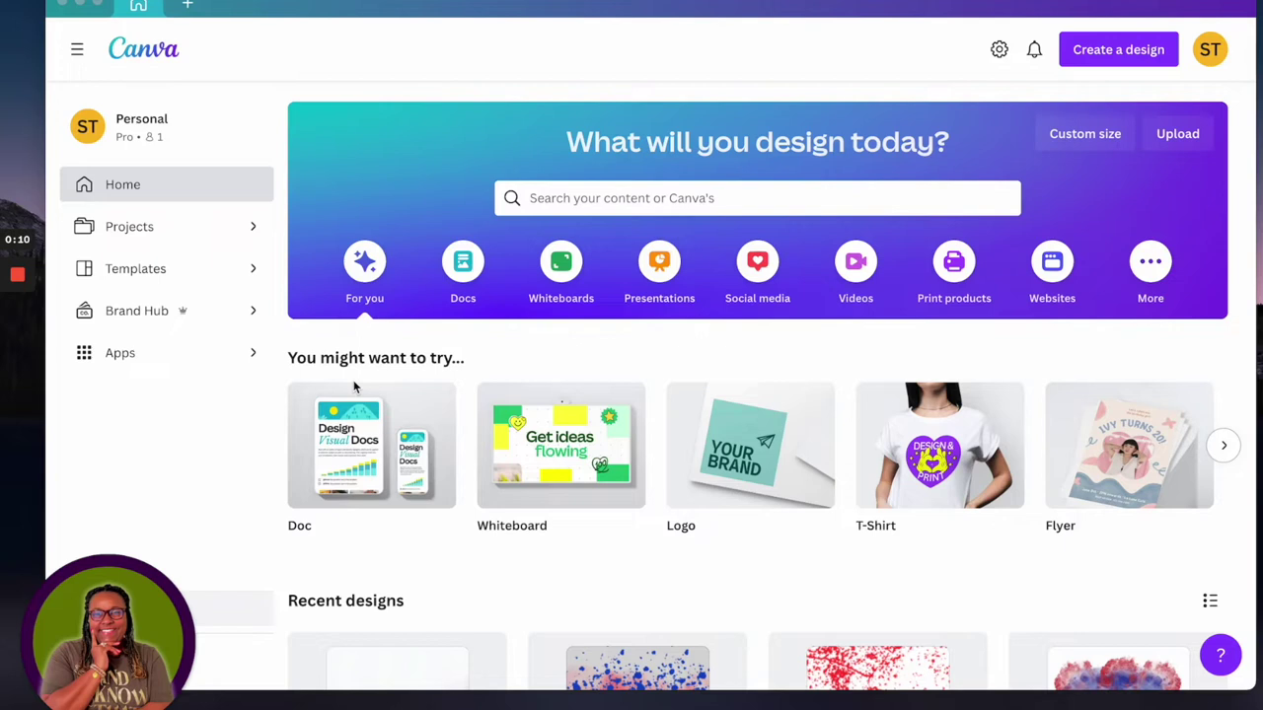
Create a new custom-size design of 5.142 × 18.617 in, using inches as the unit.
left_click(1082, 138)
left_click(1049, 209)
left_click(1042, 290)
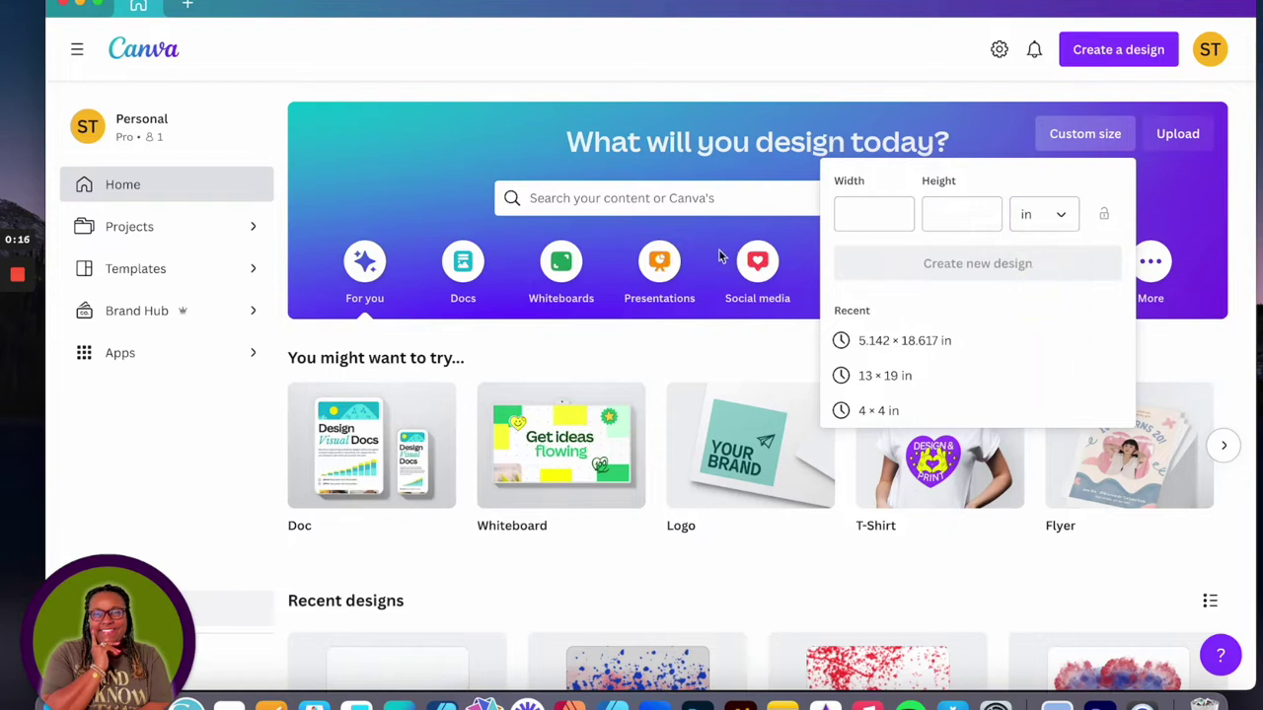
left_click(844, 214)
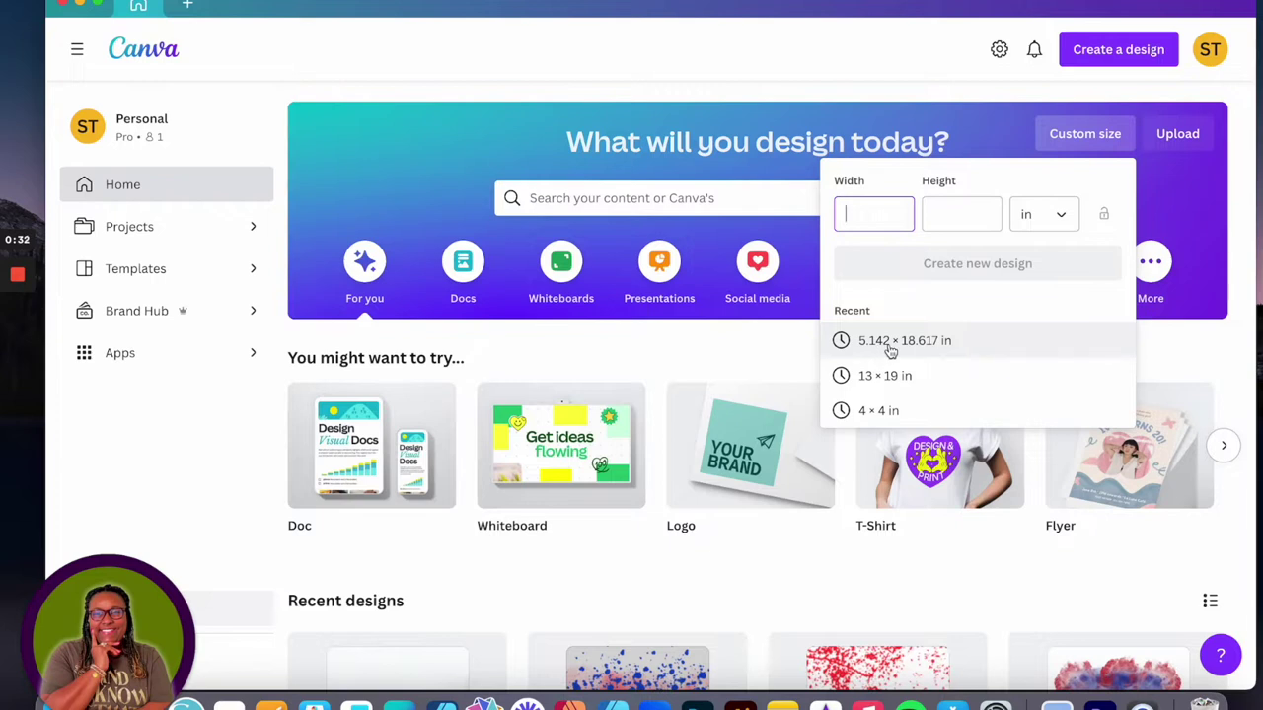
left_click(950, 342)
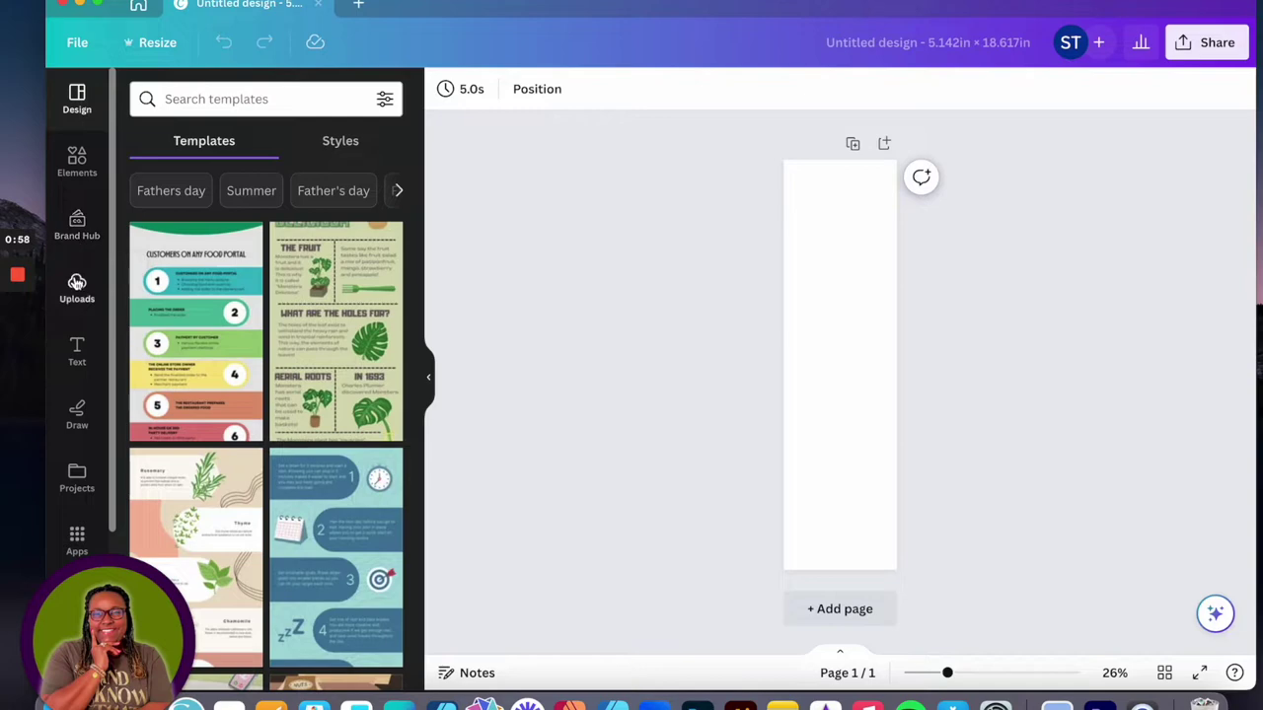
left_click(77, 160)
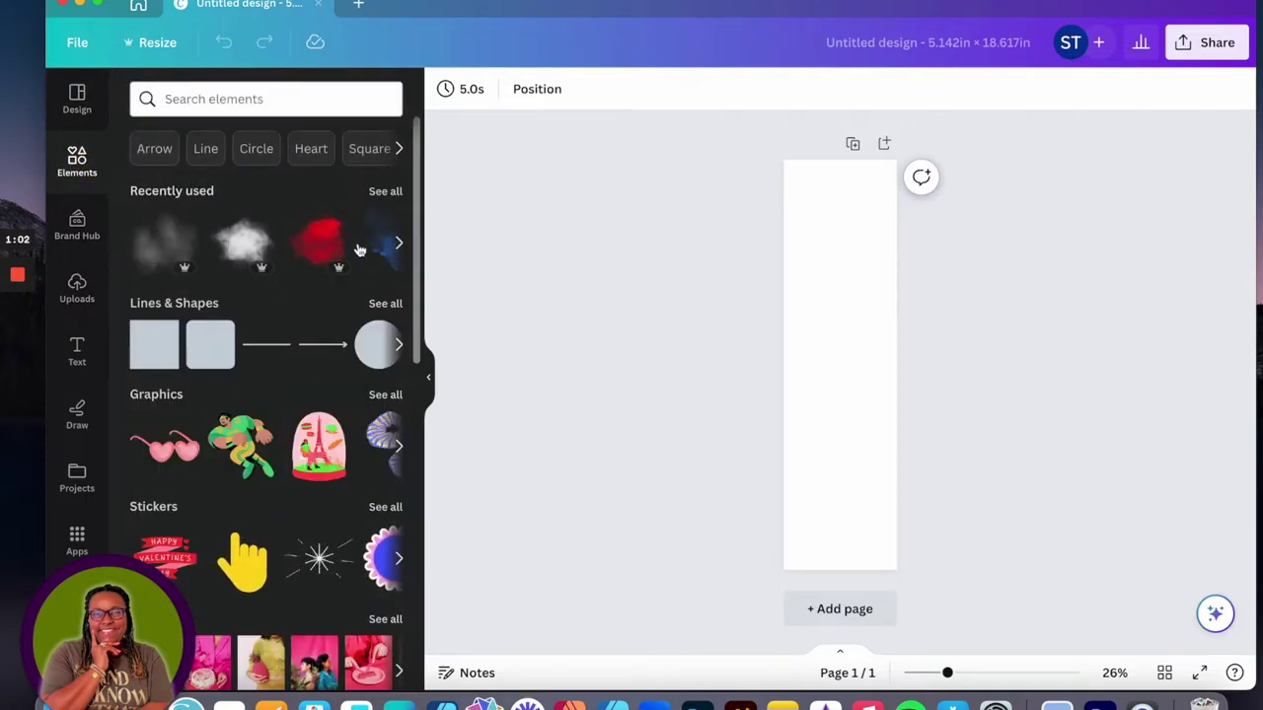
Search Elements for 'red paint splatter' and add a splatter image to the page.
scroll(331, 244, "right", 2)
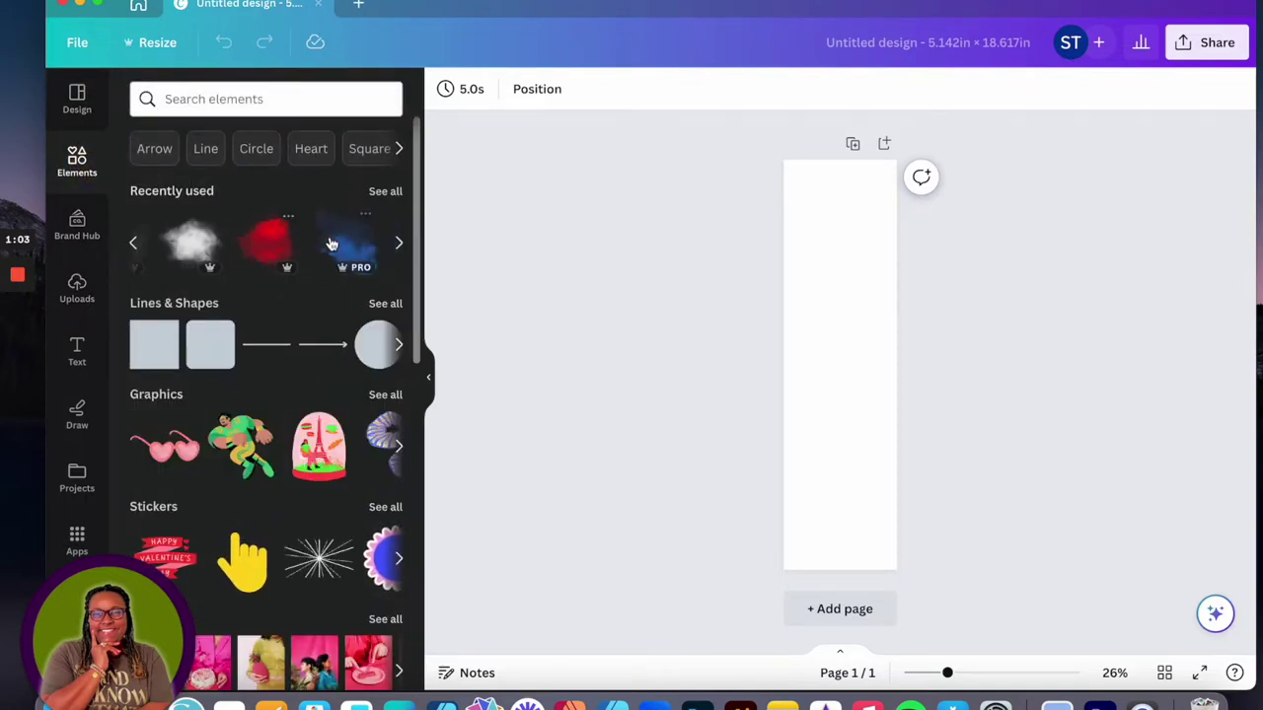
left_click(275, 102)
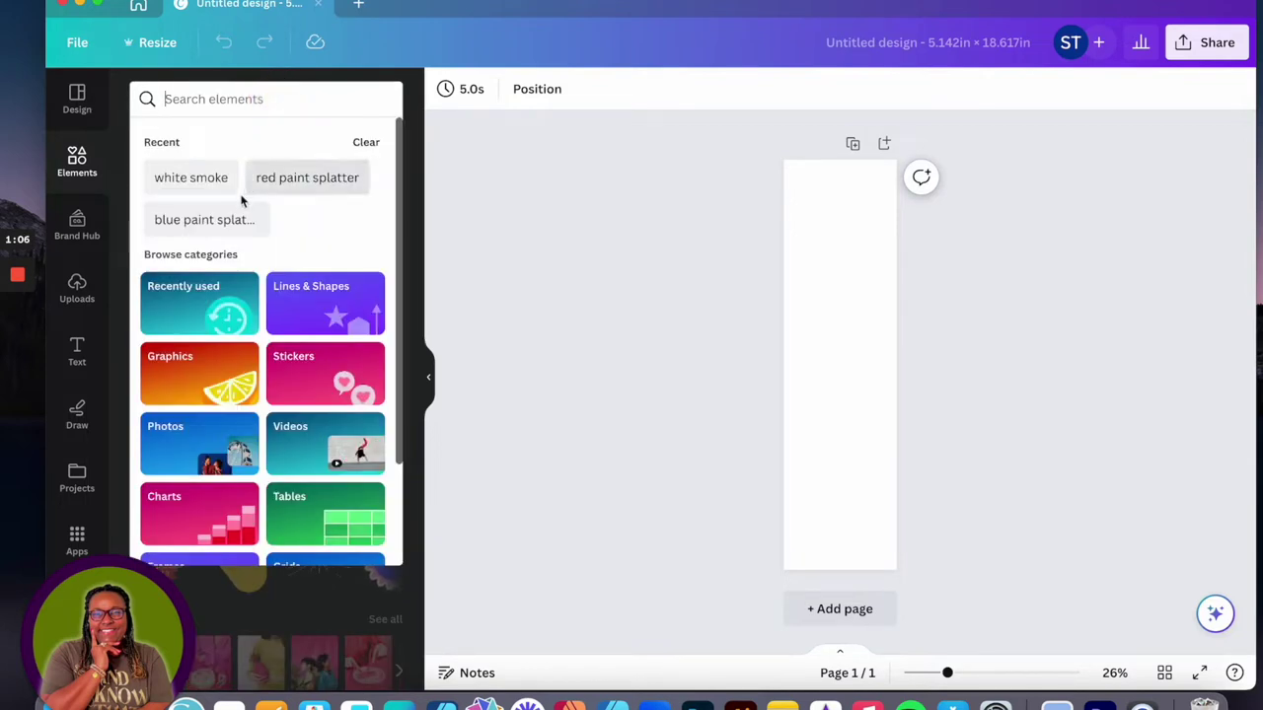
left_click(232, 99)
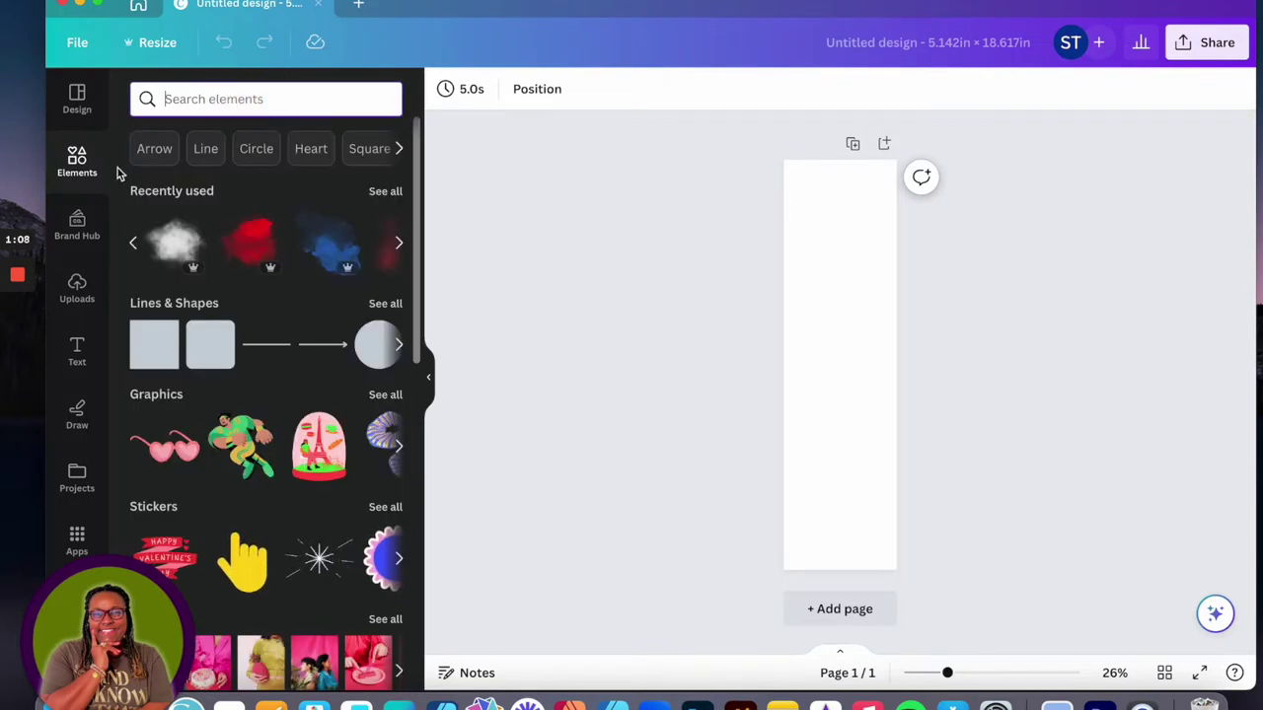
left_click(273, 103)
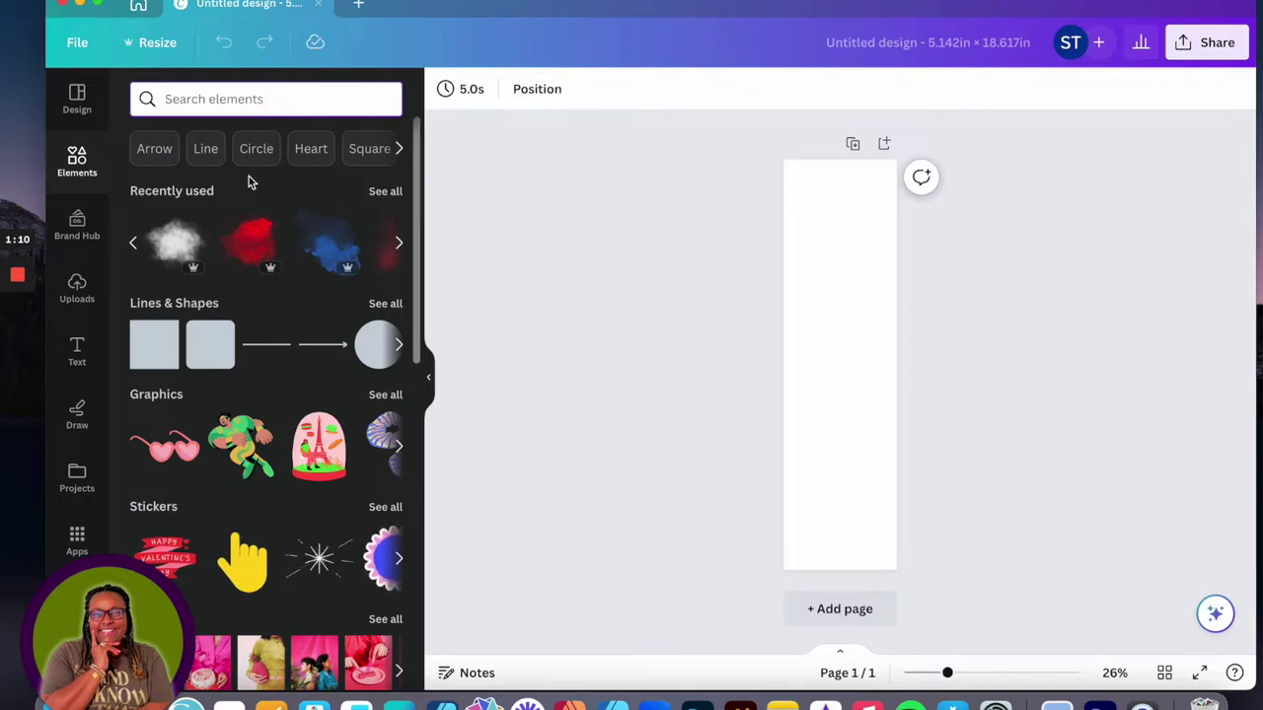
type("red")
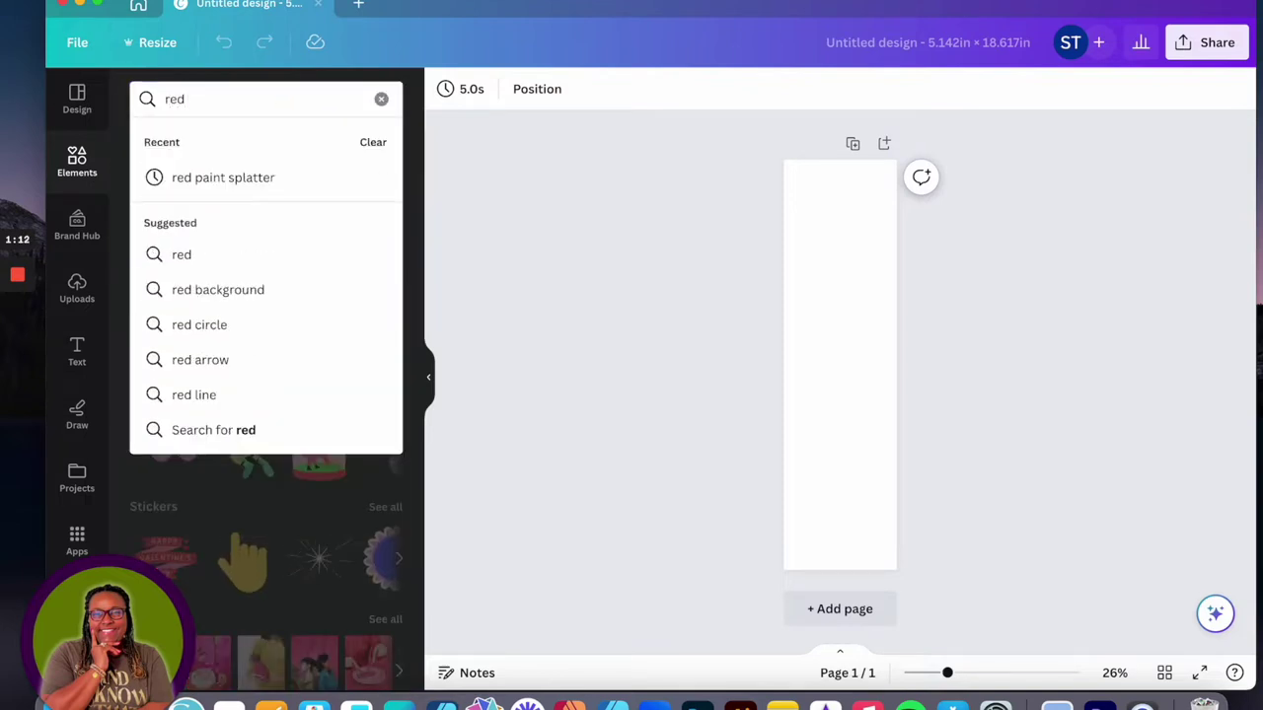
left_click(251, 180)
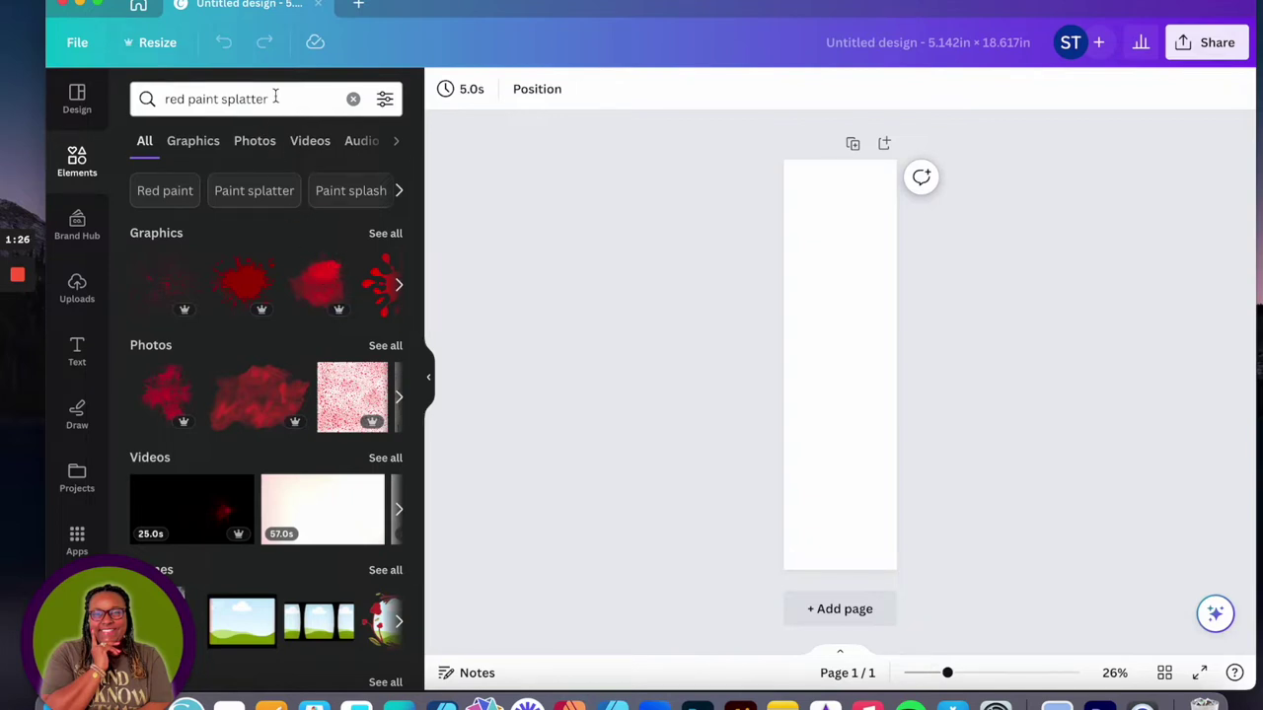
left_click(318, 277)
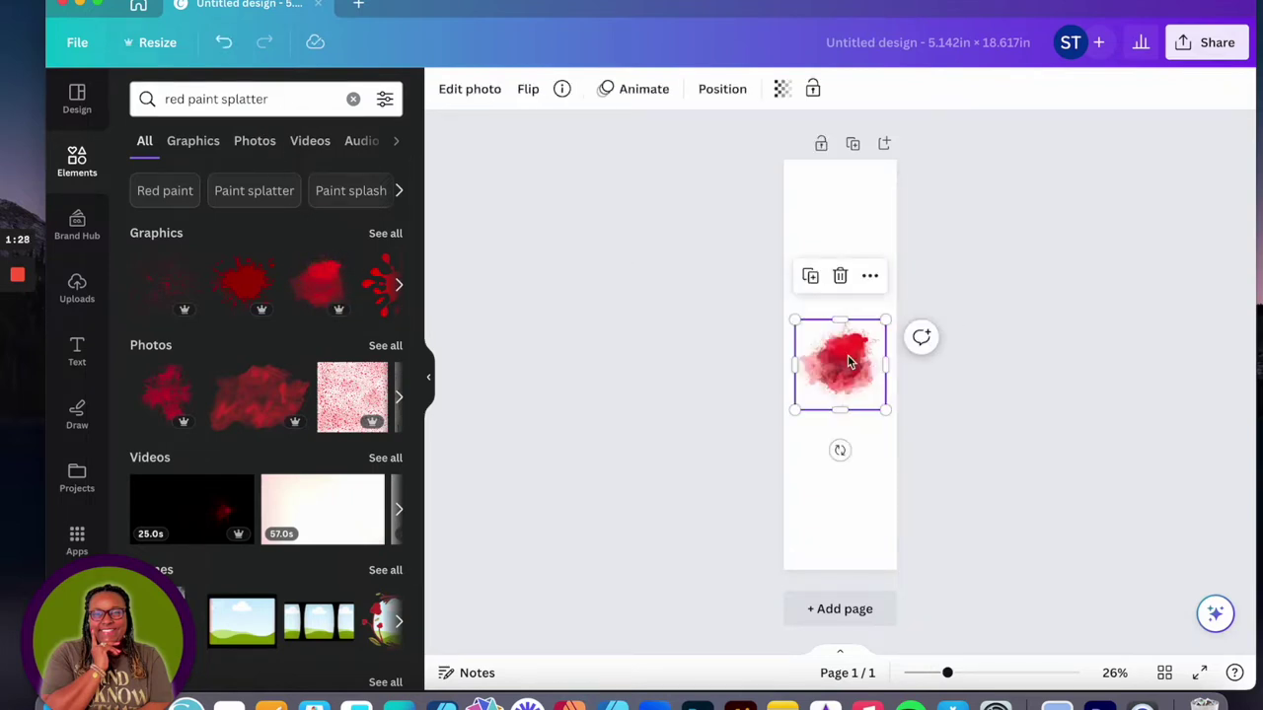
Place the red splatter at the top-left, enlarge it, and add two copies lower down.
left_click_drag(855, 377, 820, 197)
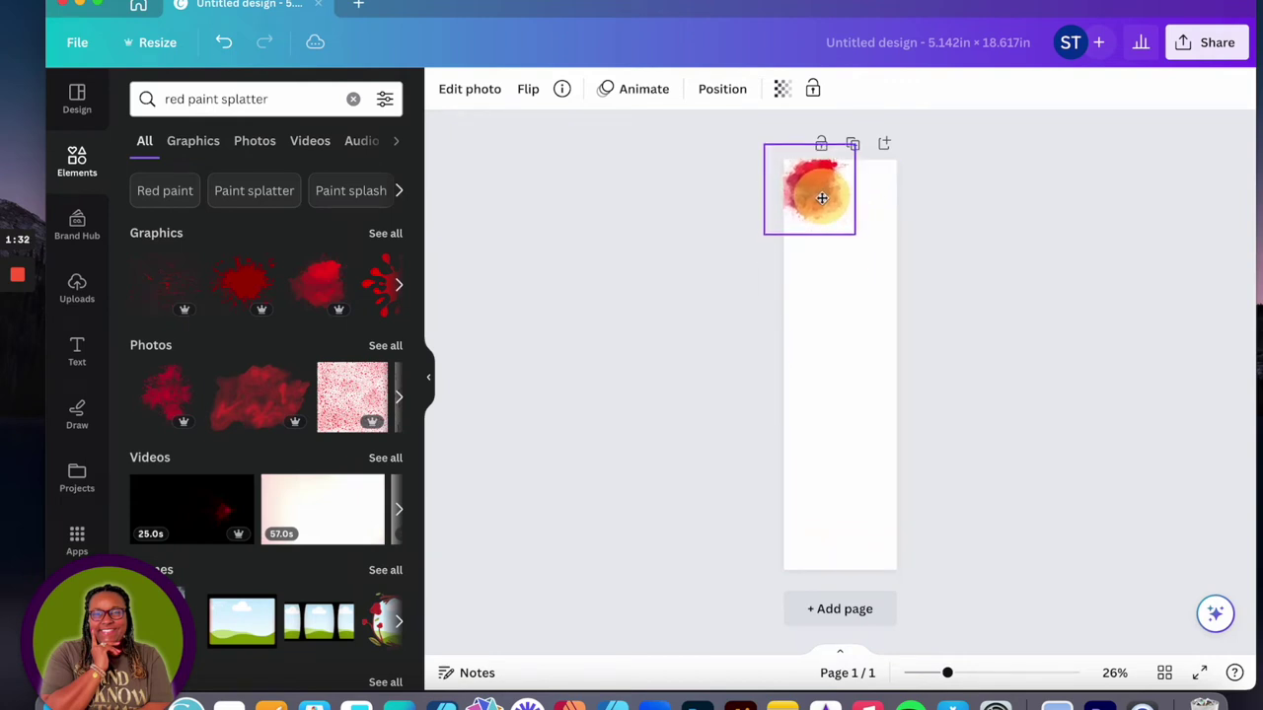
left_click_drag(854, 239, 893, 265)
left_click_drag(851, 206, 837, 187)
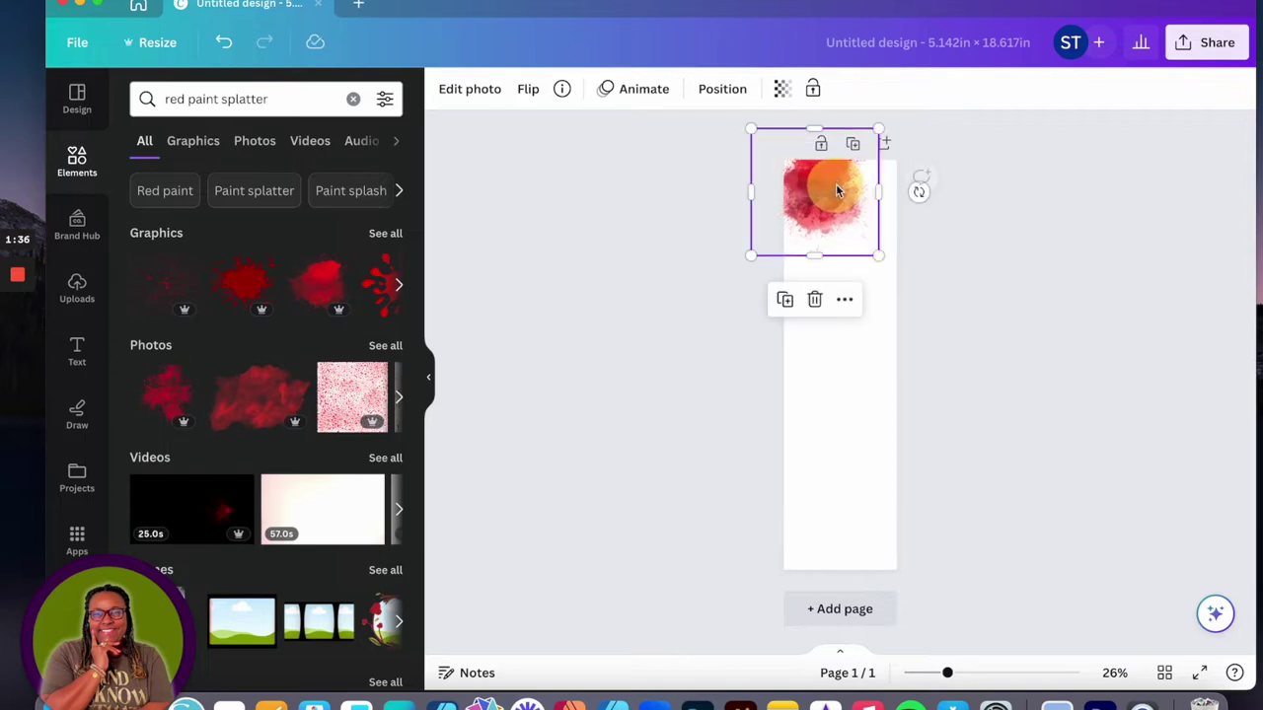
left_click(788, 303)
left_click_drag(844, 191, 881, 244)
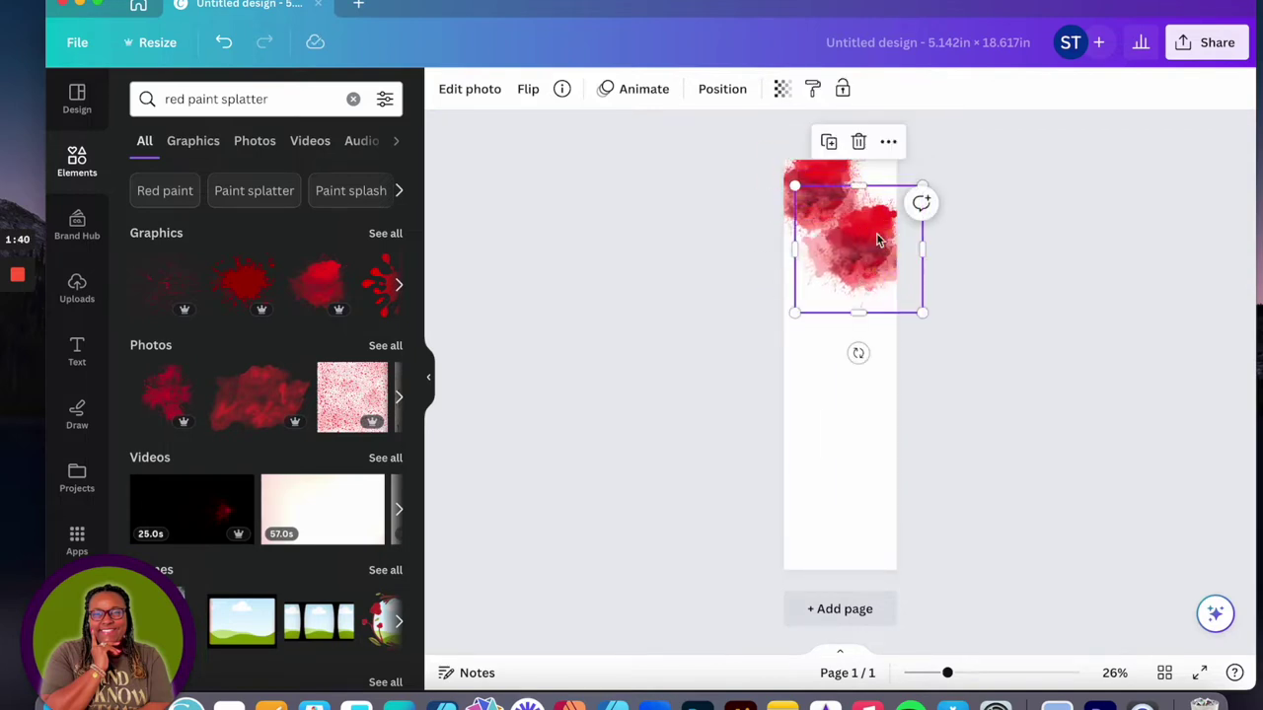
left_click(829, 142)
left_click_drag(892, 294, 815, 305)
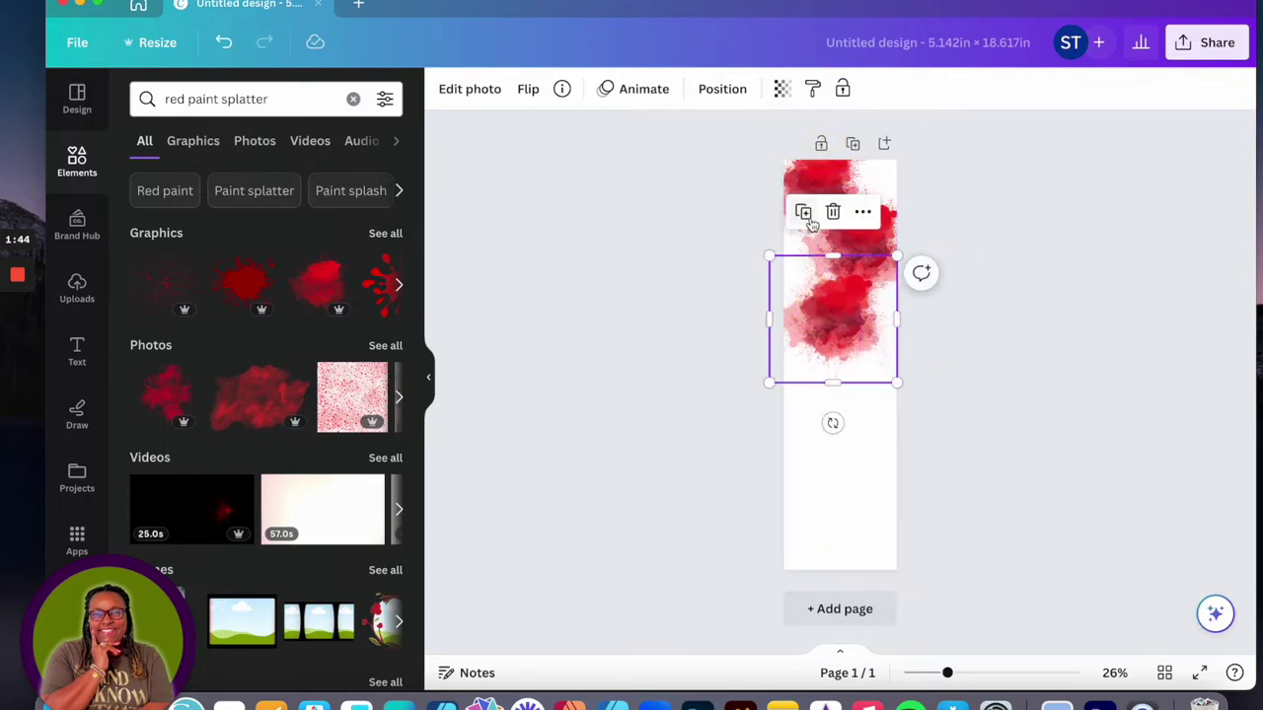
Add two more splatter copies further down, enlarging one over the lower half.
left_click(803, 212)
left_click_drag(822, 395, 881, 391)
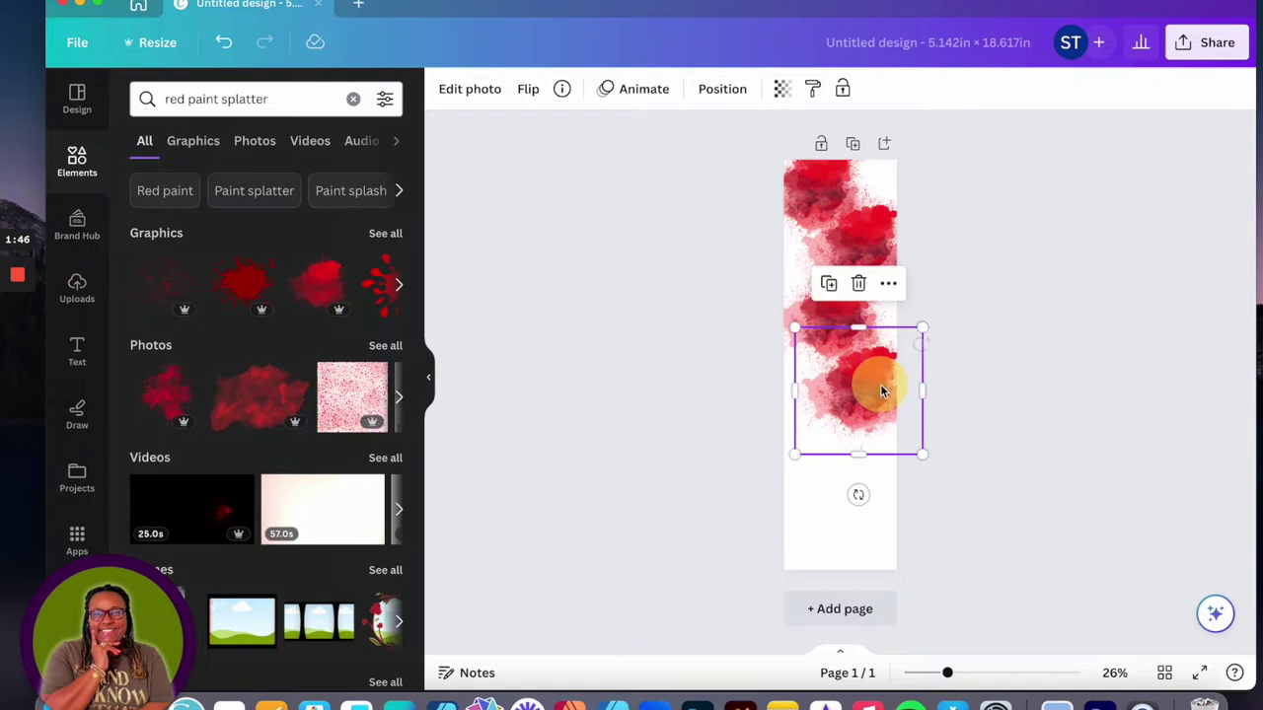
left_click(829, 283)
left_click_drag(865, 451, 792, 434)
left_click_drag(874, 505, 1048, 592)
left_click_drag(845, 479, 814, 463)
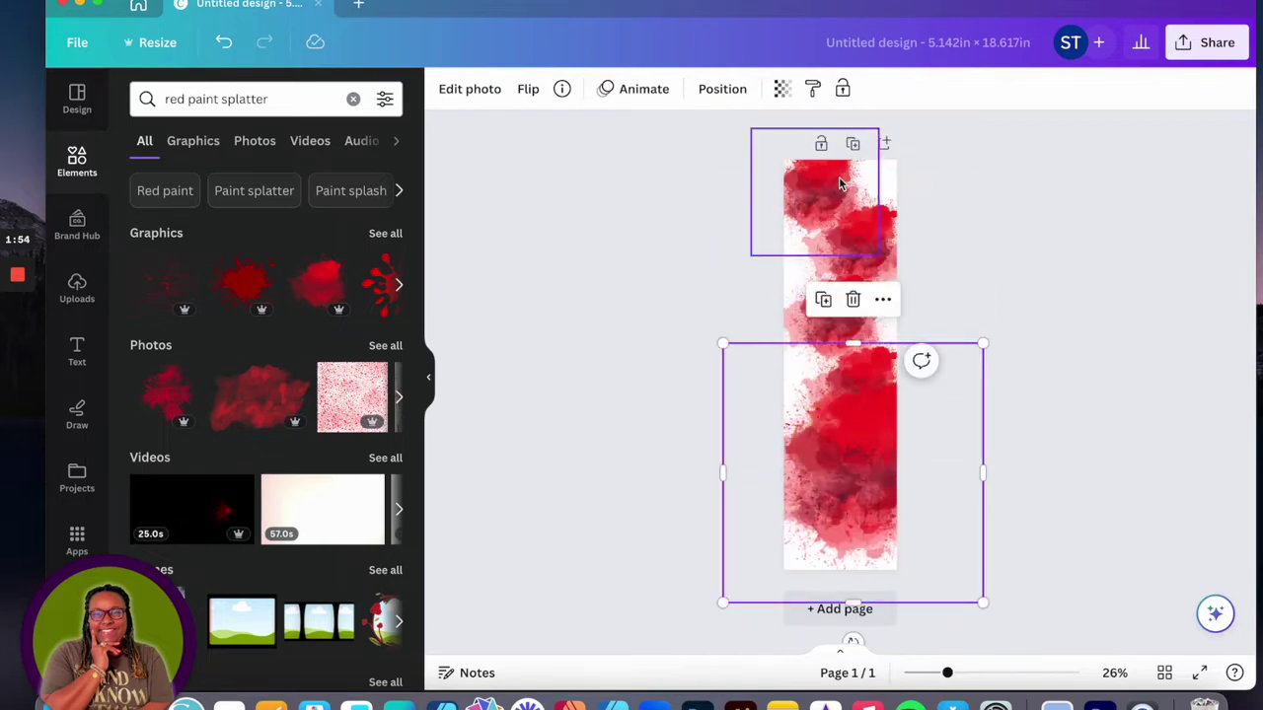
left_click(839, 184)
Delete the misplaced red splatter copies, keeping one splatter.
key("Delete")
left_click(838, 268)
key("Delete")
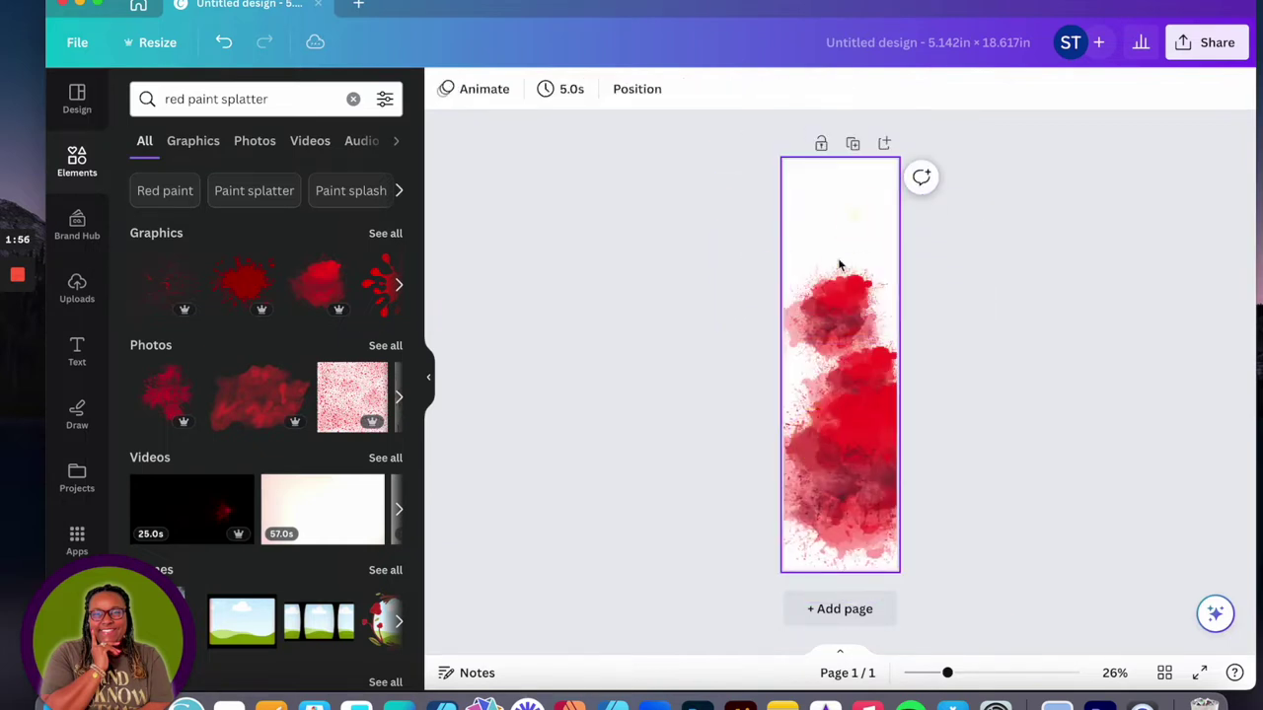
left_click(828, 282)
key("Delete")
left_click(832, 383)
key("Delete")
left_click(846, 373)
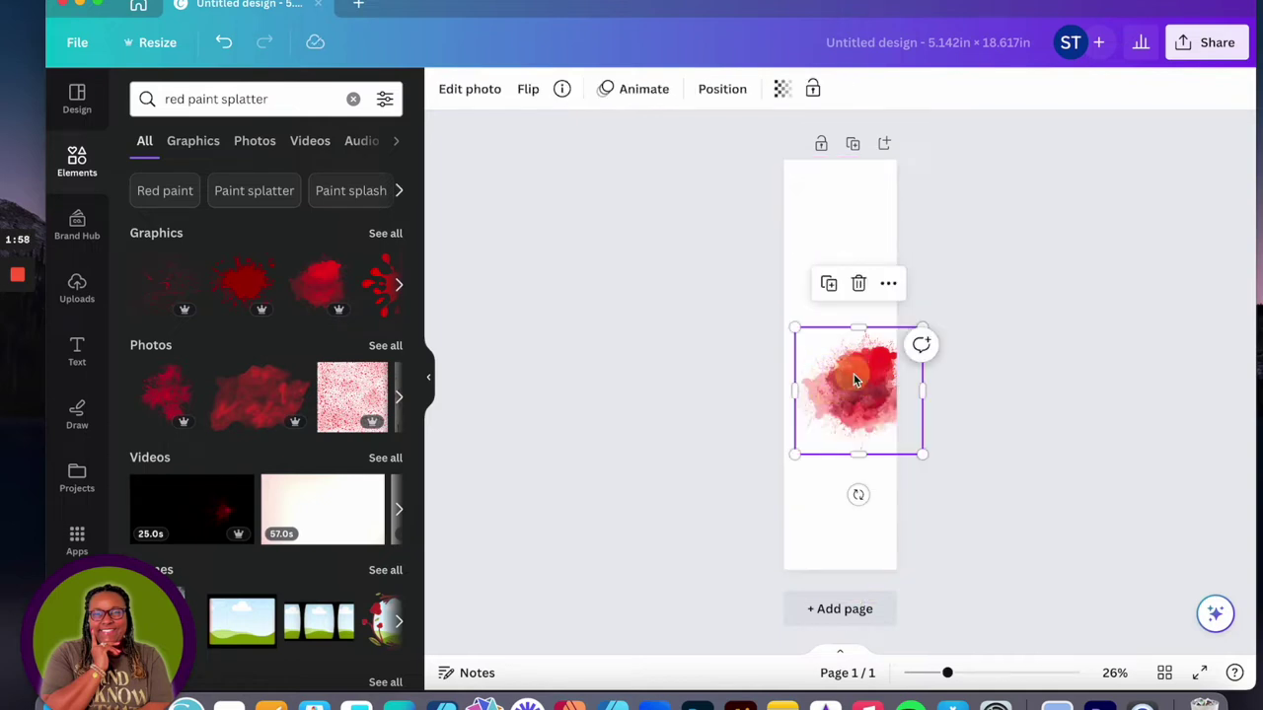
Enlarge a splatter across the page top and duplicate it downward to fill the strip.
left_click_drag(862, 381, 798, 192)
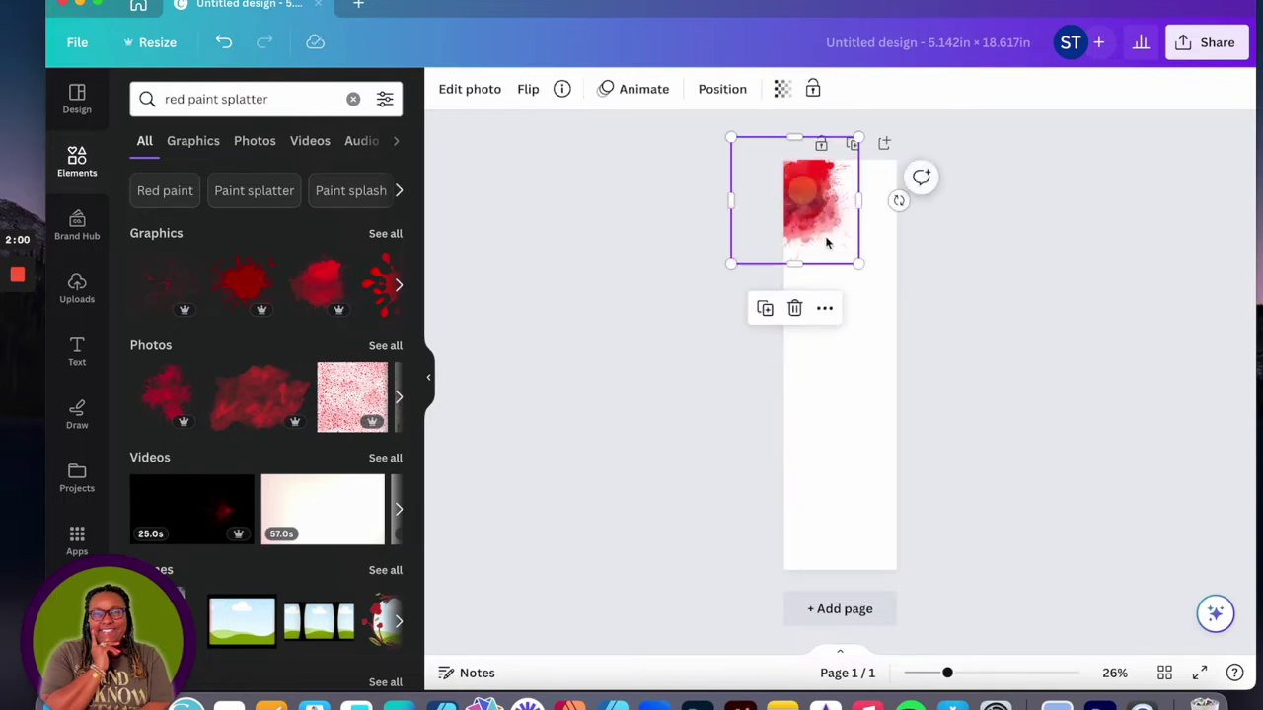
left_click_drag(854, 262, 938, 344)
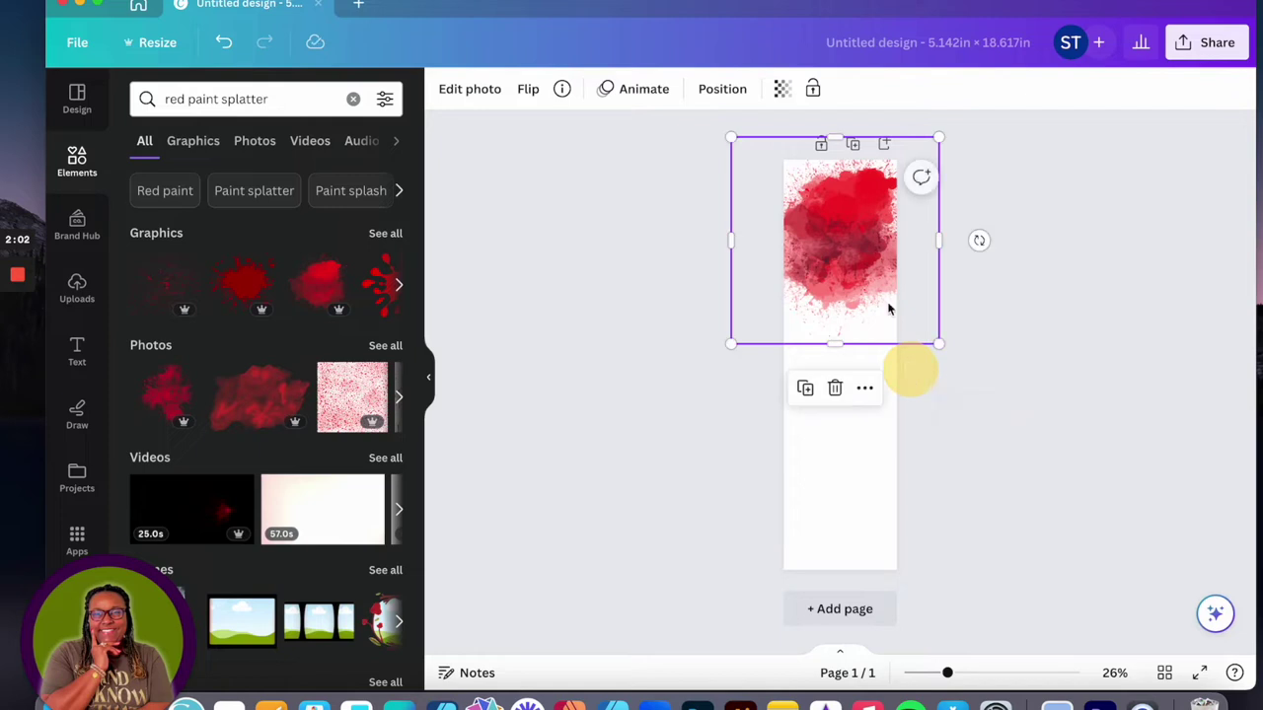
left_click_drag(861, 225, 858, 246)
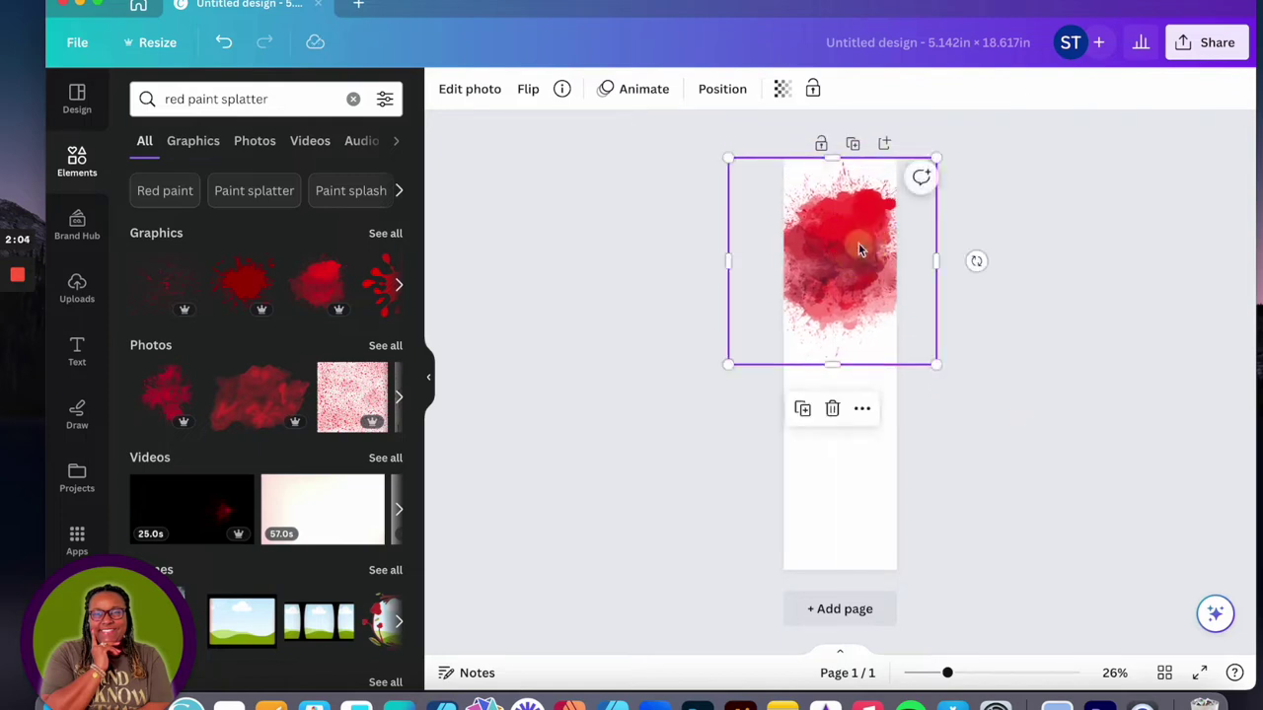
left_click(806, 411)
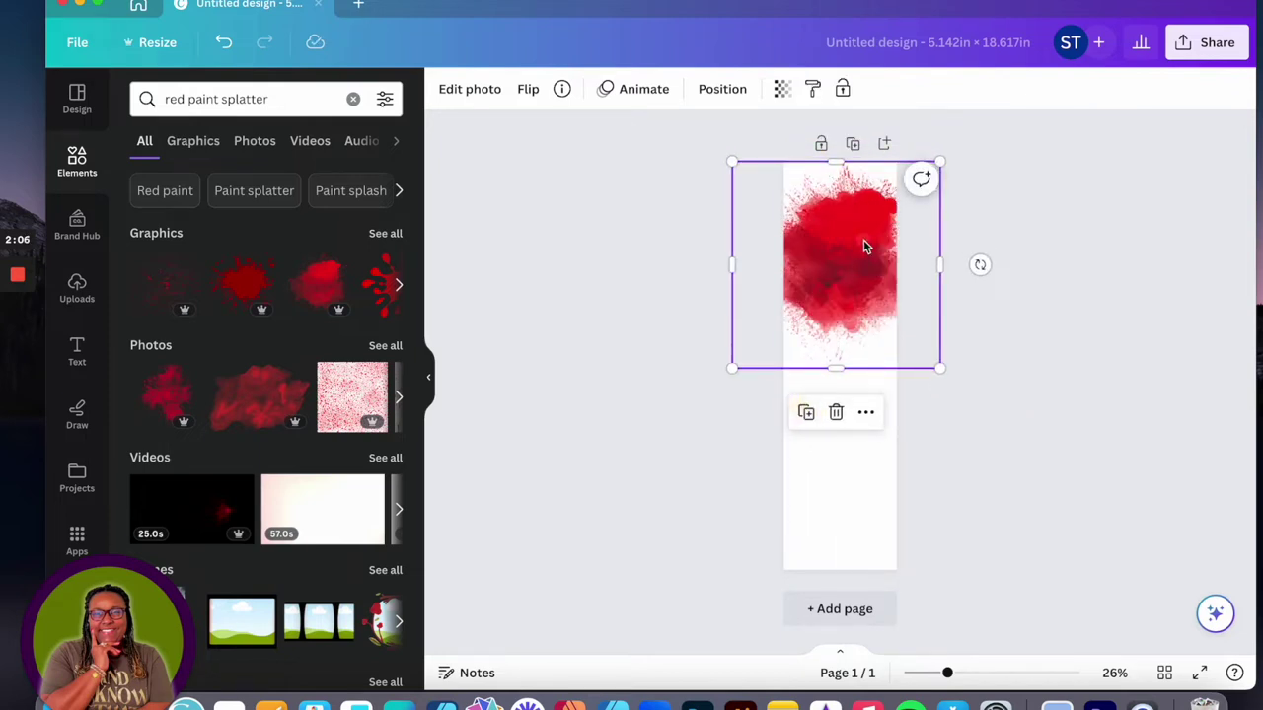
left_click_drag(865, 246, 856, 321)
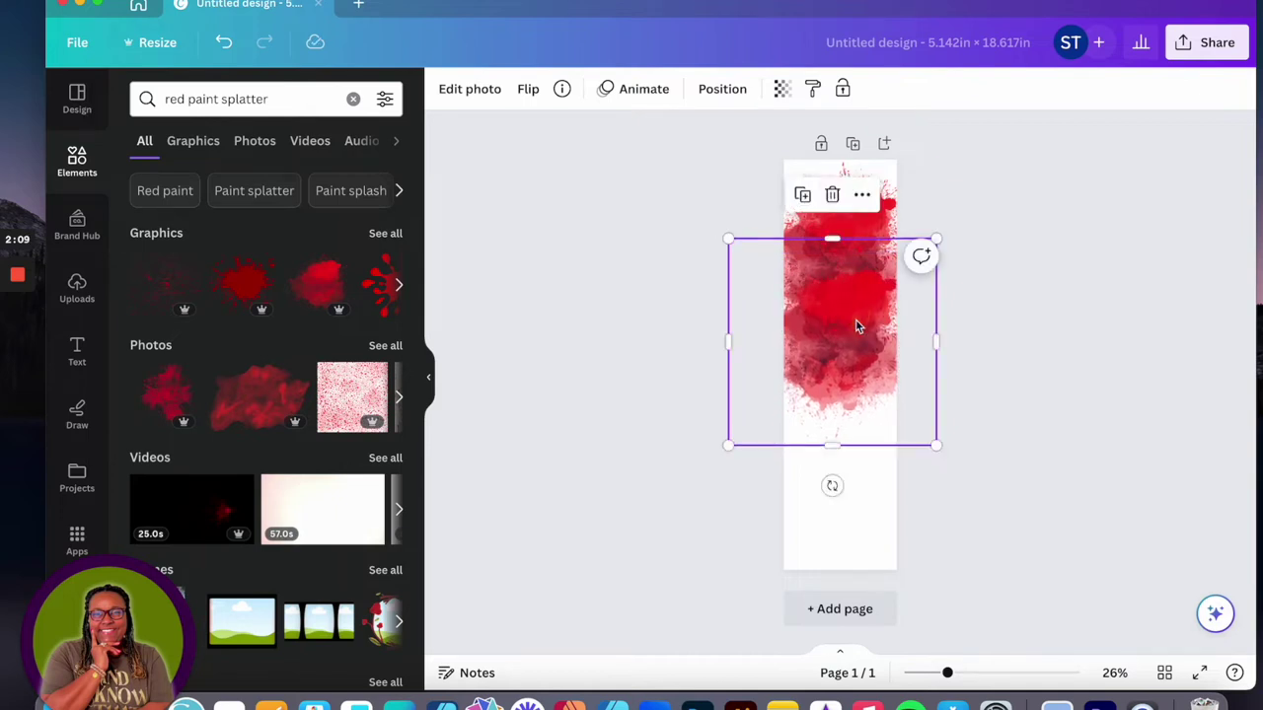
left_click(804, 191)
left_click(802, 276)
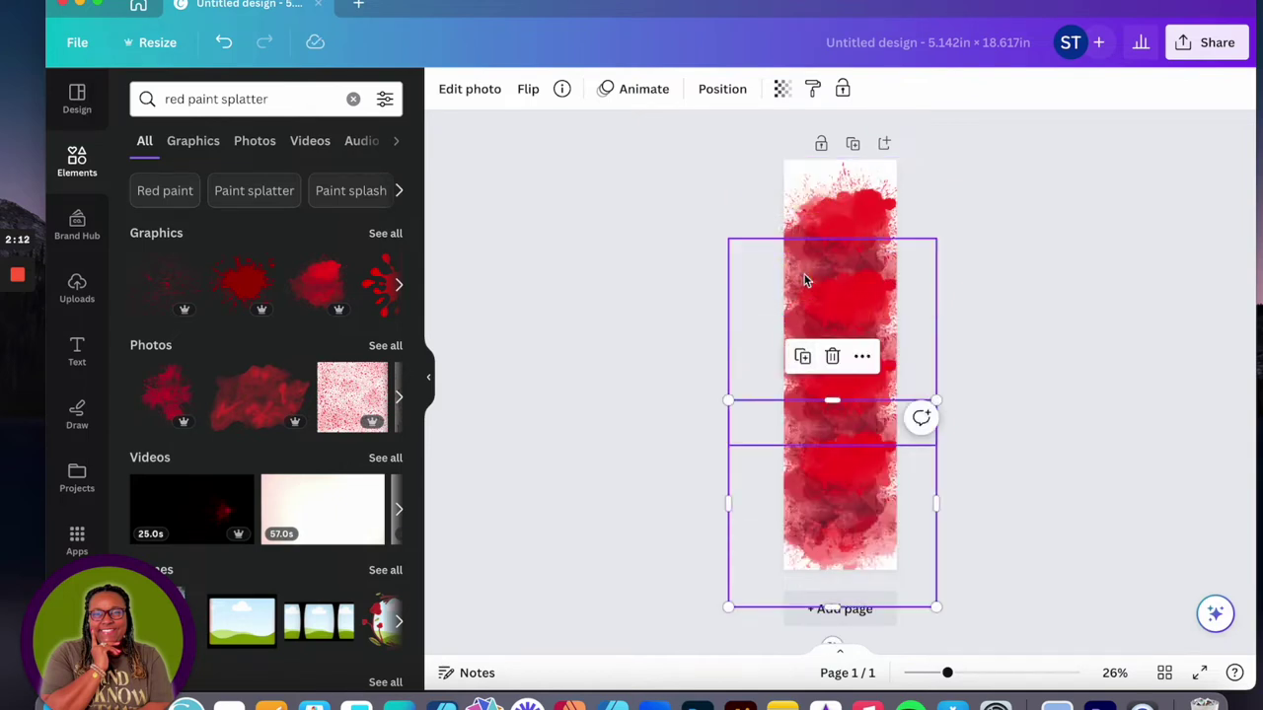
left_click(1001, 342)
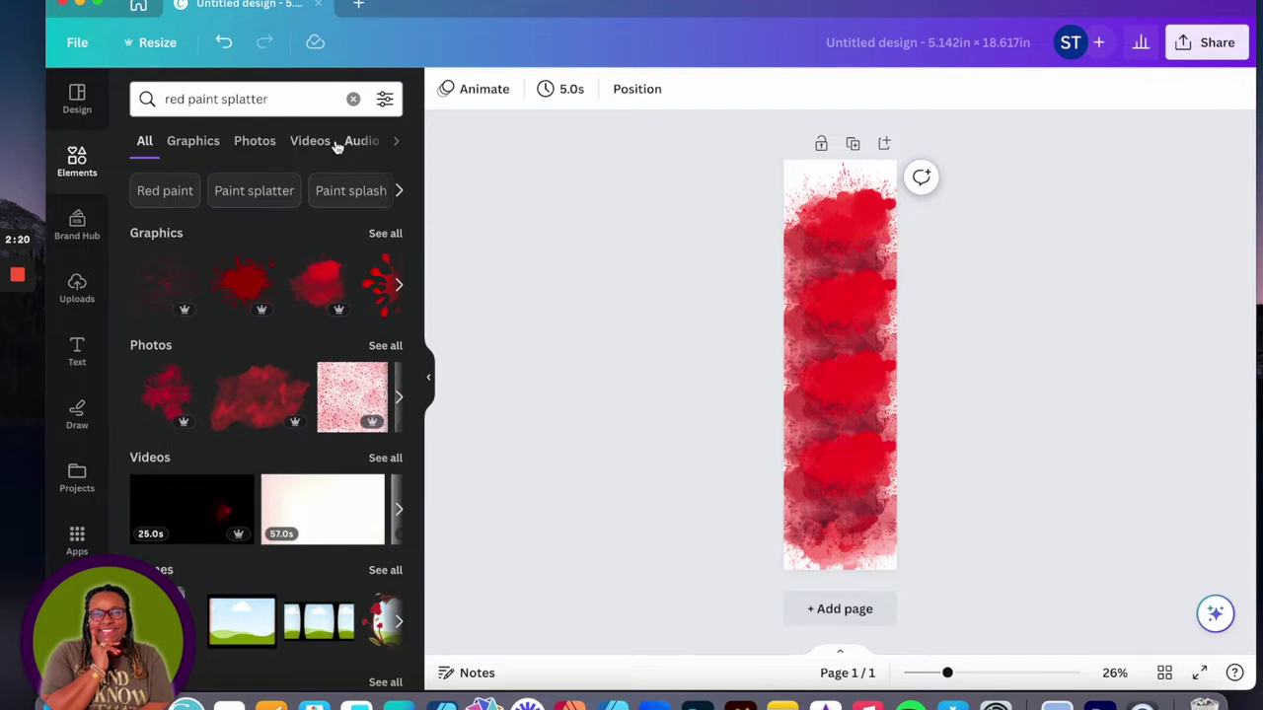
Search for 'blue paint splatter' and place an enlarged blue splatter at the strip's top.
triple_click(286, 103)
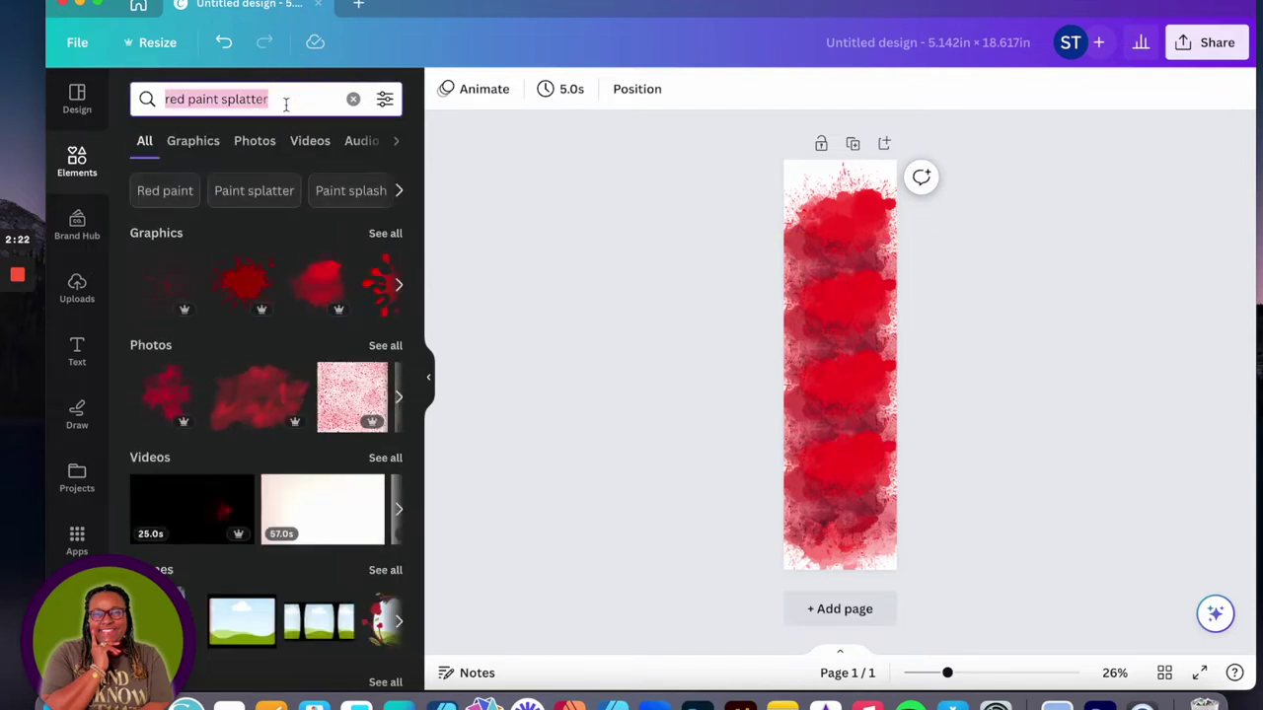
type("blue pi")
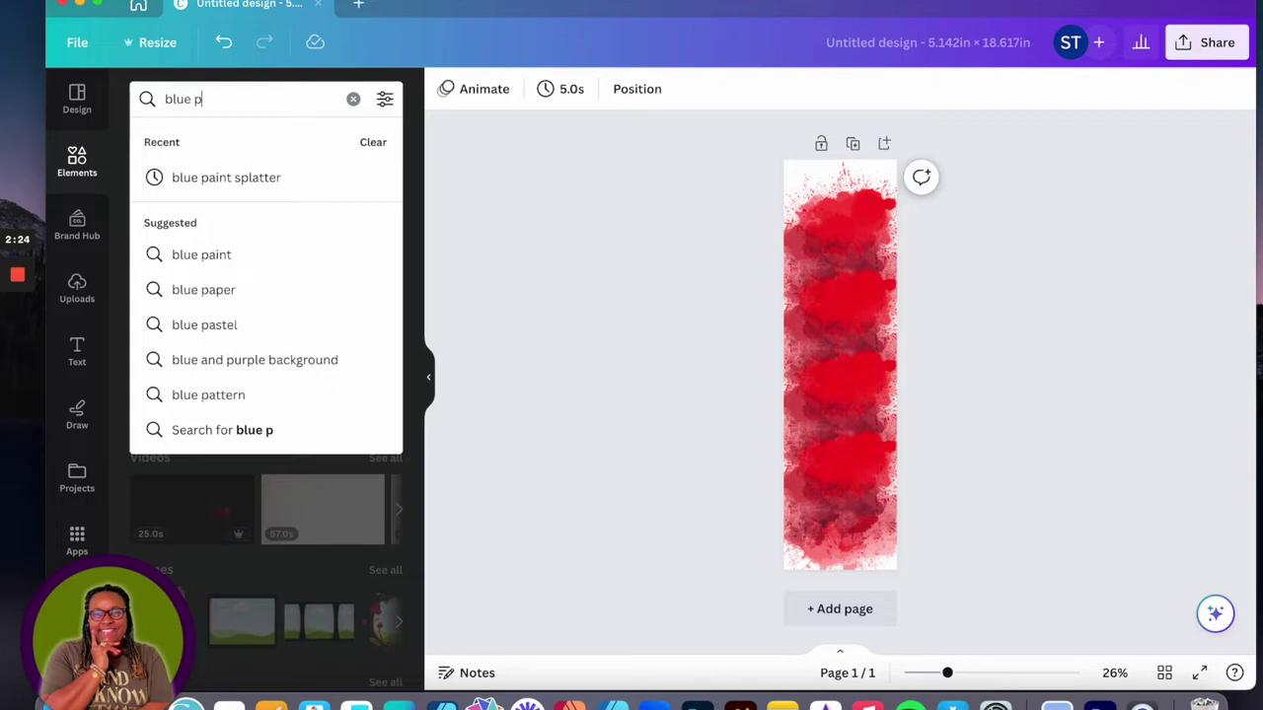
key("BackSpace")
type("a")
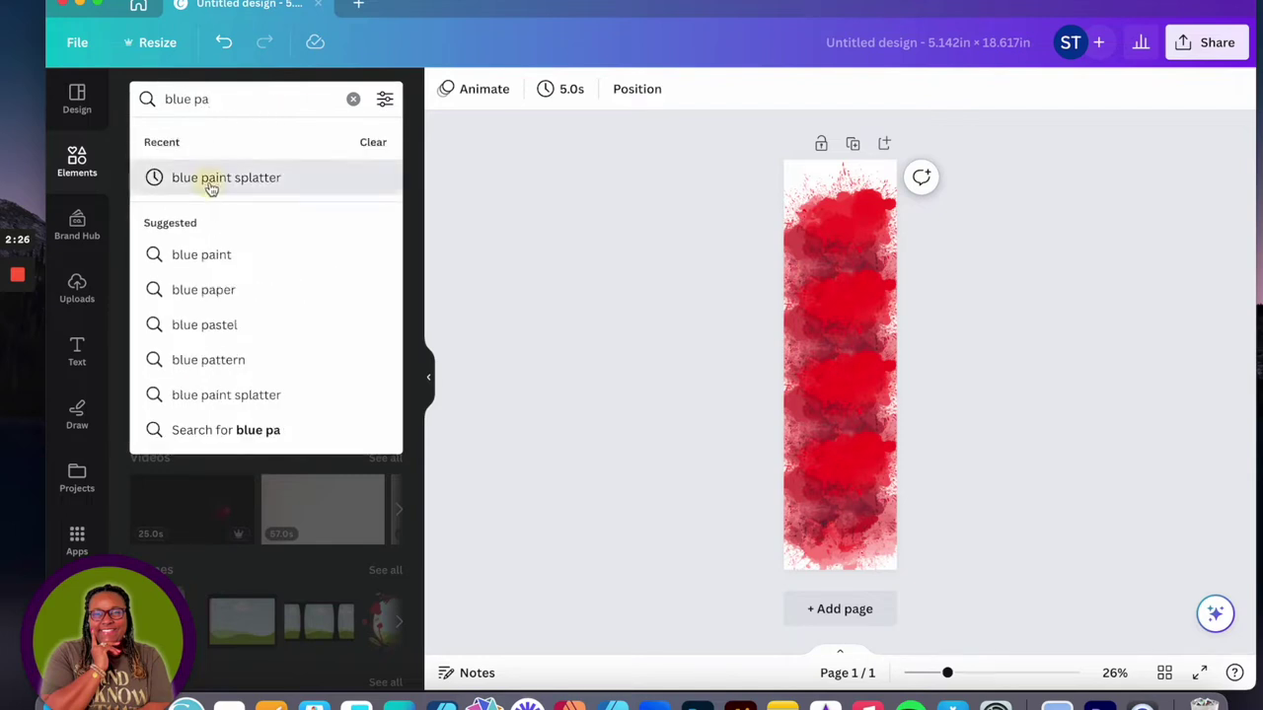
left_click(207, 176)
left_click(170, 286)
left_click_drag(823, 366, 812, 204)
left_click_drag(865, 258, 907, 286)
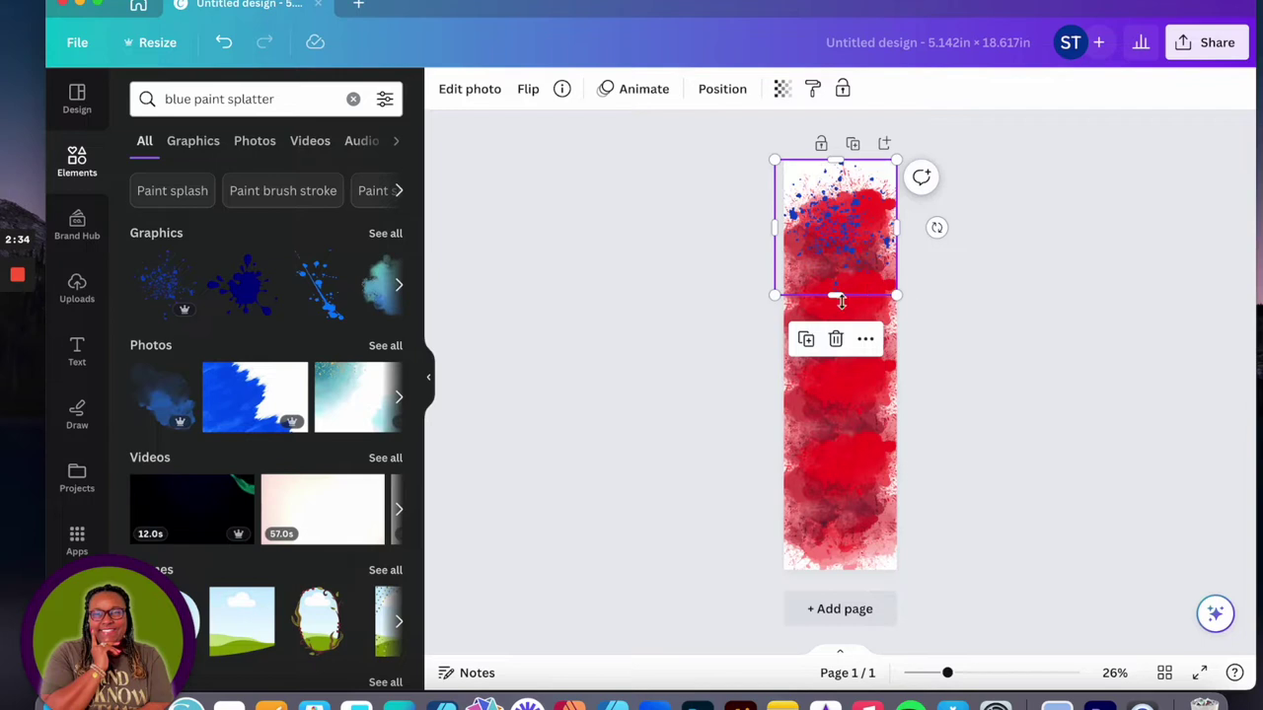
Duplicate the blue splatter several times and spread the copies down the red strip.
left_click(805, 341)
left_click_drag(839, 241, 869, 307)
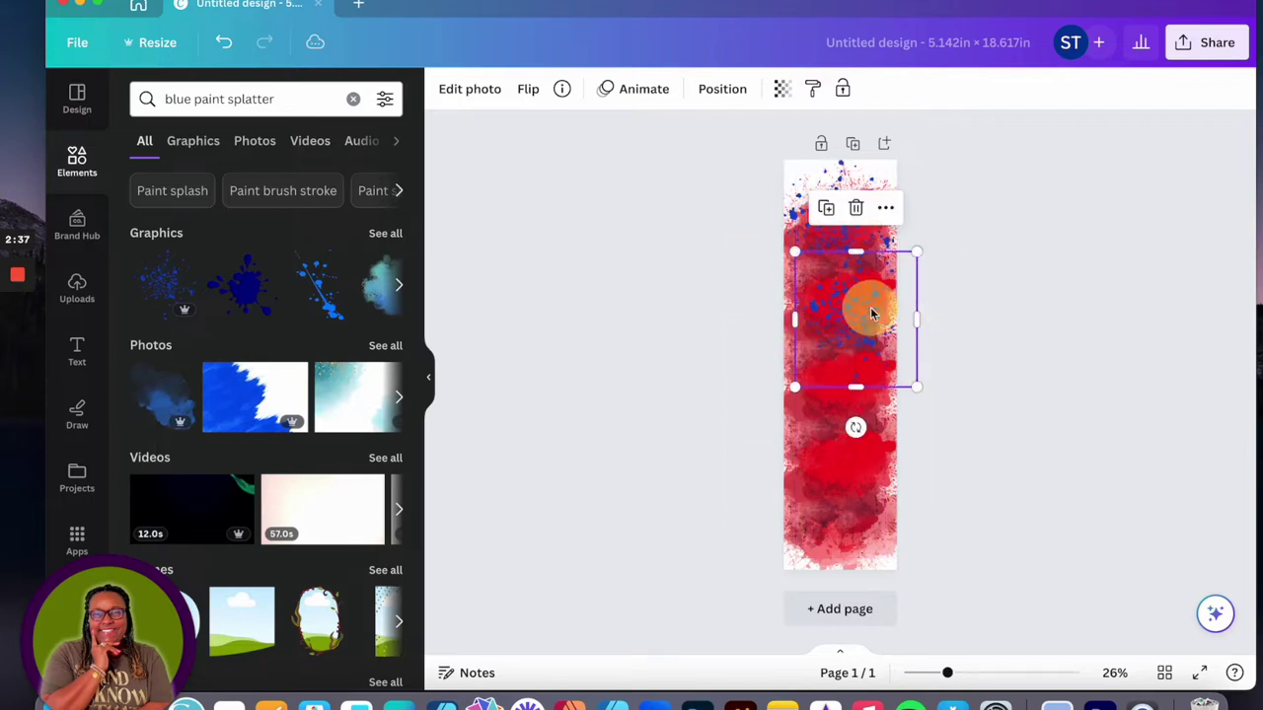
left_click(832, 212)
left_click_drag(867, 393, 783, 371)
left_click(763, 282)
left_click_drag(722, 456, 863, 446)
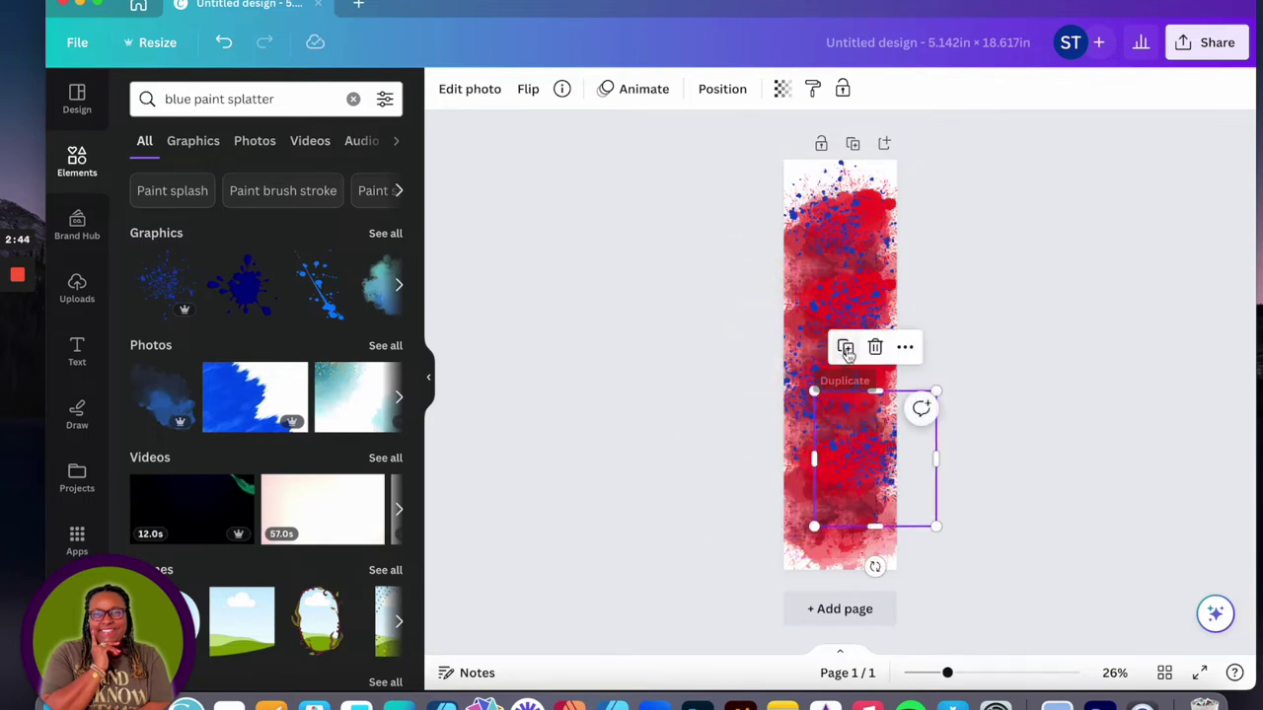
left_click(847, 352)
left_click_drag(930, 544, 881, 567)
left_click(775, 380)
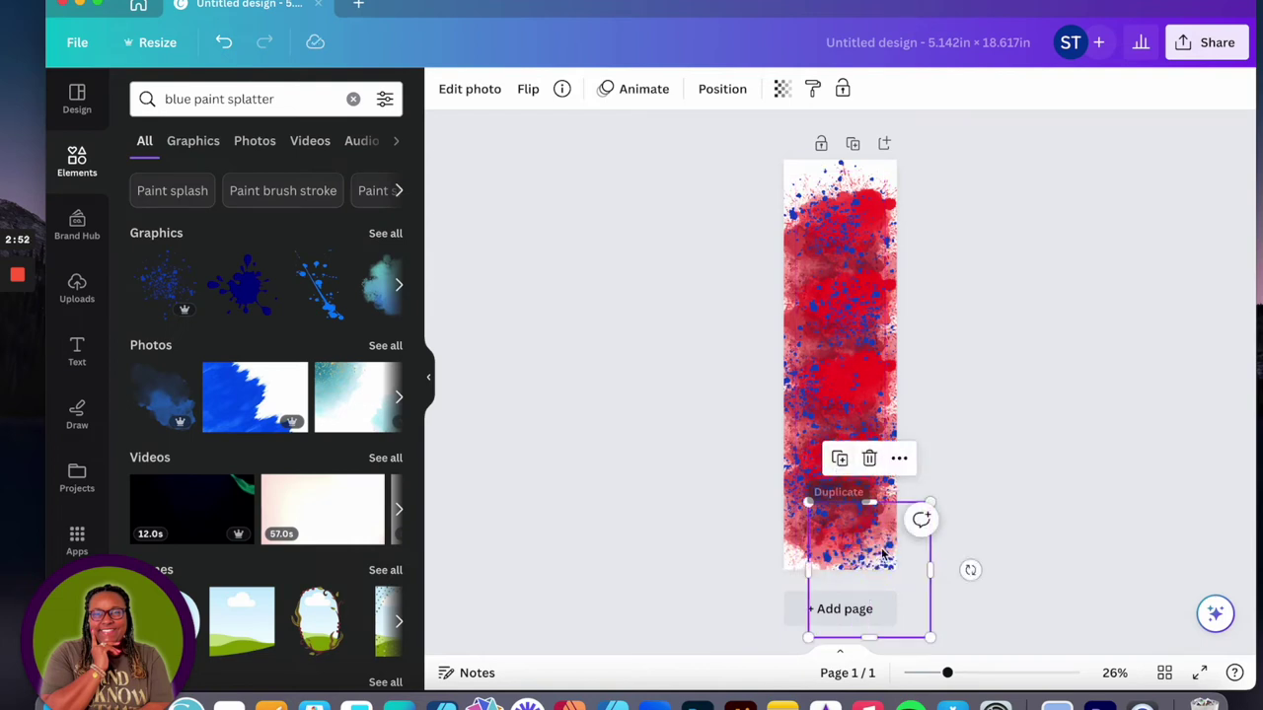
left_click(839, 457)
left_click_drag(870, 480, 868, 366)
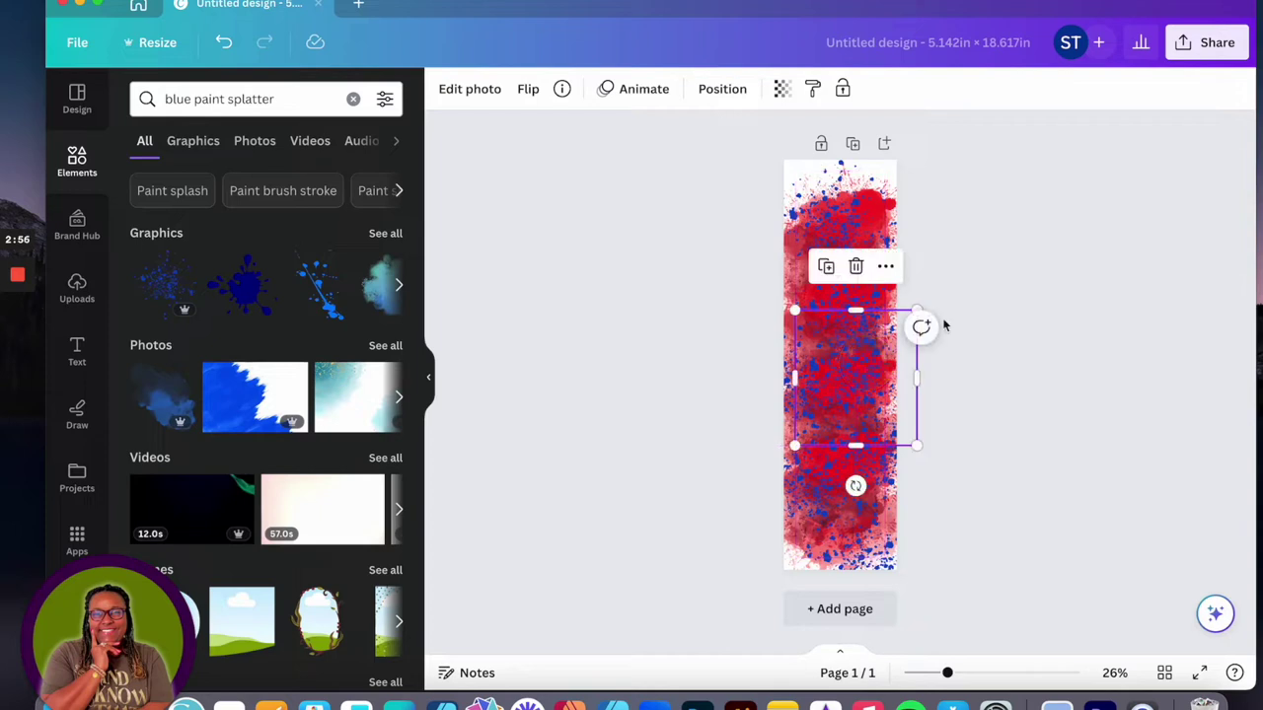
left_click(1008, 336)
mouse_move(860, 207)
left_mouse_down()
mouse_move(876, 205)
mouse_move(855, 227)
left_mouse_up()
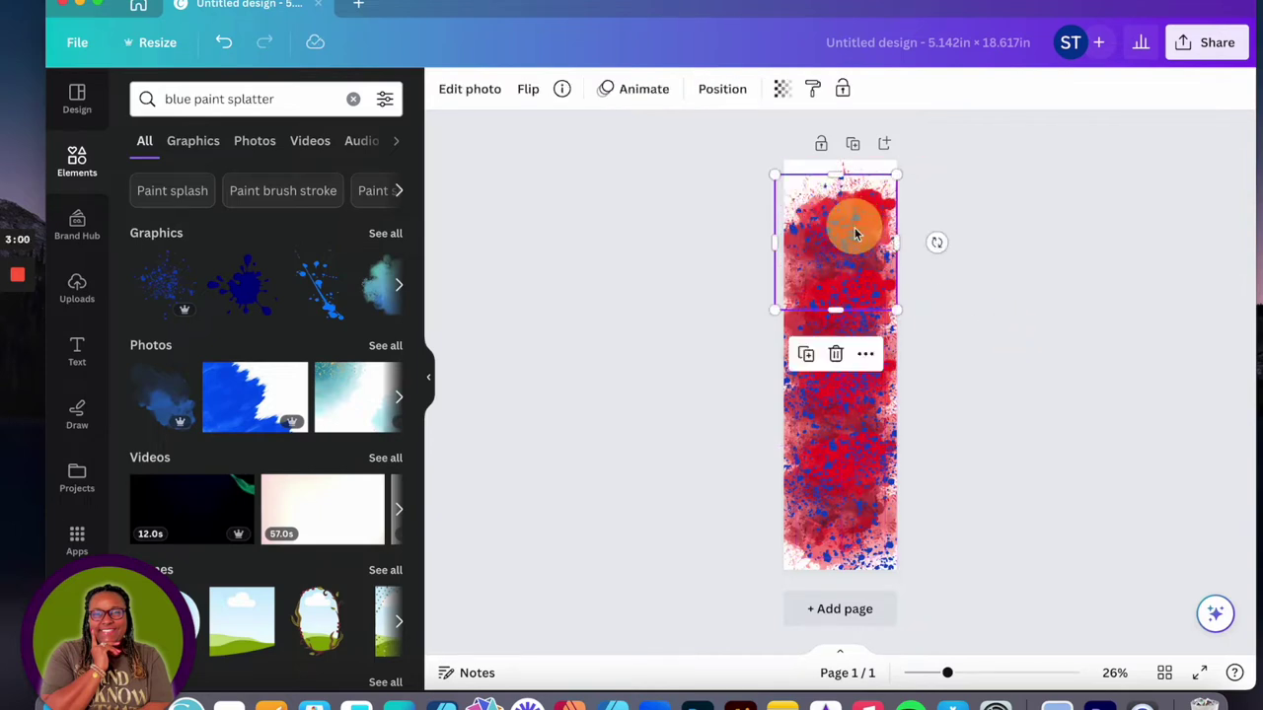
Search Elements for 'white smoke' and add a smoke graphic to the page.
triple_click(254, 98)
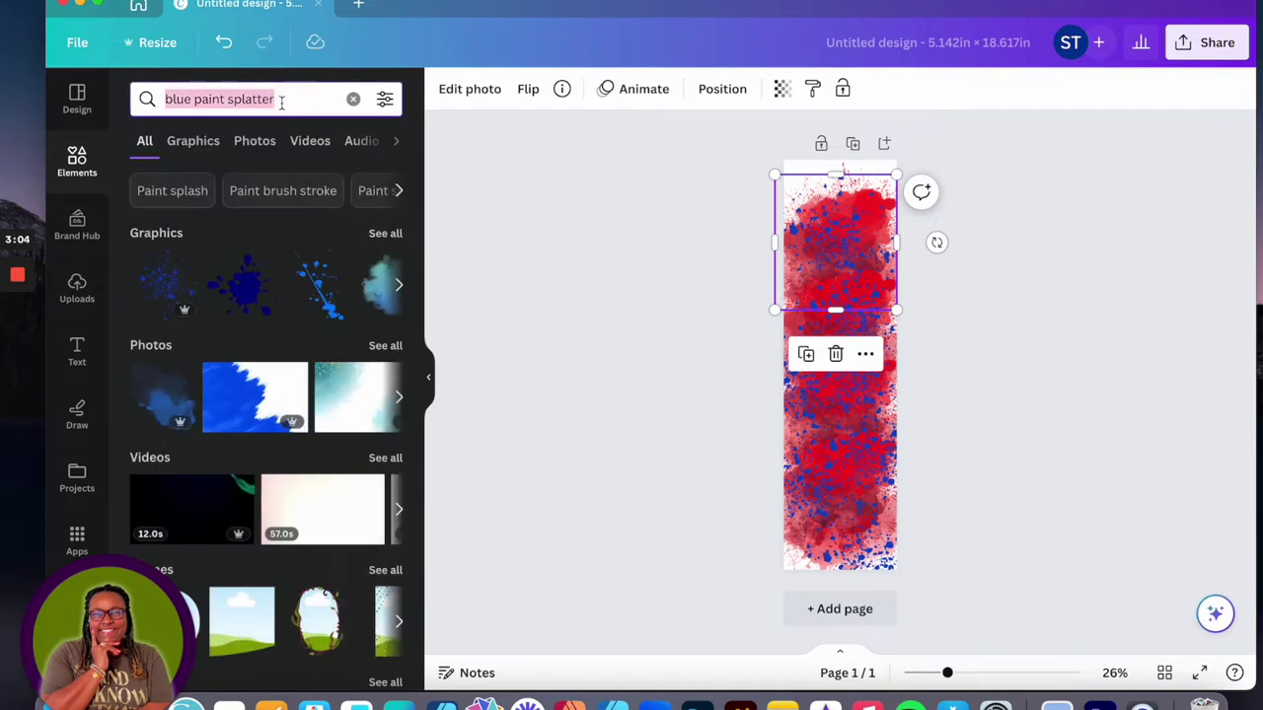
type("whi")
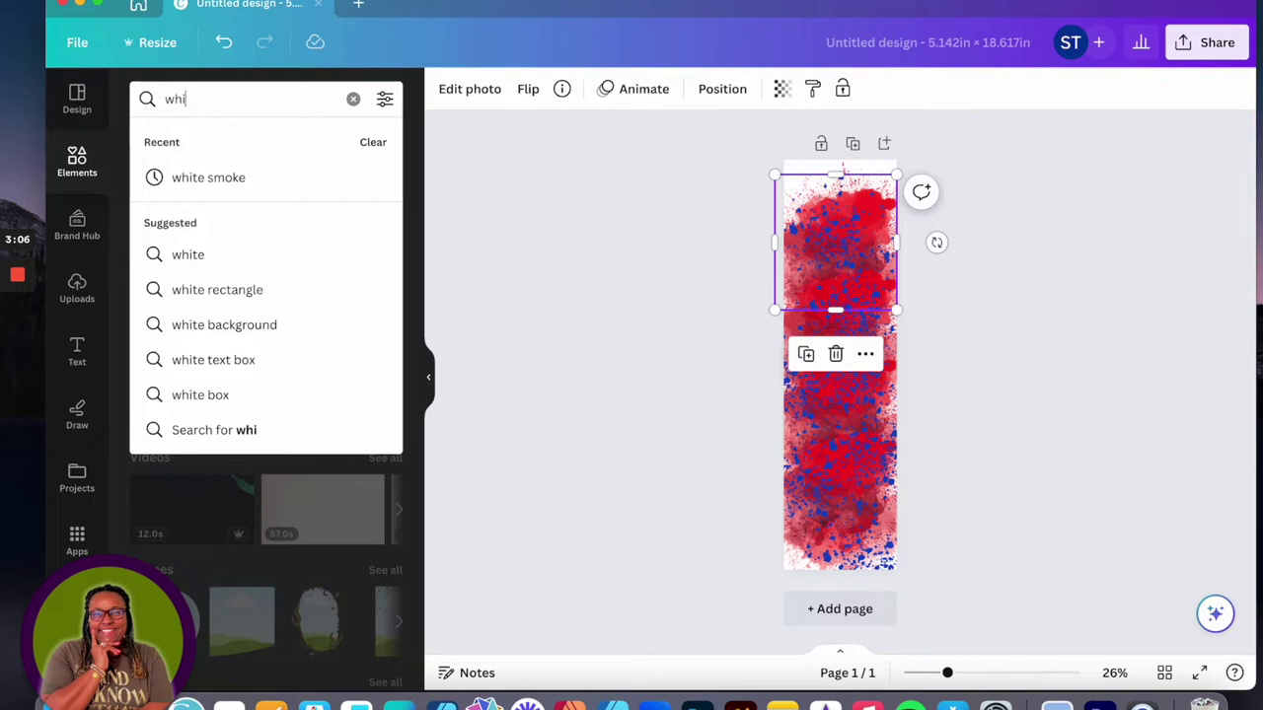
type("te")
left_click(270, 177)
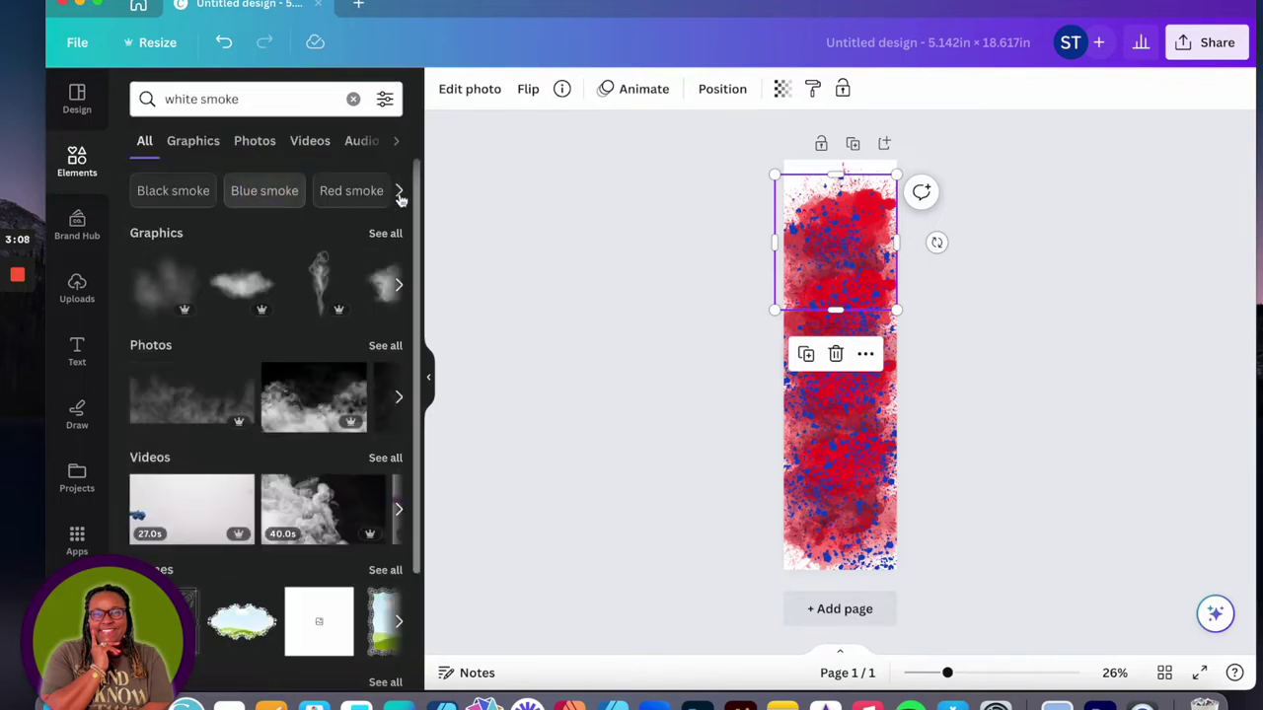
left_click_drag(157, 283, 823, 257)
left_click(236, 289)
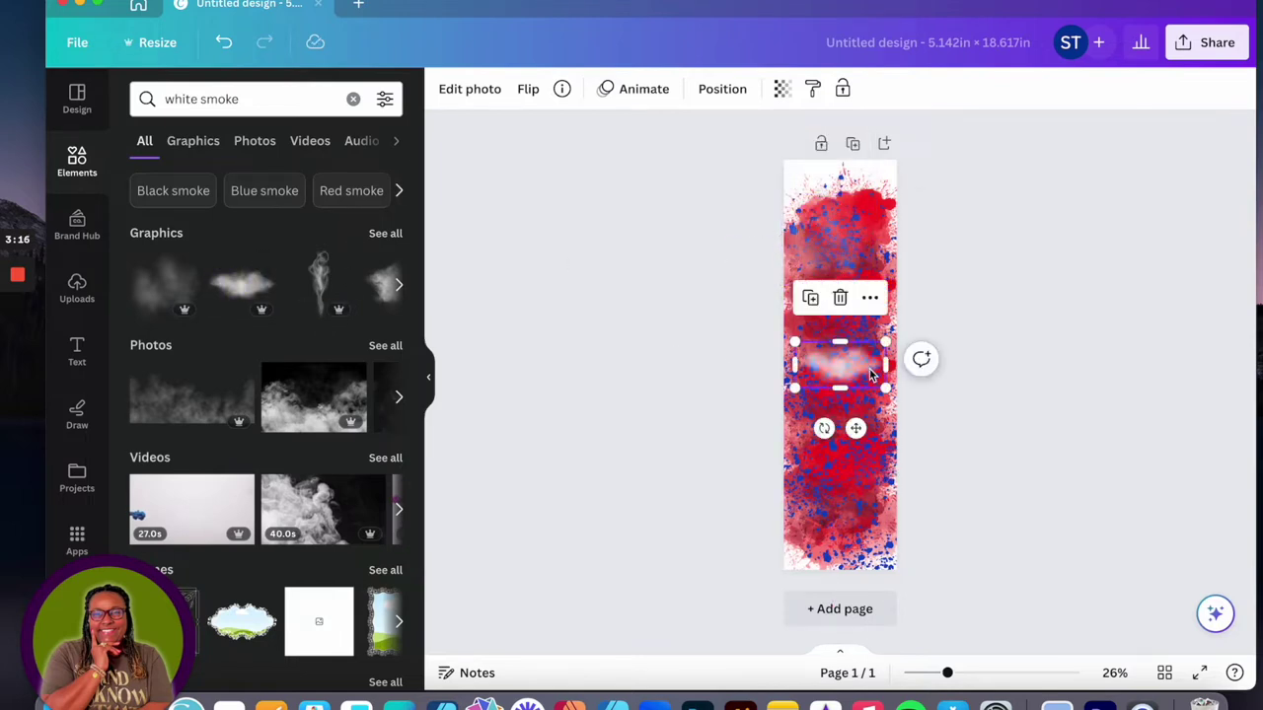
Move the white smoke to the top of the design and set its transparency to 53.
left_click(832, 253)
key("Escape")
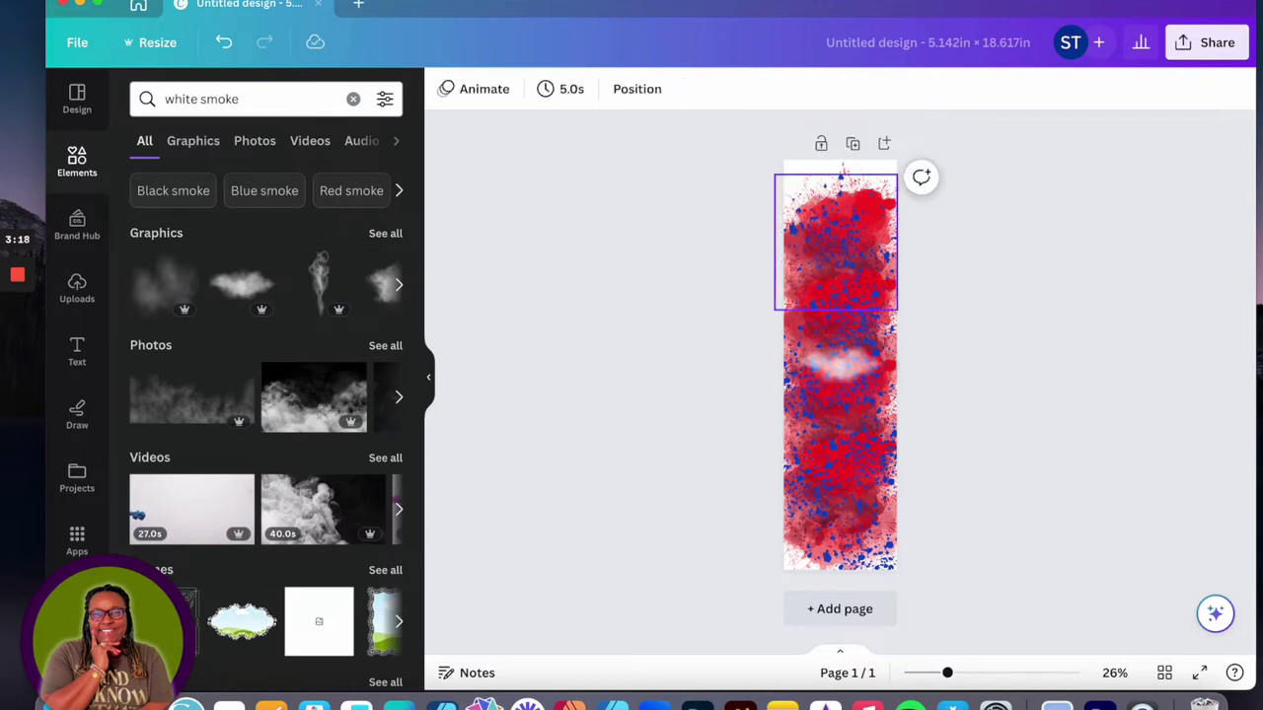
left_click(841, 367)
left_click_drag(832, 216, 855, 276)
left_click(781, 89)
left_click_drag(779, 164, 704, 165)
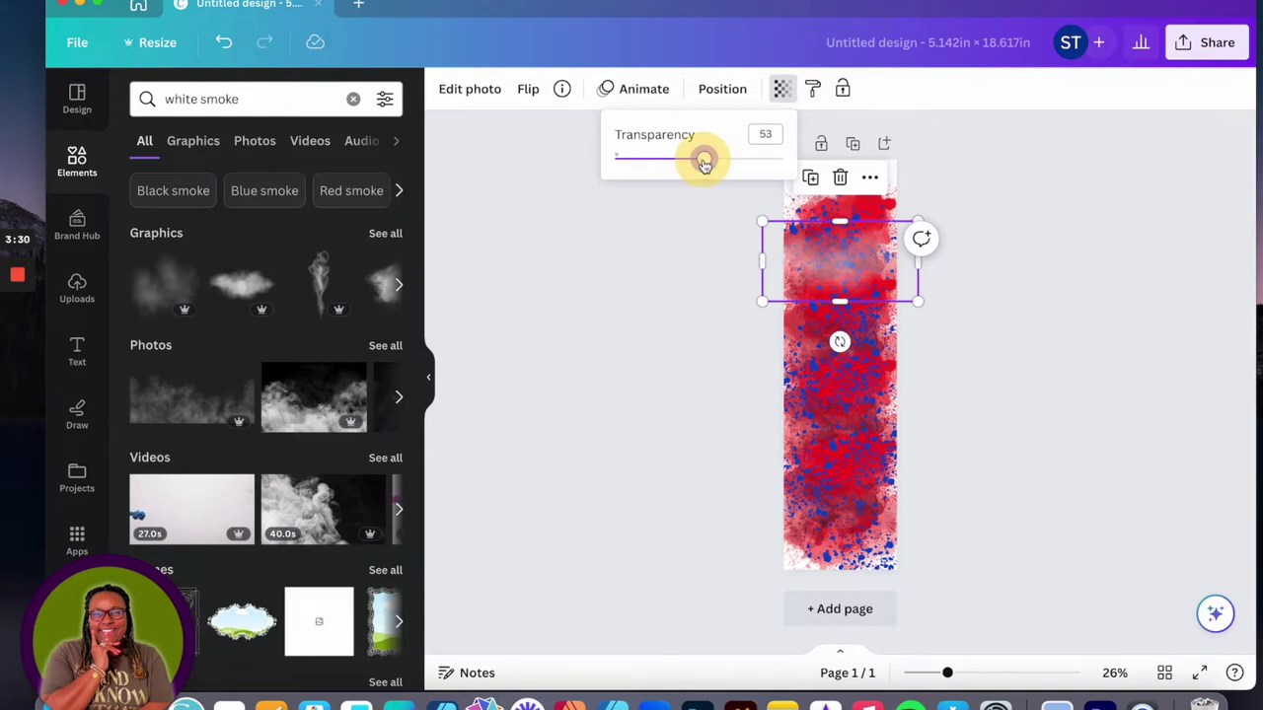
Browse all white smoke graphics, adding a swirl smoke graphic and then deleting it.
left_click(385, 232)
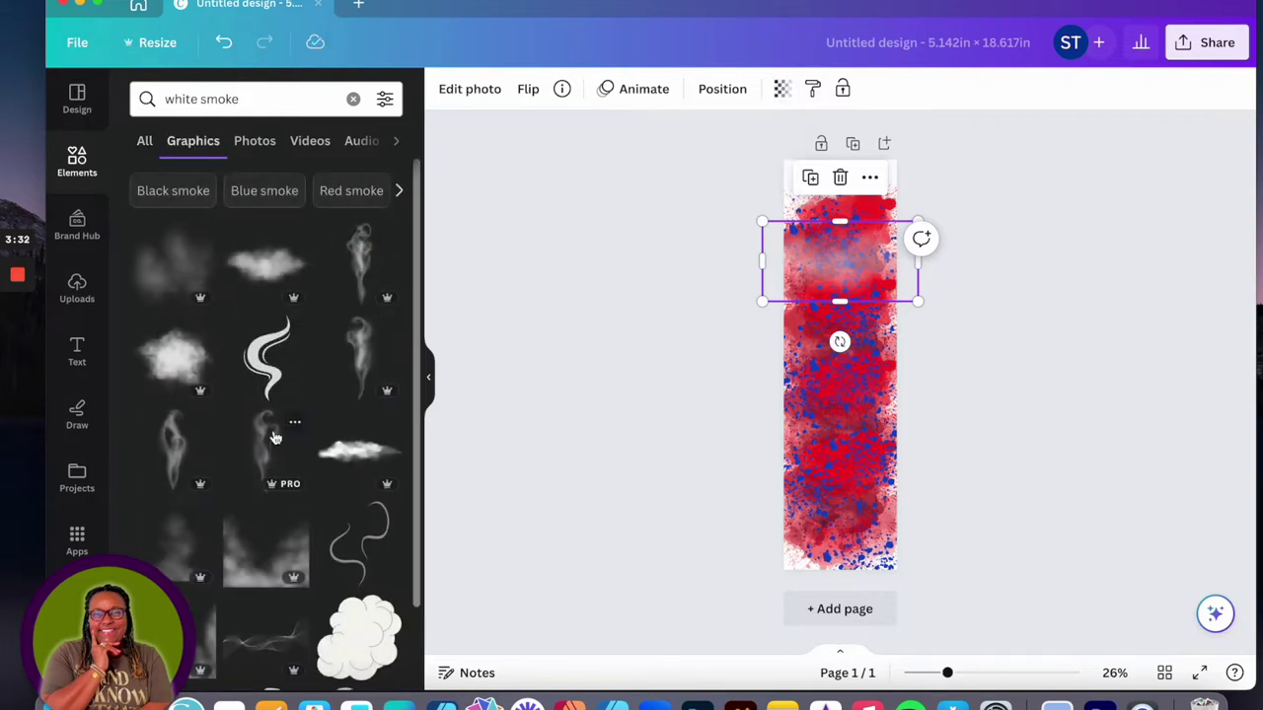
scroll(275, 438, "down", 10)
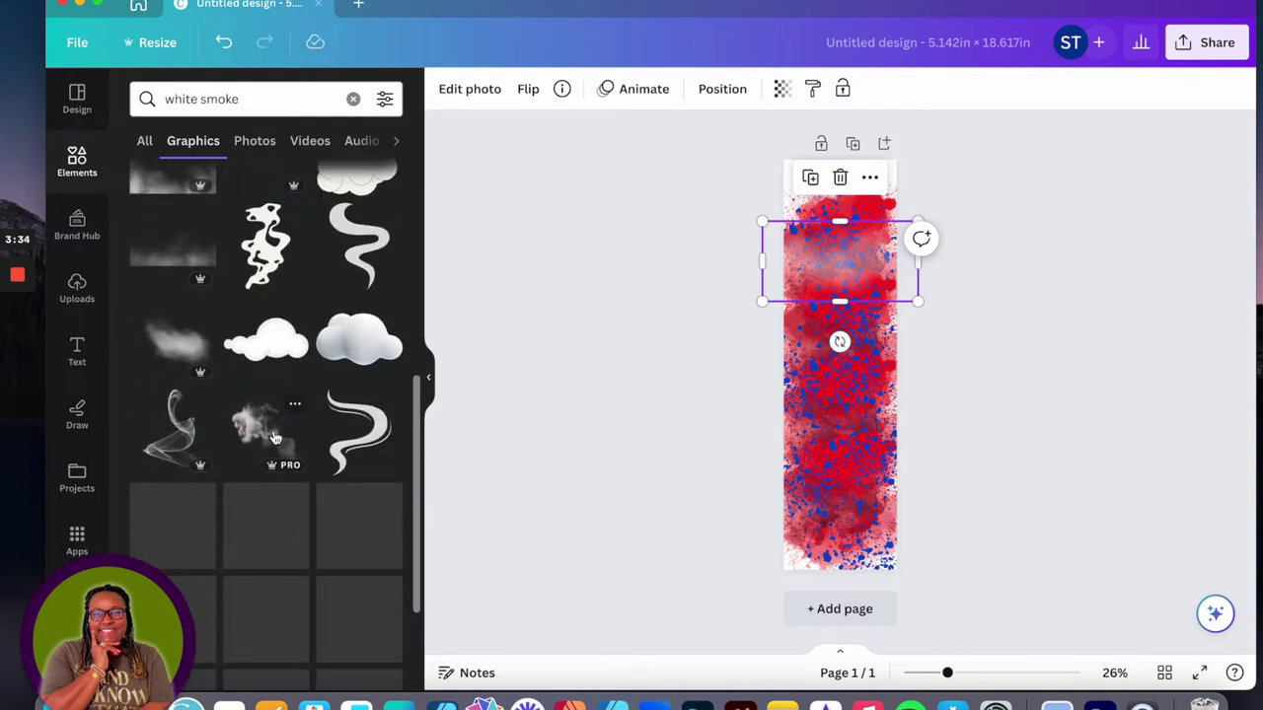
scroll(275, 438, "down", 3)
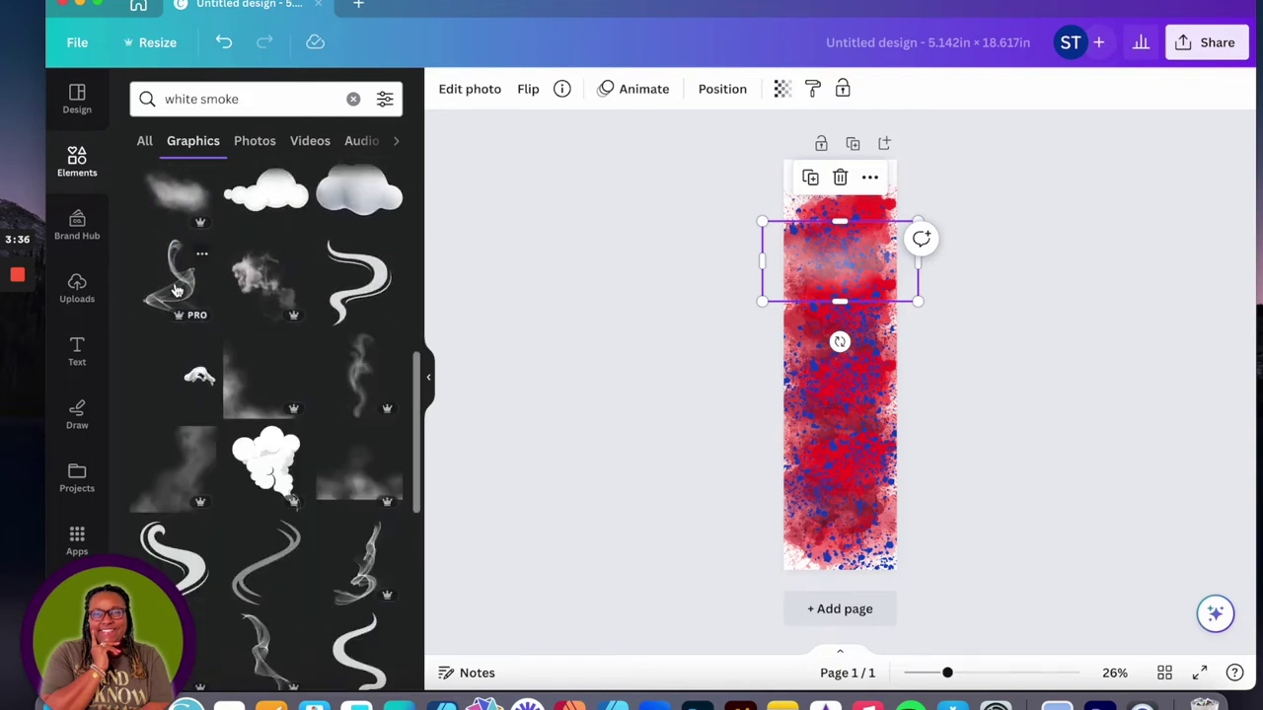
left_click(177, 287)
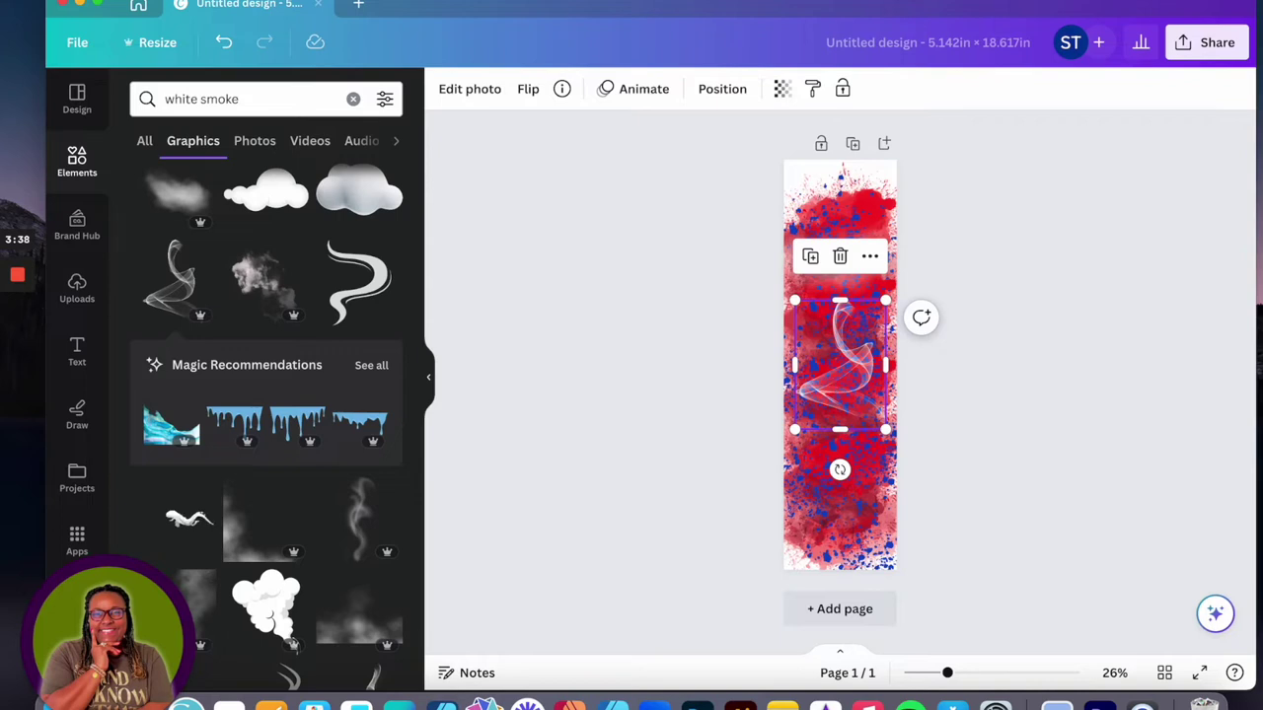
key("Delete")
scroll(321, 548, "down", 10)
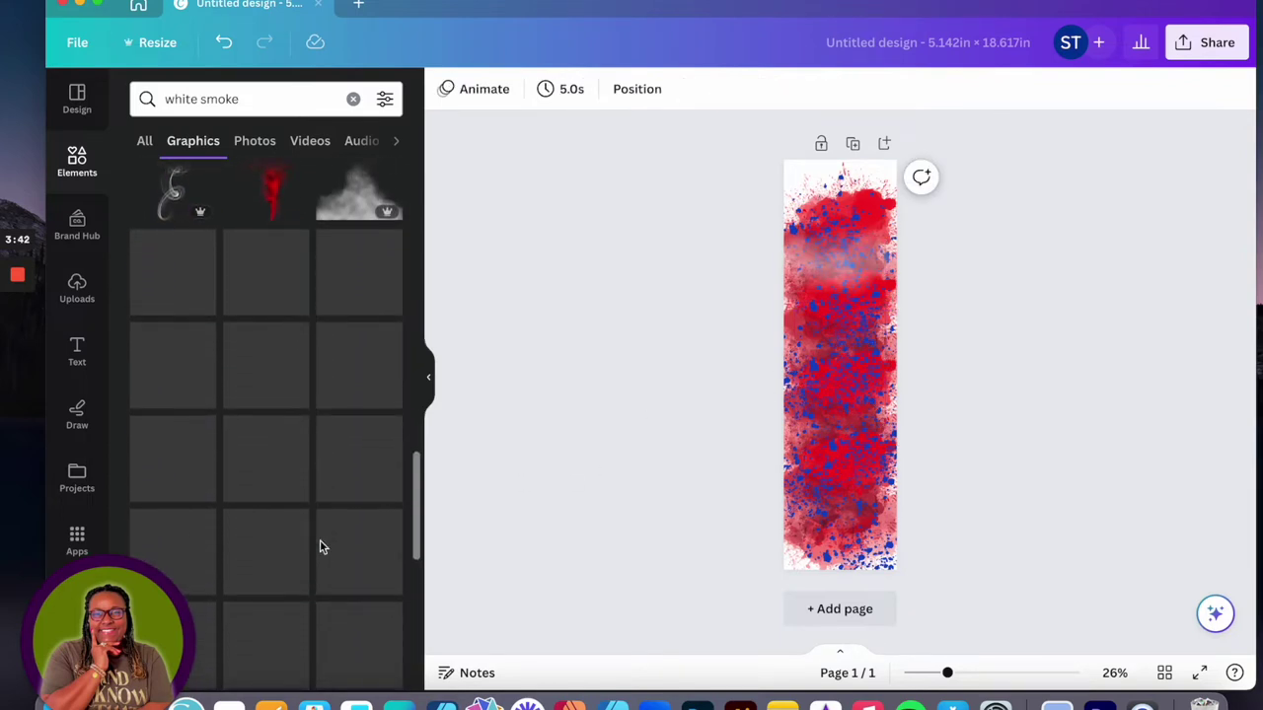
scroll(321, 549, "down", 2)
scroll(322, 549, "down", 6)
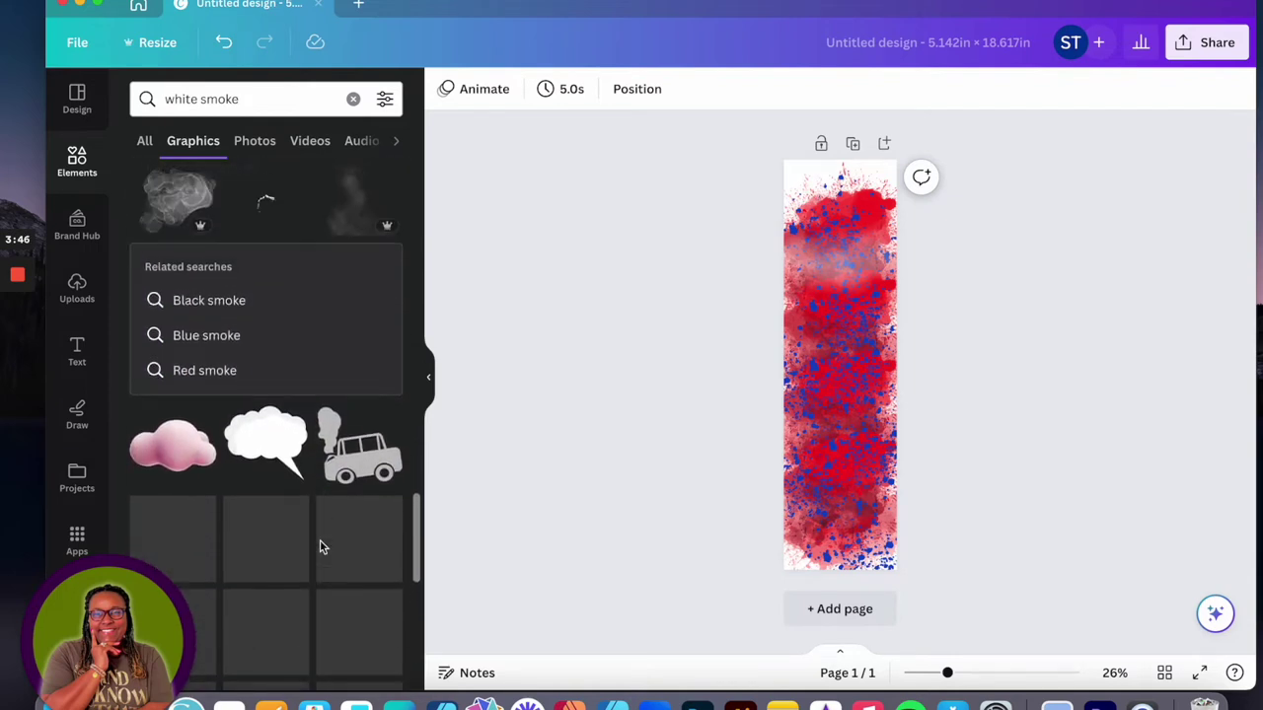
scroll(319, 543, "up", 2)
Add a textured smoke graphic, enlarge it and fade it to about 71 transparency.
left_click(176, 283)
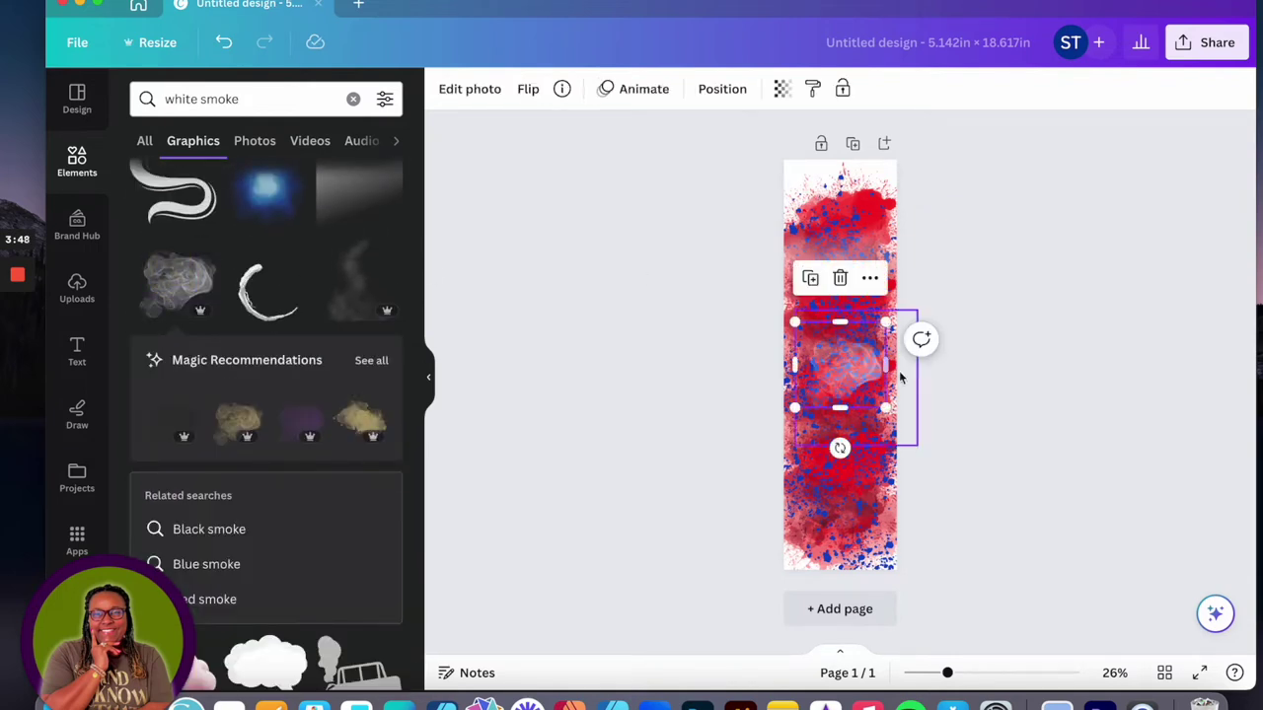
left_click_drag(860, 371, 834, 233)
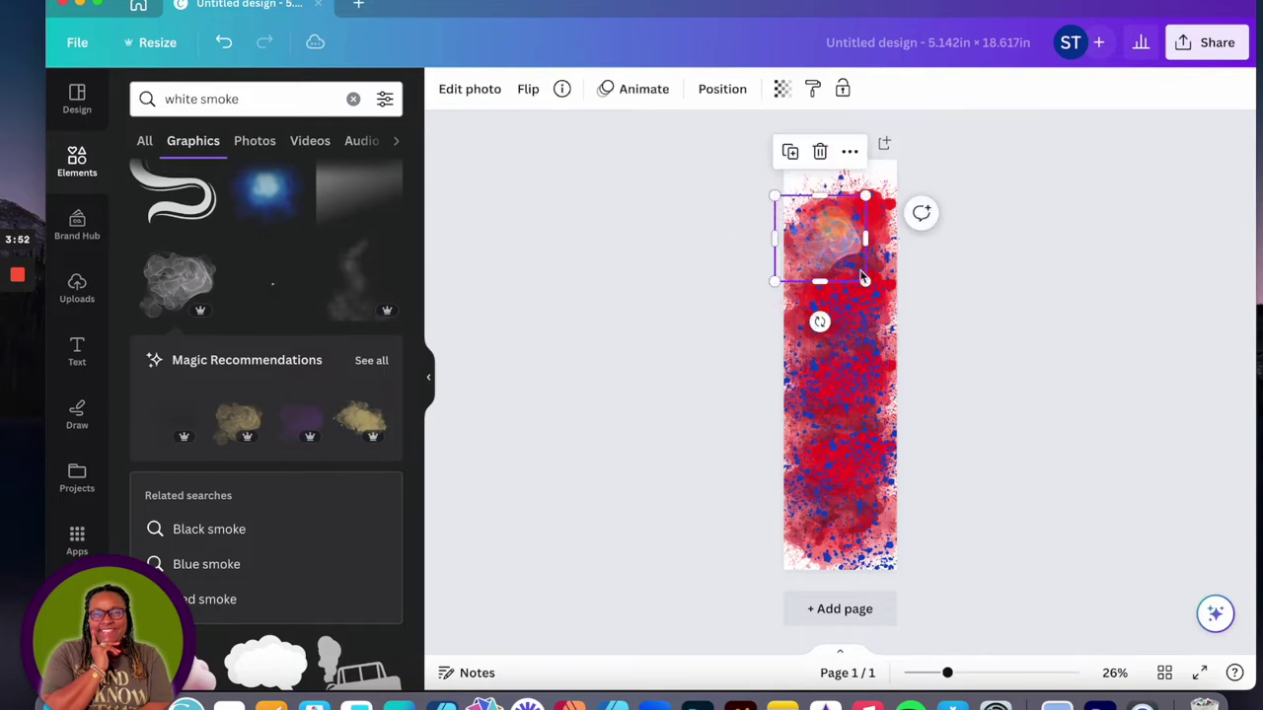
mouse_move(864, 281)
left_mouse_down()
mouse_move(931, 333)
mouse_move(866, 302)
left_mouse_up()
left_click(782, 89)
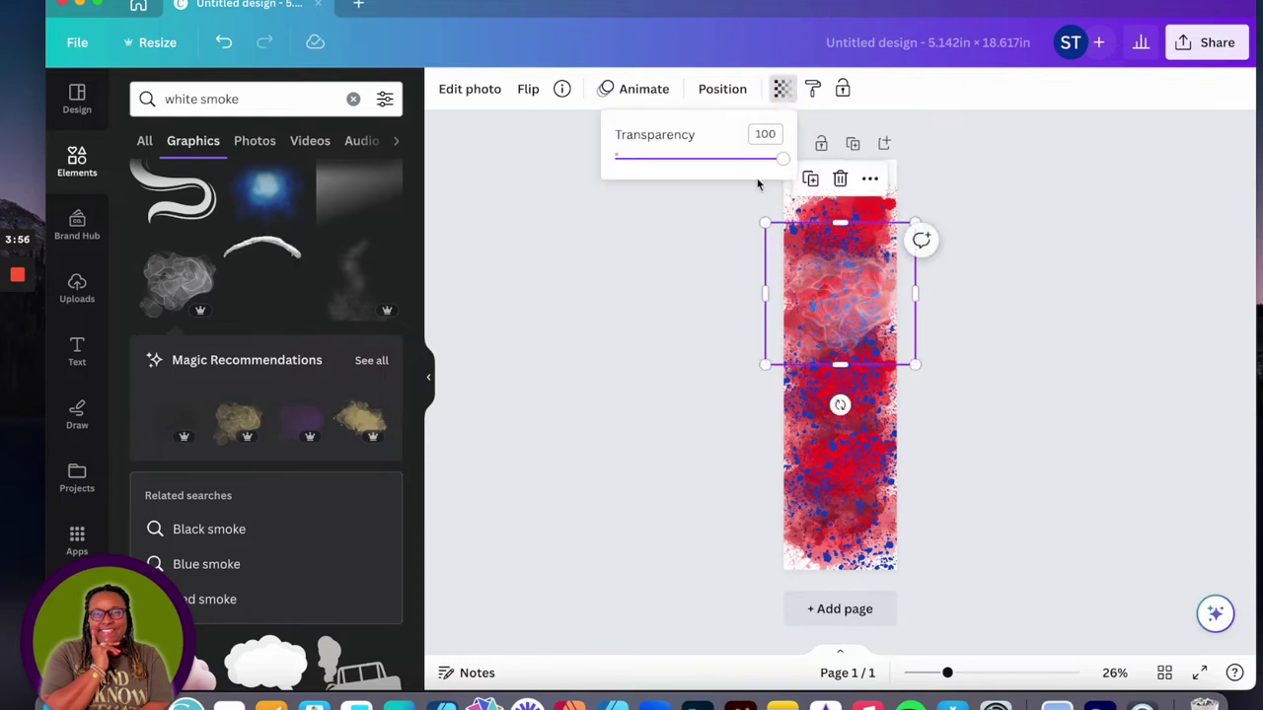
left_click_drag(781, 167, 736, 168)
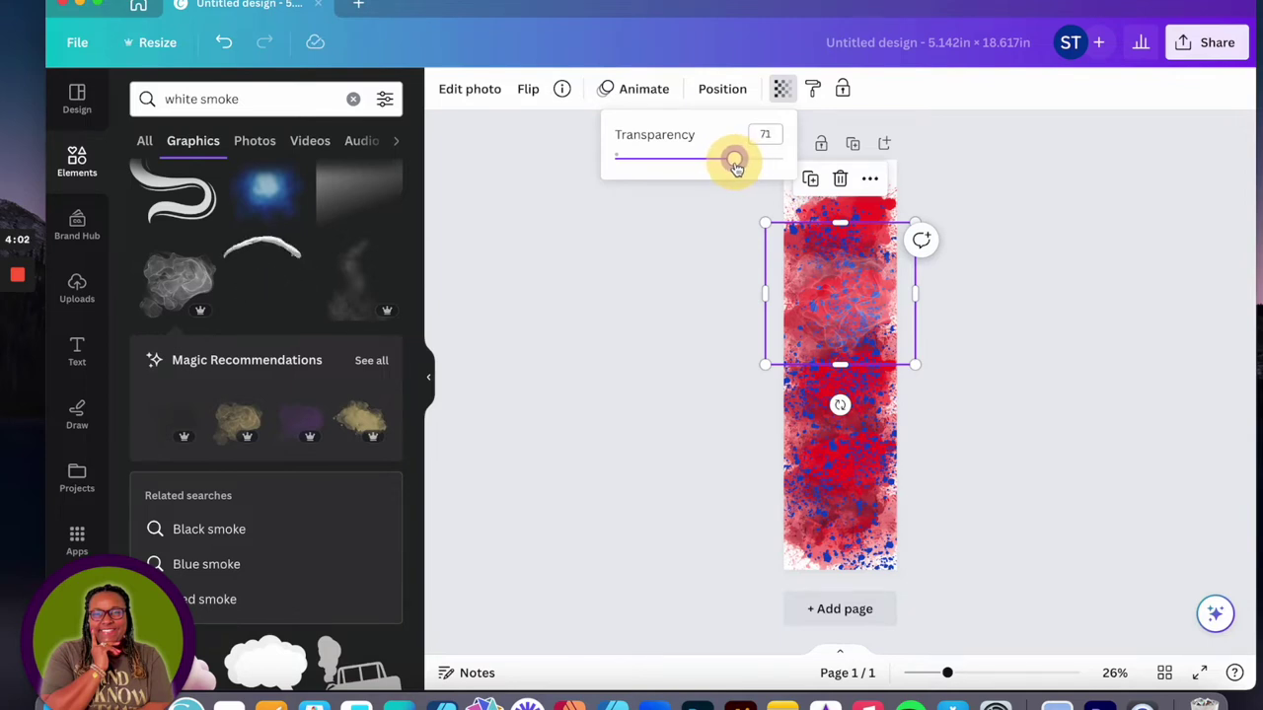
left_click(1012, 310)
left_click_drag(833, 303, 867, 246)
Duplicate the smoke to mid-page and the right edge, adding another copy below.
left_click(844, 358)
left_click_drag(854, 301, 837, 350)
left_click_drag(896, 300, 854, 393)
left_click_drag(833, 434, 871, 437)
left_click(811, 319)
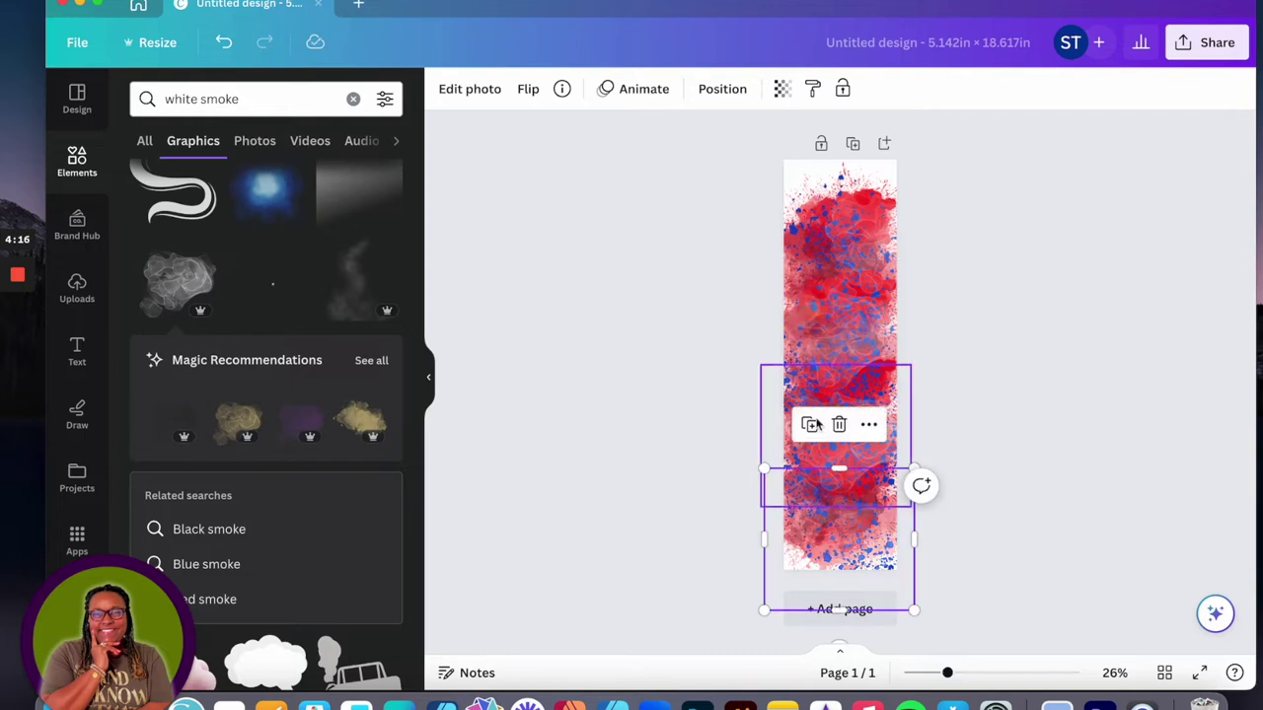
left_click_drag(869, 515, 868, 507)
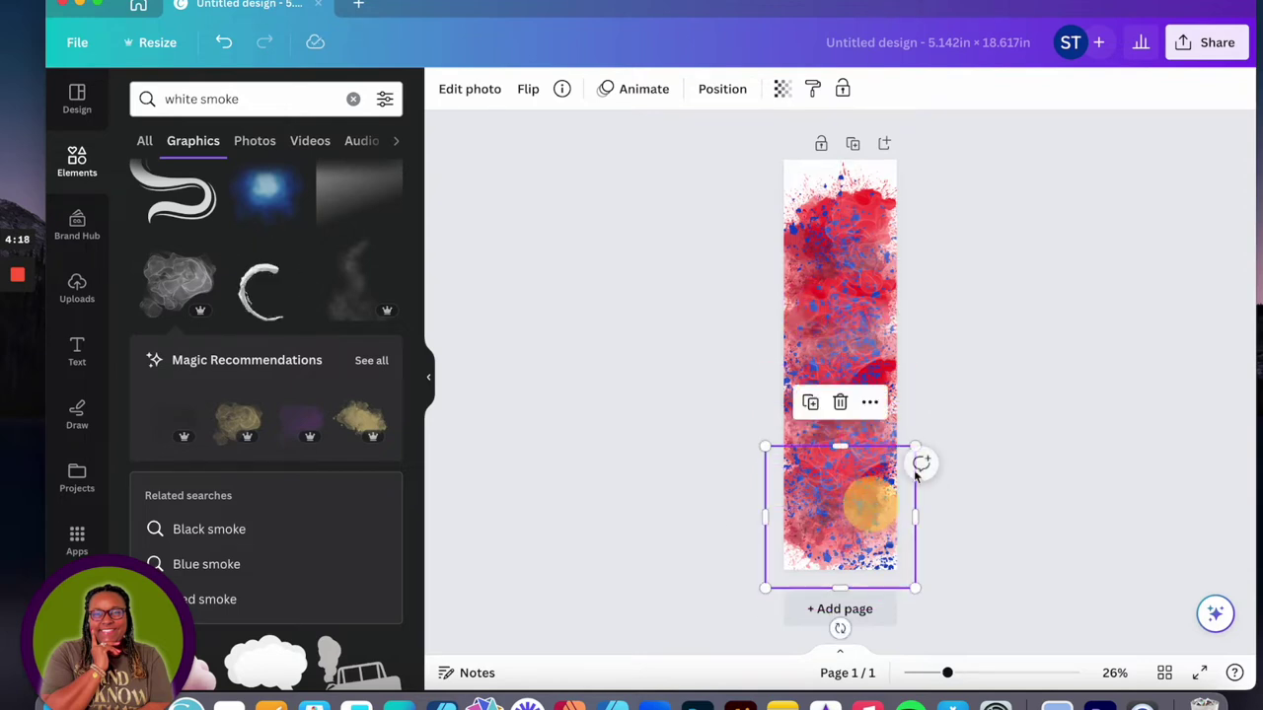
left_click(1022, 409)
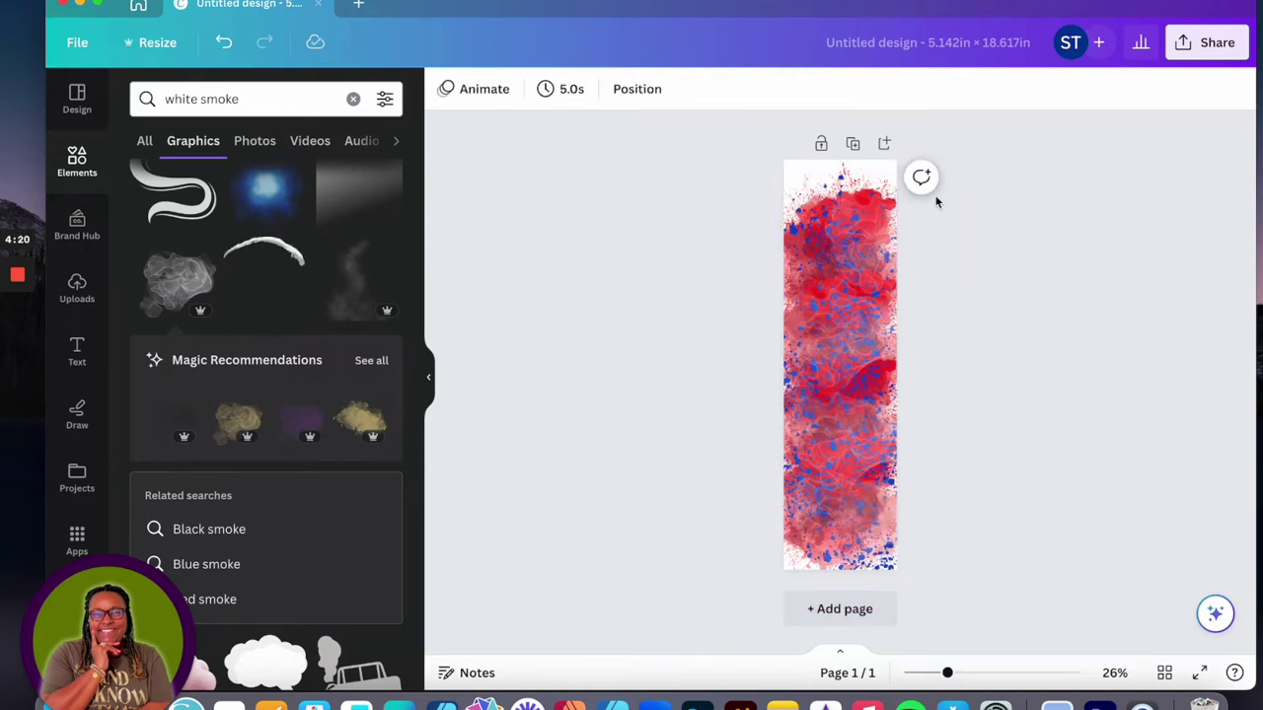
double_click(240, 101)
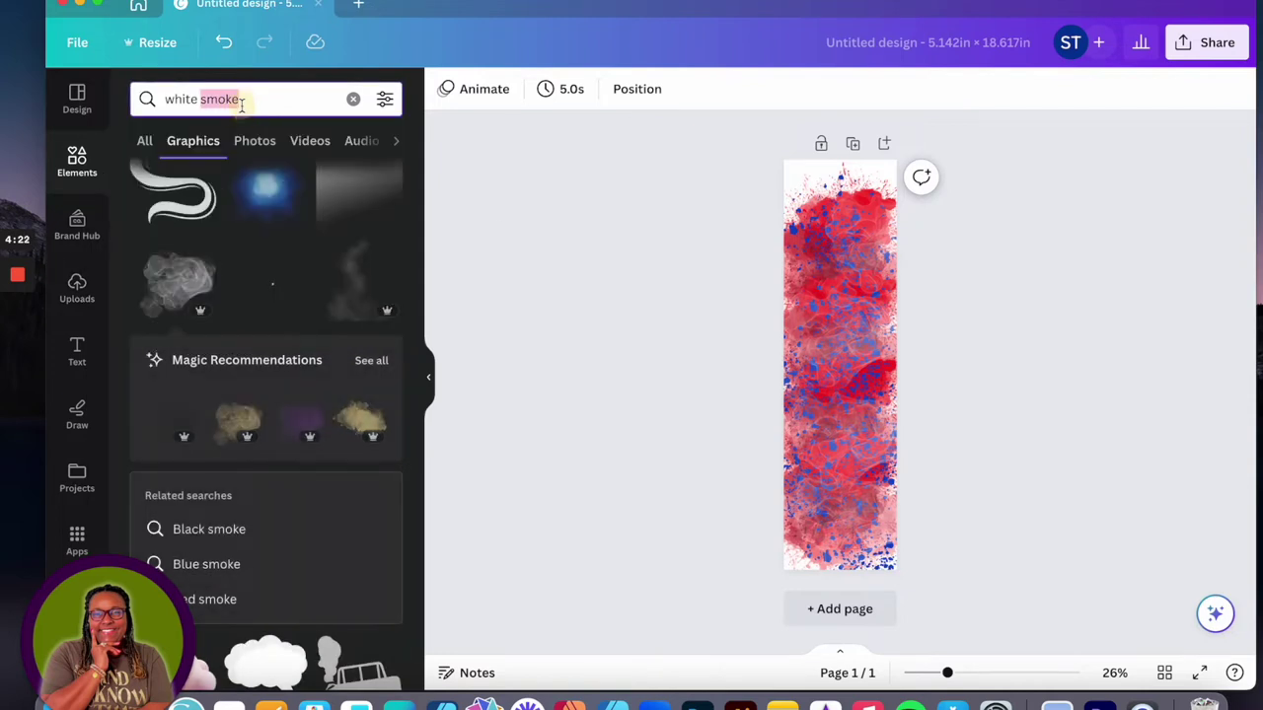
Search for 'blur', place the white blur graphic at the strip's top and duplicate it twice.
triple_click(240, 101)
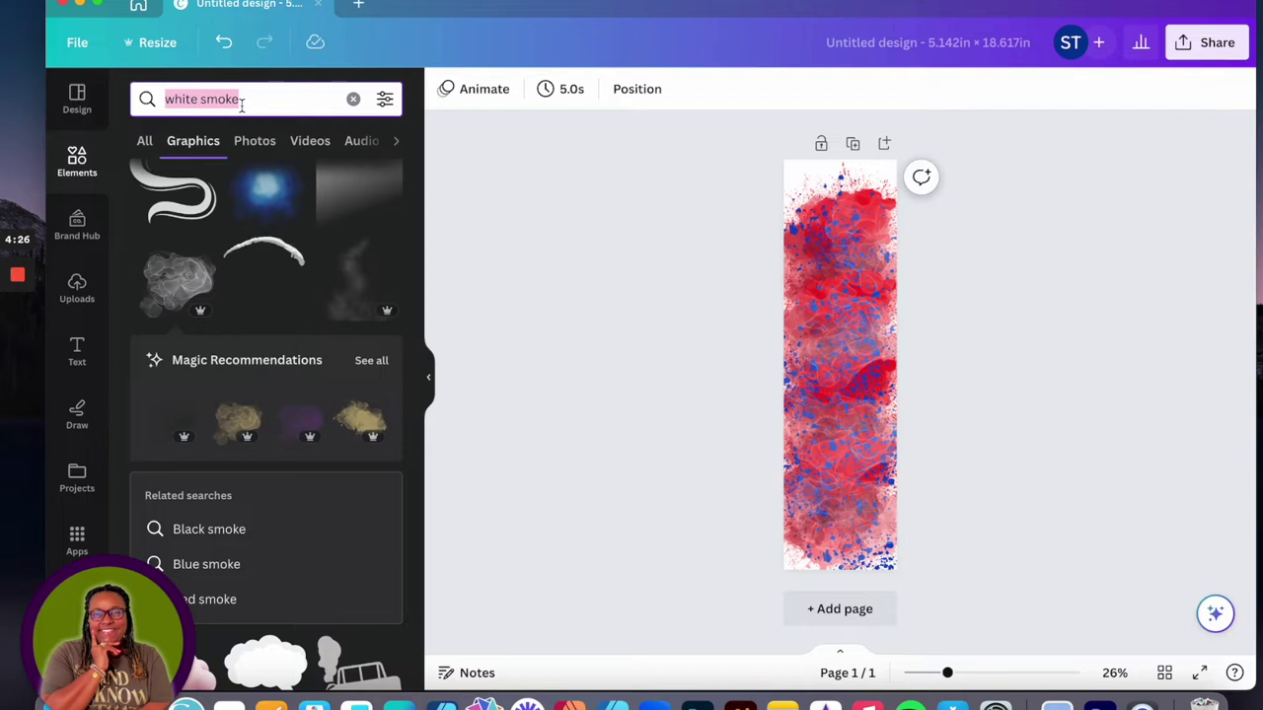
type("blur")
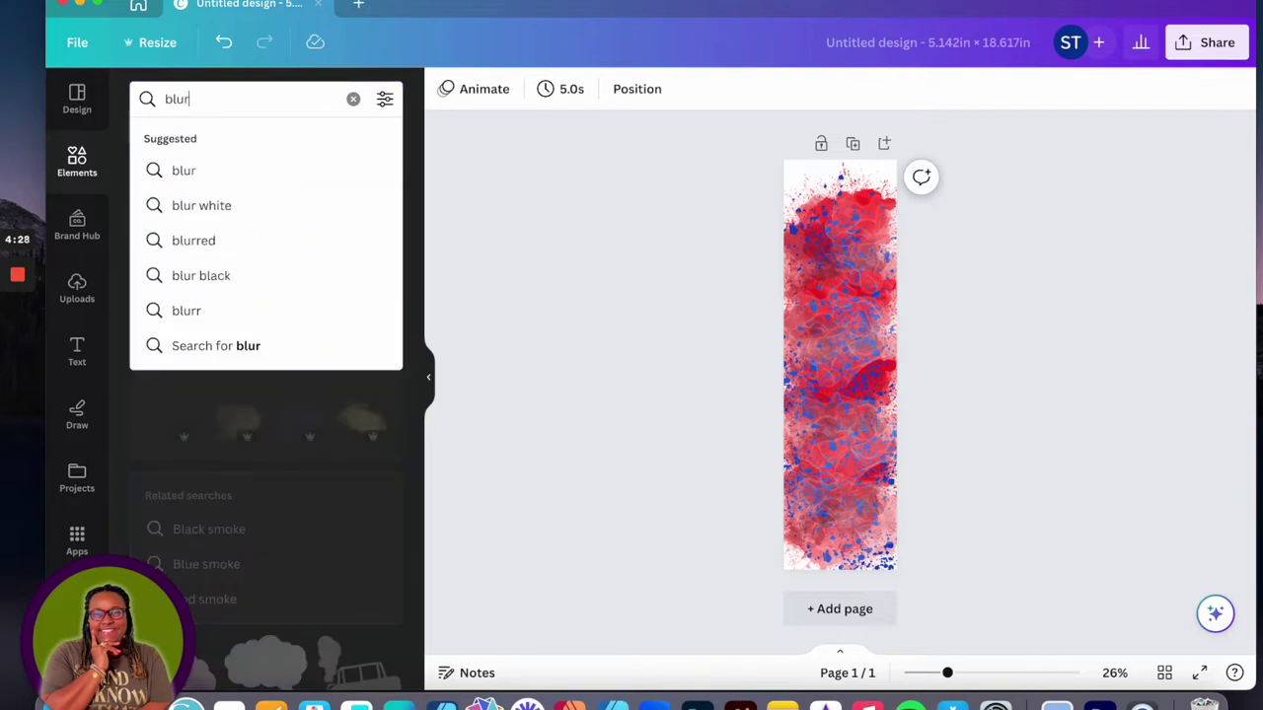
left_click(217, 170)
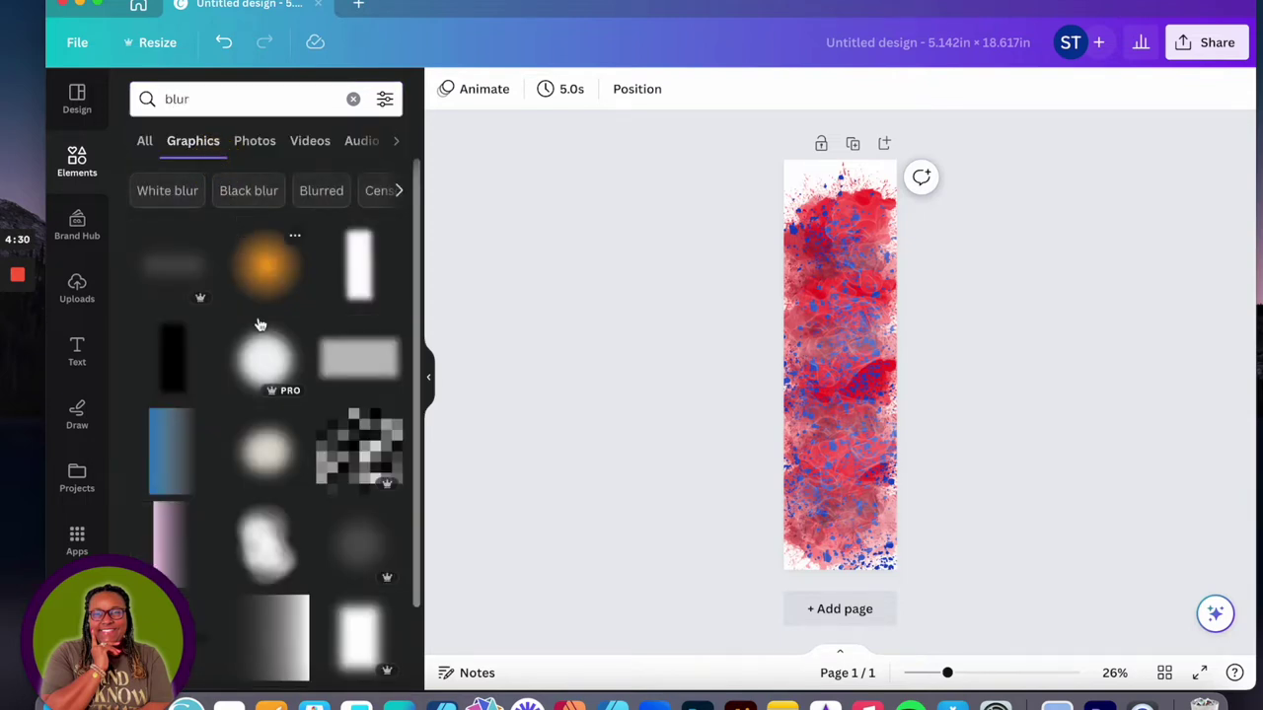
left_click(264, 359)
left_click_drag(848, 361, 807, 187)
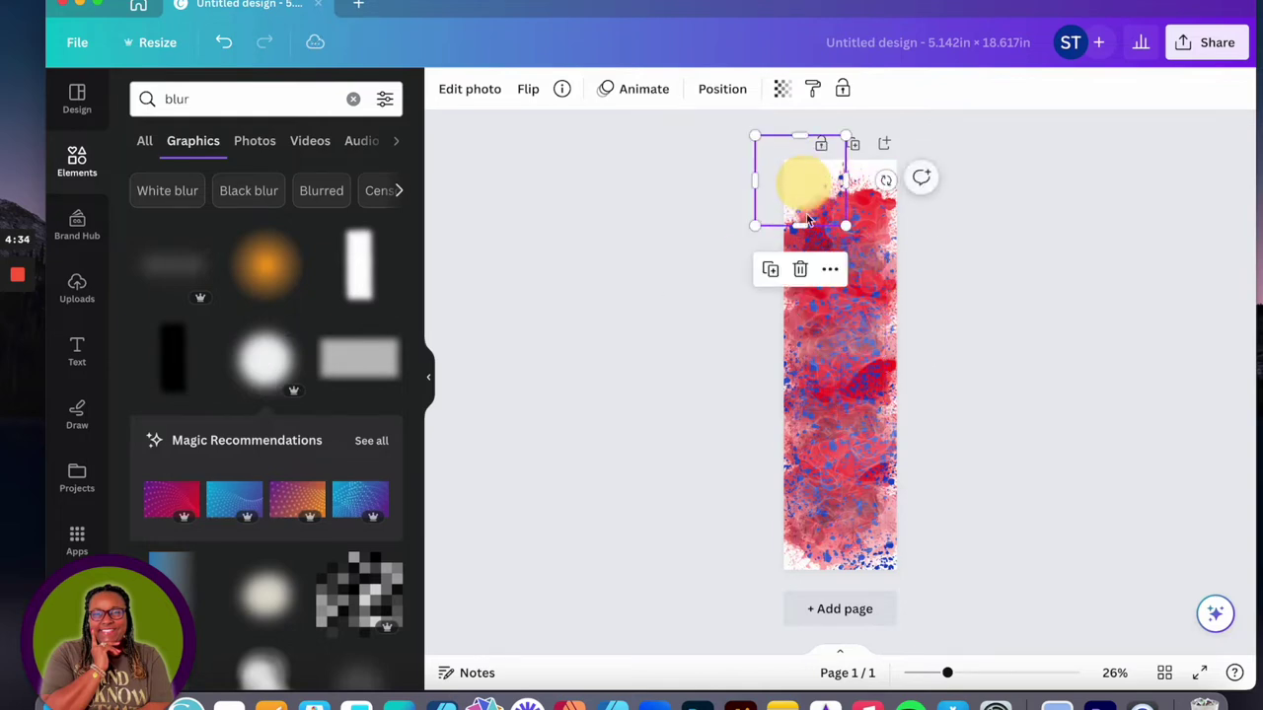
left_click(770, 270)
left_click_drag(778, 209, 834, 209)
left_click(778, 293)
left_click(843, 293)
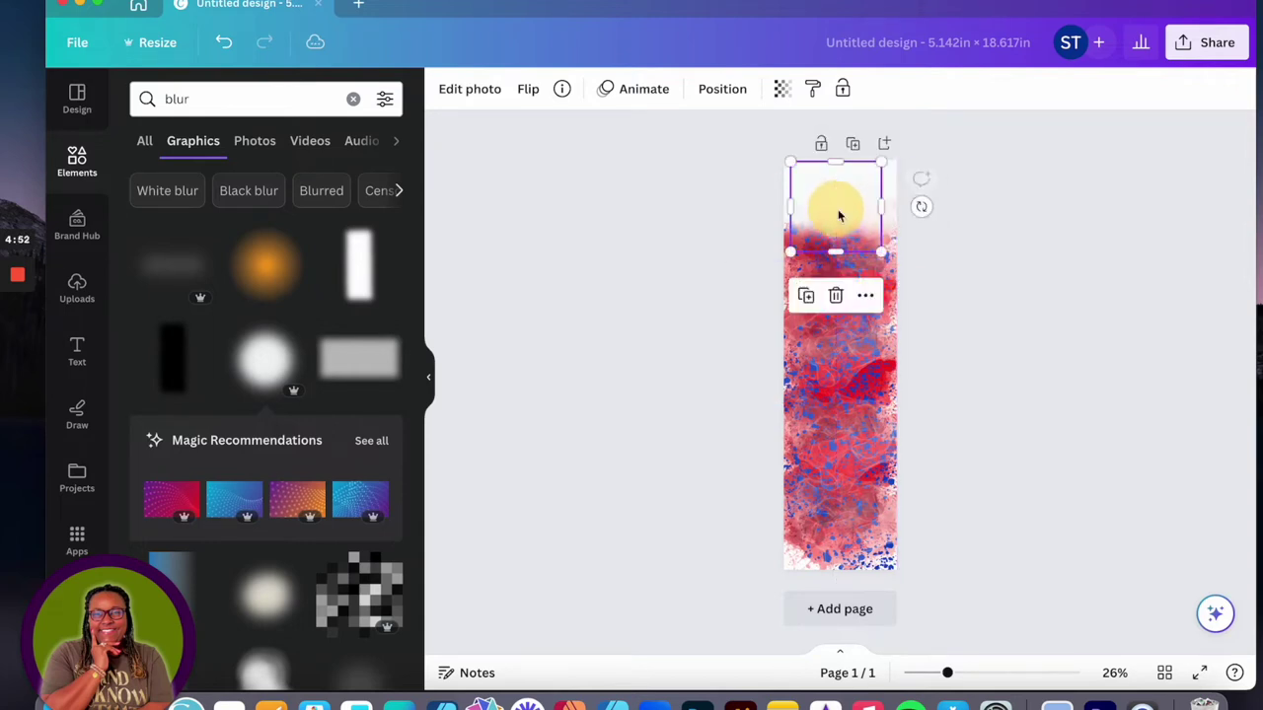
Add one more white blur copy and nudge the top-right blur into place.
left_click(801, 302)
left_click(1020, 262)
mouse_move(909, 212)
left_mouse_down()
mouse_move(892, 228)
mouse_move(890, 210)
left_mouse_up()
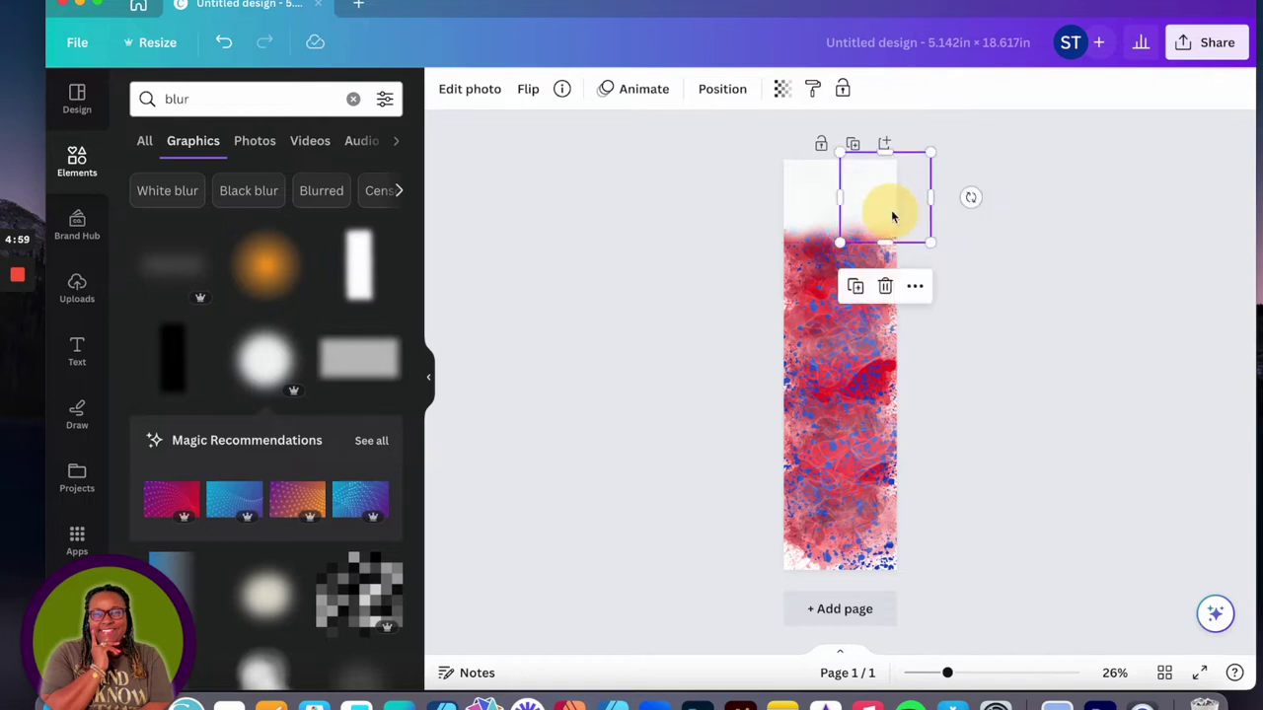
left_click(975, 408)
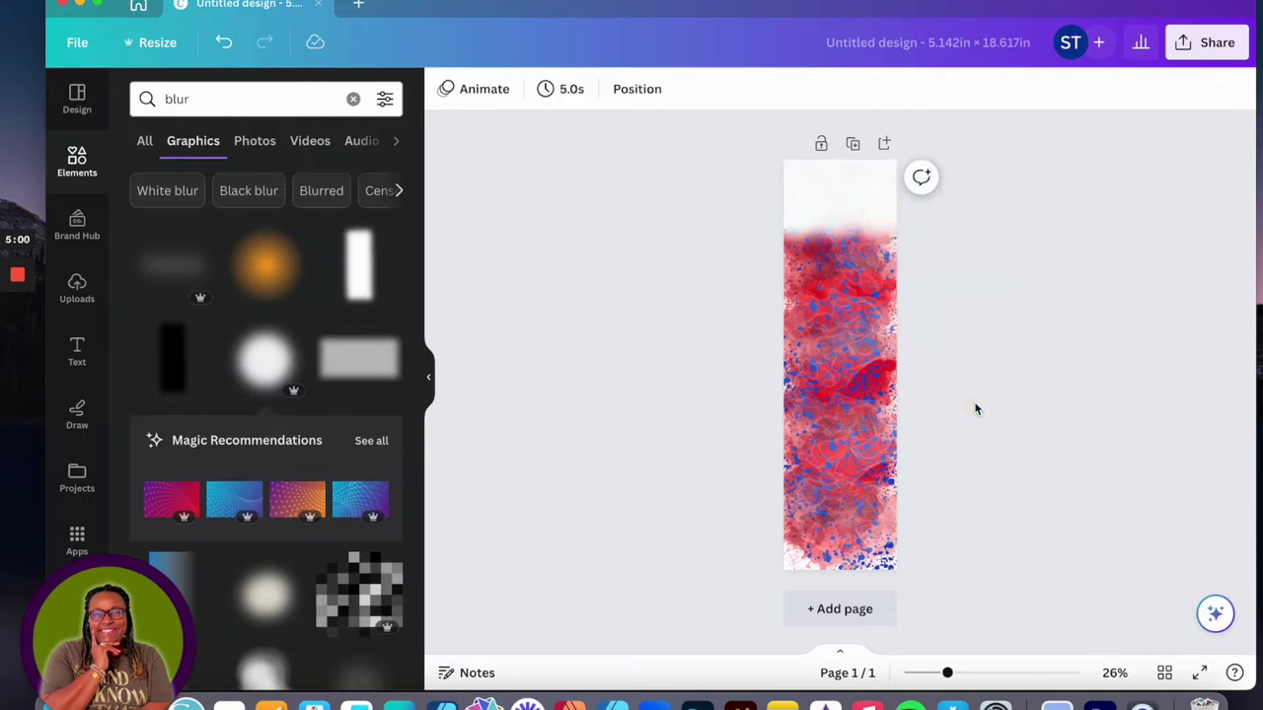
Duplicate the bottom splatter overlay and move the copy up over the strip's middle.
left_click(819, 544)
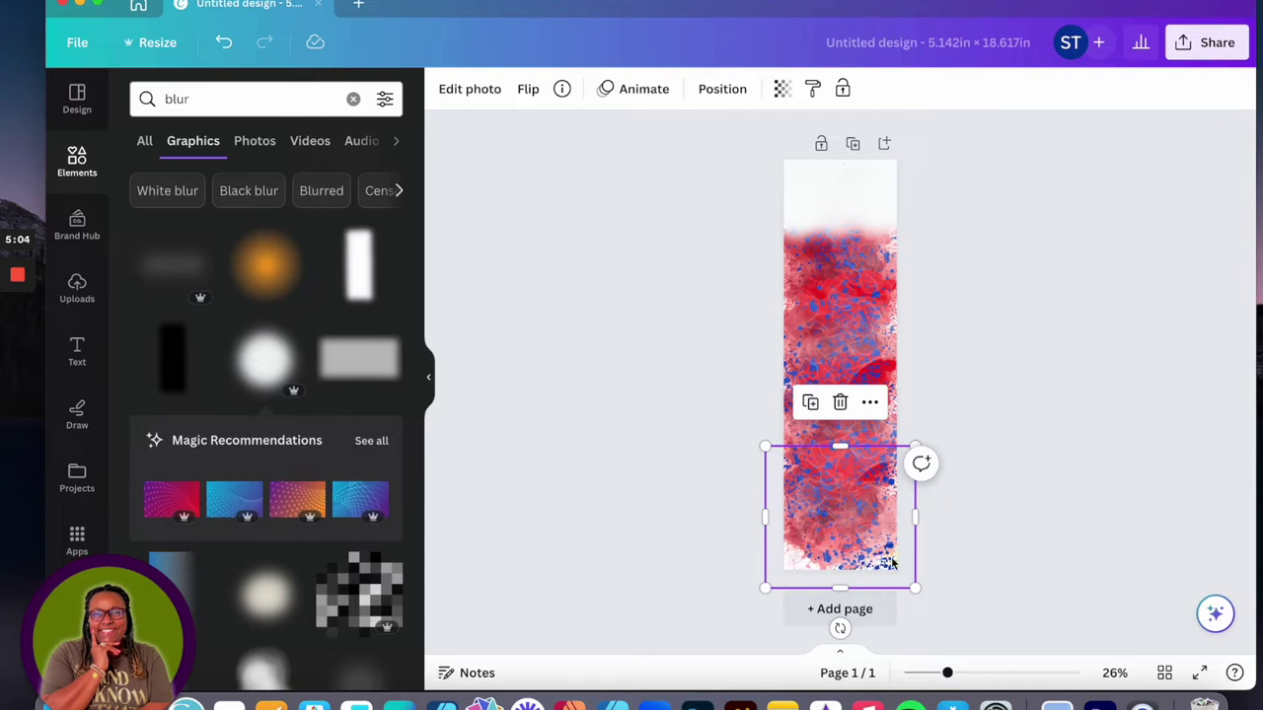
left_click(810, 402)
left_click_drag(891, 571, 854, 466)
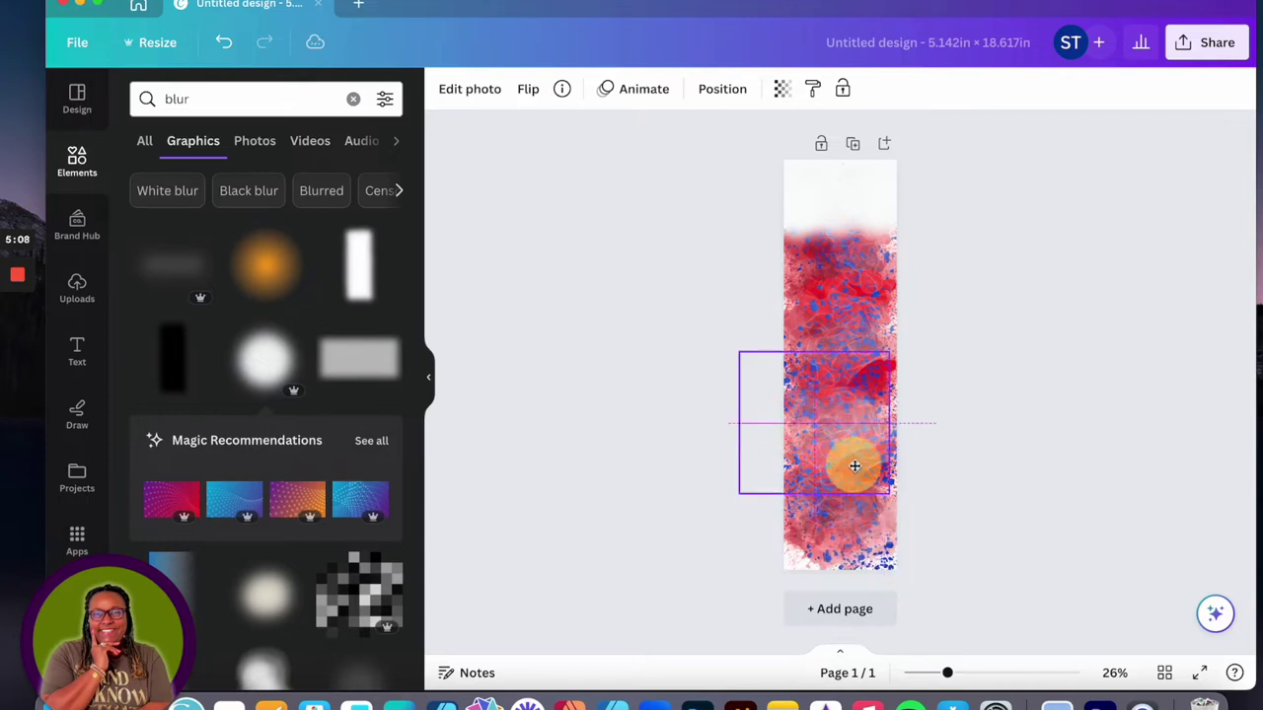
key("Escape")
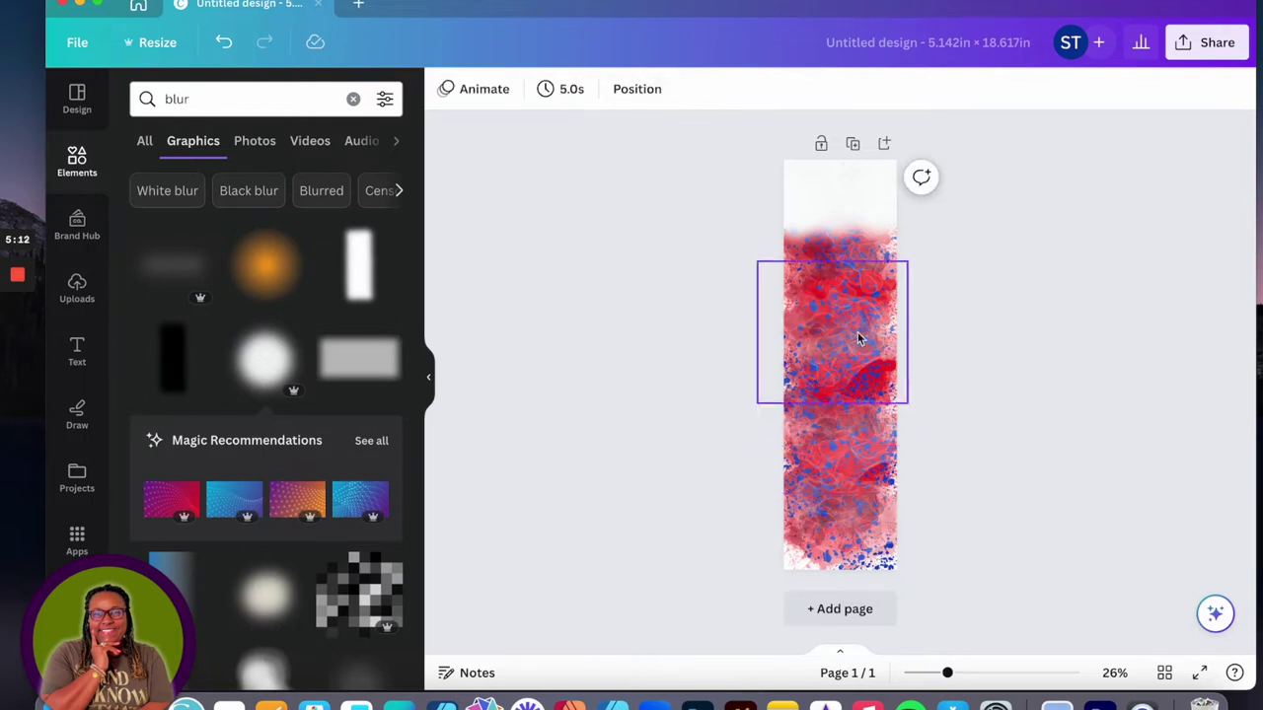
left_click(857, 282)
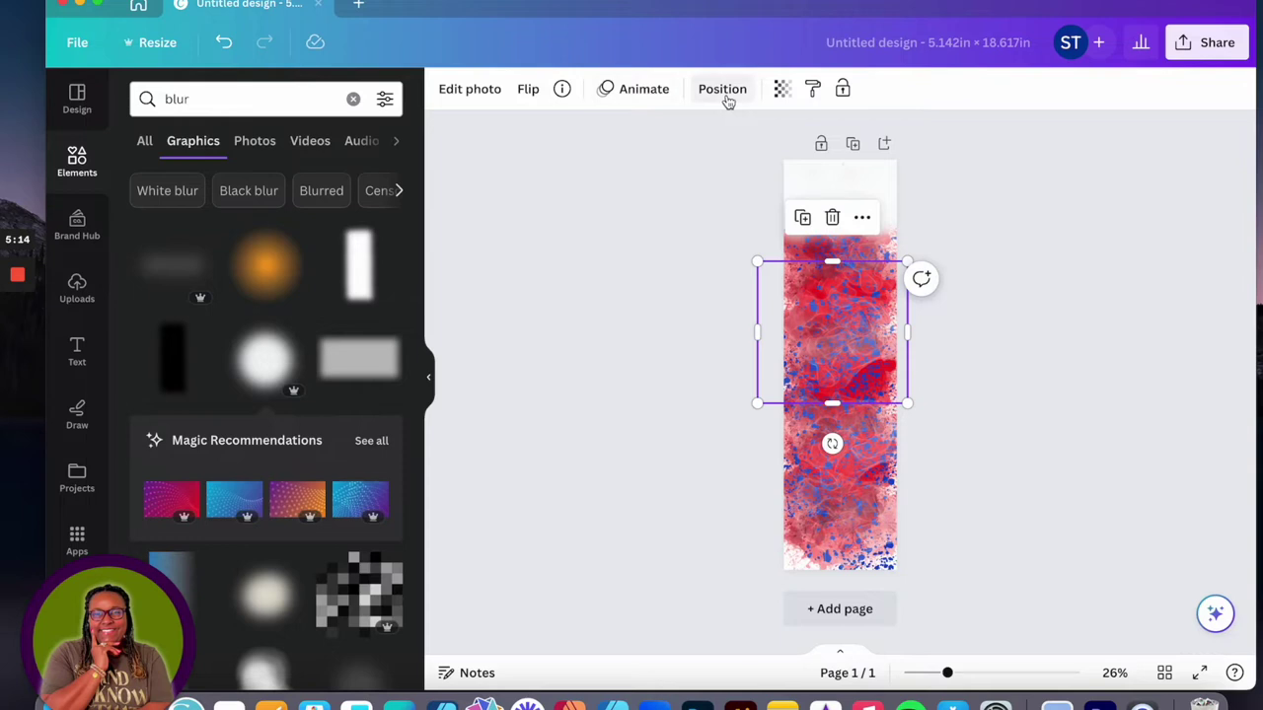
Pick a splatter image from the Layers list, duplicate it and move the copy to the bottom.
left_click(726, 93)
left_click(359, 104)
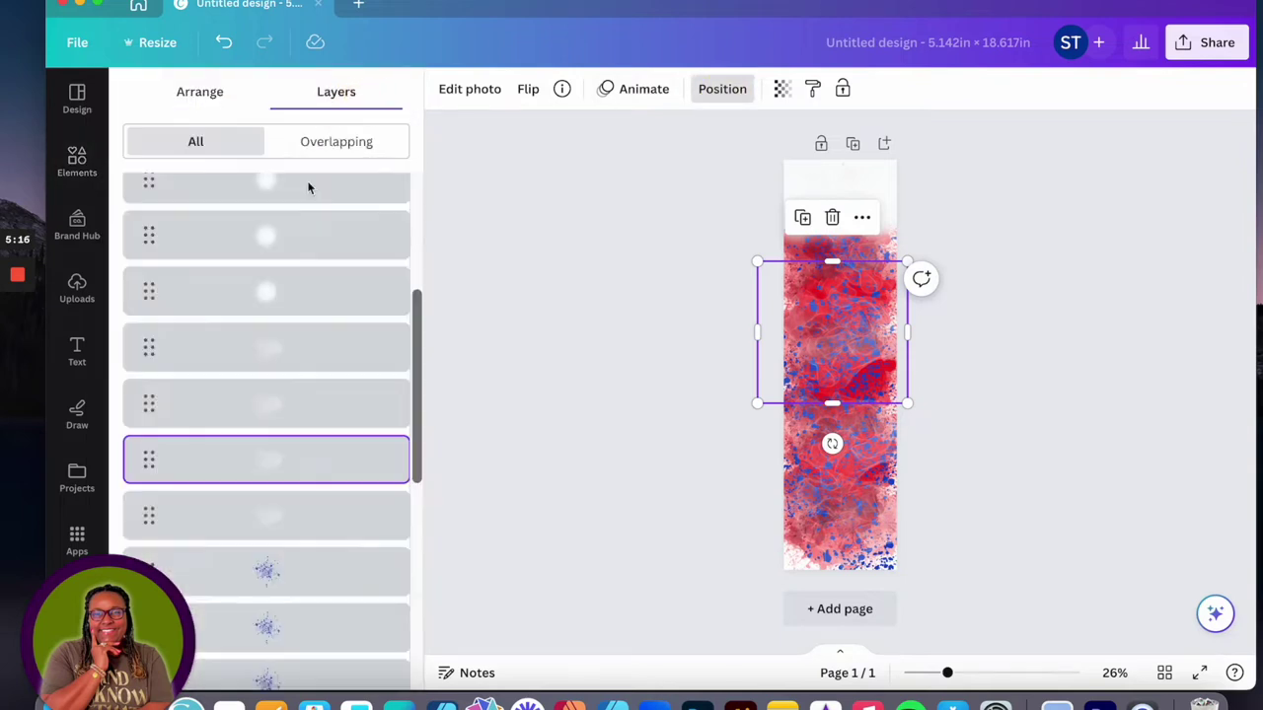
scroll(286, 484, "down", 5)
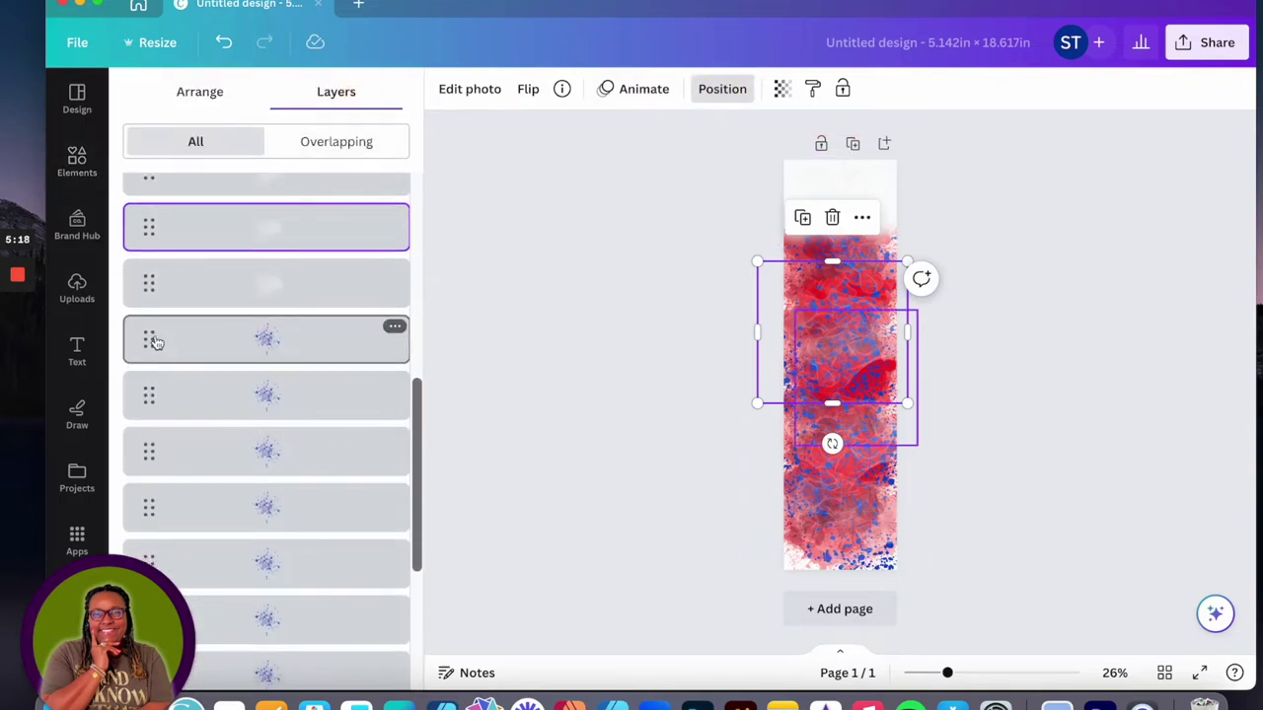
left_click(153, 341)
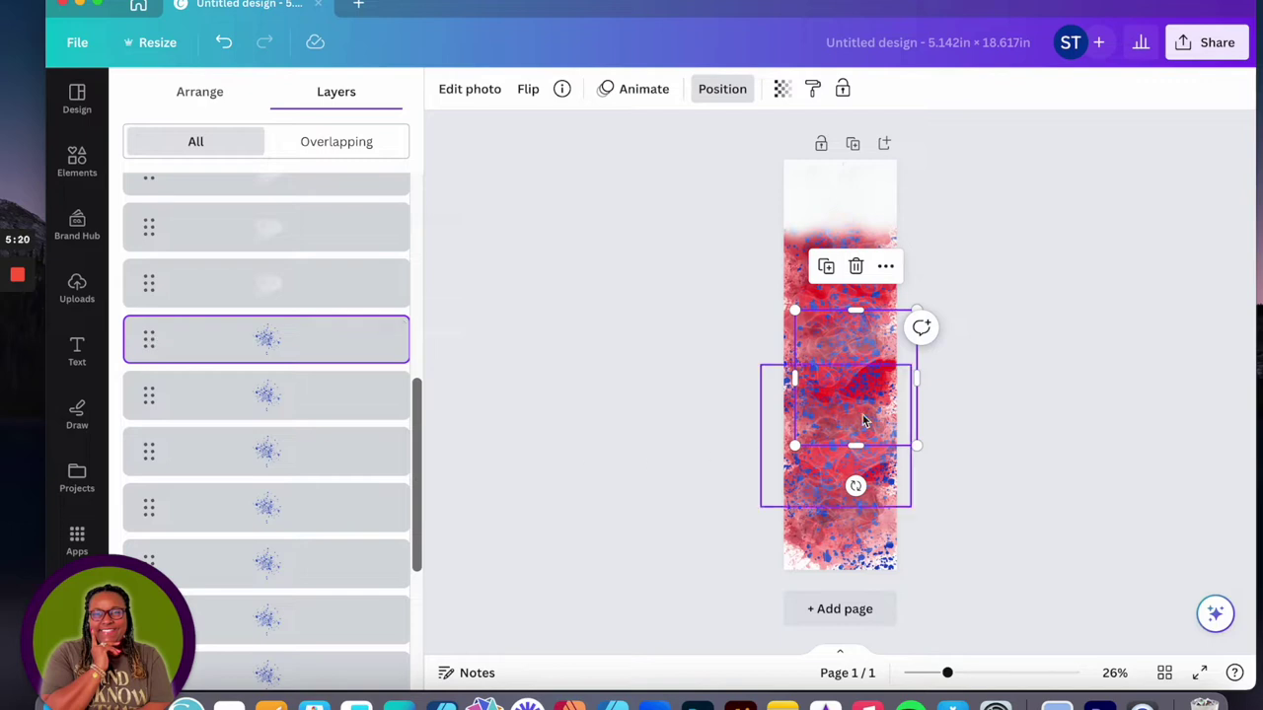
left_click(825, 267)
left_click_drag(883, 404, 803, 572)
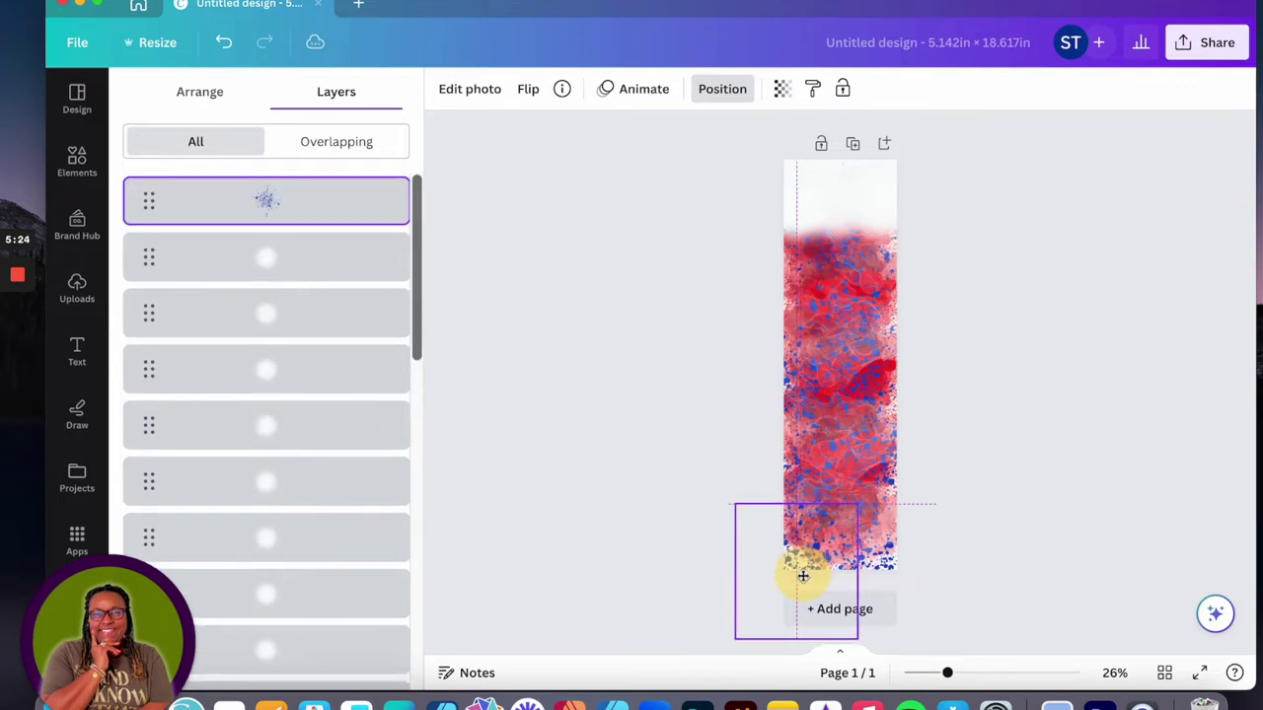
Send the copy one layer backward, reopen the blur results and raise the copy slightly.
right_click(815, 535)
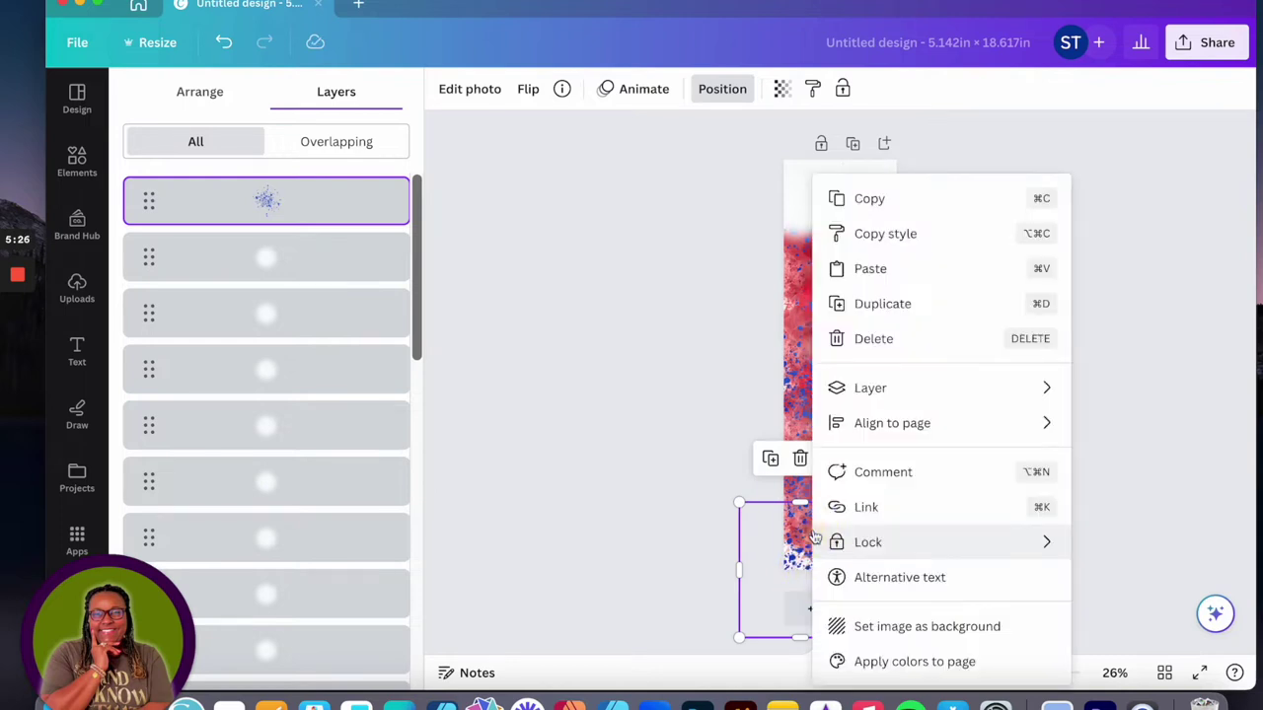
mouse_move(946, 391)
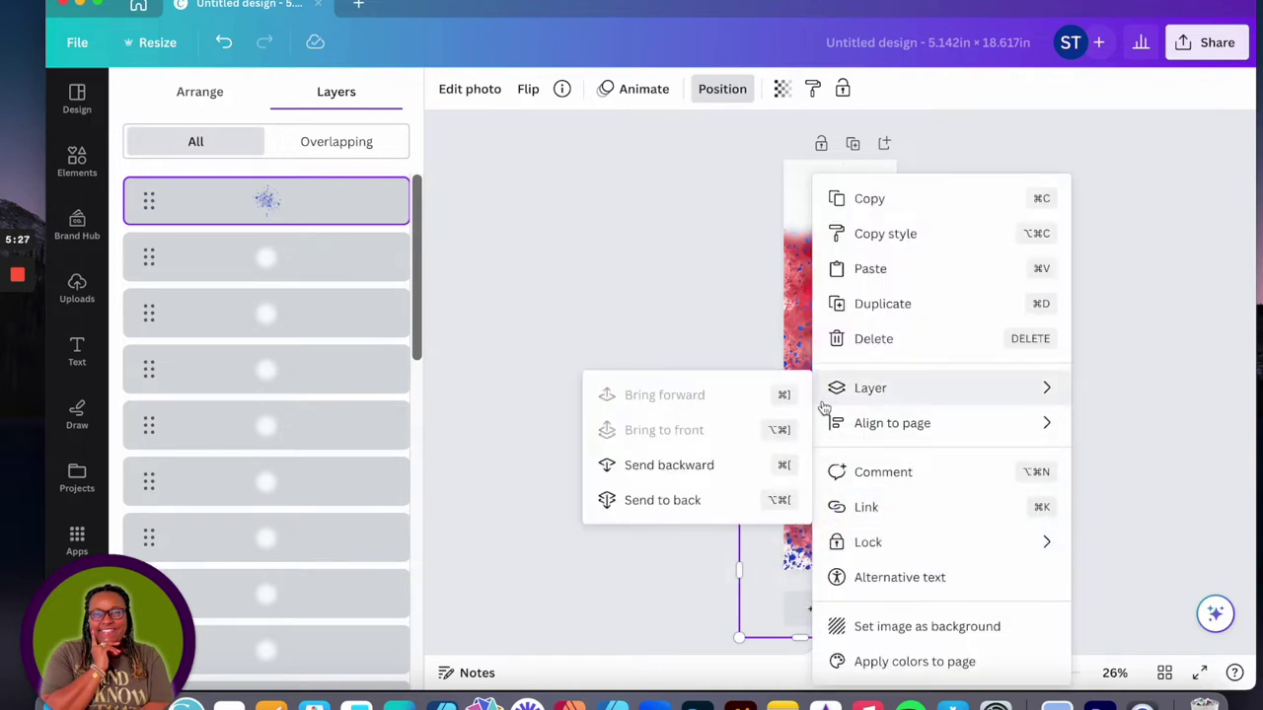
left_click(713, 465)
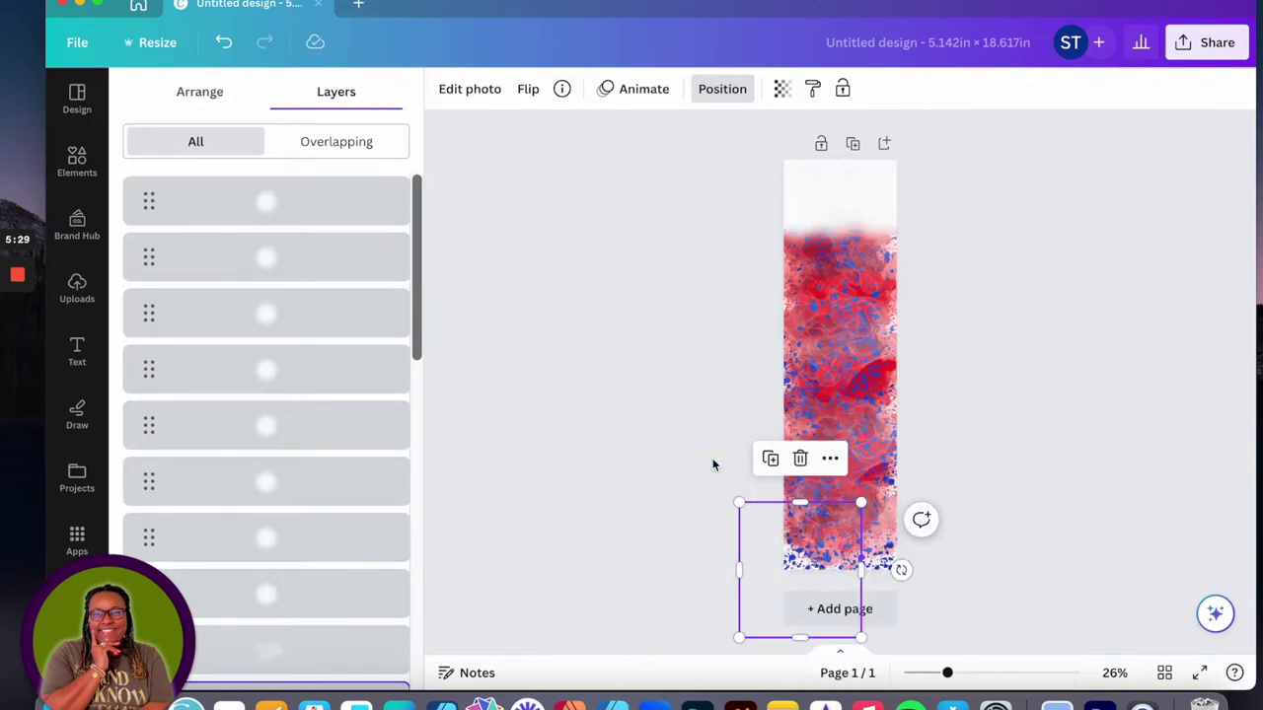
left_click(1100, 483)
left_click_drag(843, 445, 848, 343)
left_click(1127, 264)
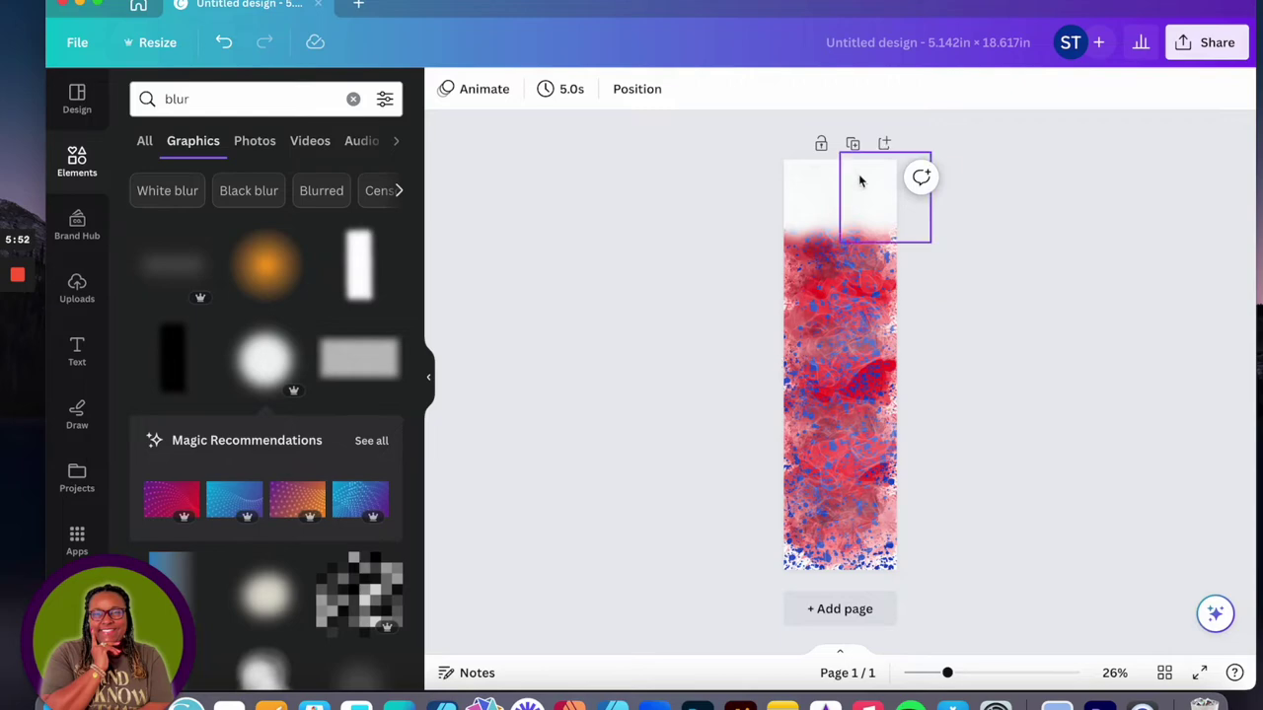
Duplicate the splatter strip page to create a second identical page.
left_click(854, 145)
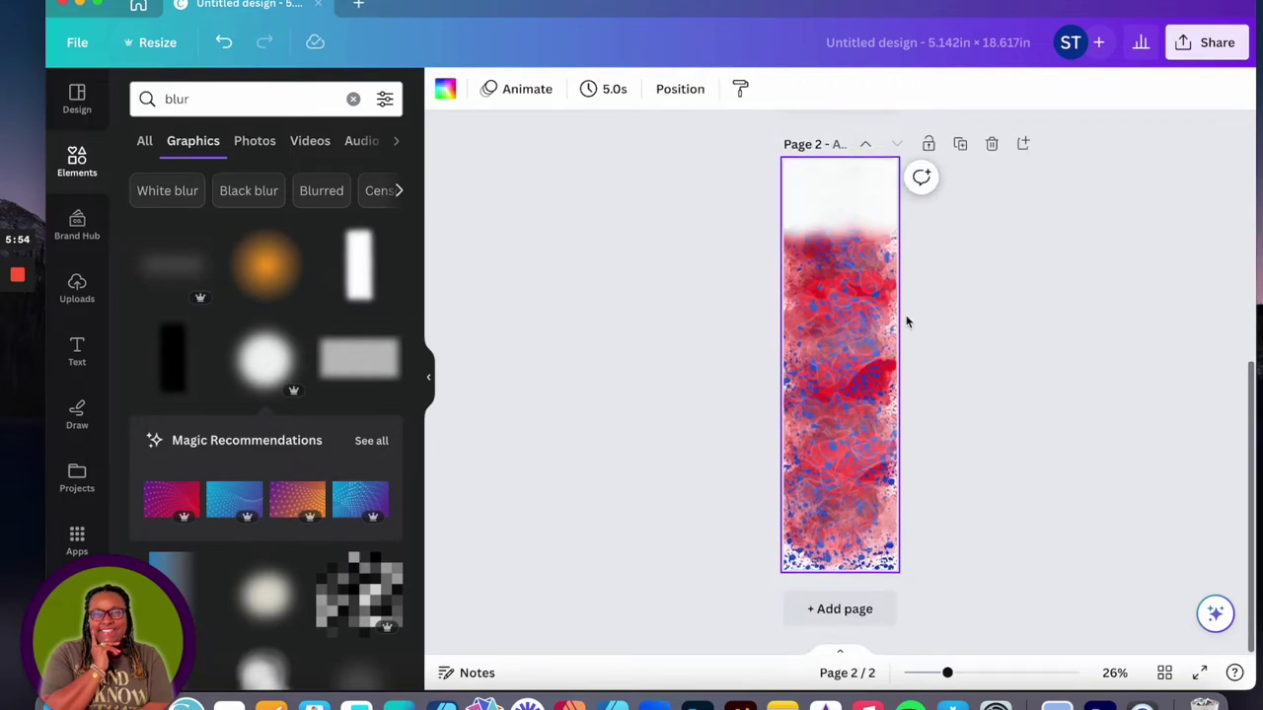
scroll(906, 320, "up", 3)
scroll(905, 319, "up", 2)
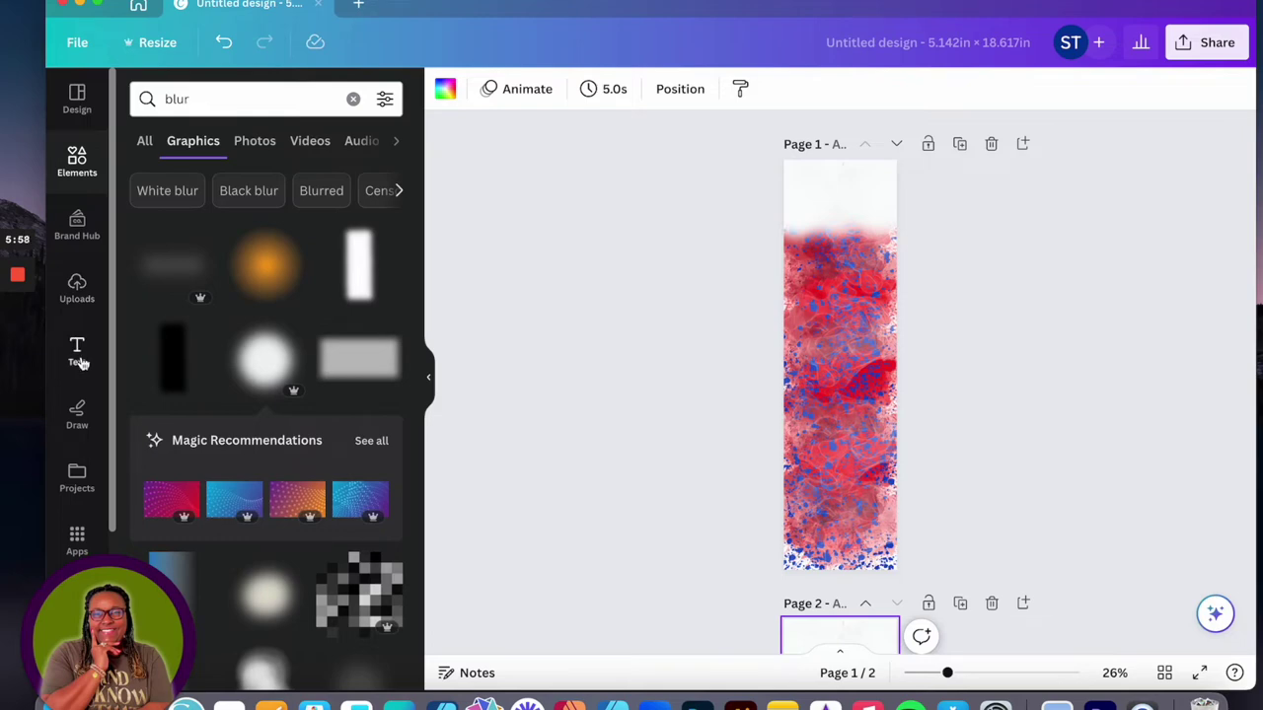
Browse the uploaded images in the Uploads side panel.
left_click(77, 290)
scroll(256, 349, "down", 10)
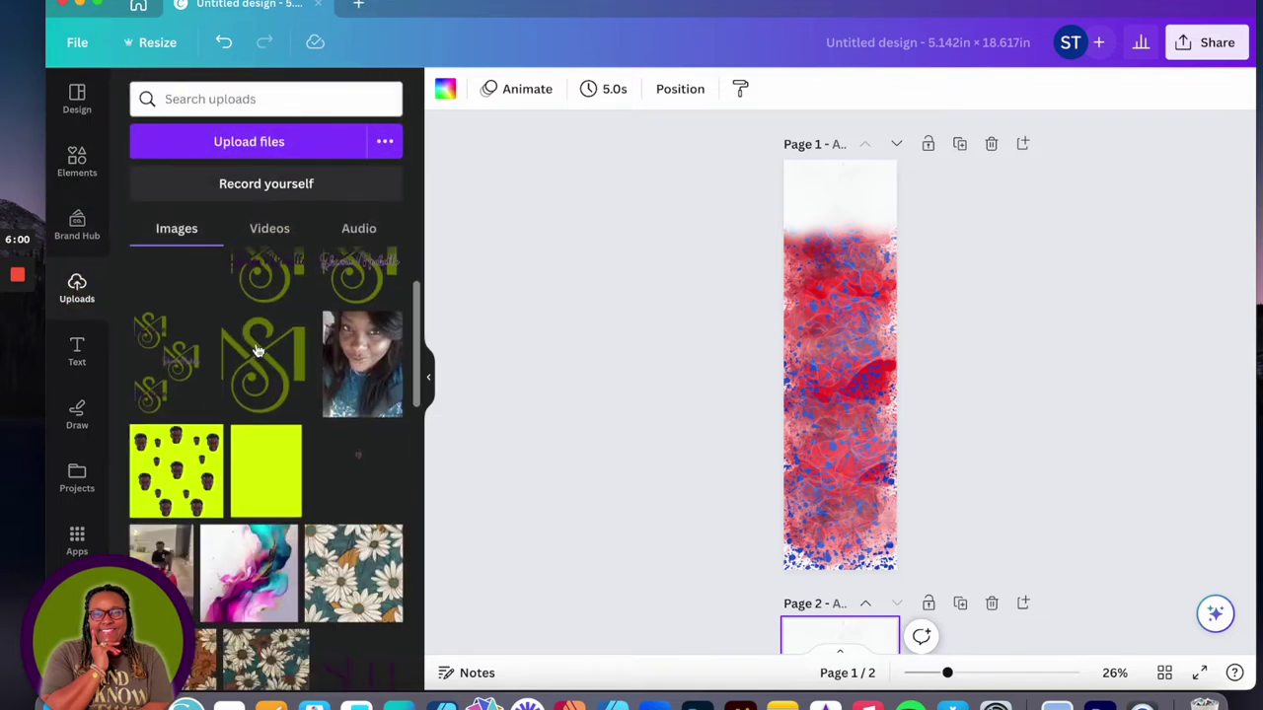
scroll(256, 351, "down", 10)
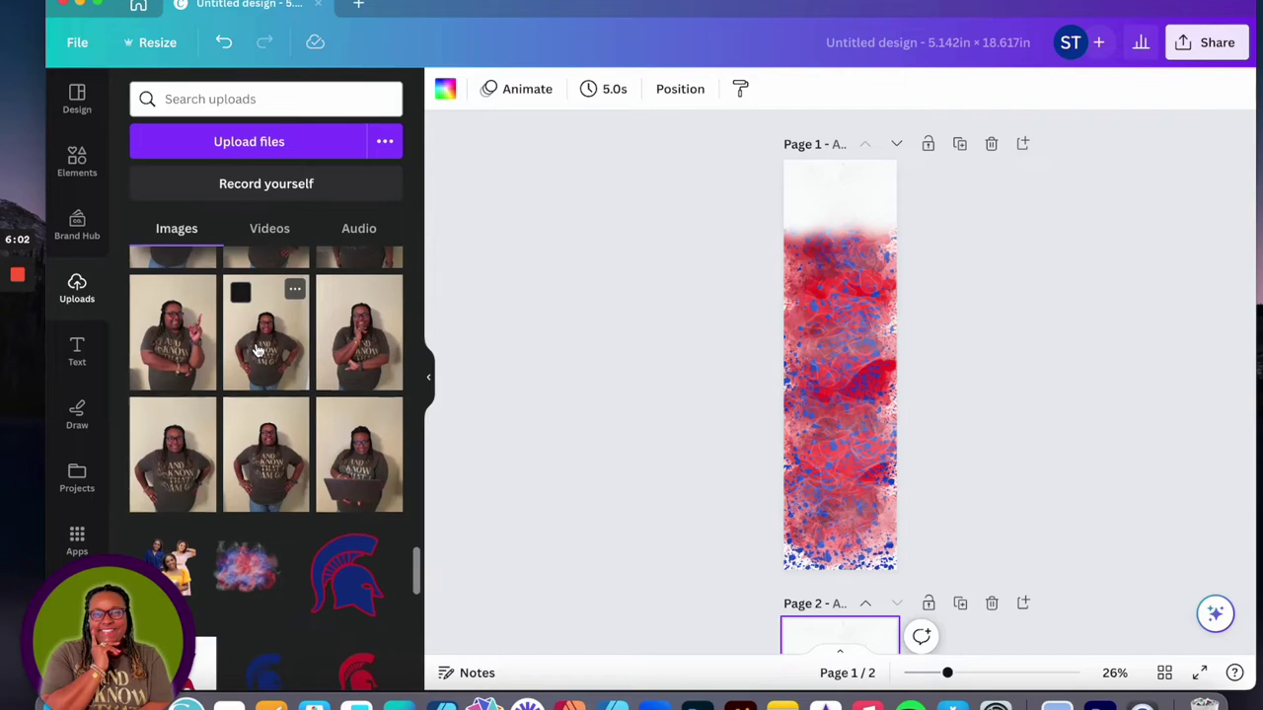
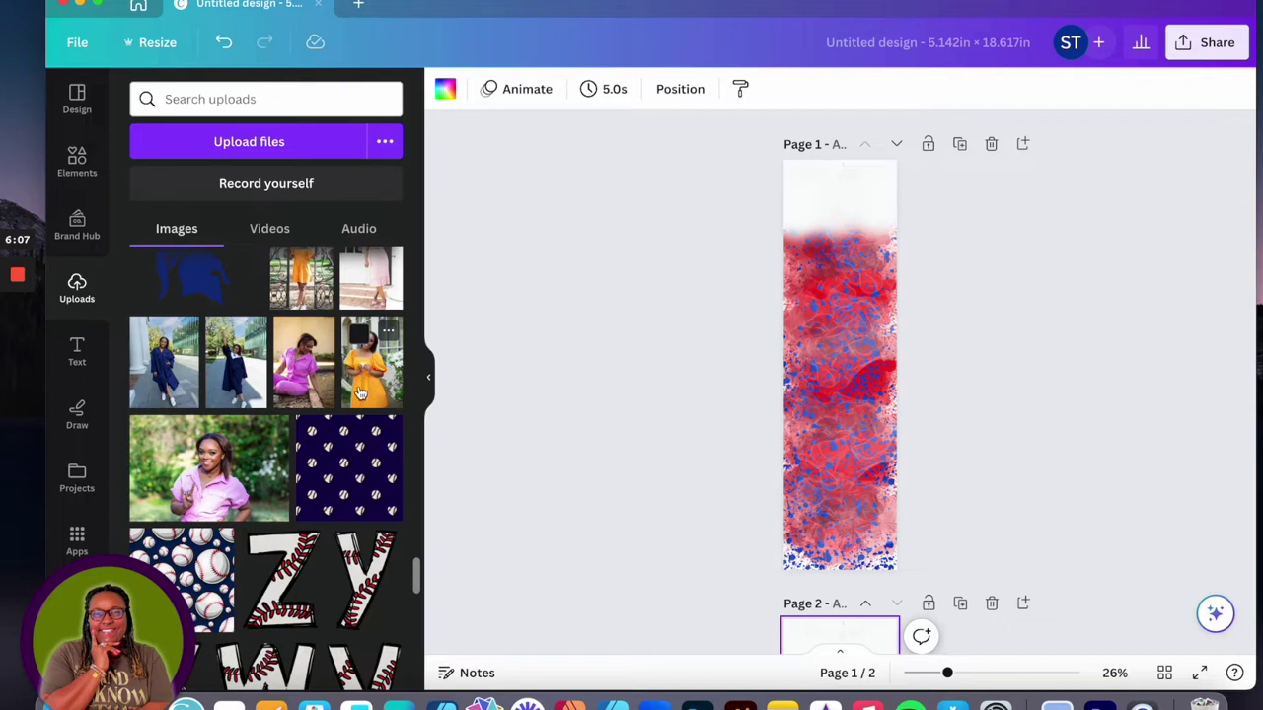
Add the yellow-dress photo to page 1, remove its background, and enlarge it lower down.
left_click(370, 373)
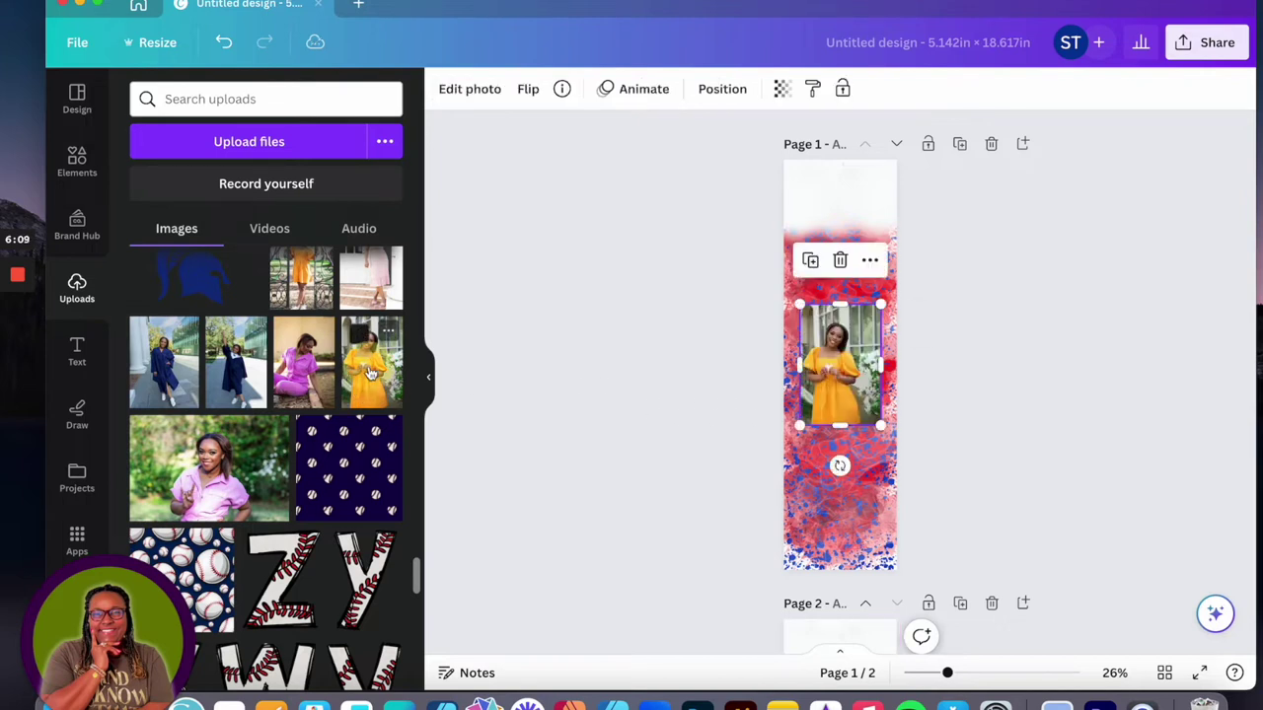
left_click(479, 96)
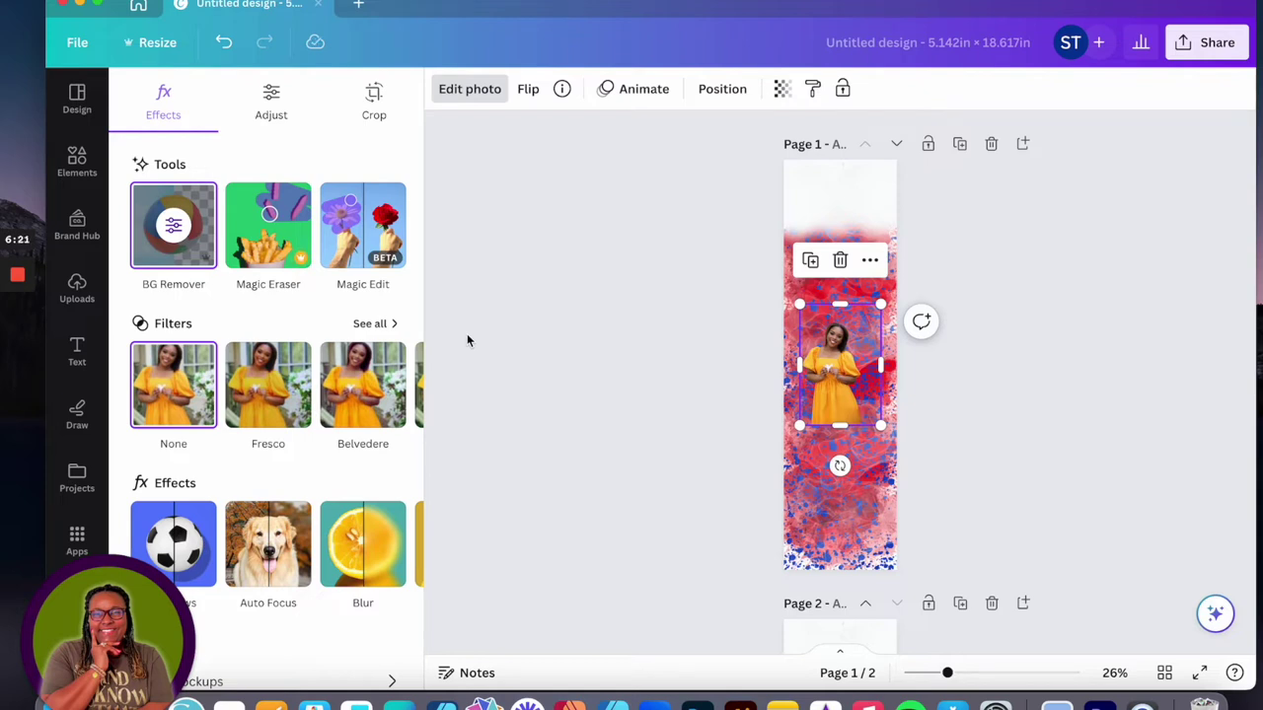
left_click_drag(884, 430, 903, 455)
left_click_drag(851, 411, 836, 464)
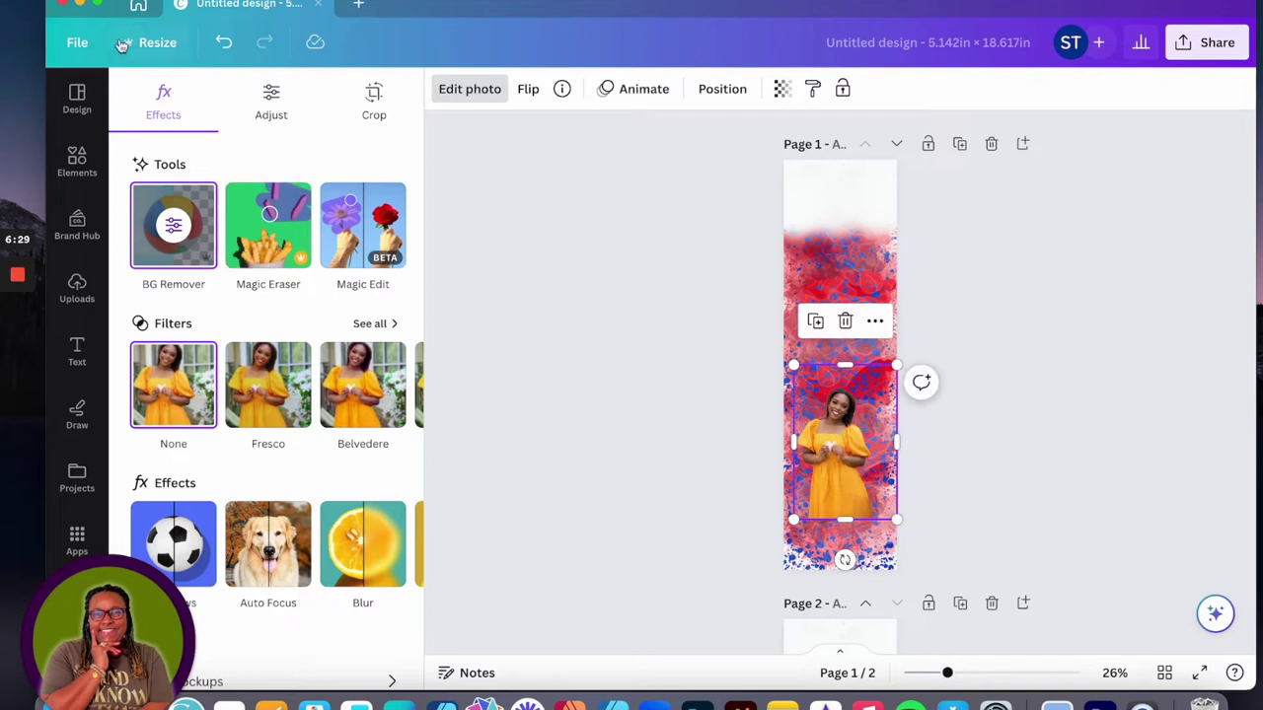
Add the navy-gown graduation photo from the uploads to page 1.
left_click(76, 285)
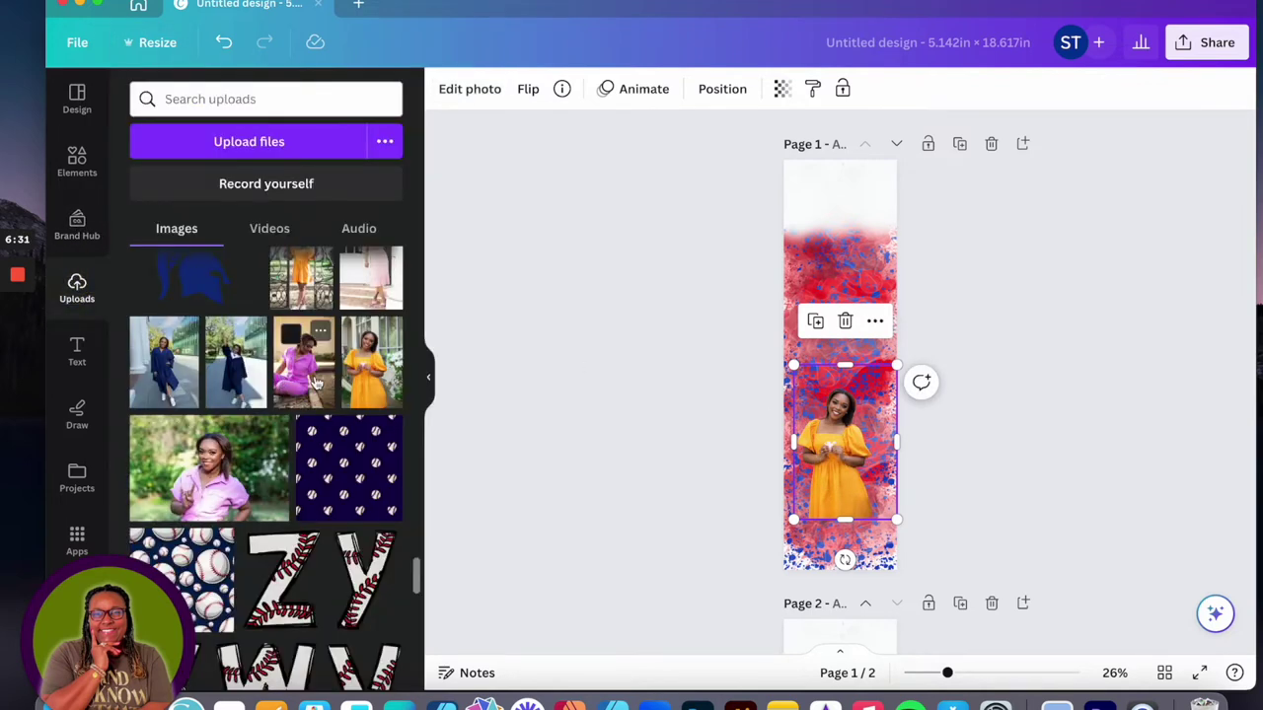
scroll(316, 382, "up", 2)
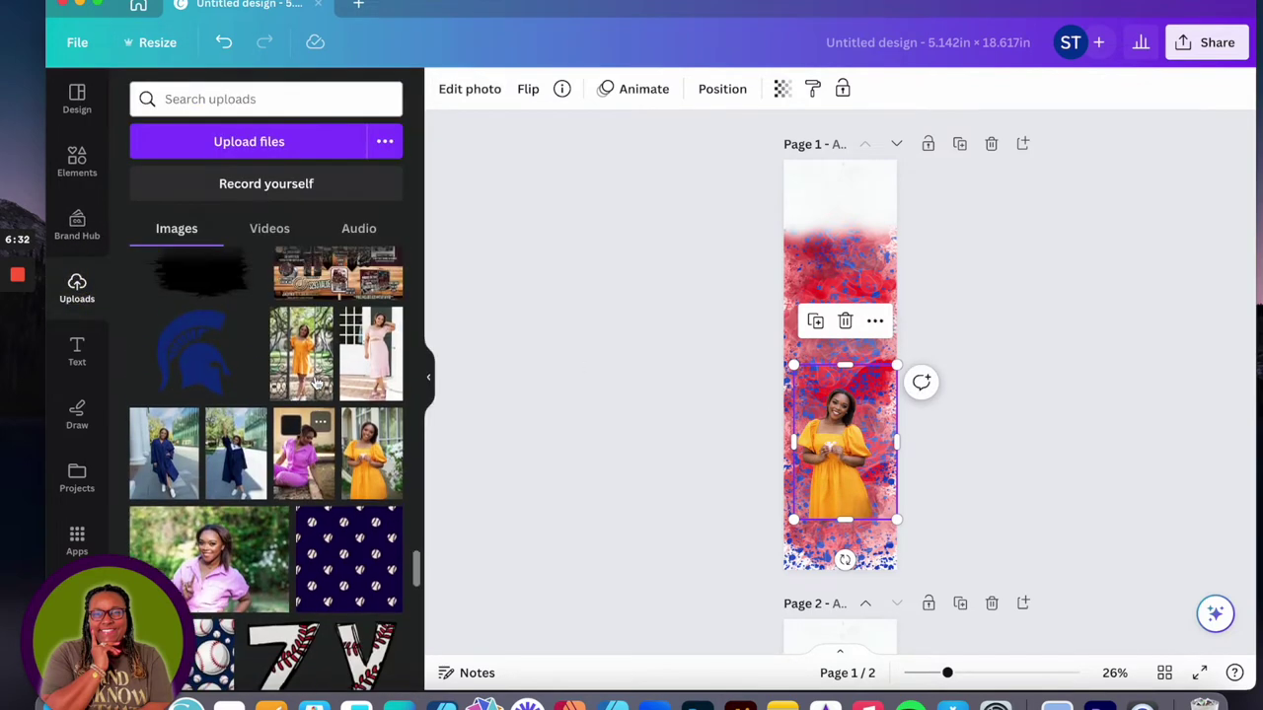
left_click(234, 462)
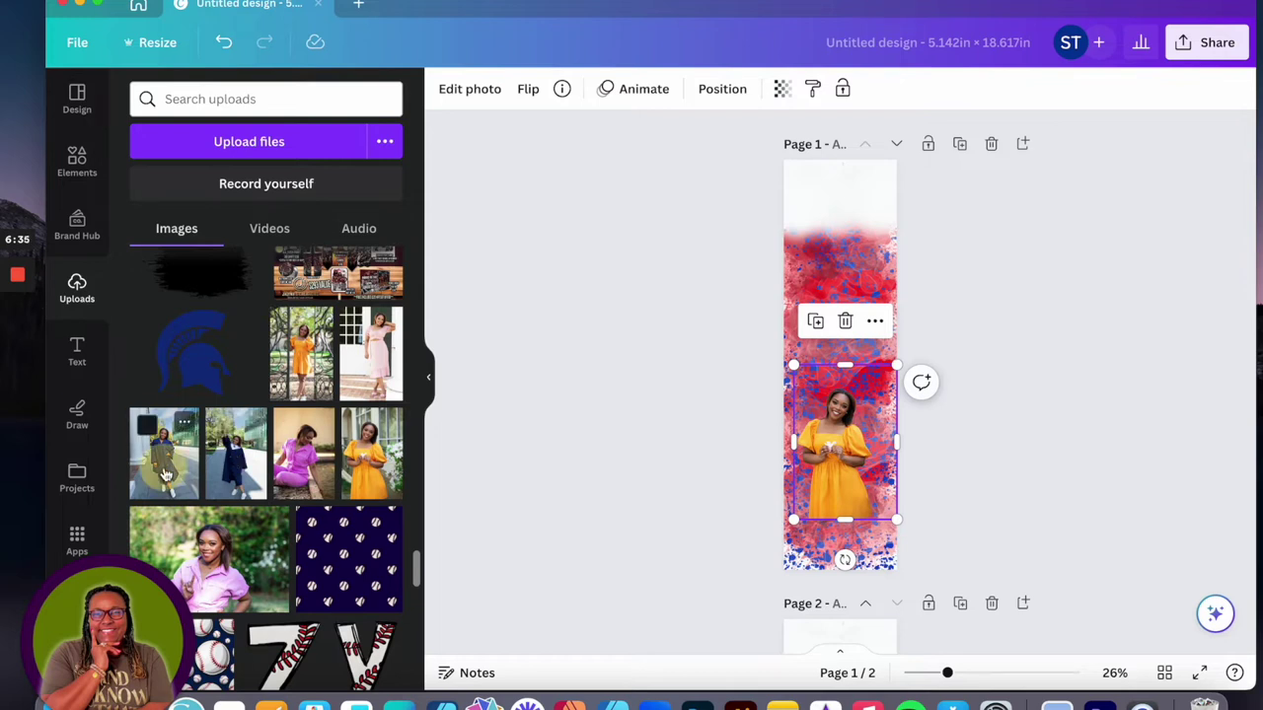
left_click(473, 89)
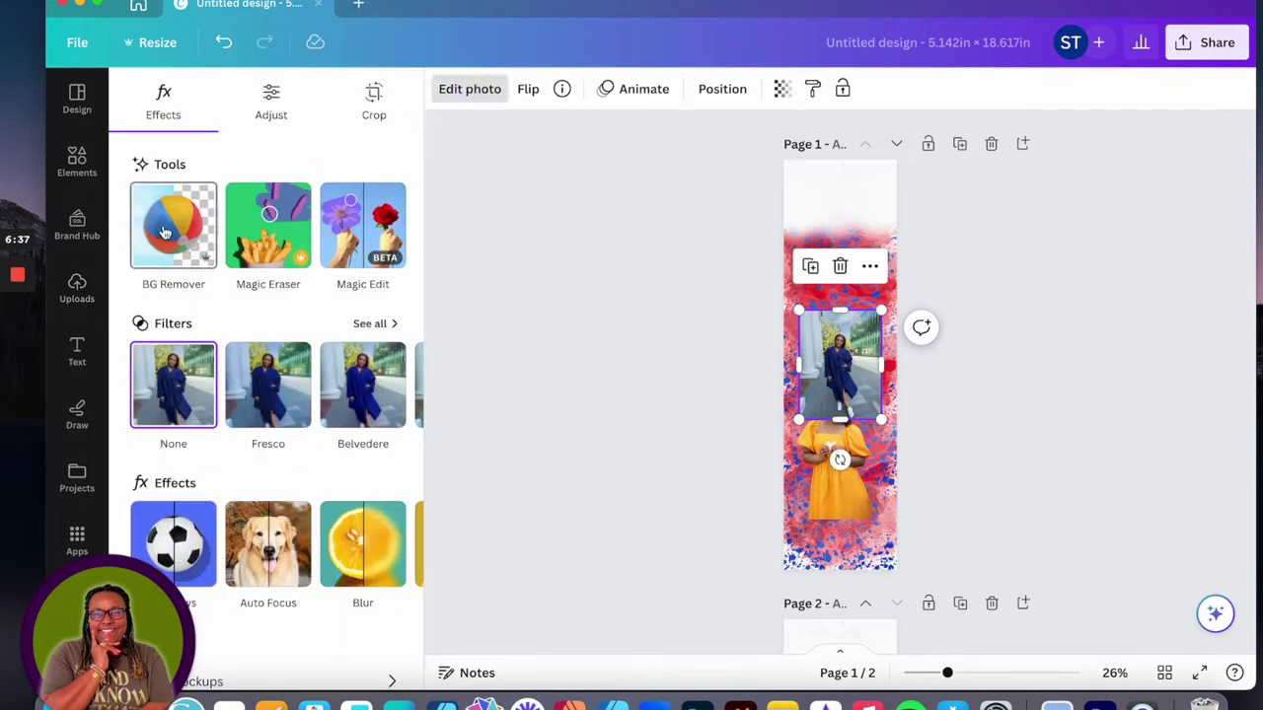
Remove the navy-gown photo's background, enlarge it, and move it up the page.
left_click(173, 225)
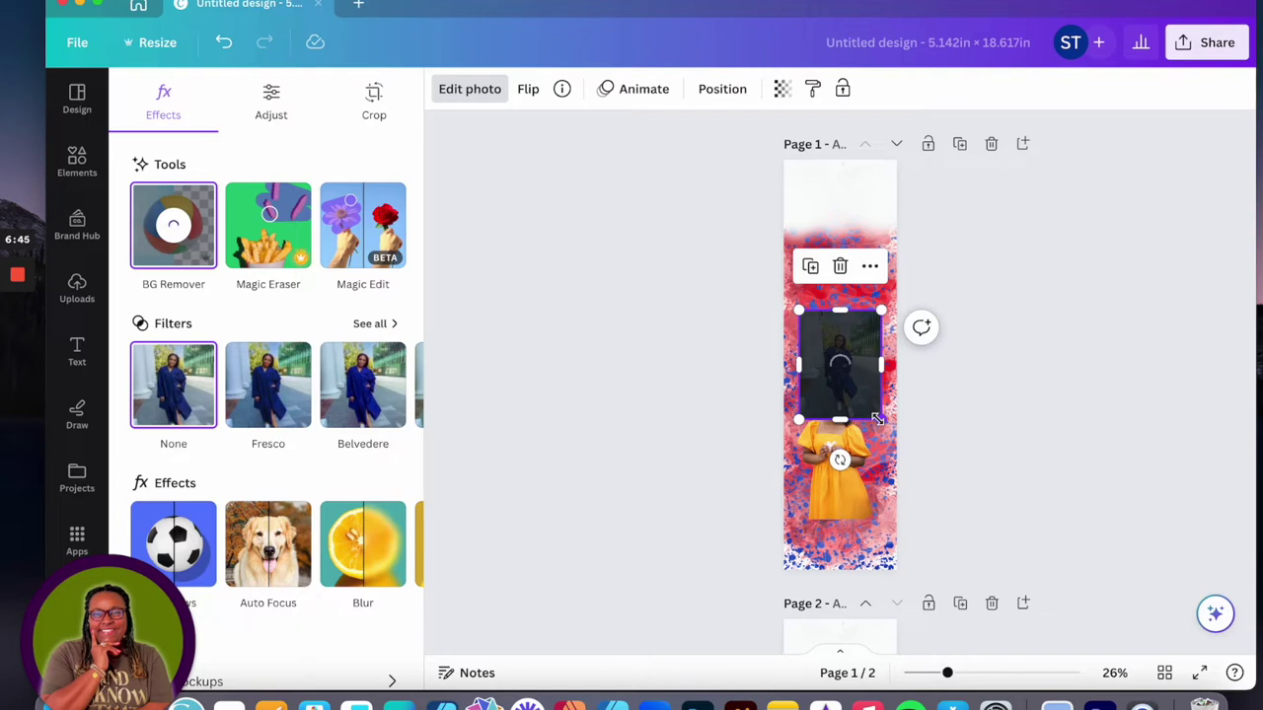
left_click_drag(878, 419, 955, 552)
left_click_drag(886, 440, 827, 347)
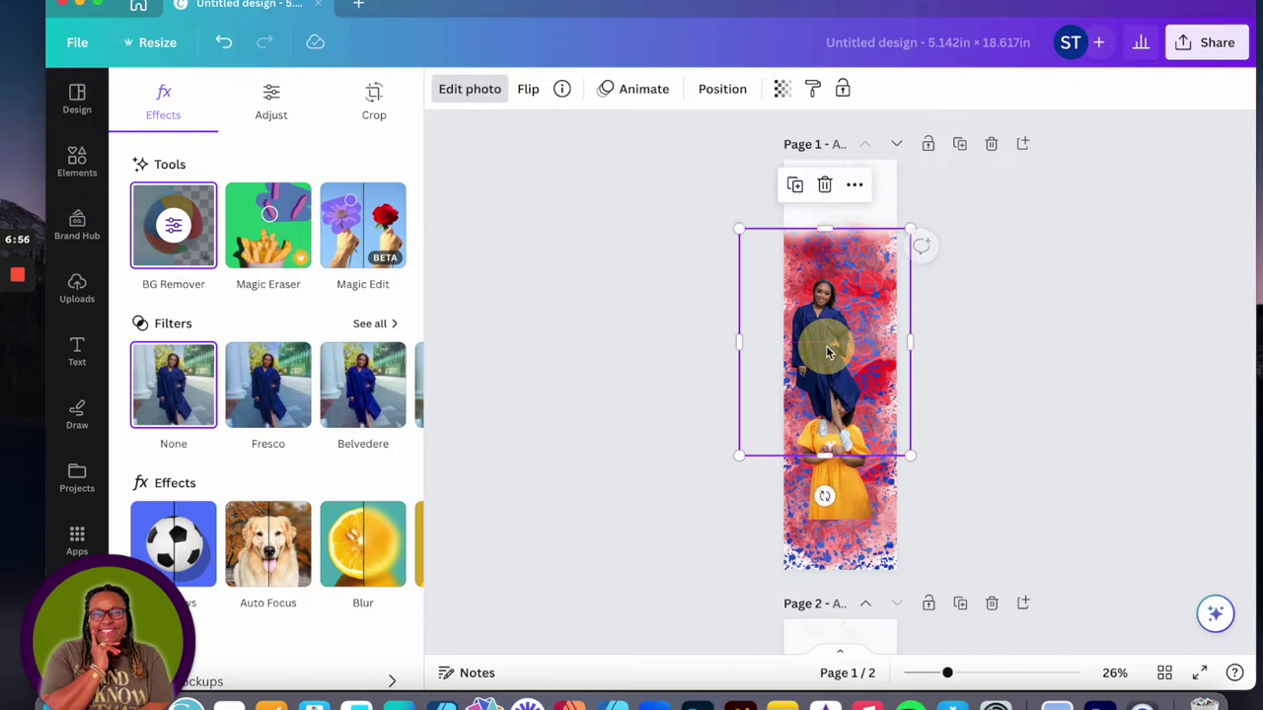
Send the navy-gown photo behind the yellow-dress photo and nudge it into place.
right_click(817, 370)
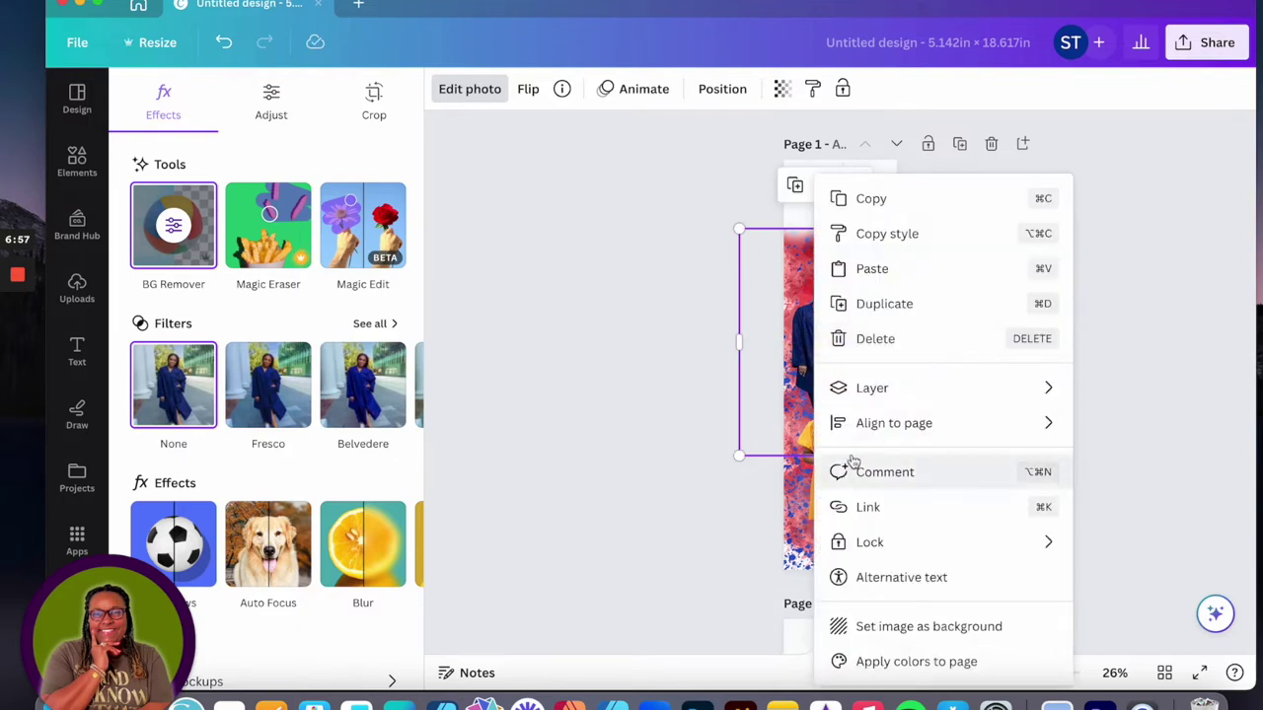
mouse_move(874, 395)
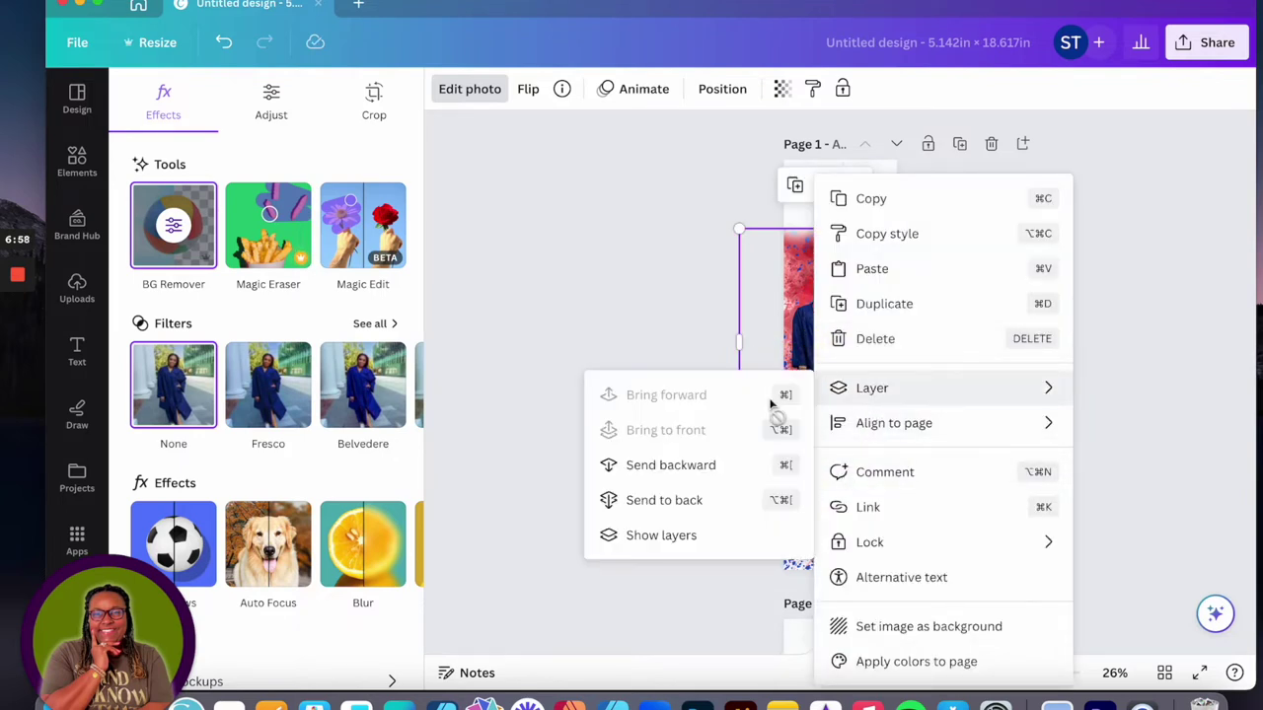
left_click(696, 468)
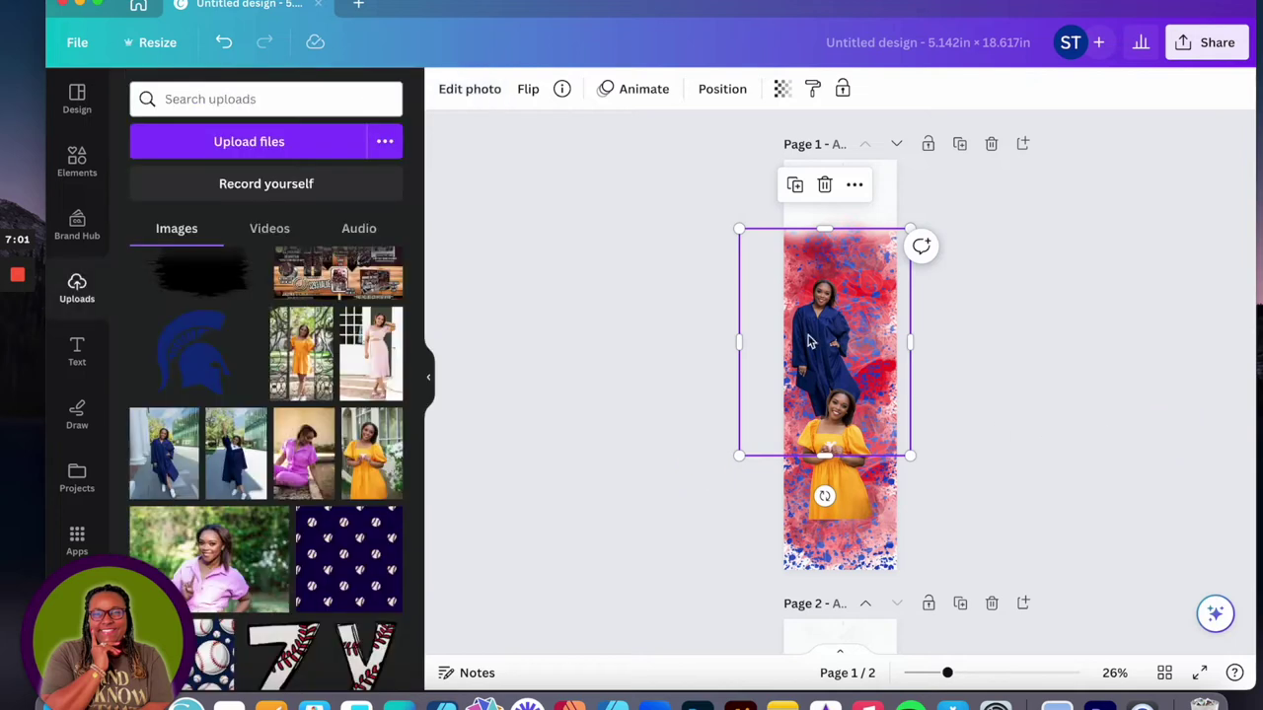
left_click_drag(830, 322, 821, 365)
left_click_drag(834, 444, 845, 446)
left_click(854, 461)
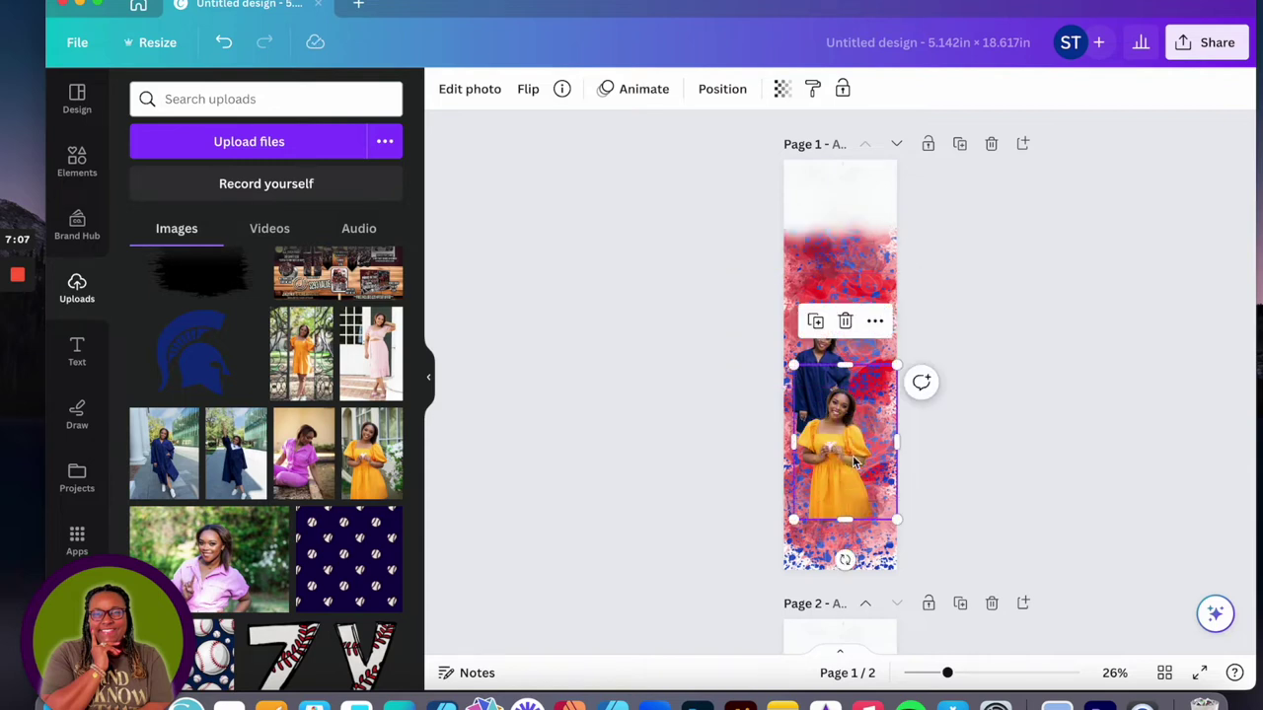
left_click(1020, 446)
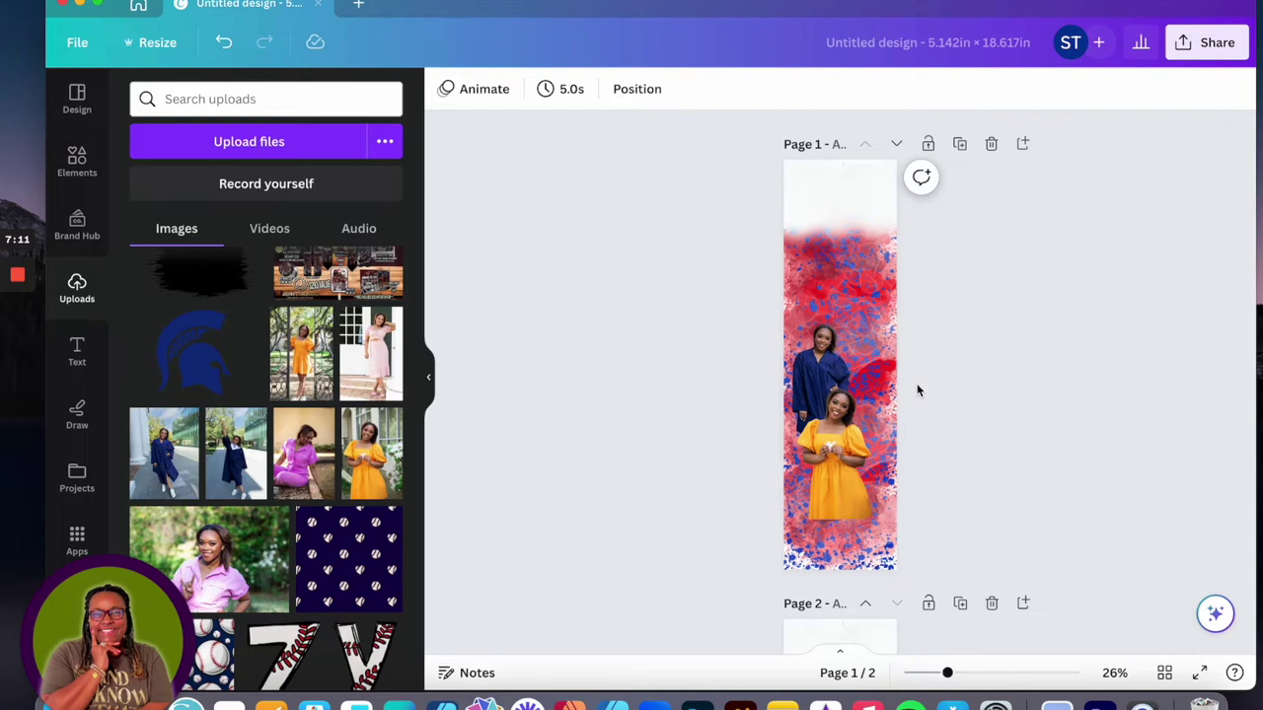
Shift the navy-gown photo right, trim its frame, and move it up and left.
left_click_drag(827, 347, 861, 354)
left_click(1059, 342)
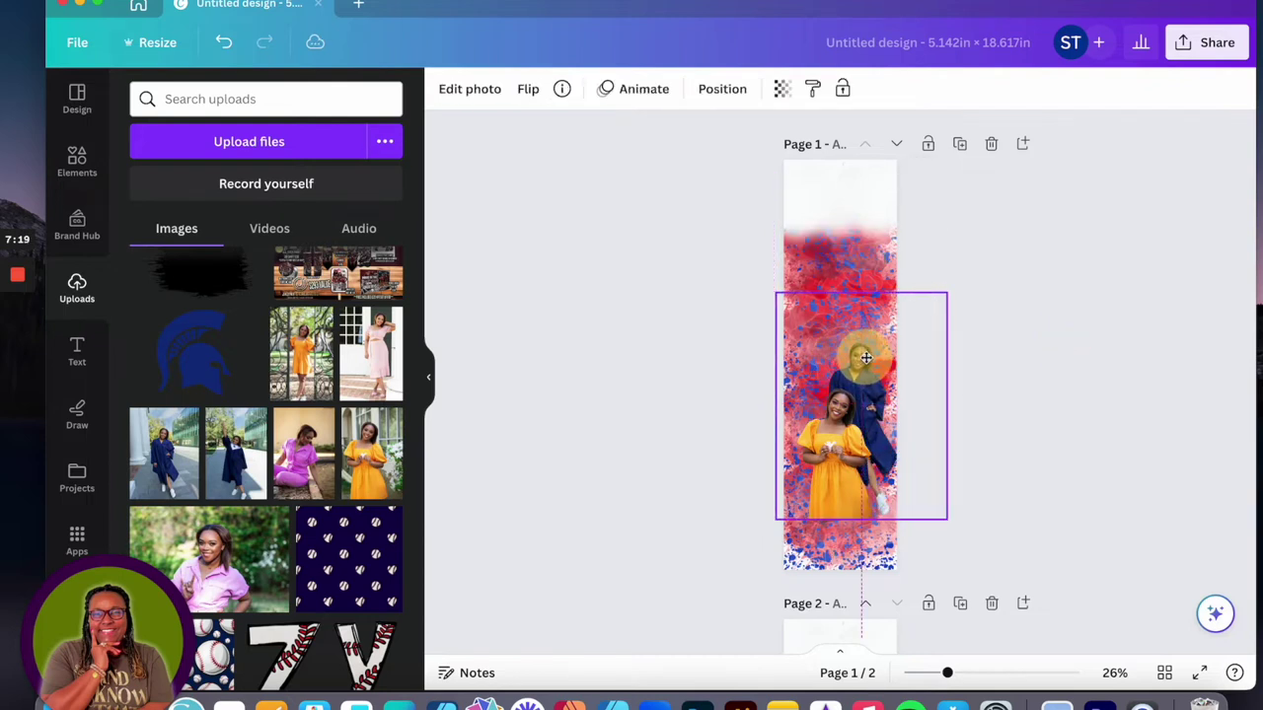
left_click_drag(868, 523, 820, 476)
left_click(848, 504)
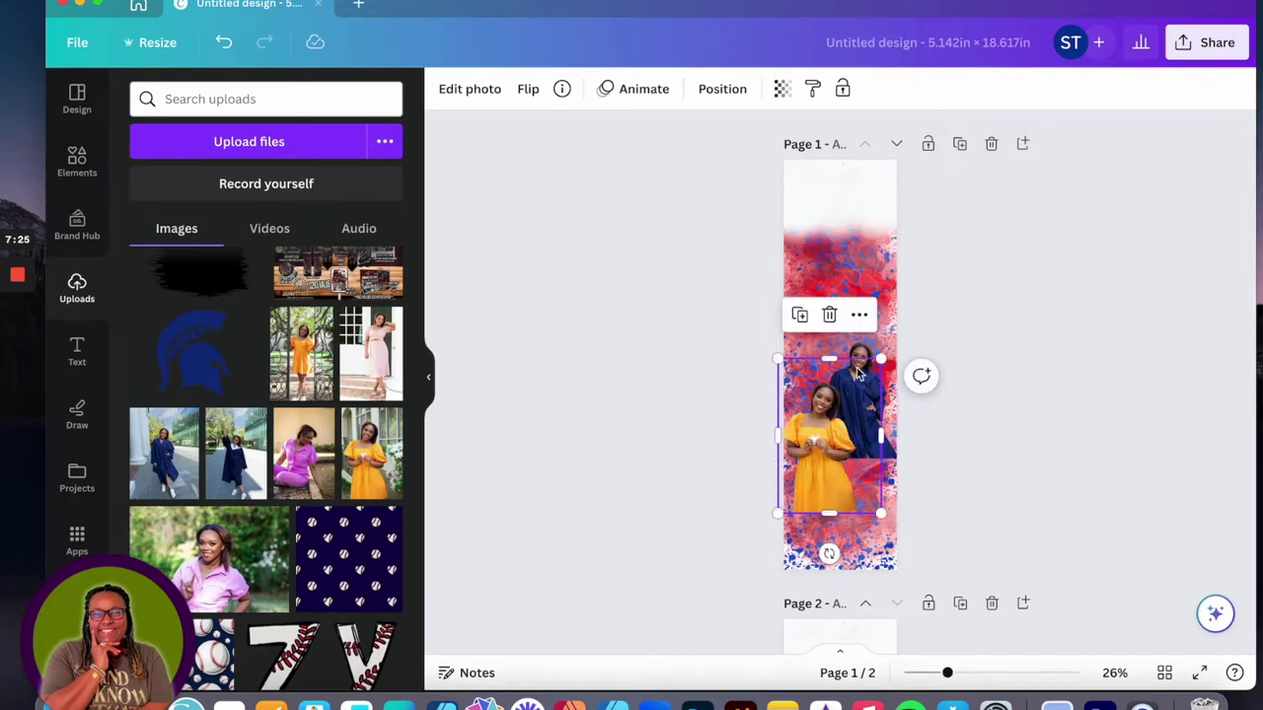
left_click(867, 356)
left_click_drag(867, 356, 864, 373)
left_click_drag(863, 473, 862, 490)
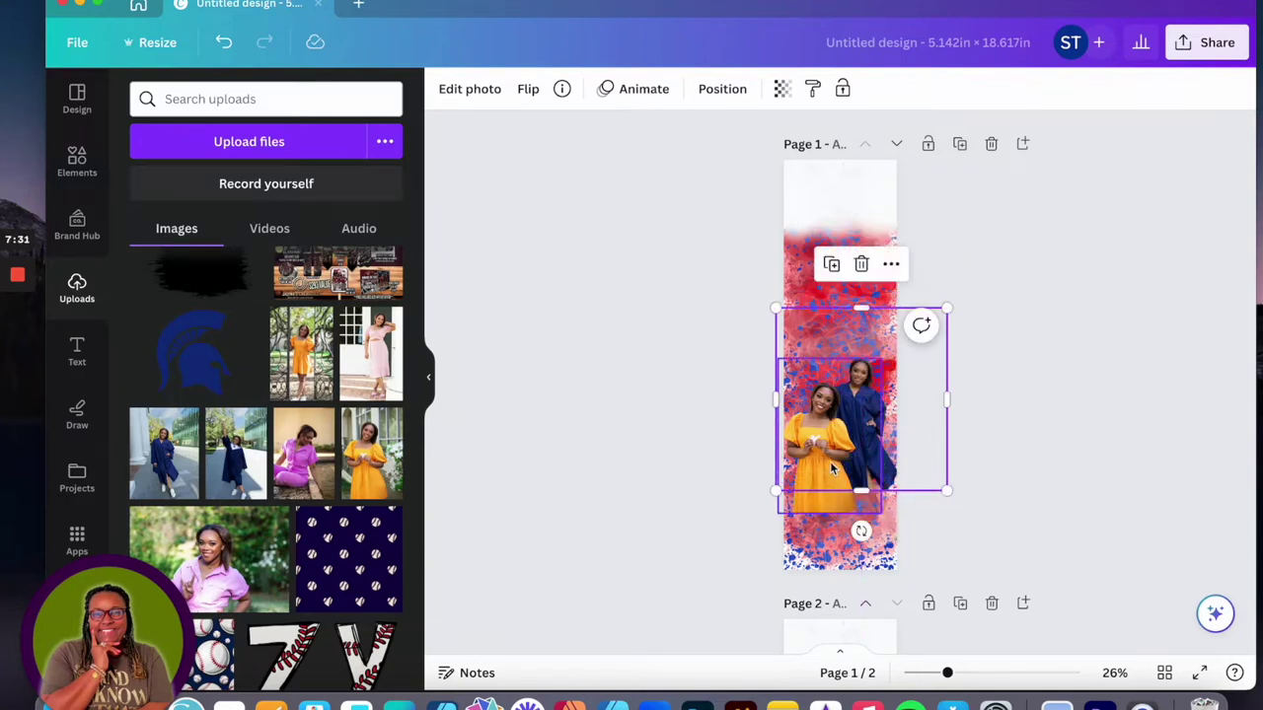
left_click_drag(832, 469, 806, 438)
Move the yellow-dress photo to the right edge, then enlarge and bottom-trim the navy-gown frame.
left_click(810, 481)
left_click_drag(810, 481, 832, 502)
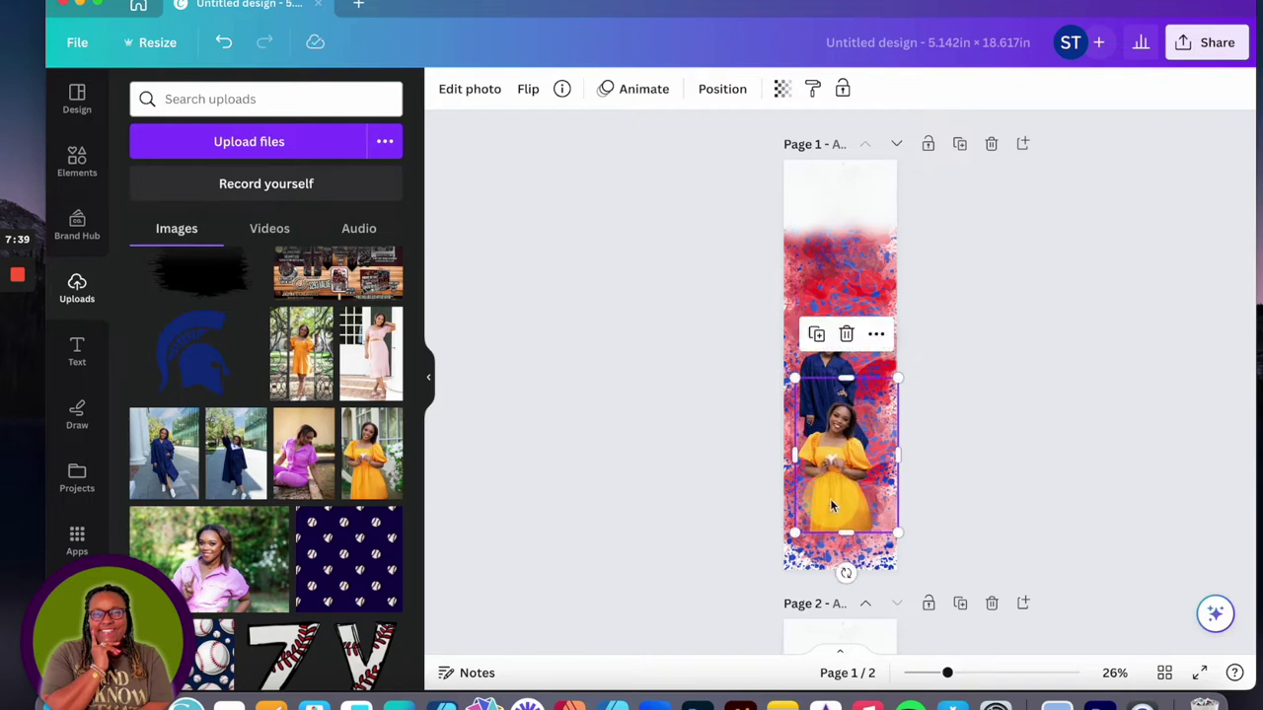
left_click(838, 366)
mouse_move(835, 363)
left_mouse_down()
mouse_move(839, 384)
mouse_move(832, 341)
left_mouse_up()
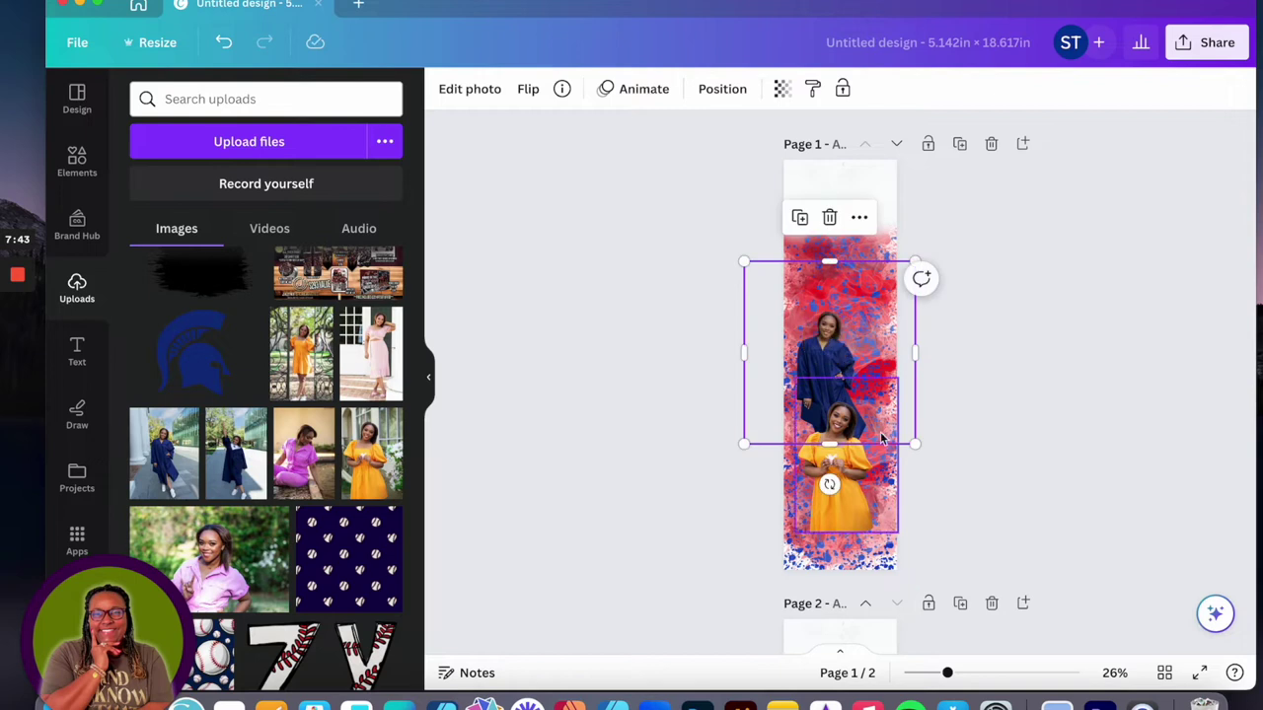
left_click_drag(915, 444, 989, 536)
left_click_drag(877, 377, 842, 366)
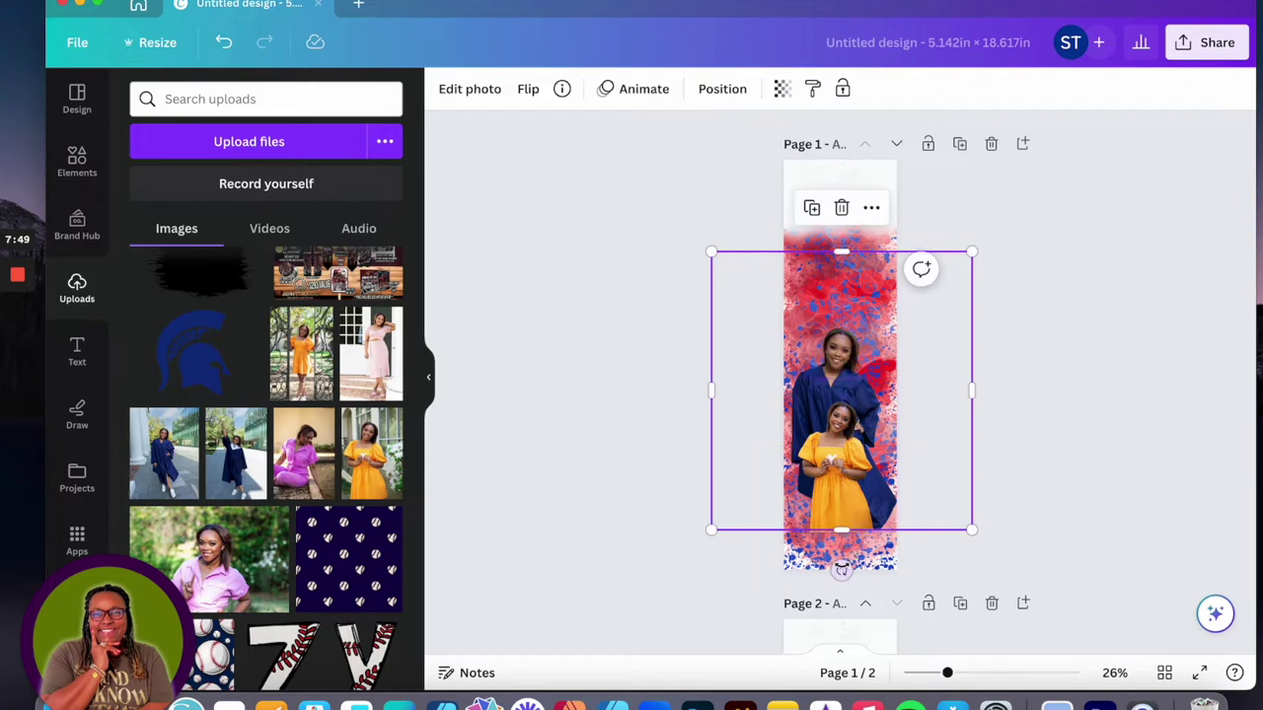
left_click_drag(839, 530, 841, 443)
left_click(1110, 456)
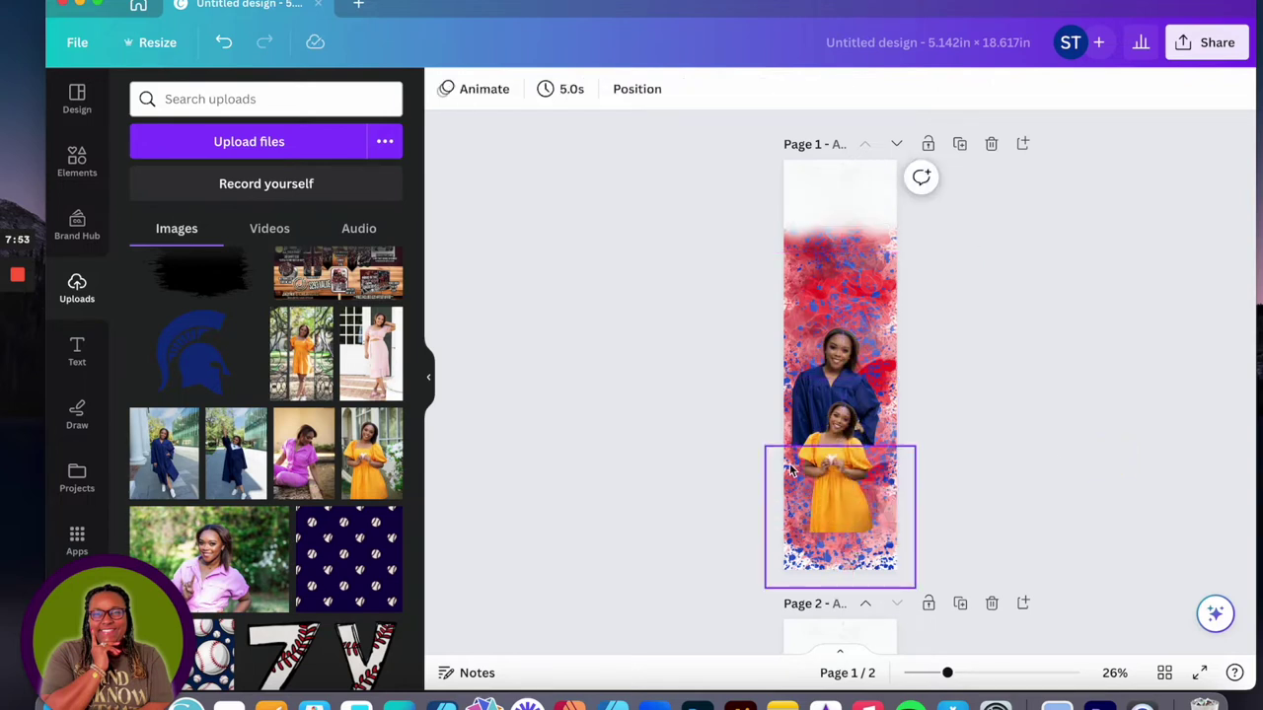
left_click(829, 467)
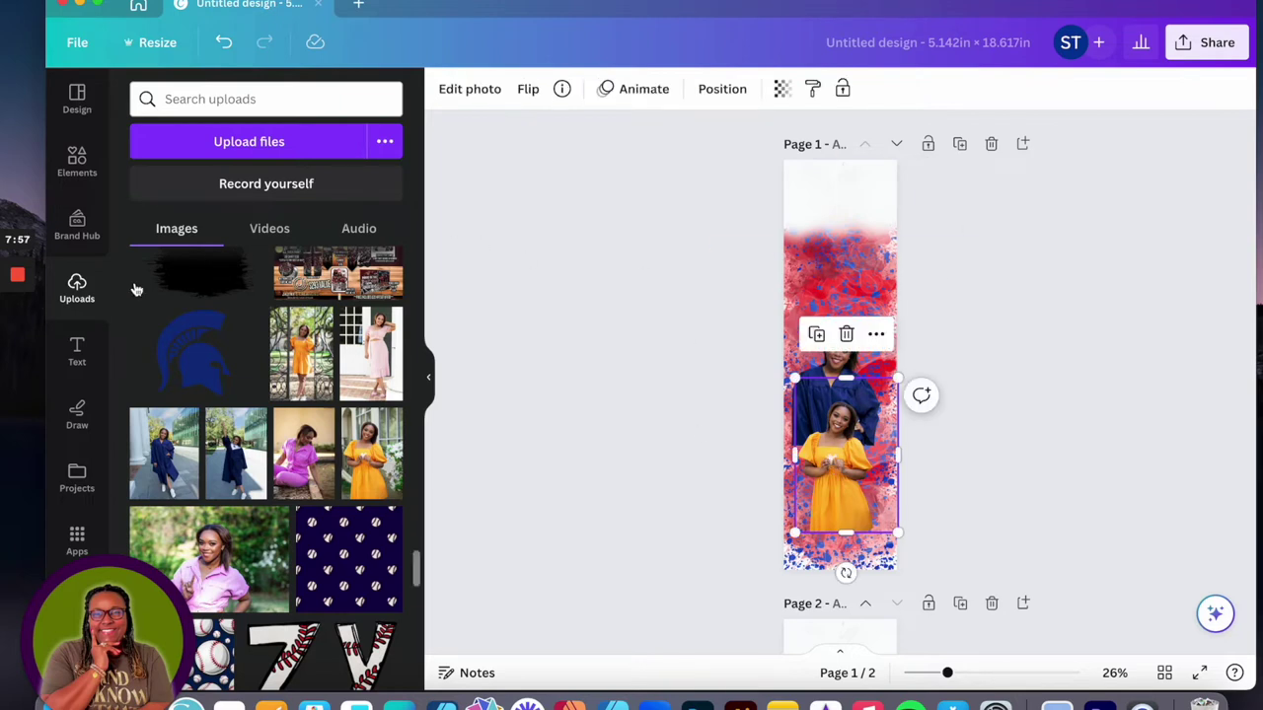
Add a heading to page 1, enlarge it, and move it above the photos.
left_click(80, 357)
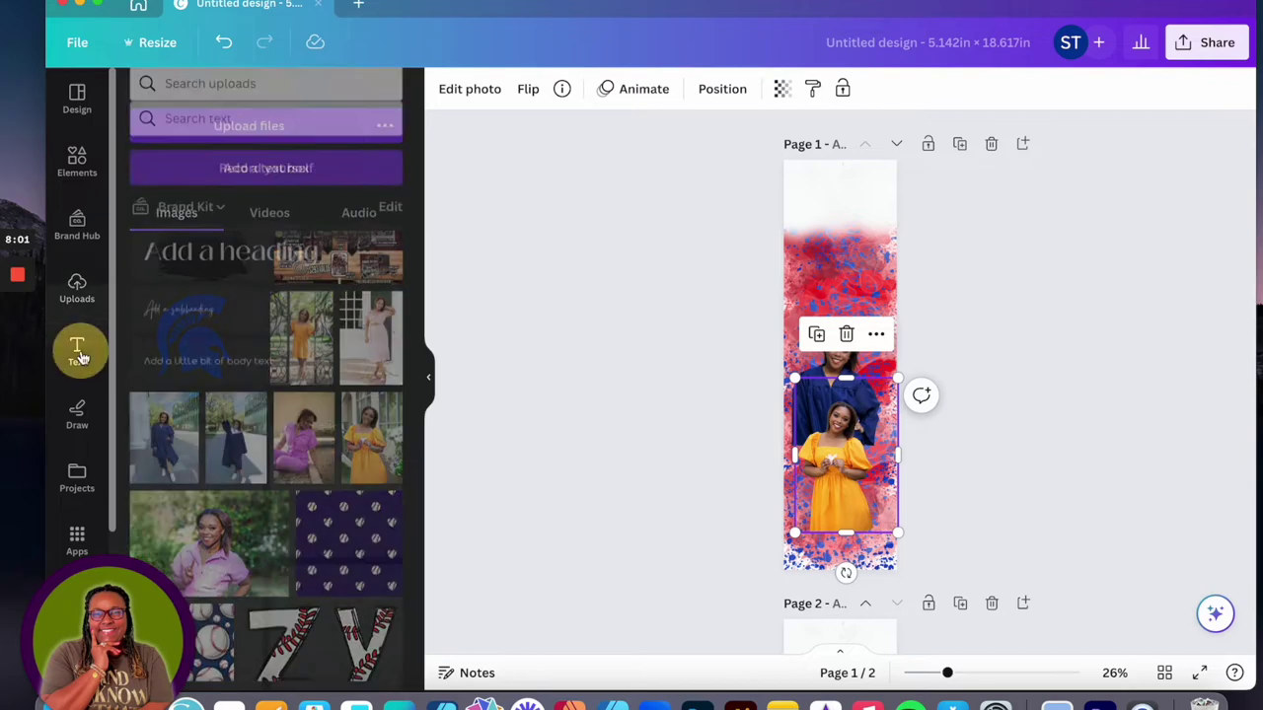
left_click(282, 246)
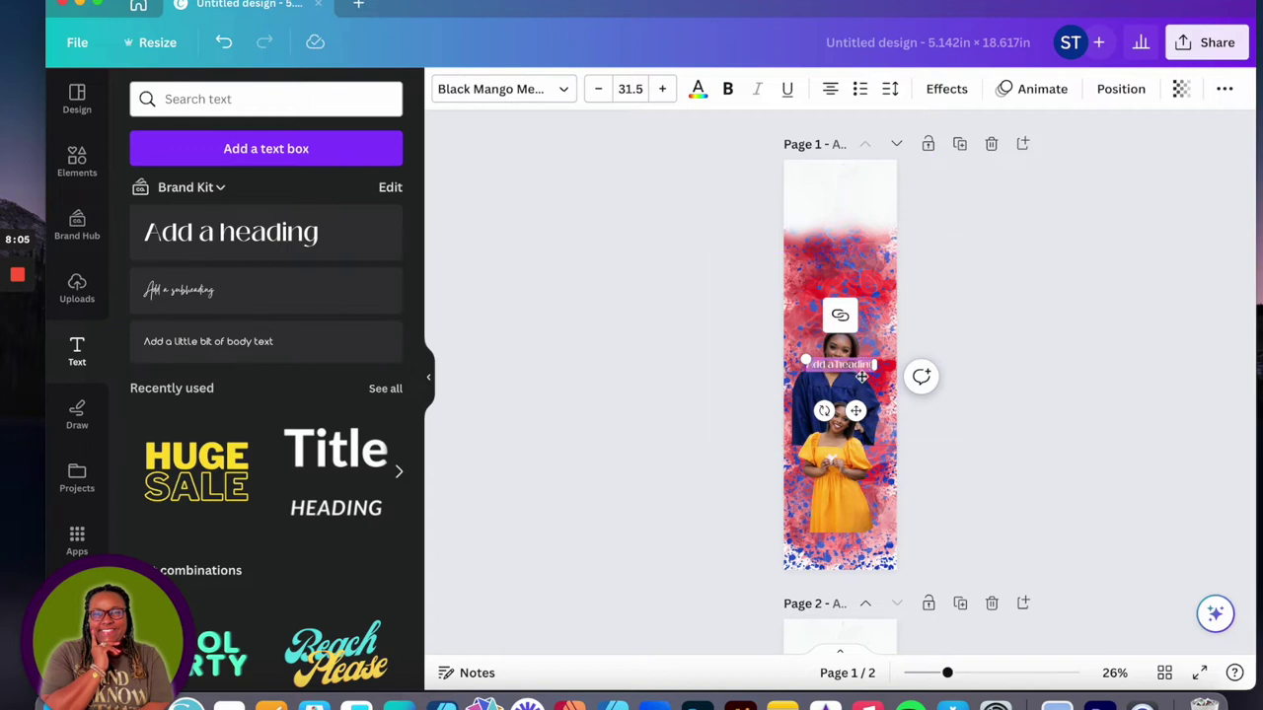
left_click_drag(808, 353, 747, 348)
left_click_drag(826, 410, 861, 329)
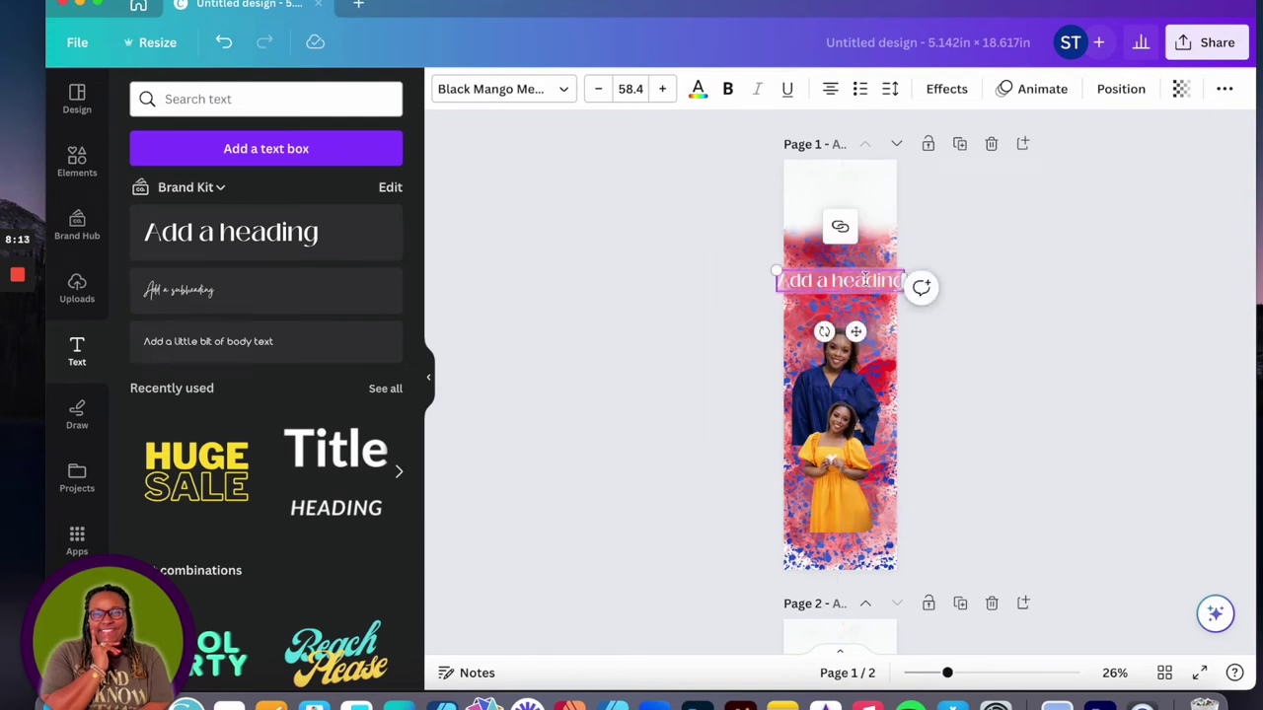
Replace the heading with the graduate's name and size it to 92.2 to fit the page.
double_click(864, 280)
type("Aralyn")
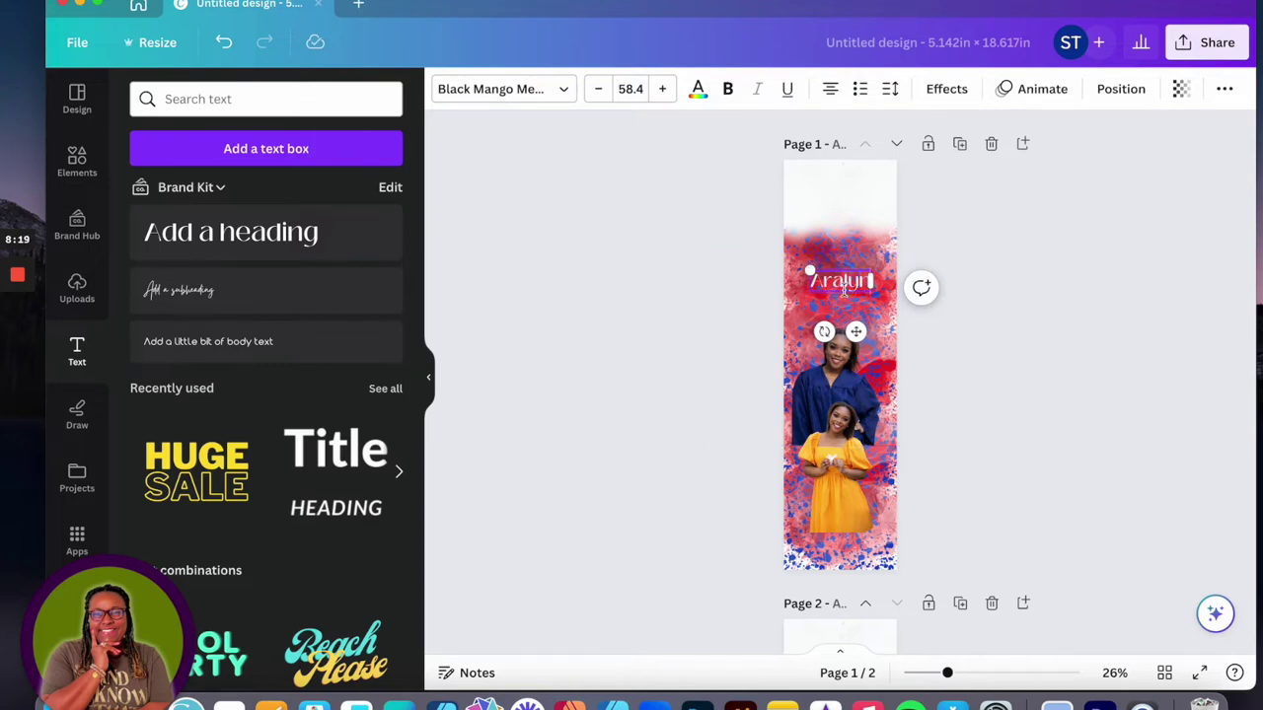
left_click_drag(811, 266, 744, 250)
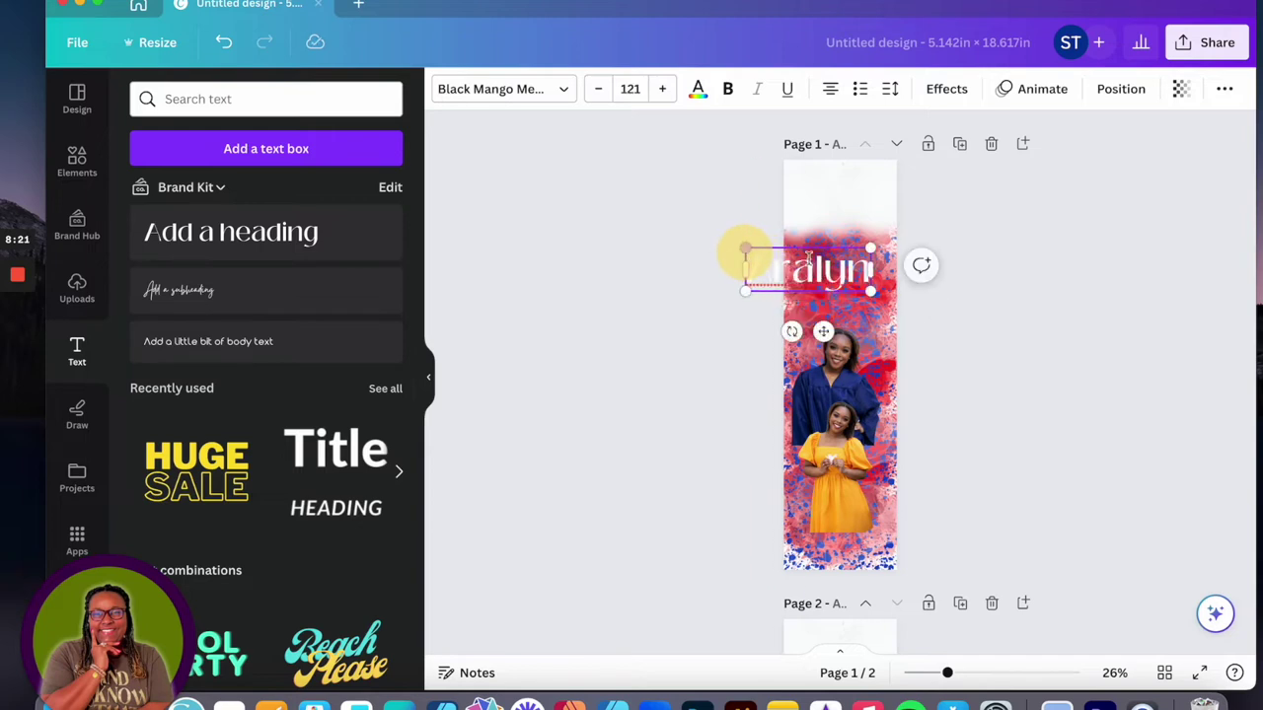
left_click_drag(821, 335, 862, 371)
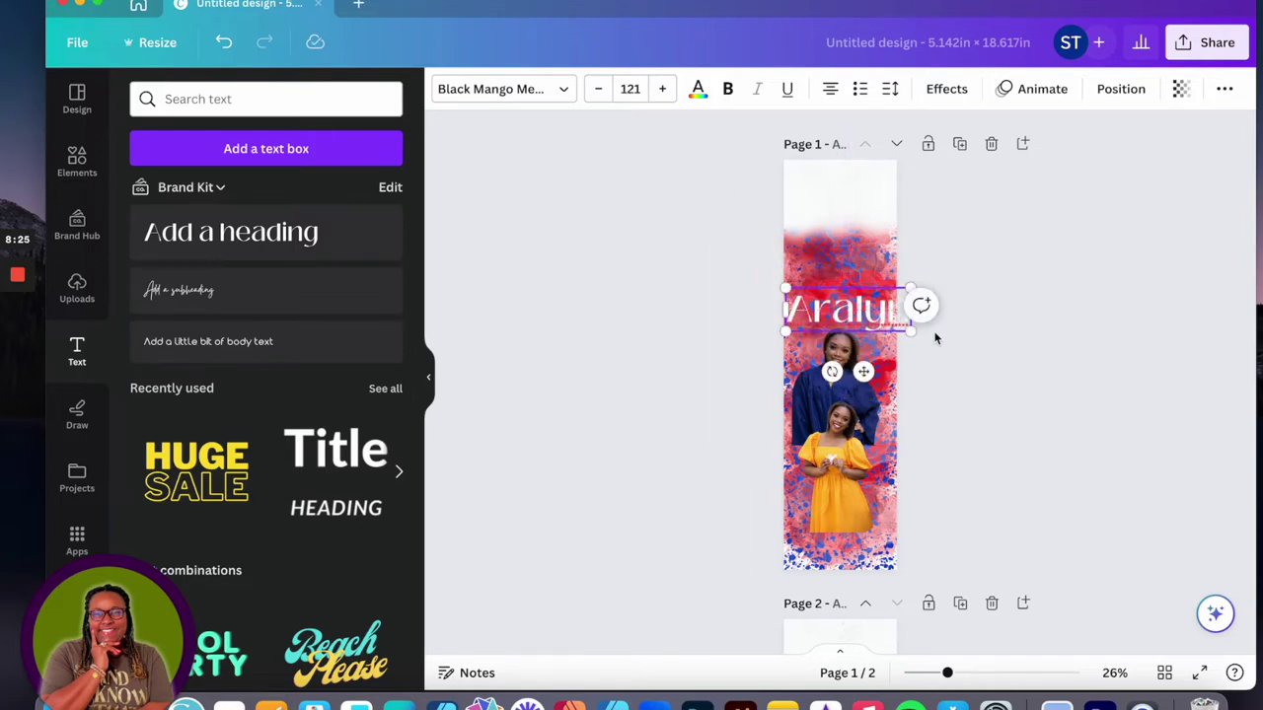
left_click_drag(910, 334, 858, 361)
left_click(853, 362)
Set the name heading's font to Blacksword Regular.
left_click(548, 89)
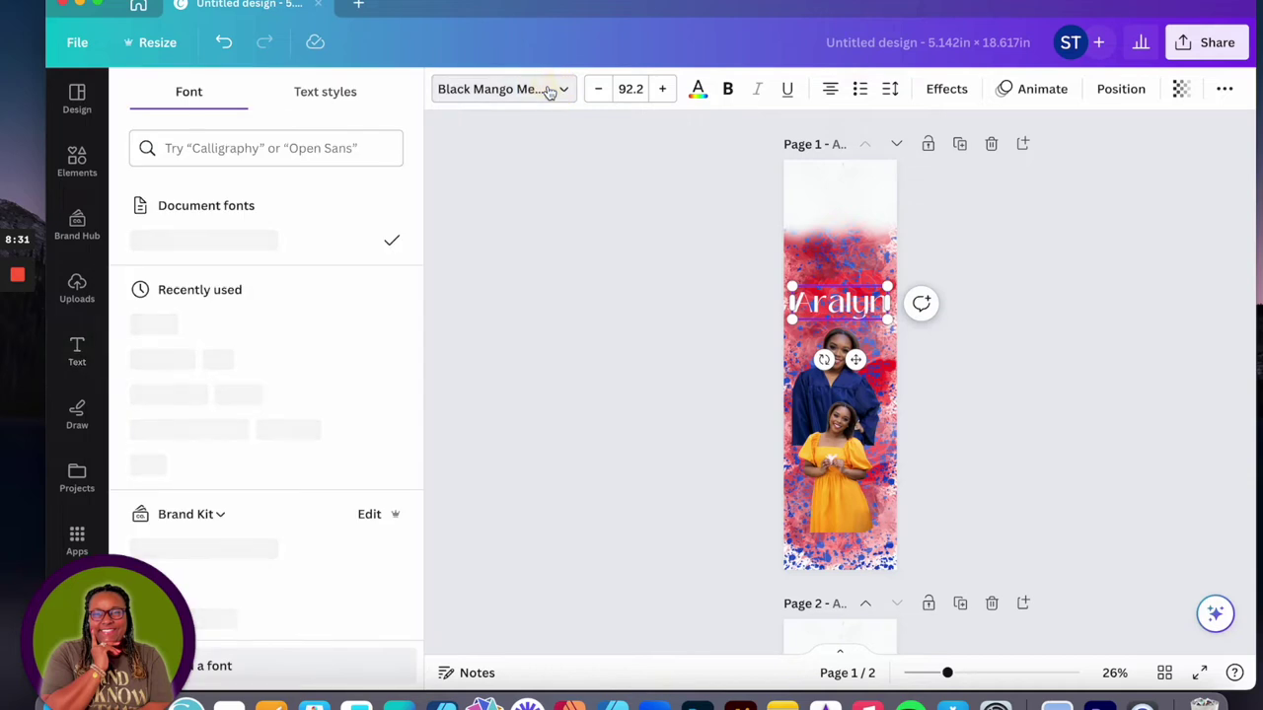
scroll(280, 408, "down", 5)
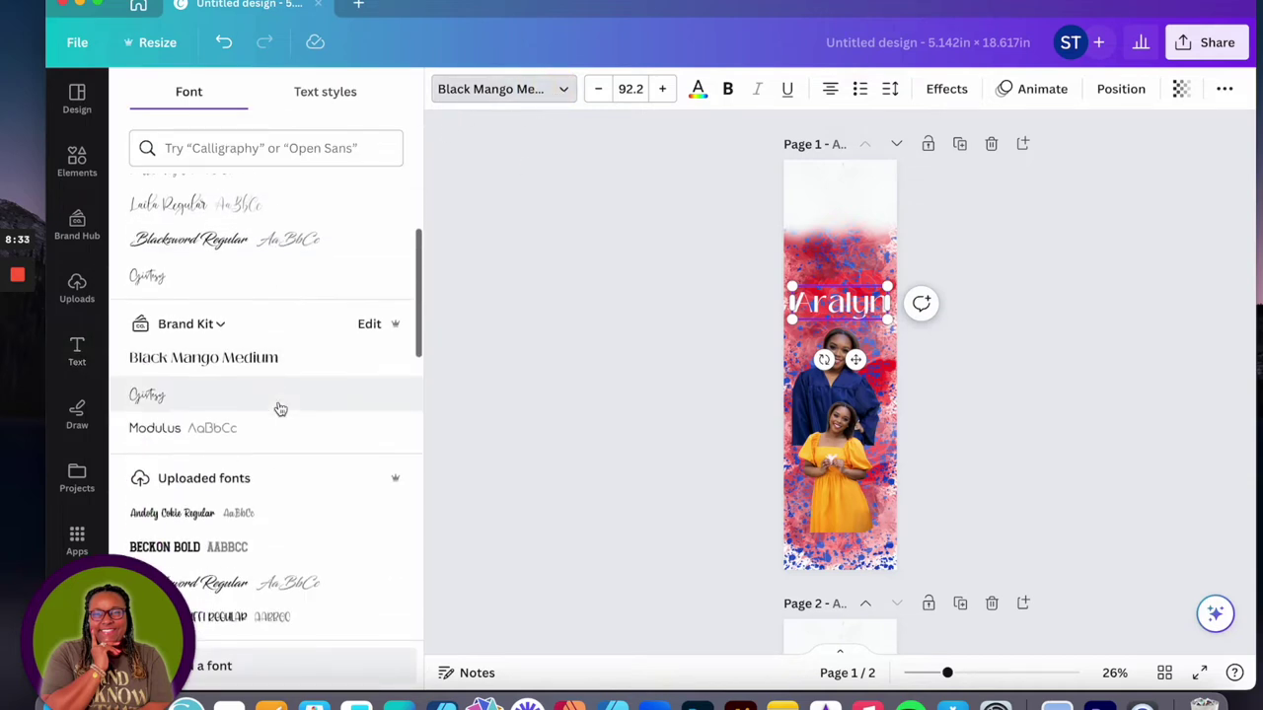
scroll(279, 404, "down", 3)
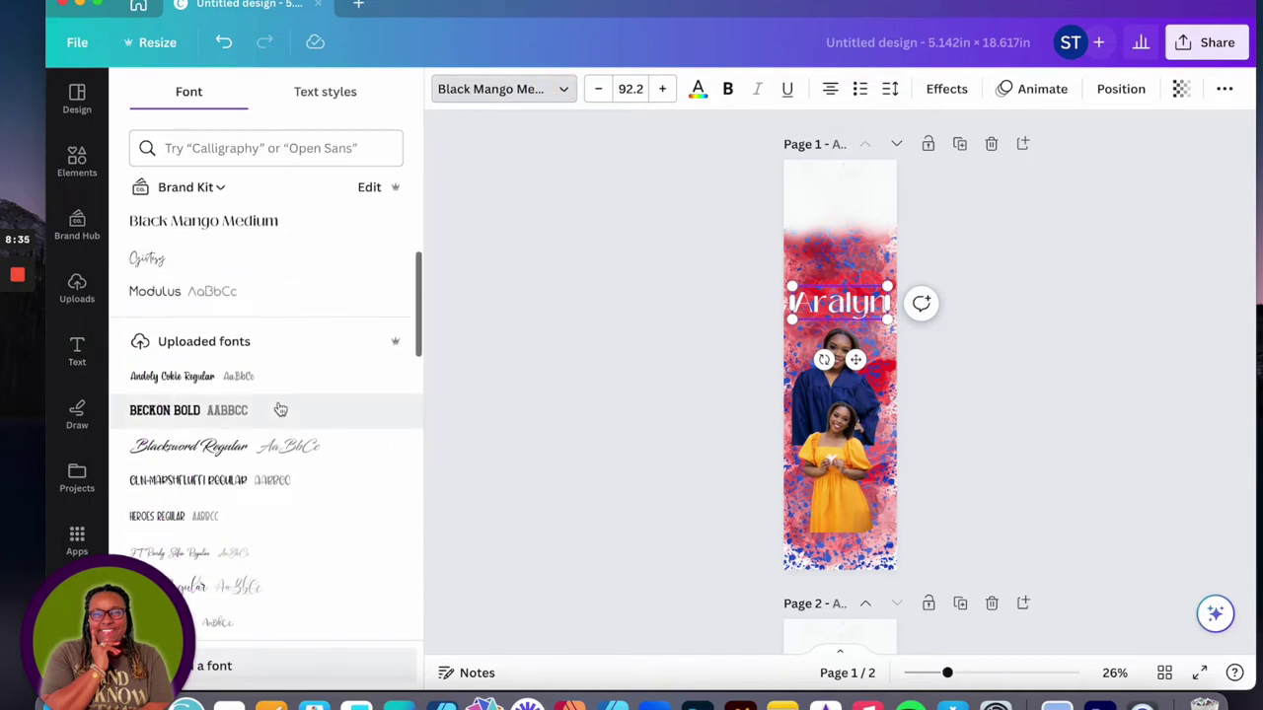
scroll(278, 404, "up", 2)
scroll(278, 406, "up", 1)
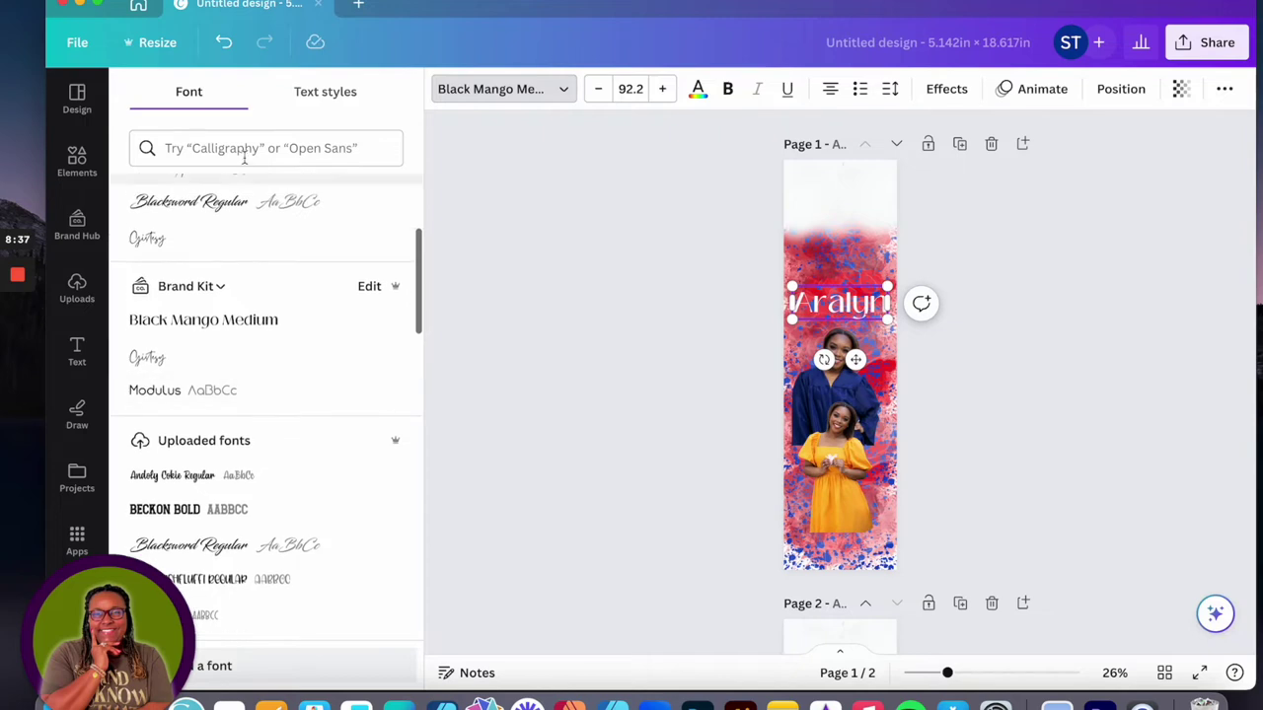
left_click(238, 201)
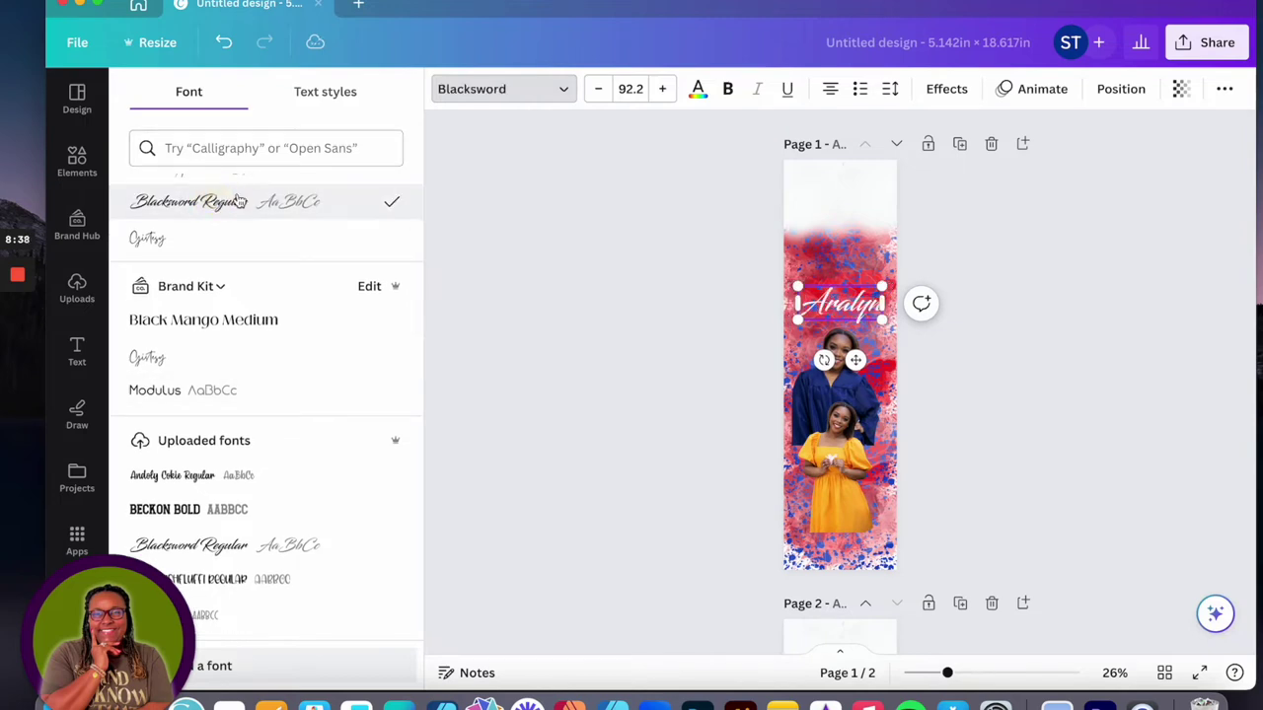
Colour the name text navy blue sampled from the gown with the eyedropper.
left_click(698, 89)
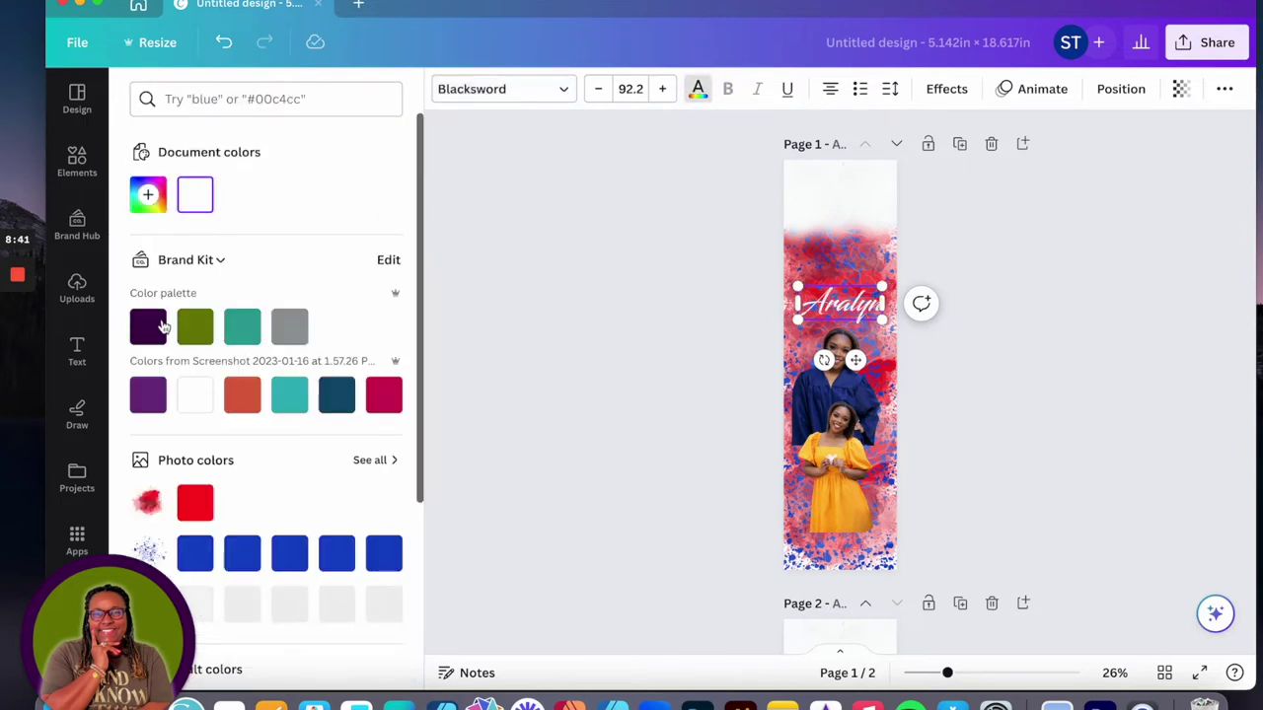
left_click(147, 196)
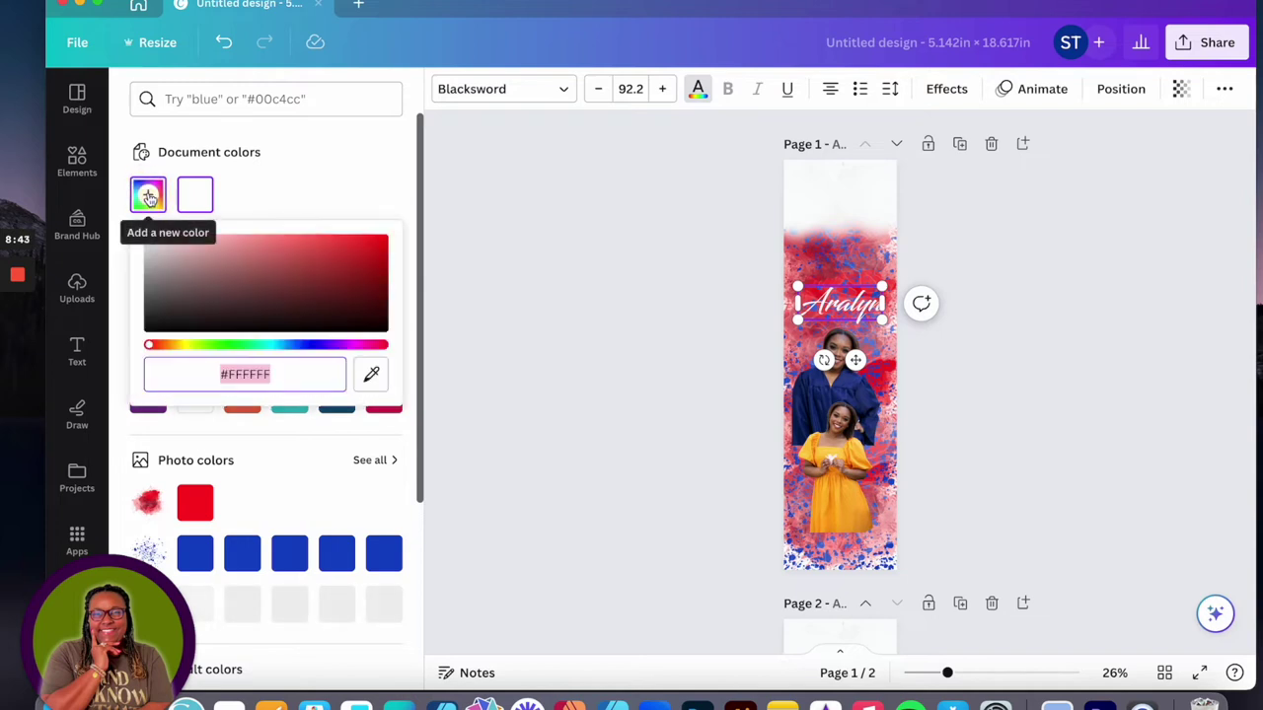
left_click(372, 377)
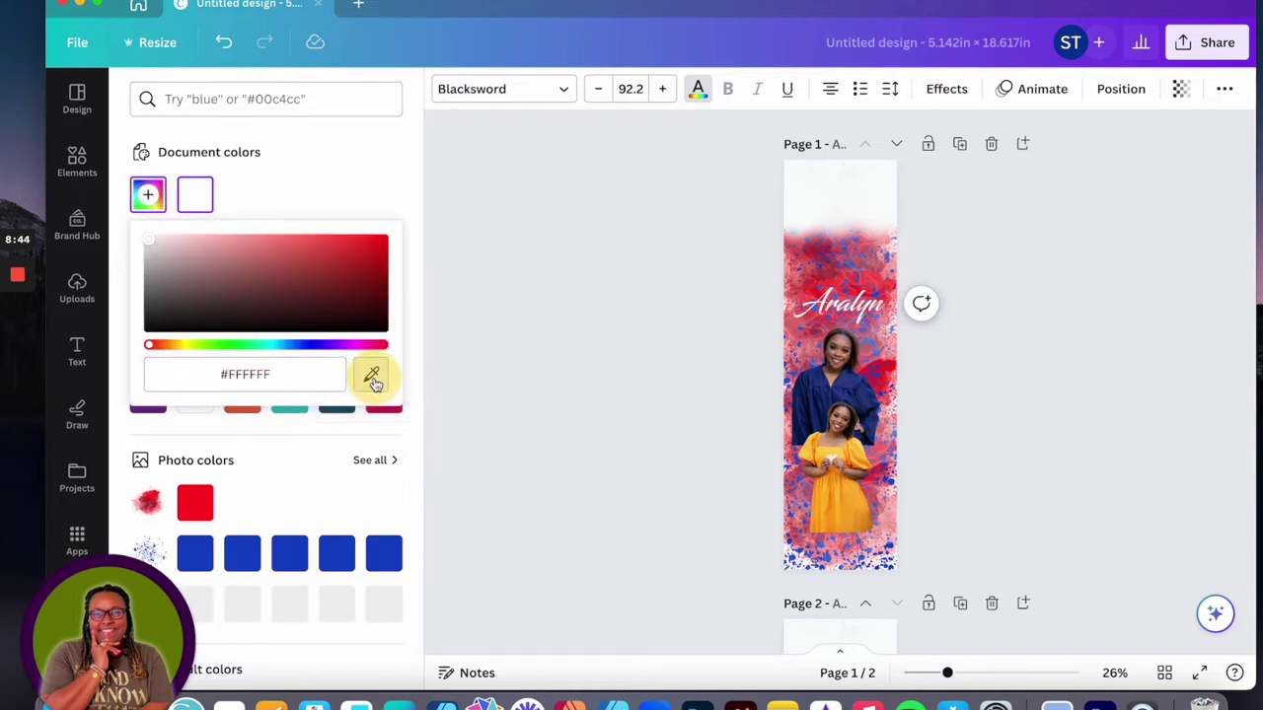
left_click(799, 393)
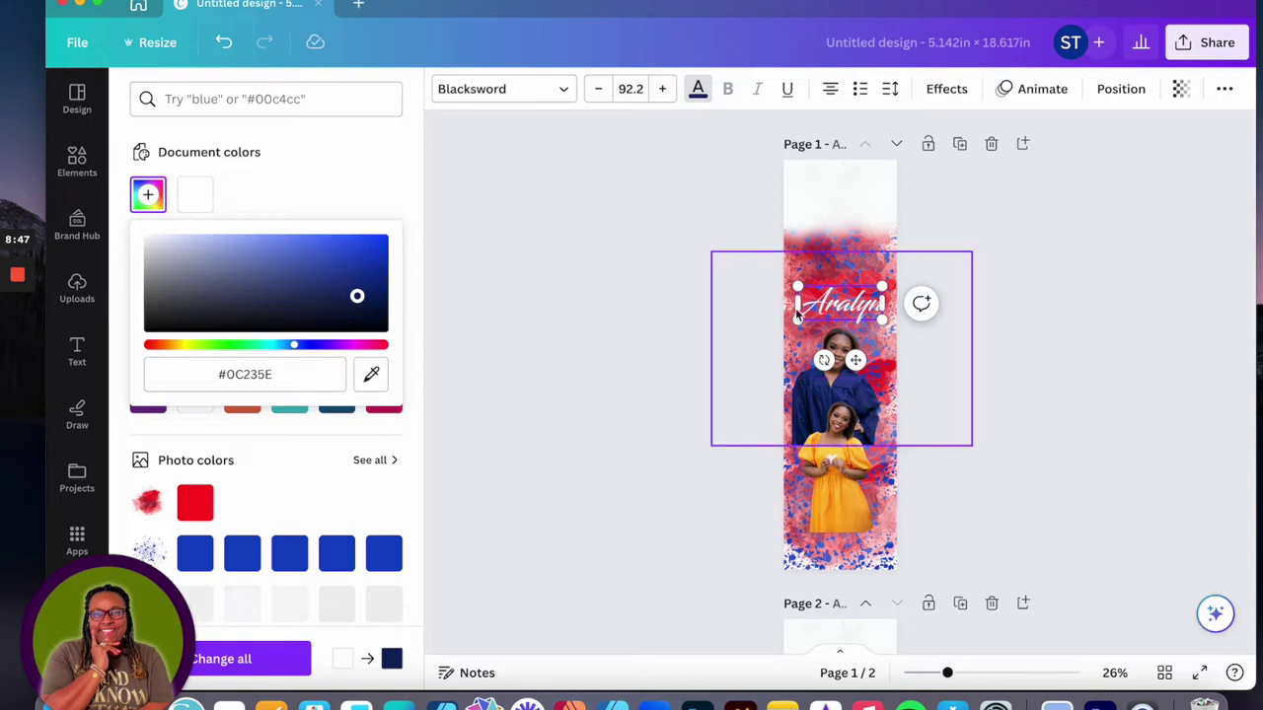
left_click(698, 91)
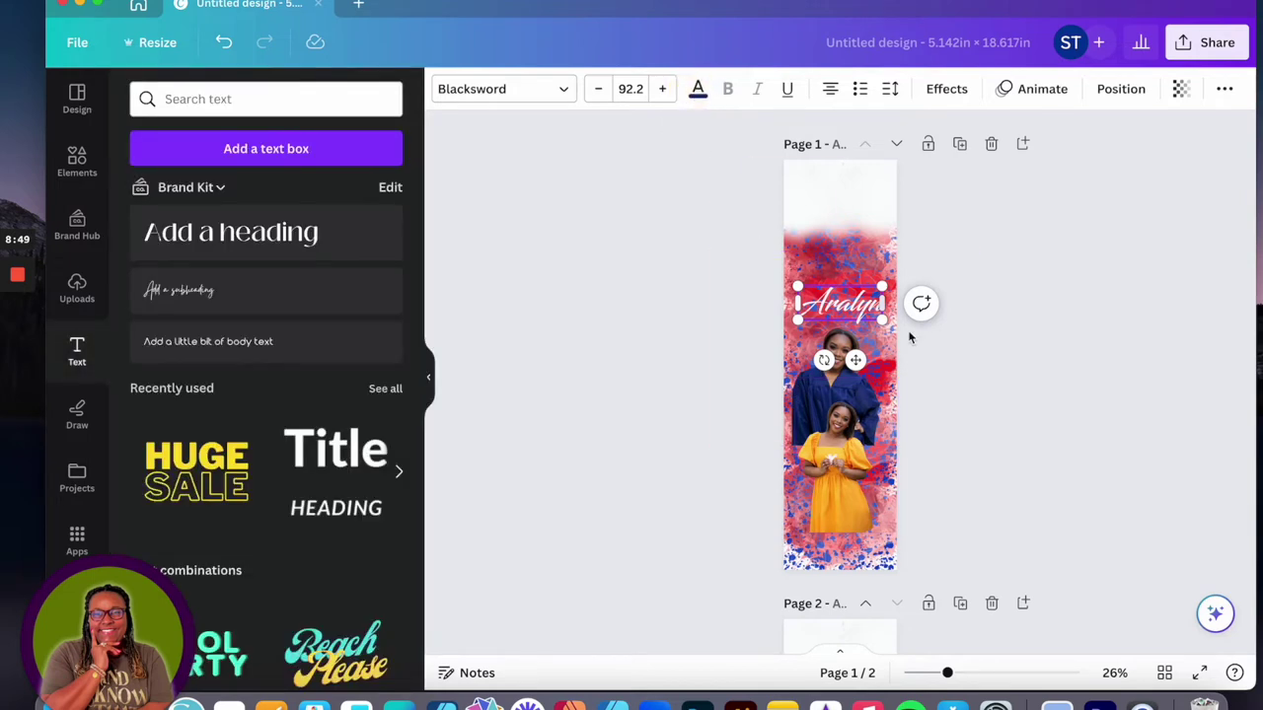
double_click(861, 299)
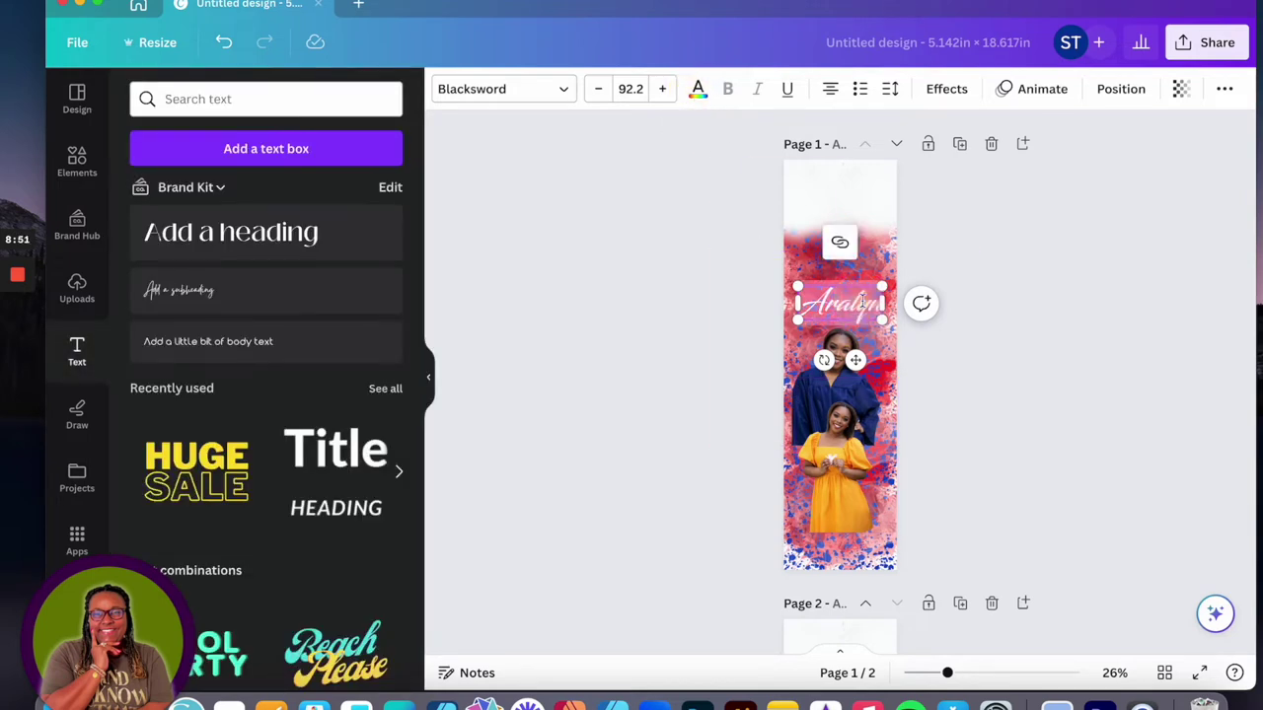
left_click(698, 89)
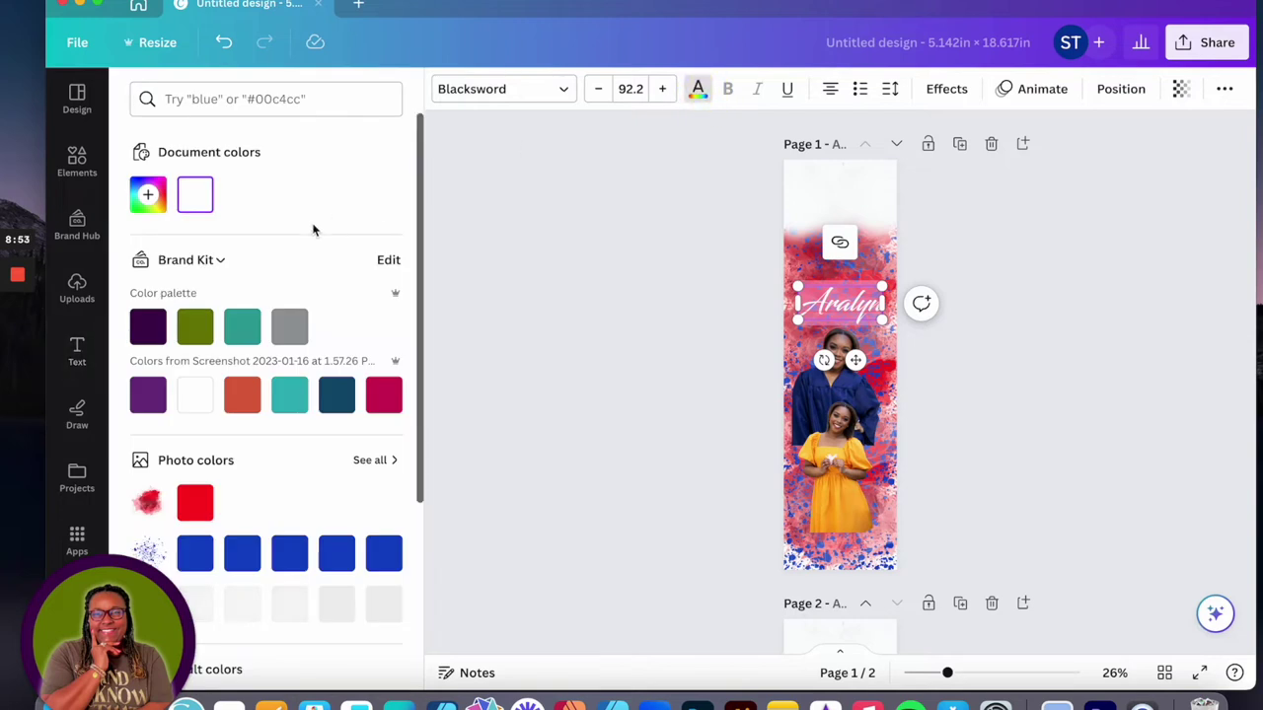
left_click(148, 196)
left_click(371, 374)
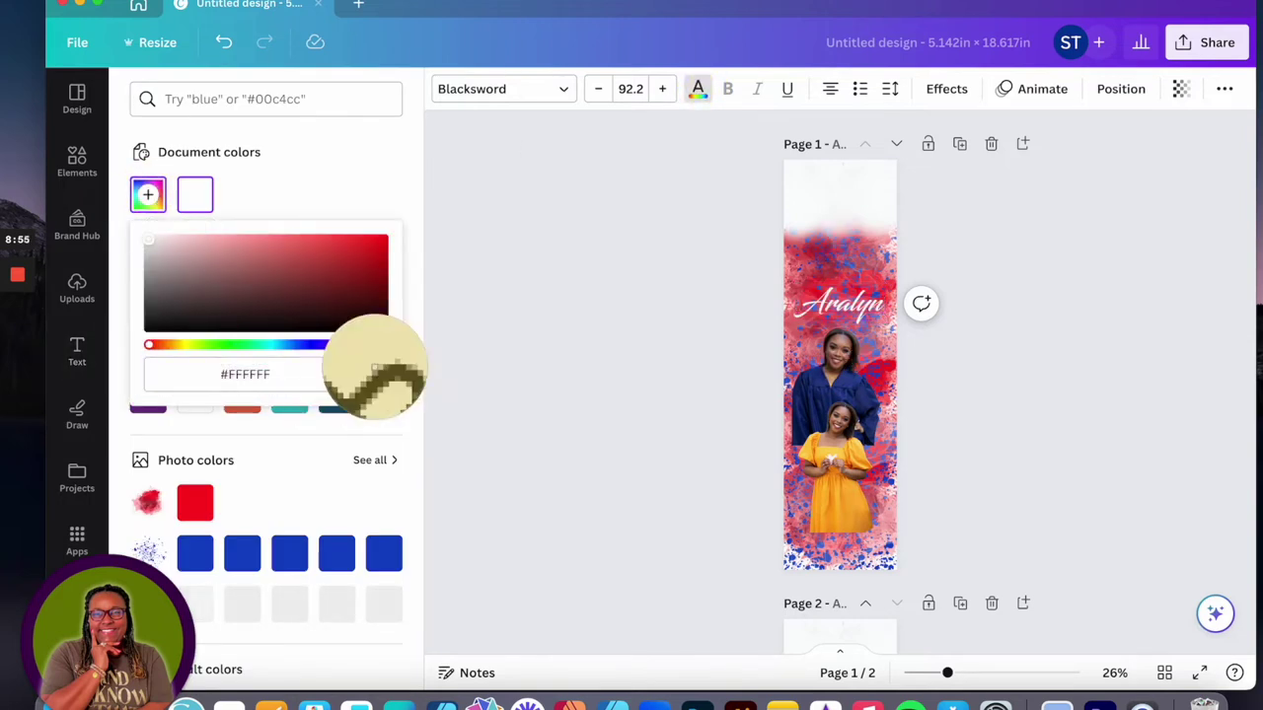
left_click(814, 380)
left_click(845, 303)
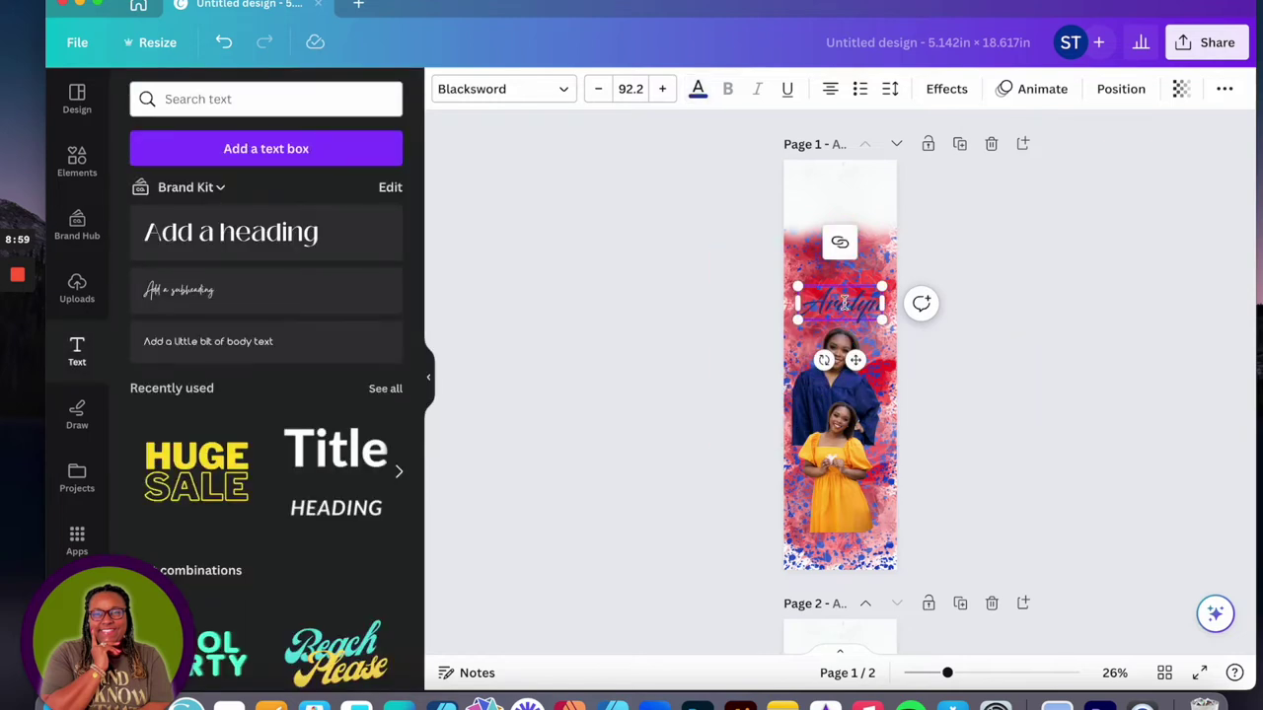
Enlarge the name heading to size 105 and move it higher.
left_click(986, 350)
left_click(853, 310)
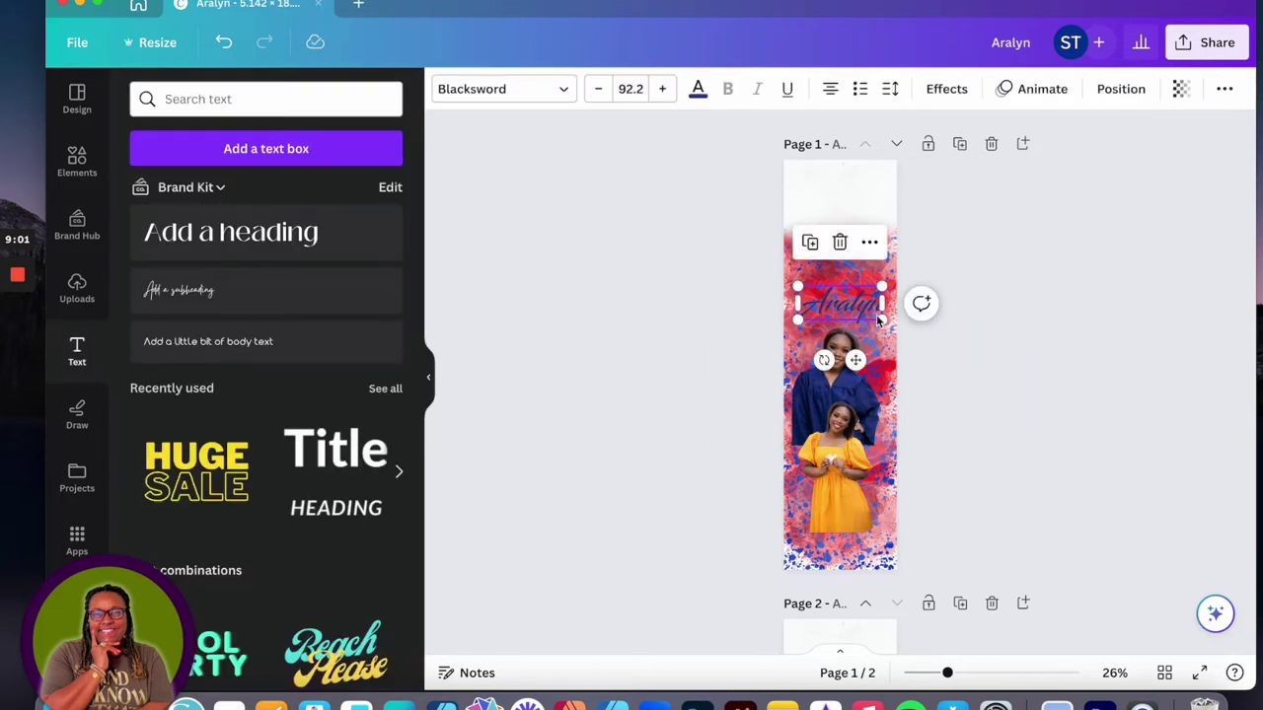
left_click_drag(878, 316, 841, 277)
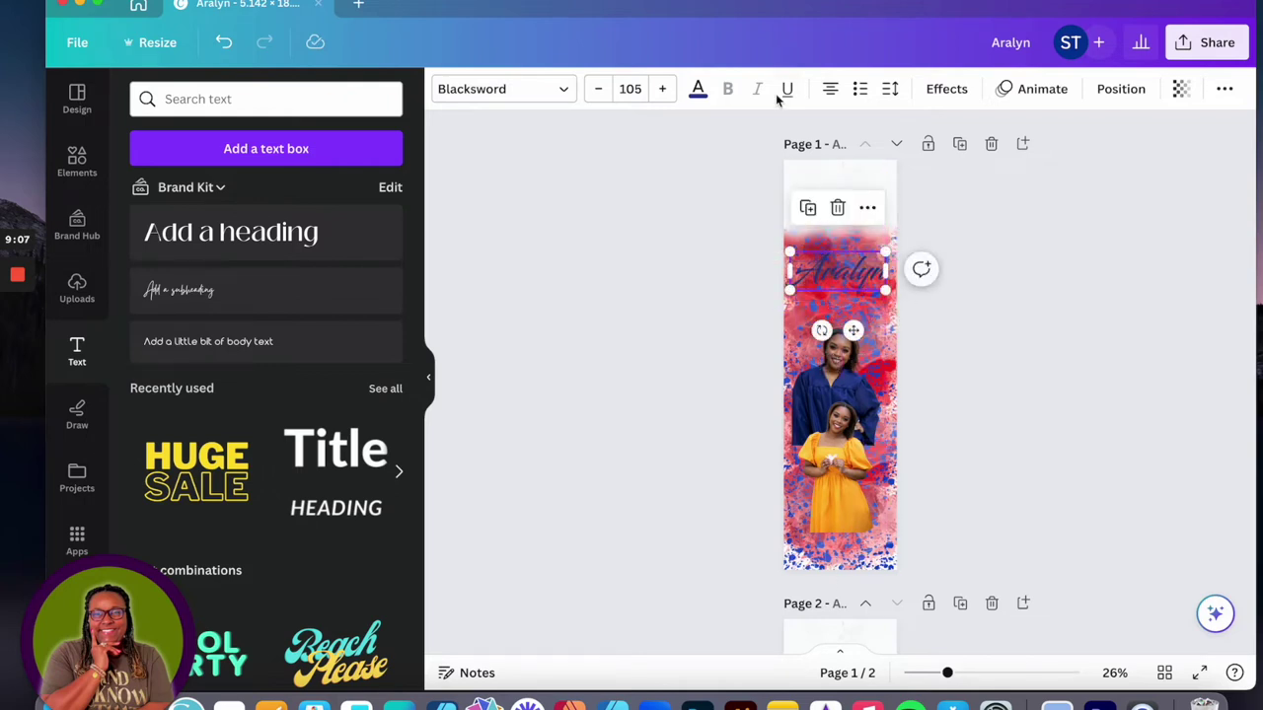
Give the first-name heading a white Outline effect.
left_click(946, 89)
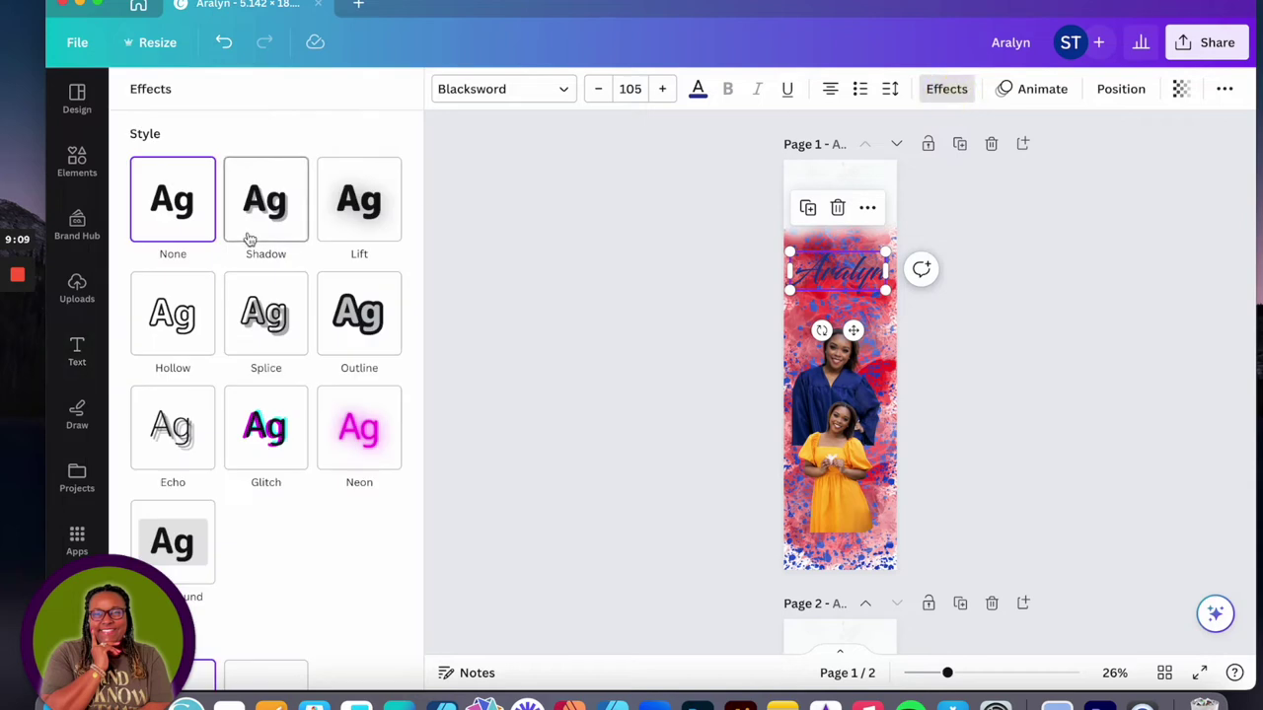
left_click(332, 307)
left_click(388, 454)
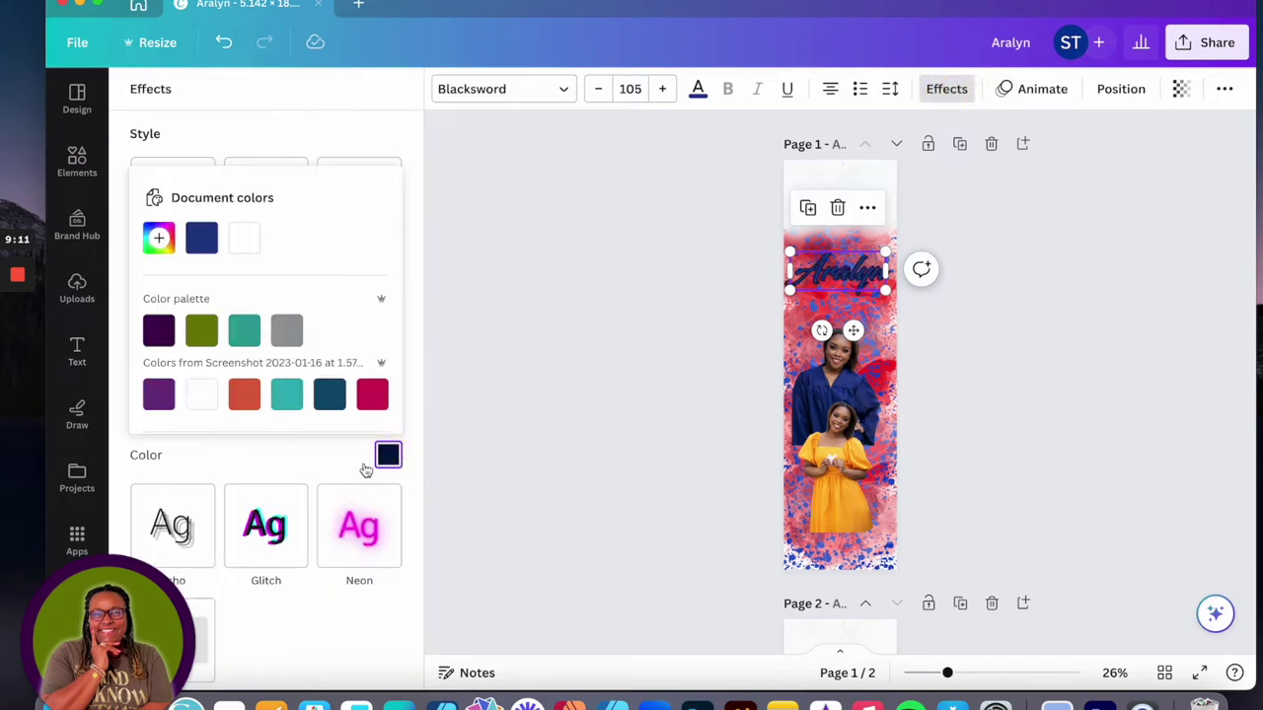
left_click(247, 240)
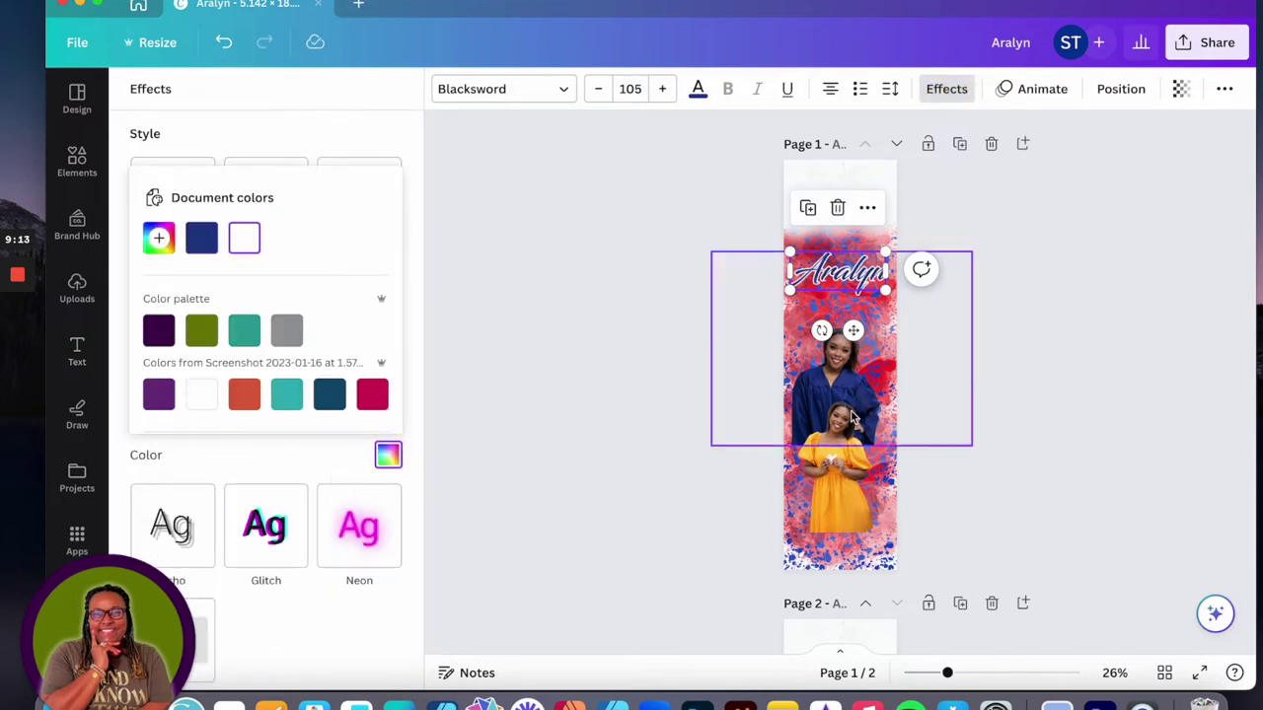
left_click(1080, 371)
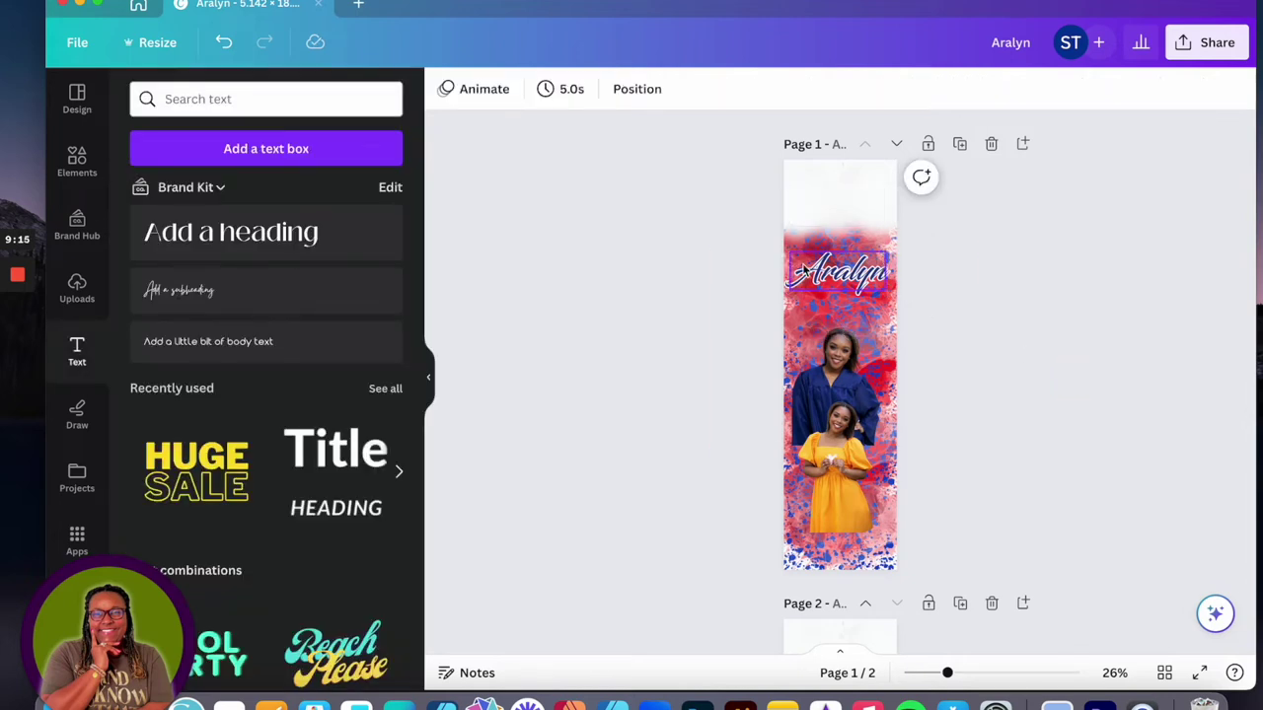
Raise the name near the top of the banner and add a new heading box.
left_click_drag(859, 283, 860, 253)
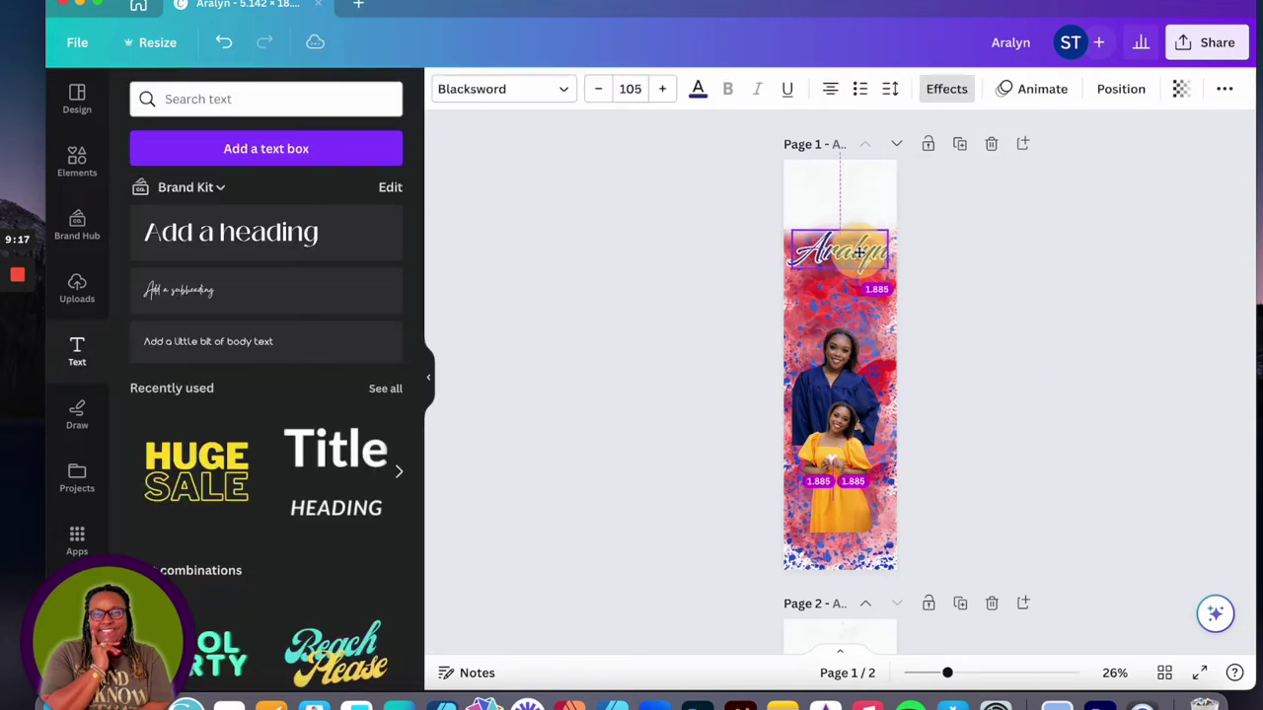
left_click(1021, 304)
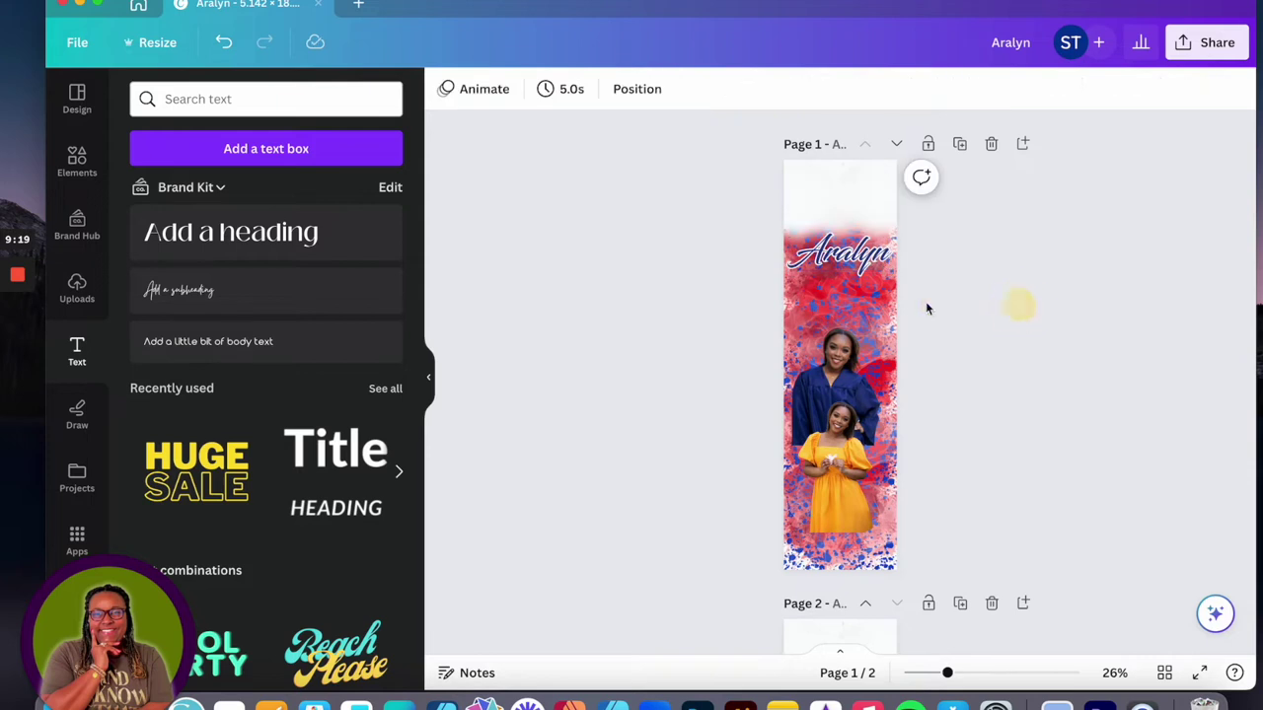
left_click(260, 248)
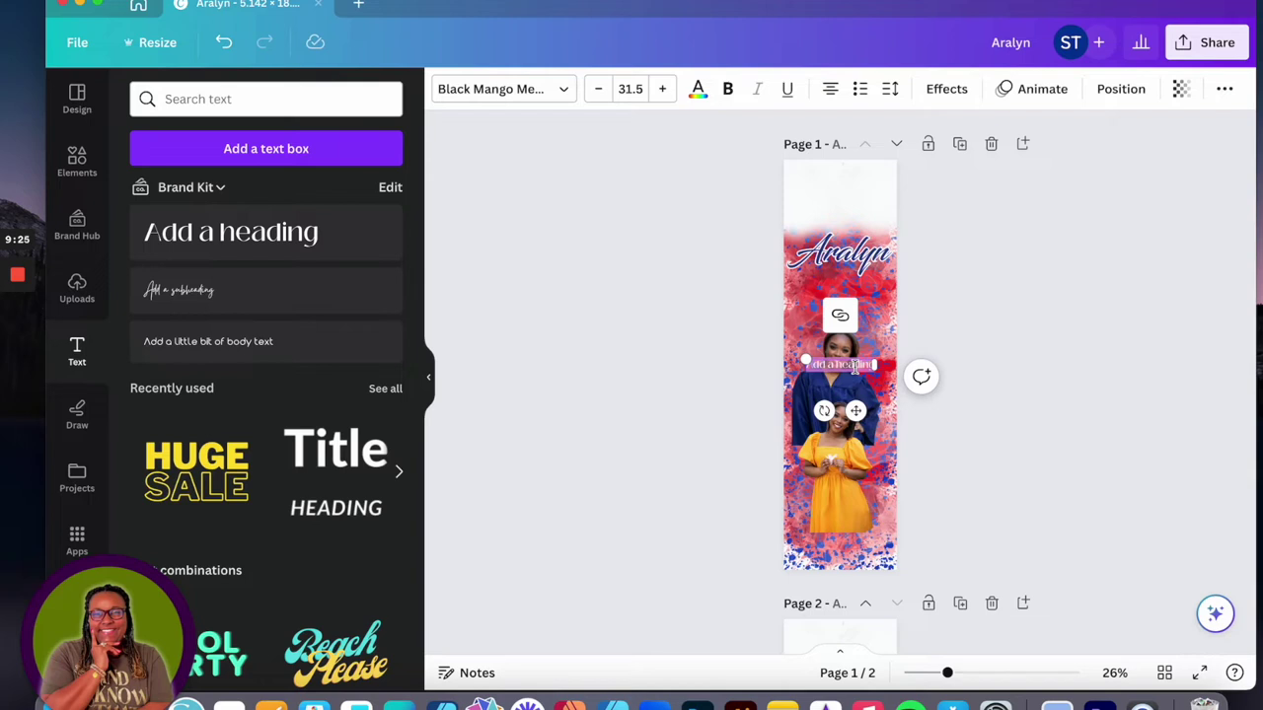
Enter the graduate's surname in the new heading, enlarged to 71.9 and centred under the first name.
type("micheals")
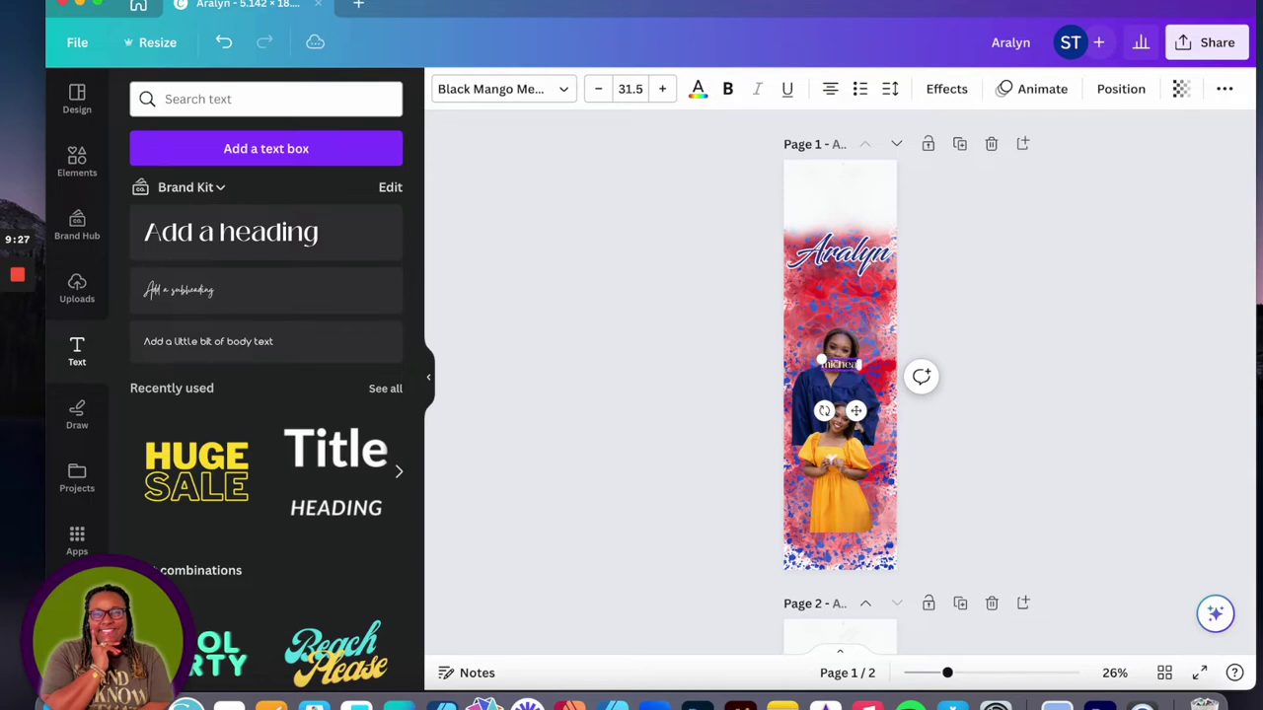
left_click(1009, 369)
left_click_drag(836, 373, 765, 256)
left_click_drag(811, 316, 855, 334)
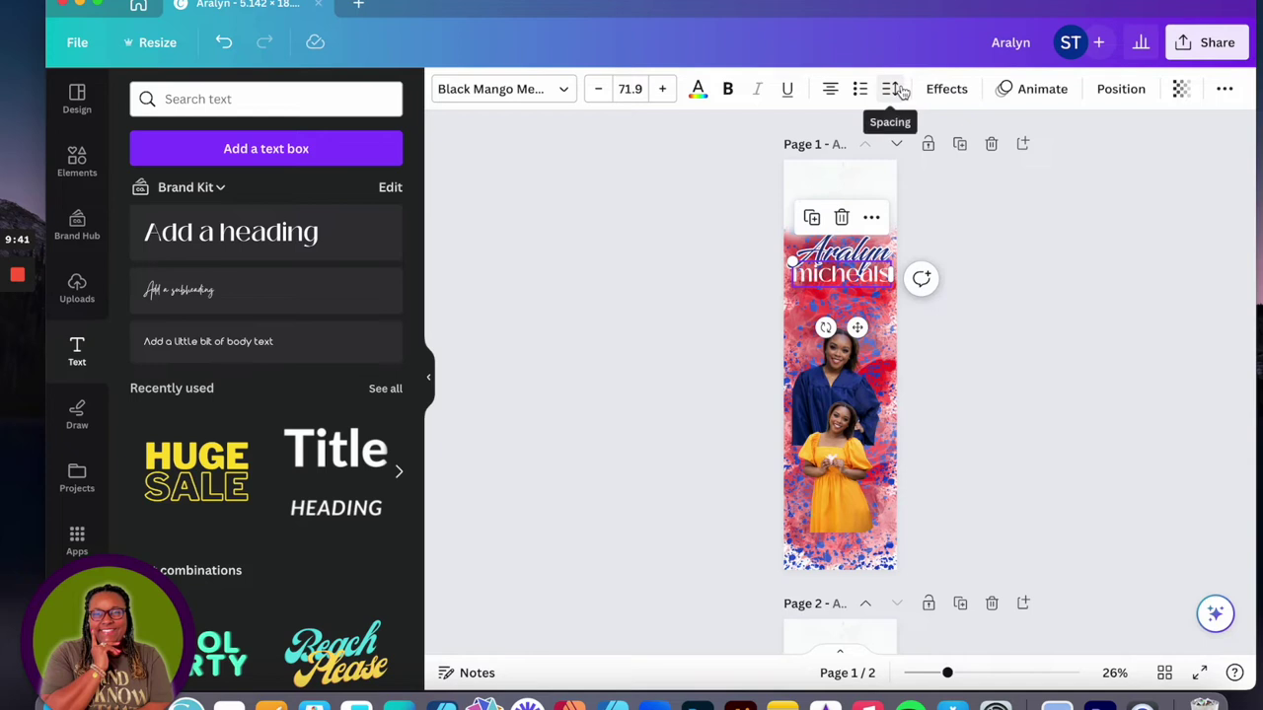
Colour the surname red #F3171F sampled from the background.
left_click(697, 89)
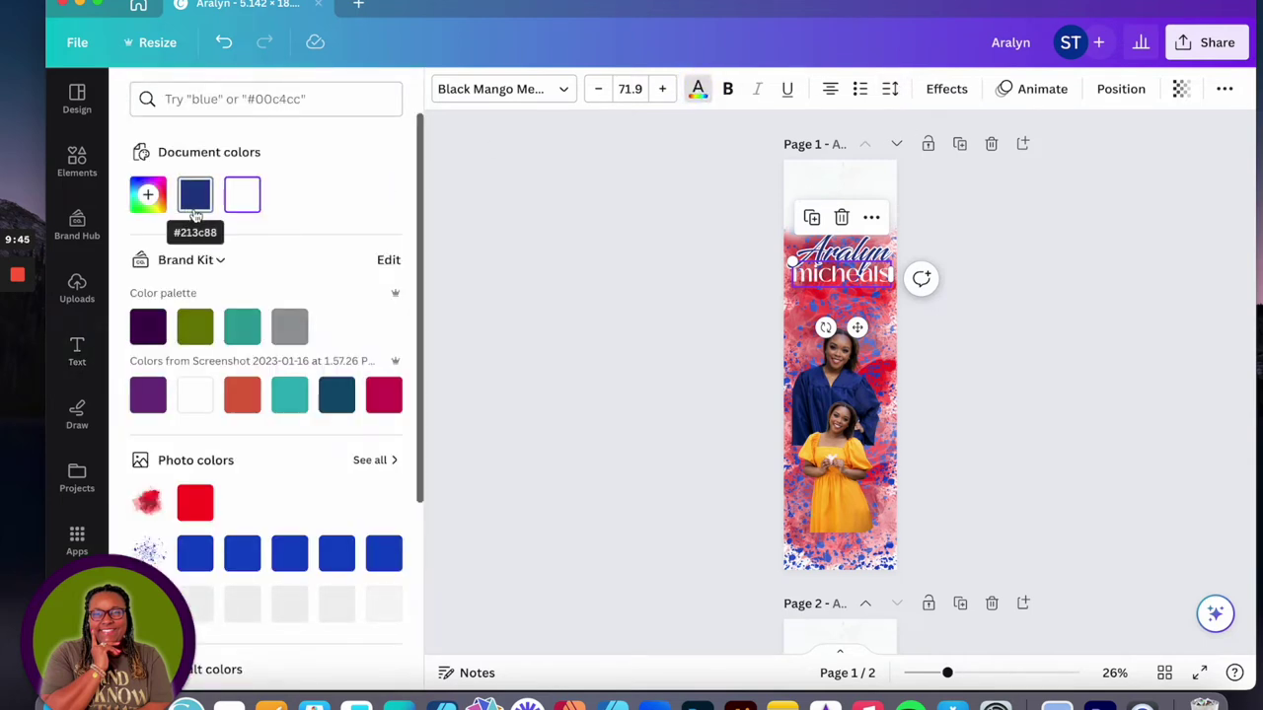
left_click(148, 195)
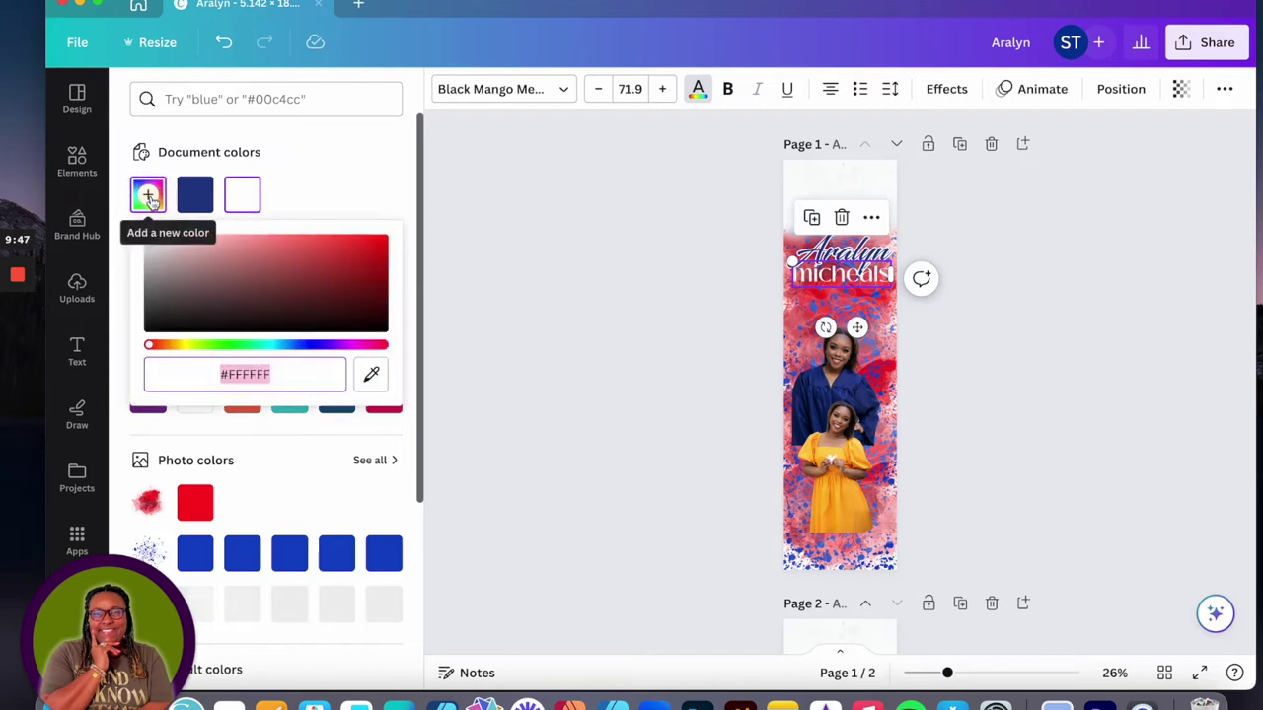
left_click(372, 379)
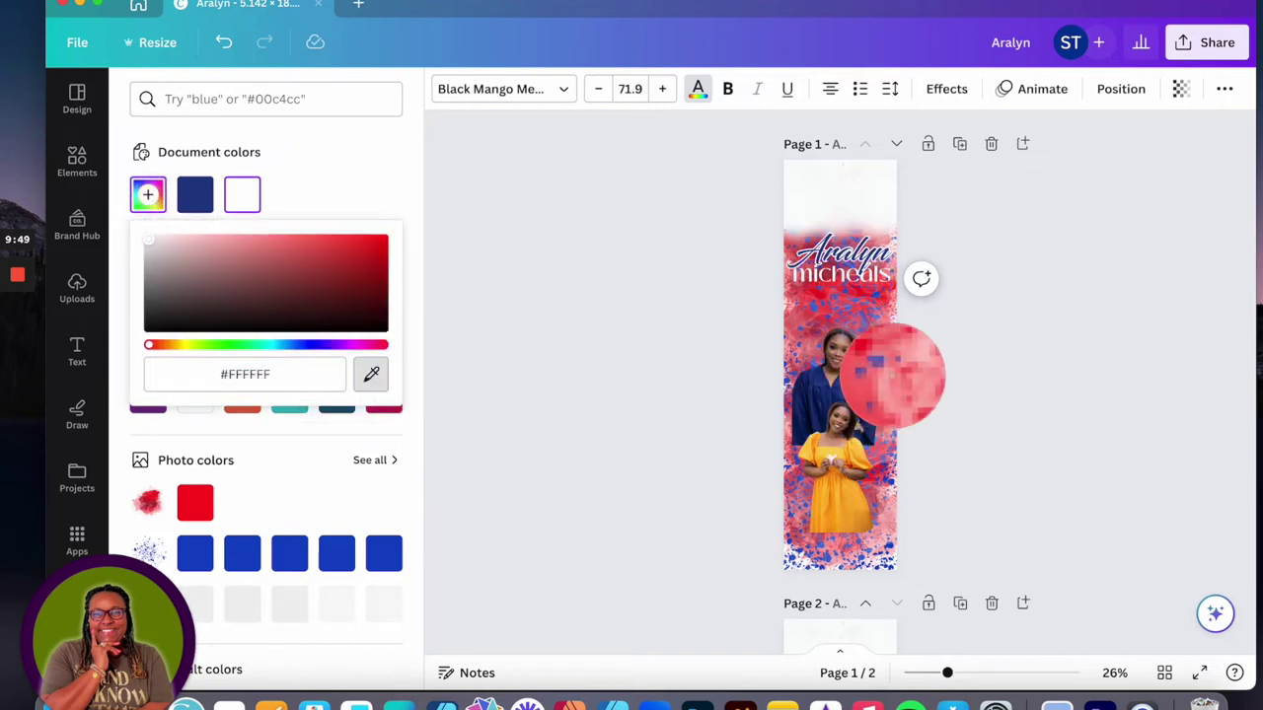
left_click(892, 363)
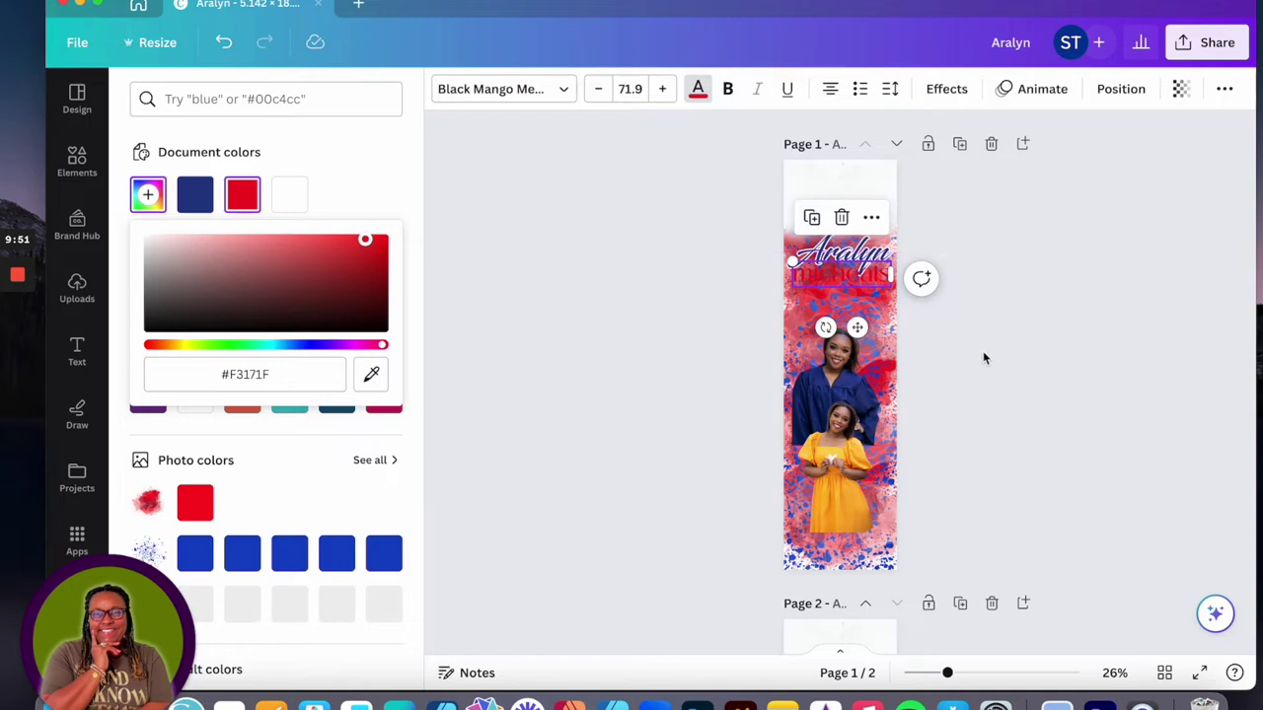
key("Escape")
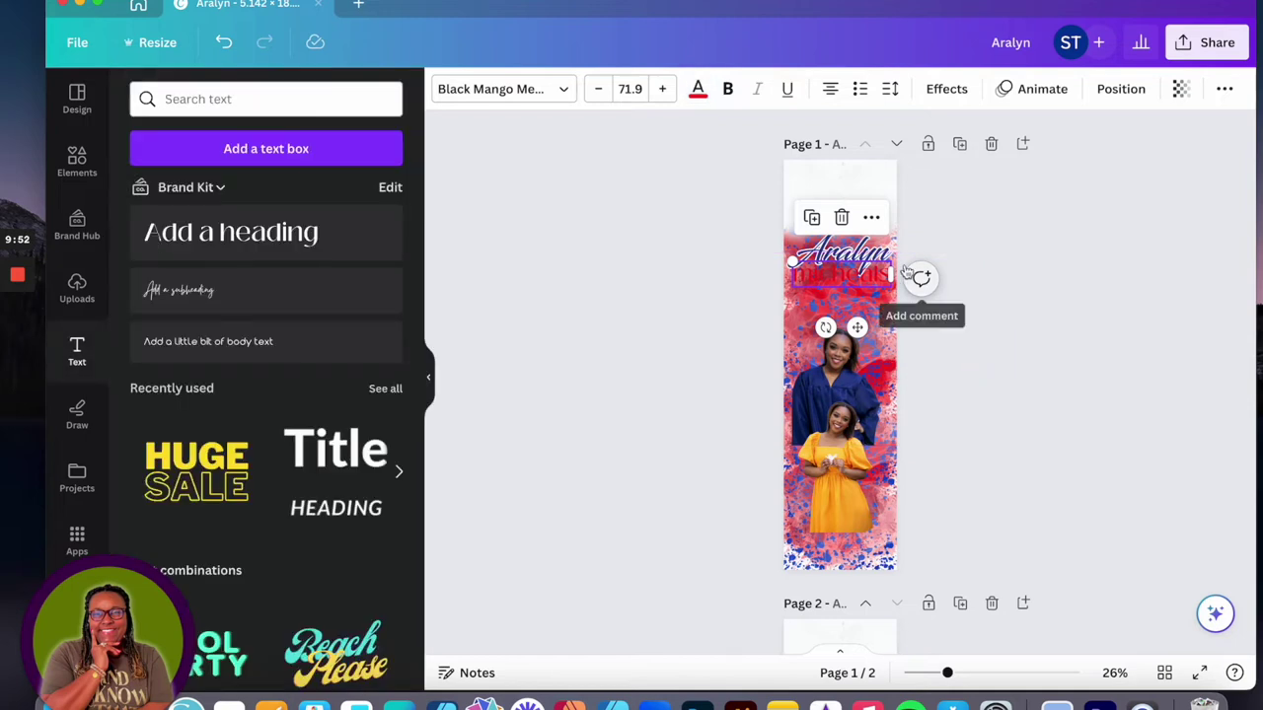
Make the surname uppercase Impact at size 99.4, spanning the banner under the first name.
left_click(1225, 88)
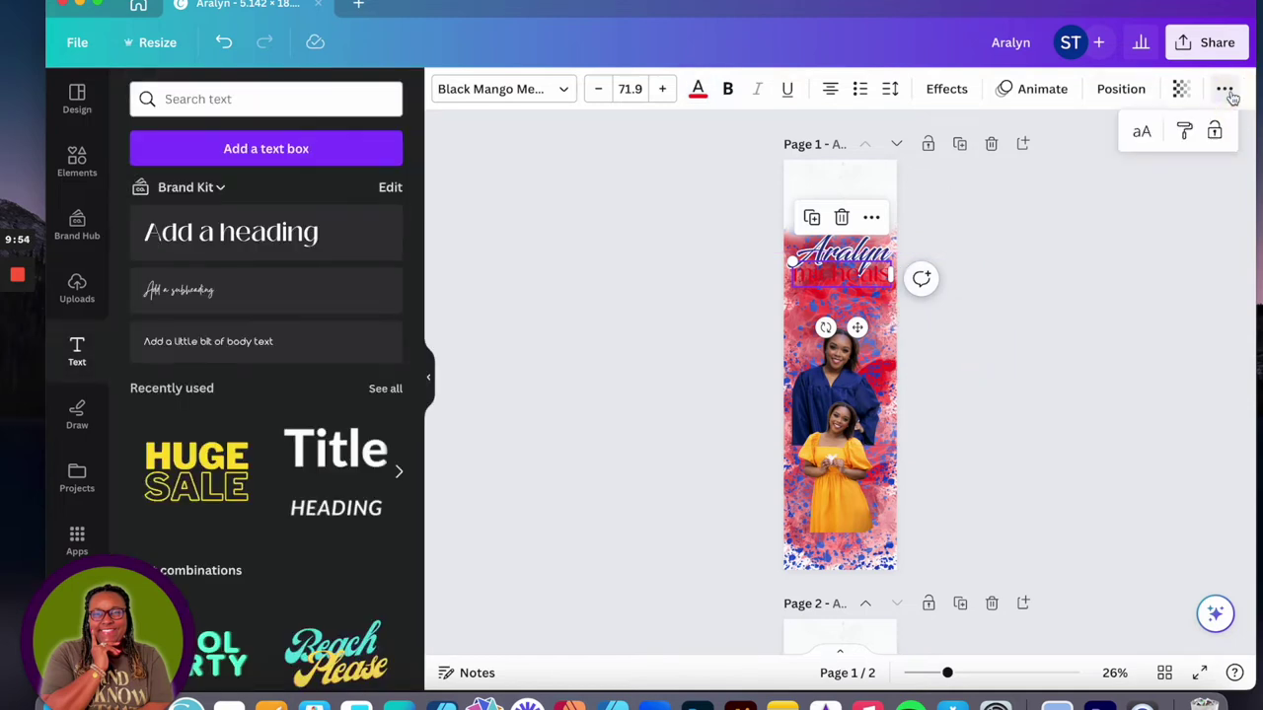
left_click(1142, 135)
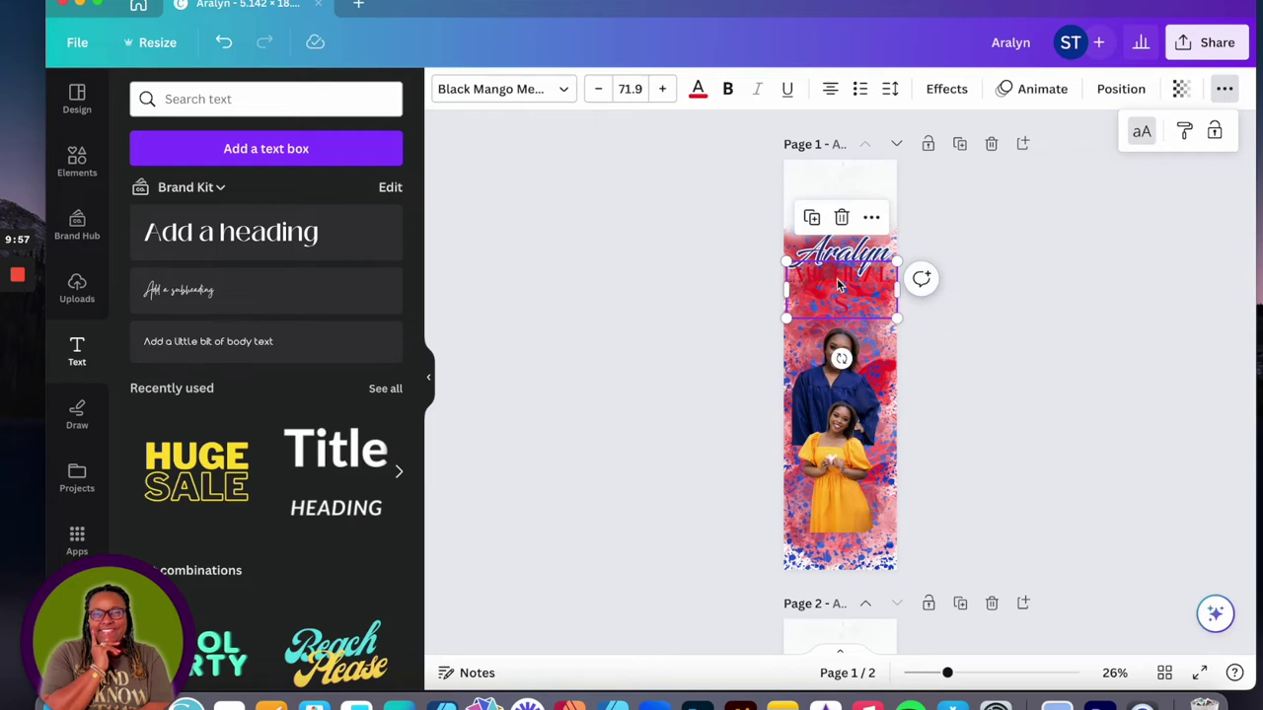
left_click(563, 91)
scroll(227, 376, "down", 5)
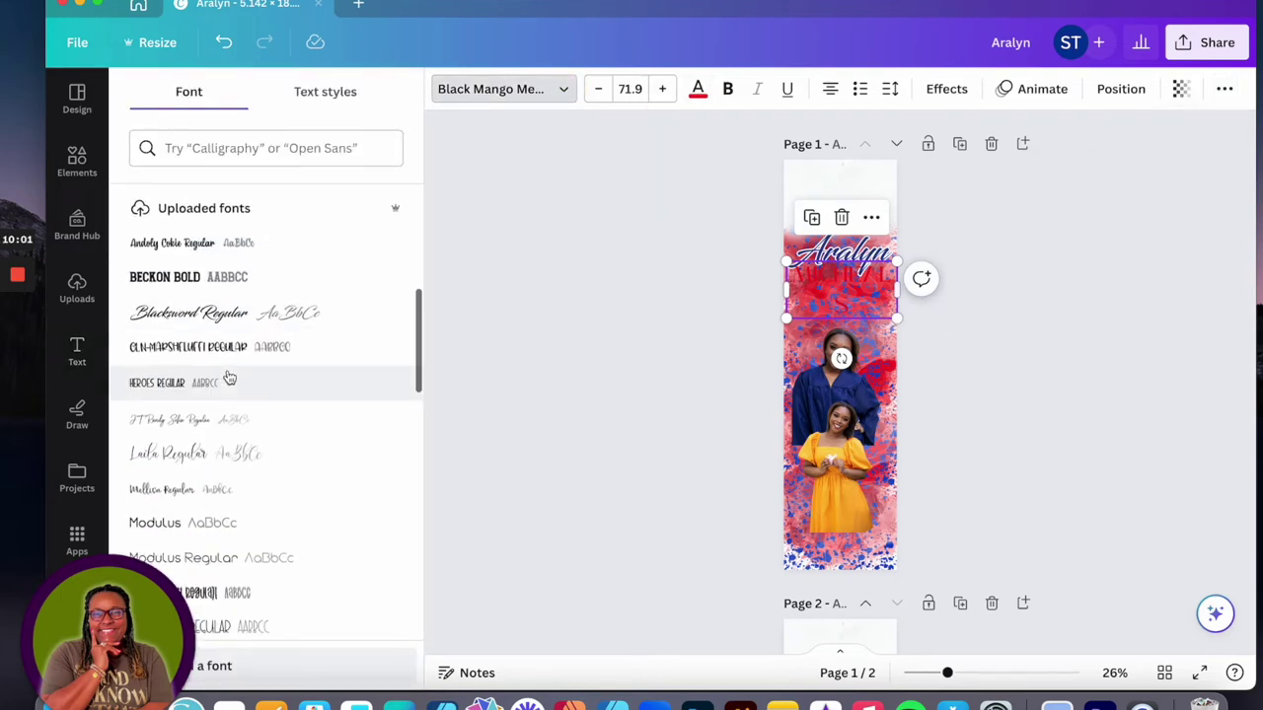
scroll(226, 375, "up", 10)
left_click(238, 158)
type("i")
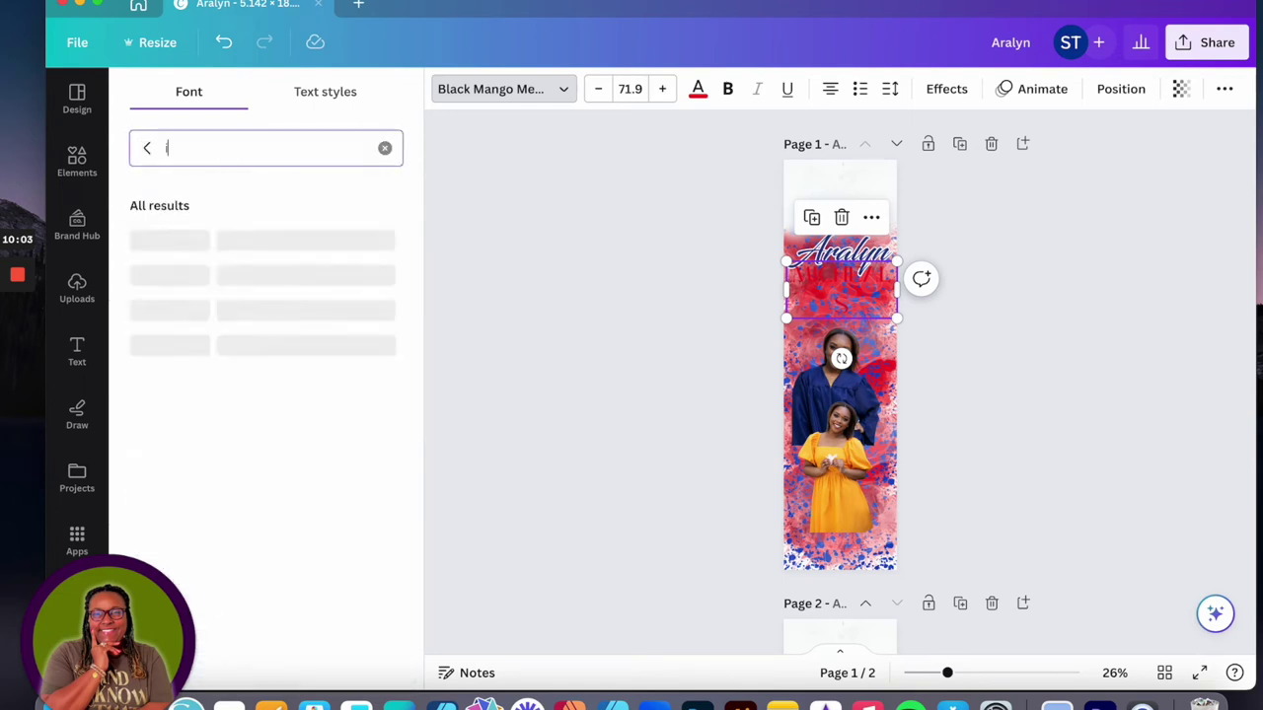
type("mpact")
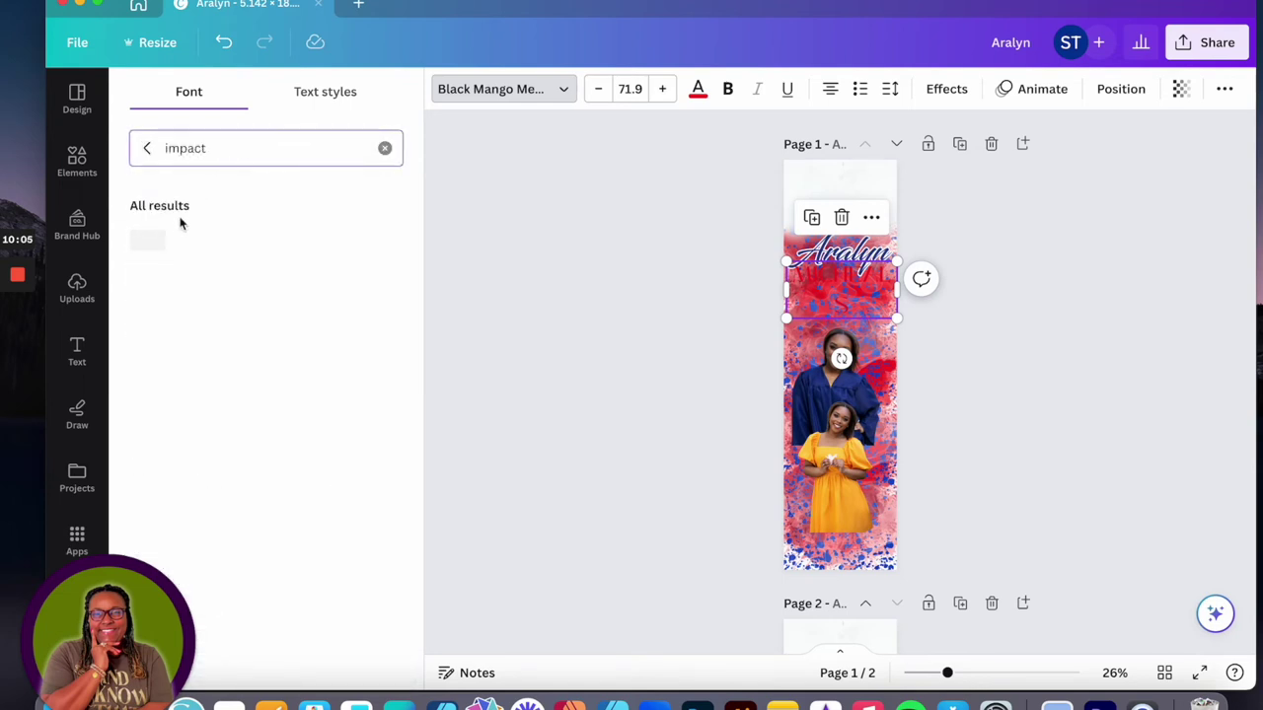
left_click(247, 245)
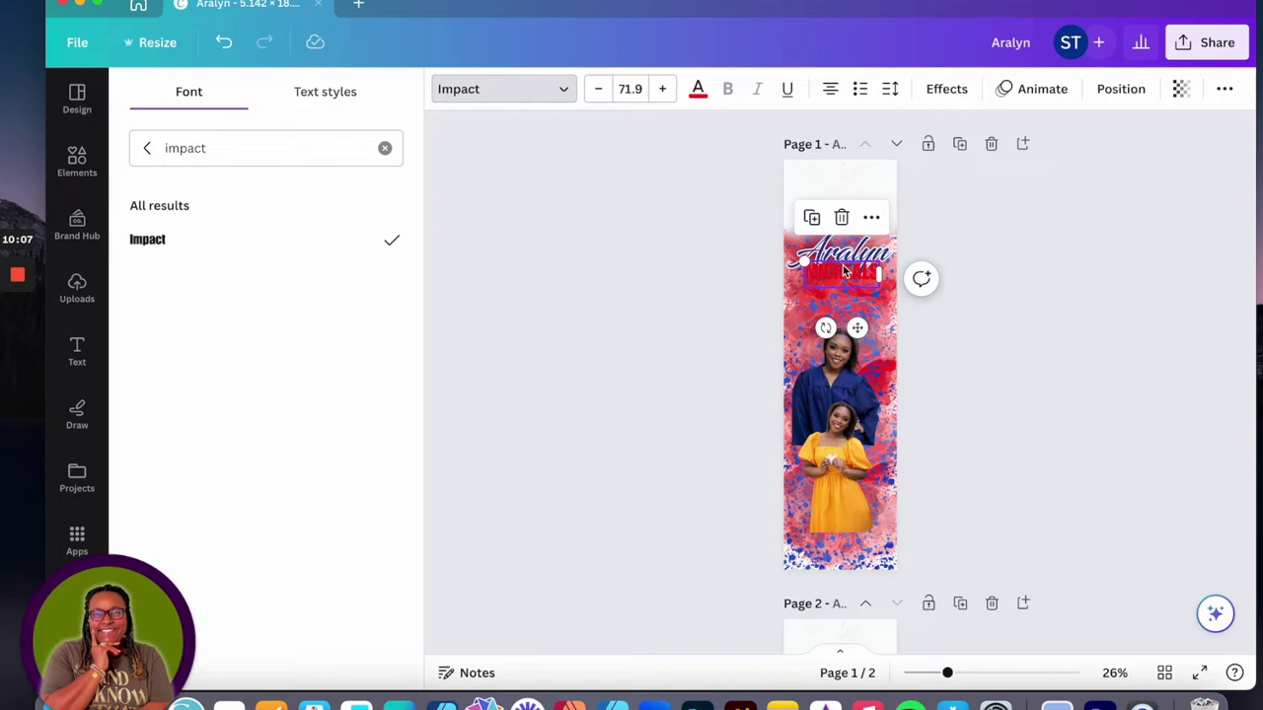
left_click_drag(849, 279, 750, 255)
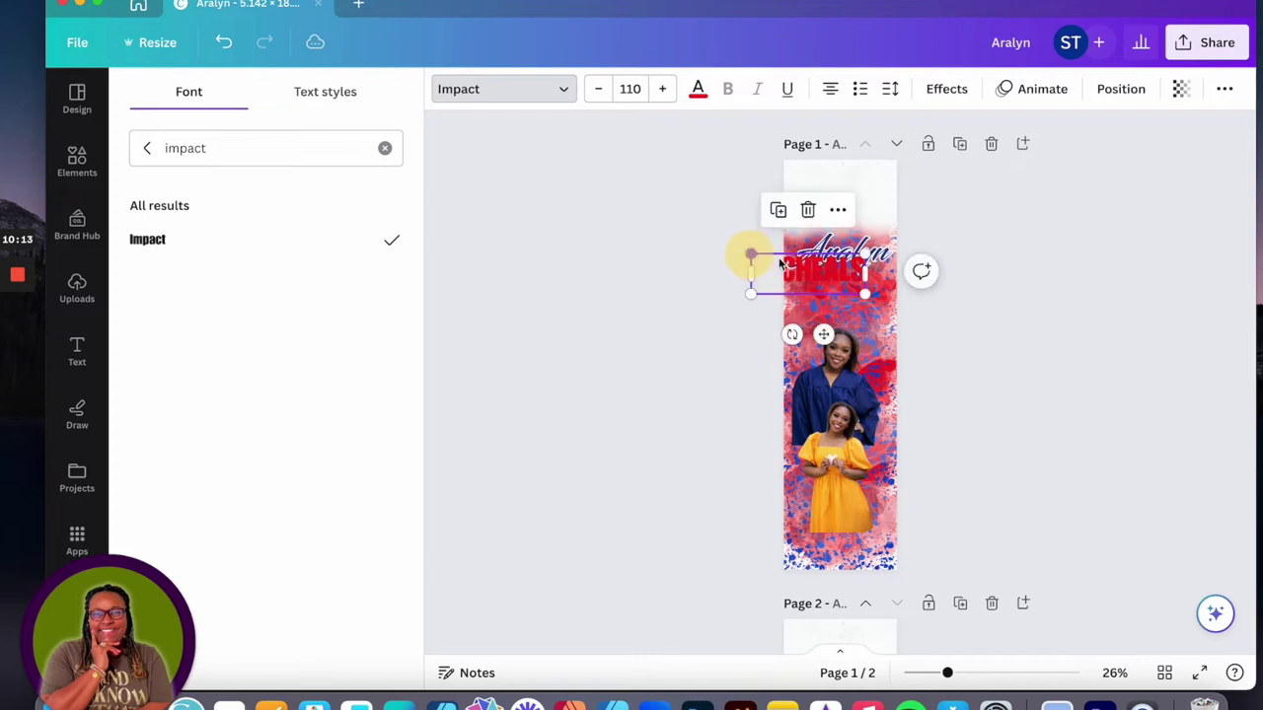
mouse_move(834, 276)
left_mouse_down()
mouse_move(871, 274)
mouse_move(890, 296)
mouse_move(846, 284)
left_mouse_up()
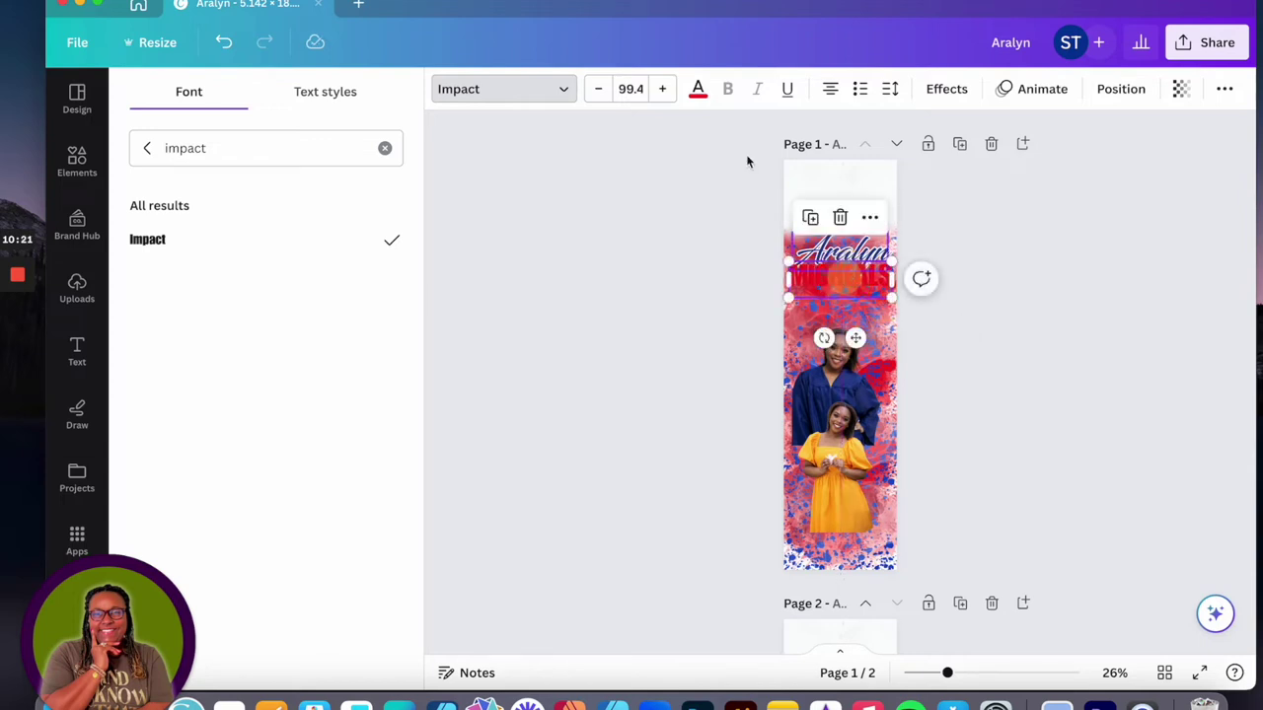
Give the red surname a white Outline effect.
left_click(946, 89)
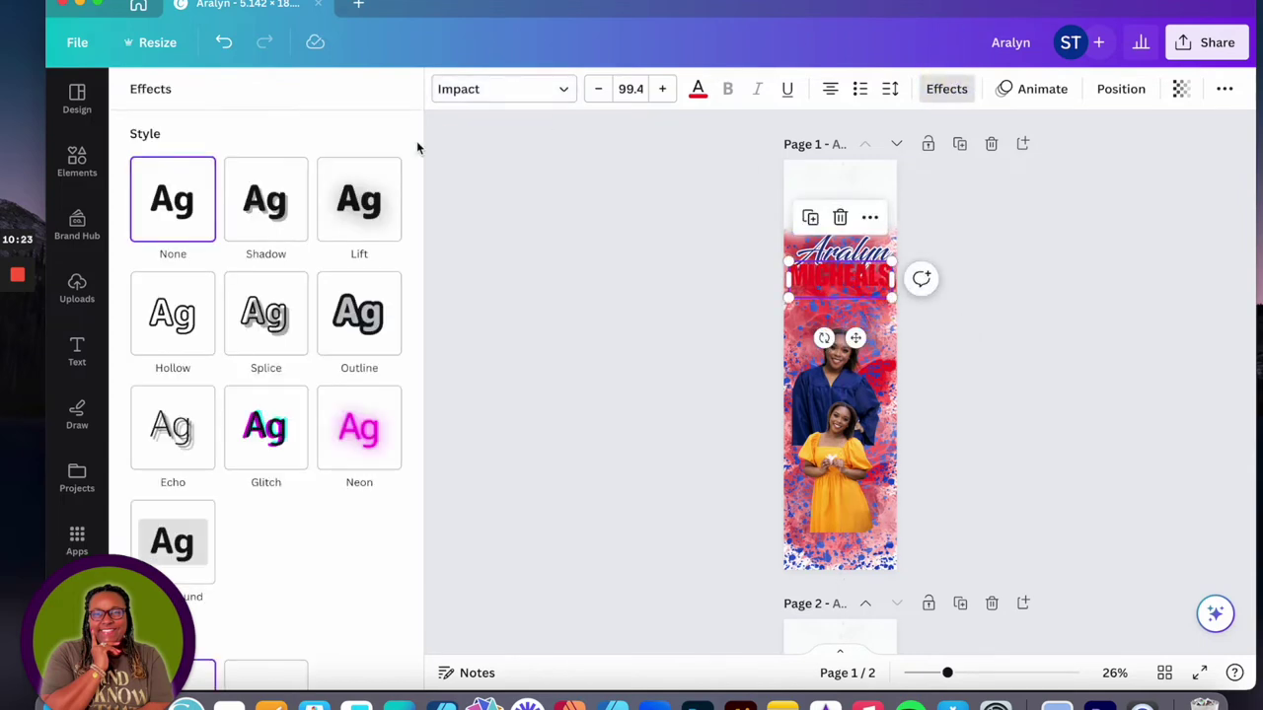
left_click(380, 308)
left_click(385, 456)
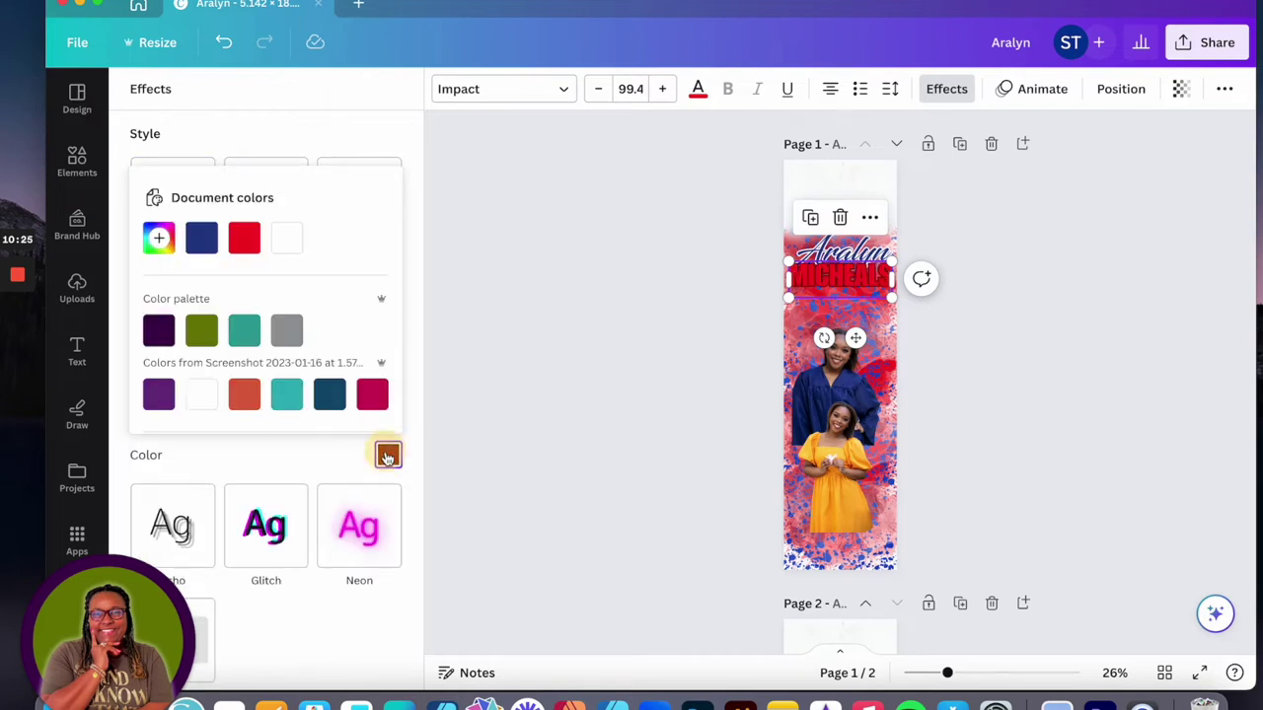
left_click(285, 239)
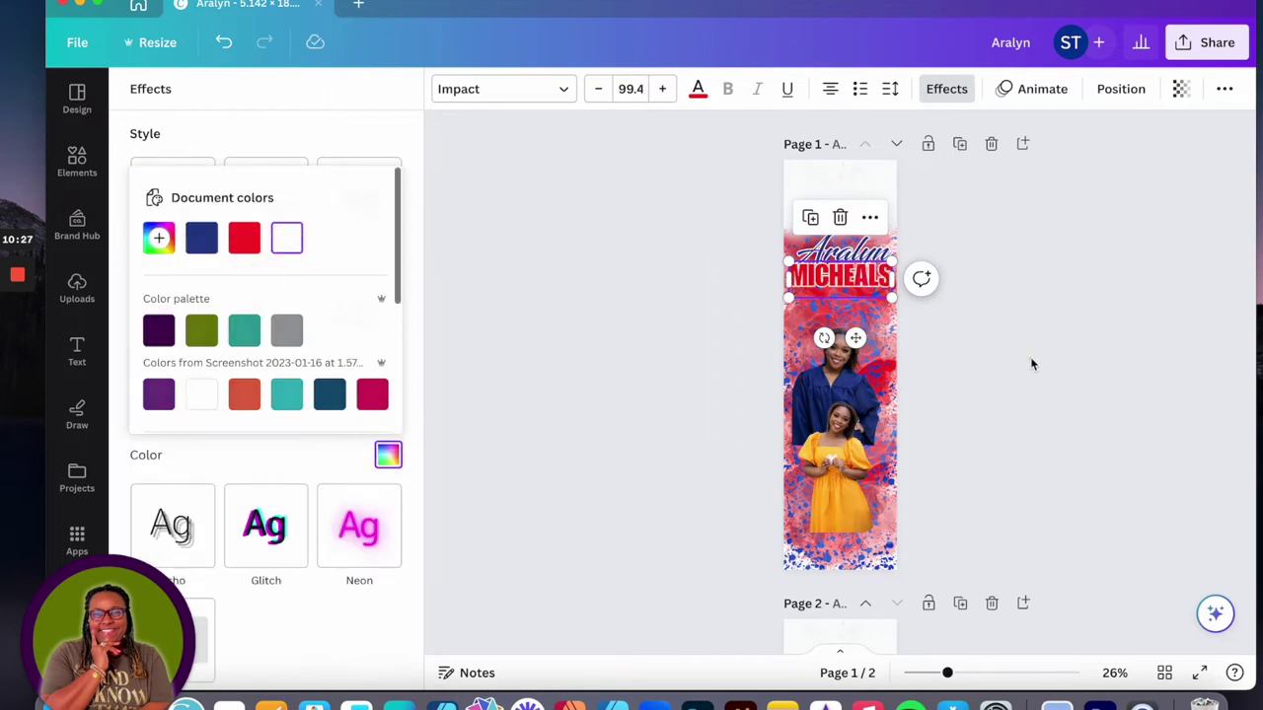
left_click(1032, 361)
Bring the script first-name title one layer forward, in front of the surname.
left_click(845, 246)
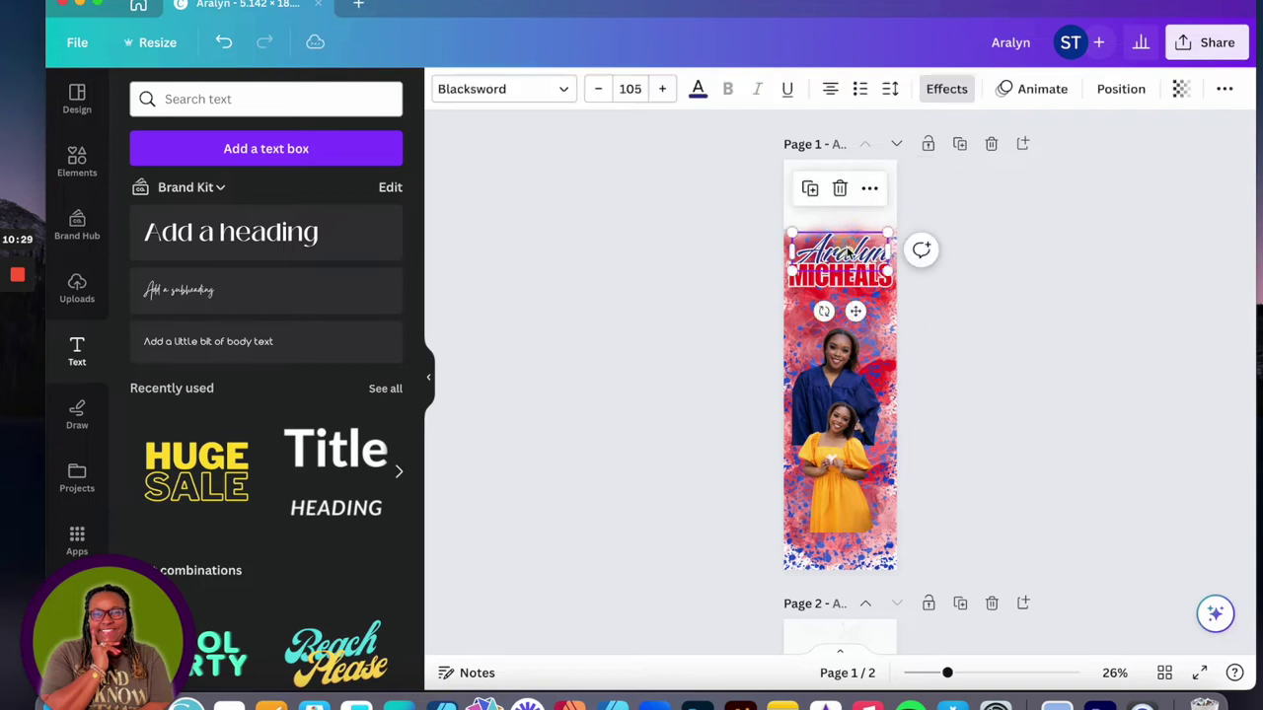
right_click(845, 246)
mouse_move(906, 467)
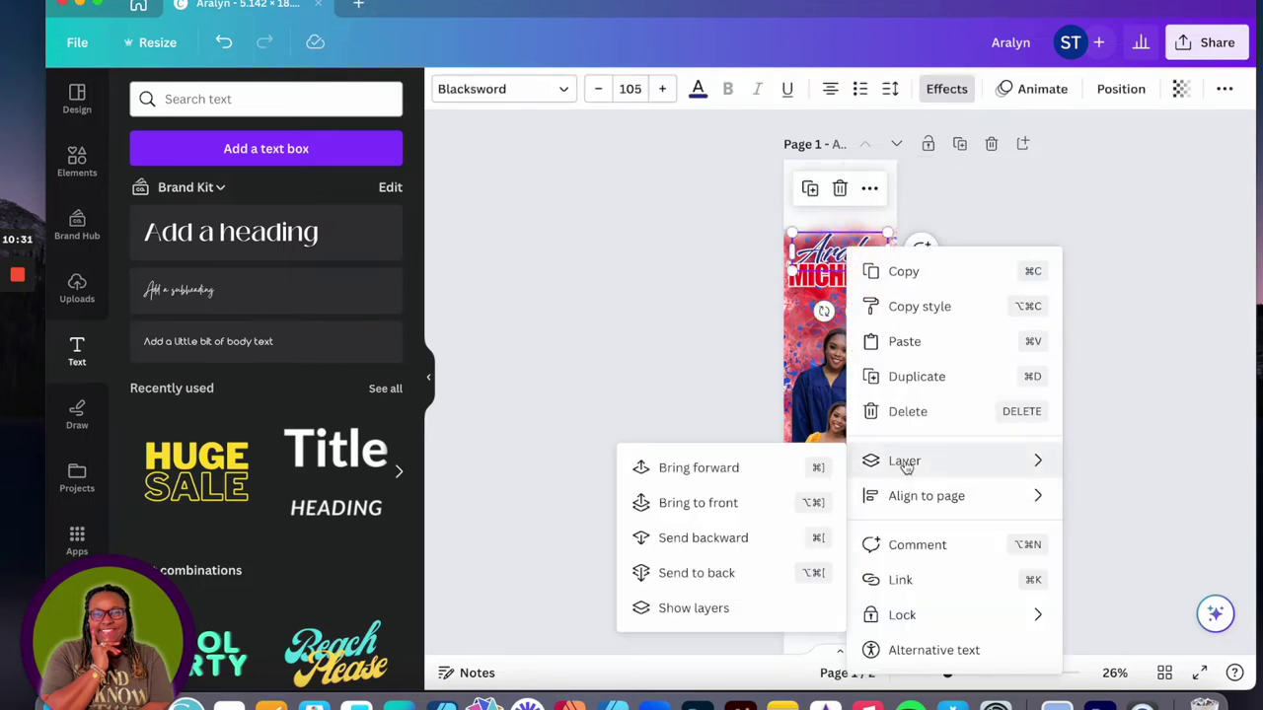
left_click(726, 479)
left_click(1051, 391)
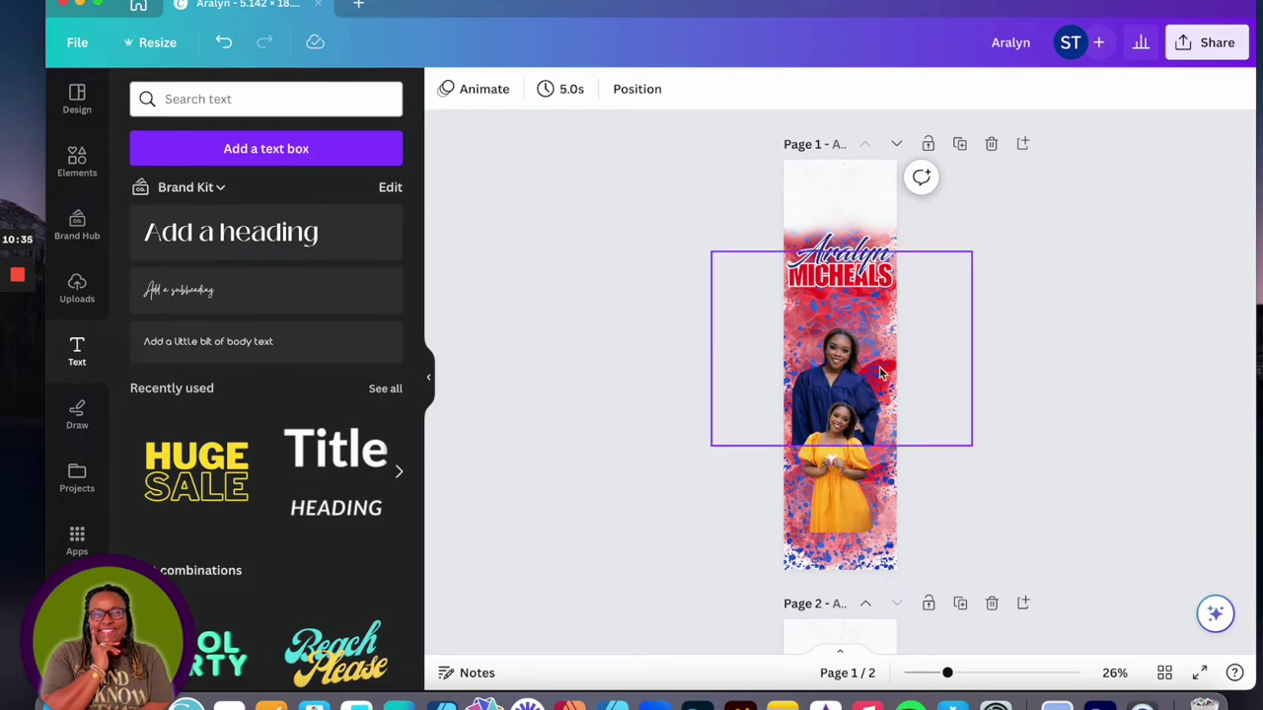
Move the navy-gown photo up and crop its top, left and right to the banner width.
left_click_drag(836, 350, 837, 318)
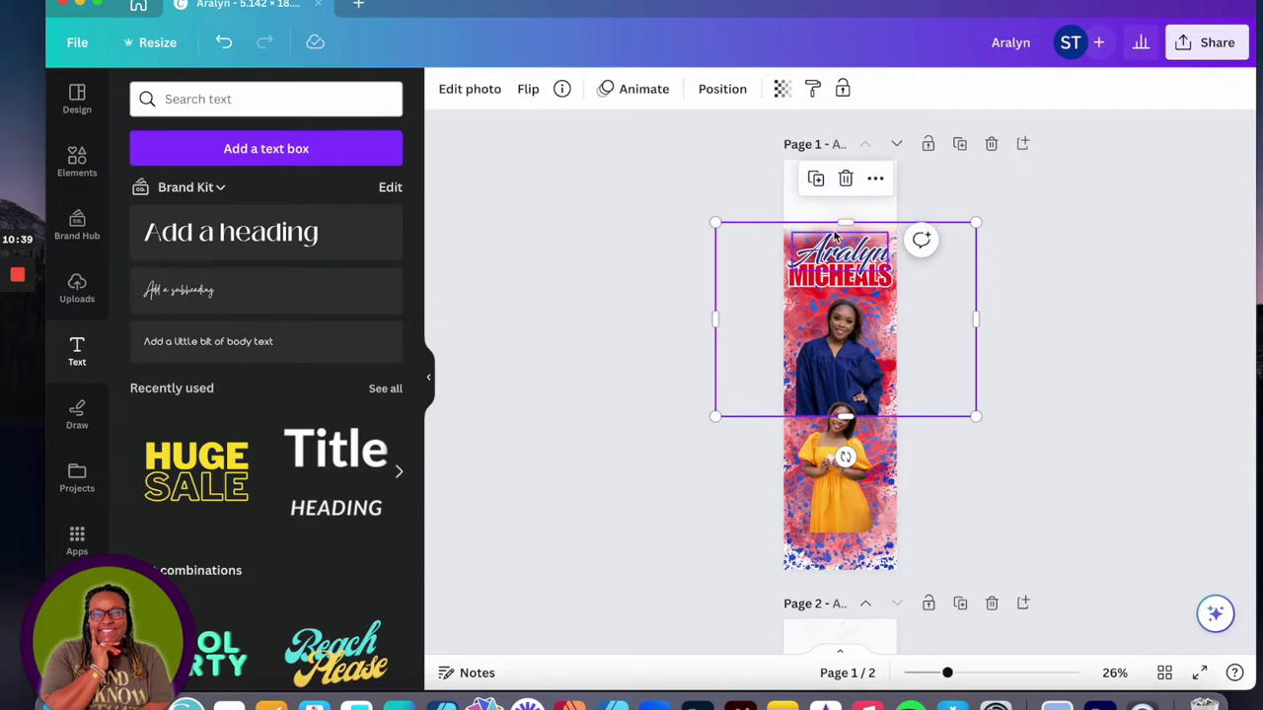
left_click_drag(843, 223, 846, 290)
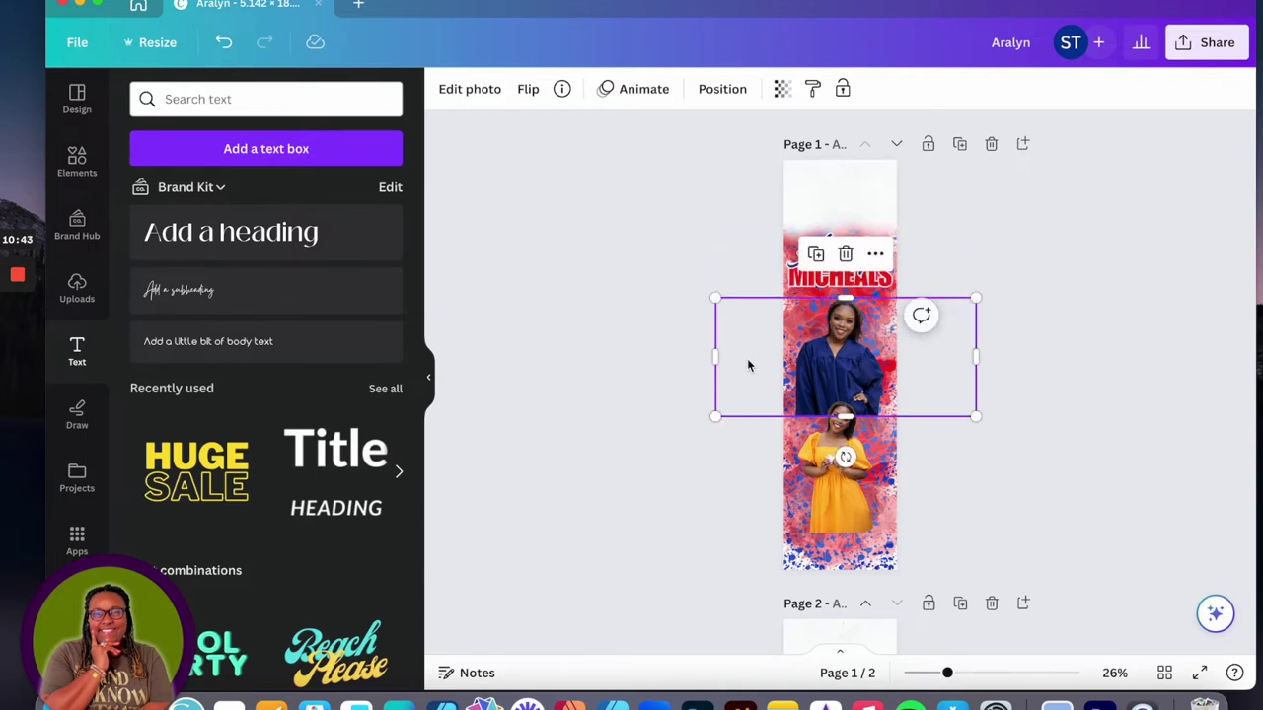
left_click_drag(715, 359, 792, 358)
left_click_drag(976, 355, 890, 355)
left_click(1049, 293)
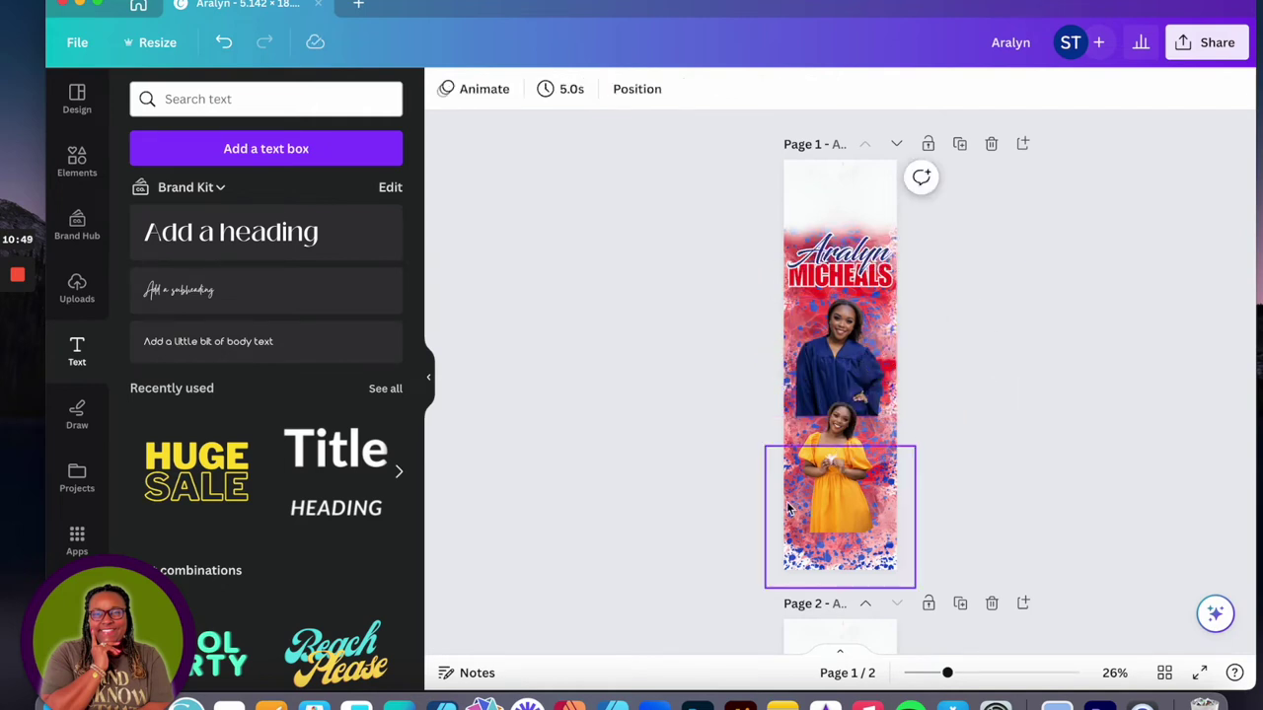
Crop the yellow-dress photo's top and right side.
left_click(824, 476)
left_click_drag(846, 379, 845, 397)
left_click_drag(896, 462, 881, 461)
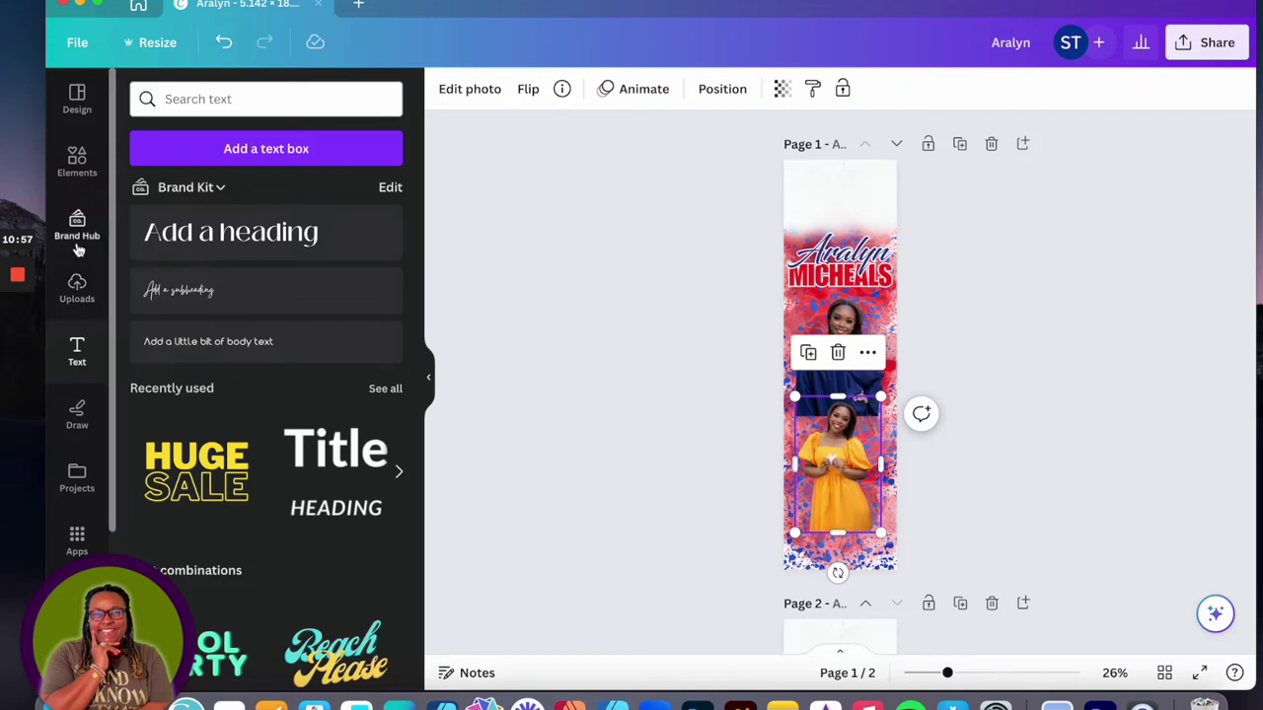
Add the Spartans school logo from Uploads and place it over the lower yellow-dress photo.
left_click(77, 287)
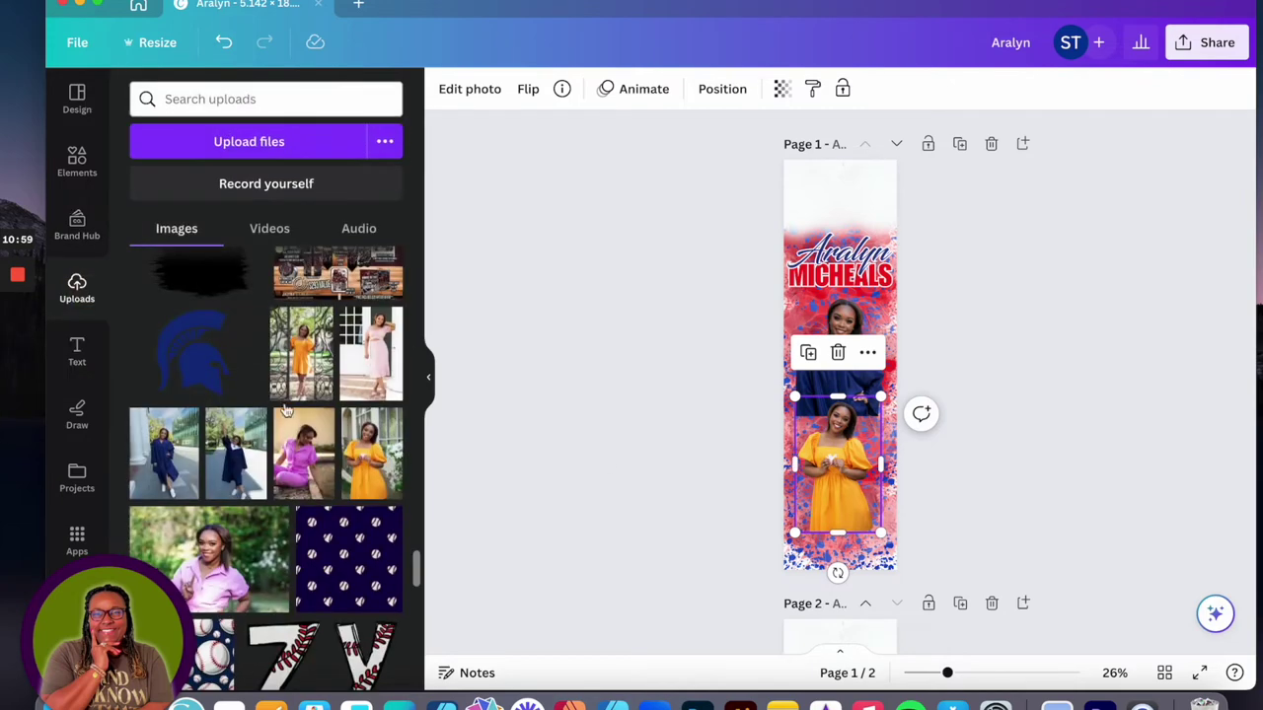
scroll(263, 449, "up", 10)
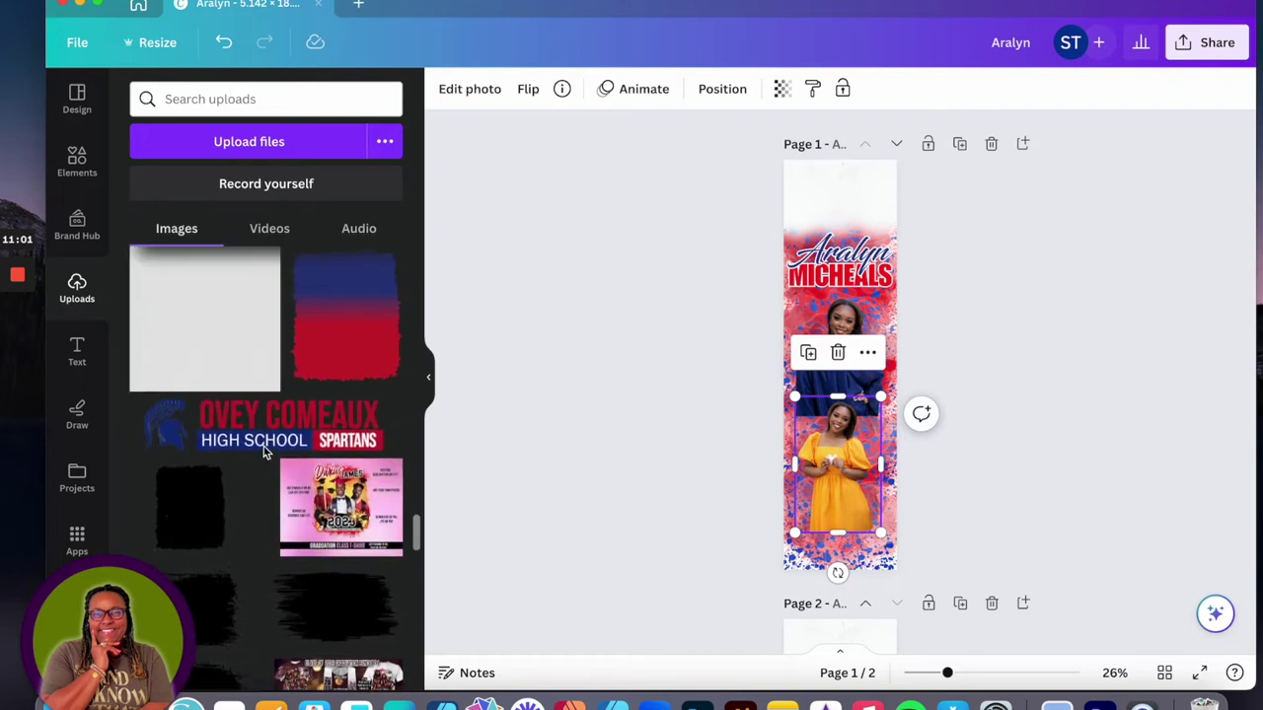
left_click(268, 440)
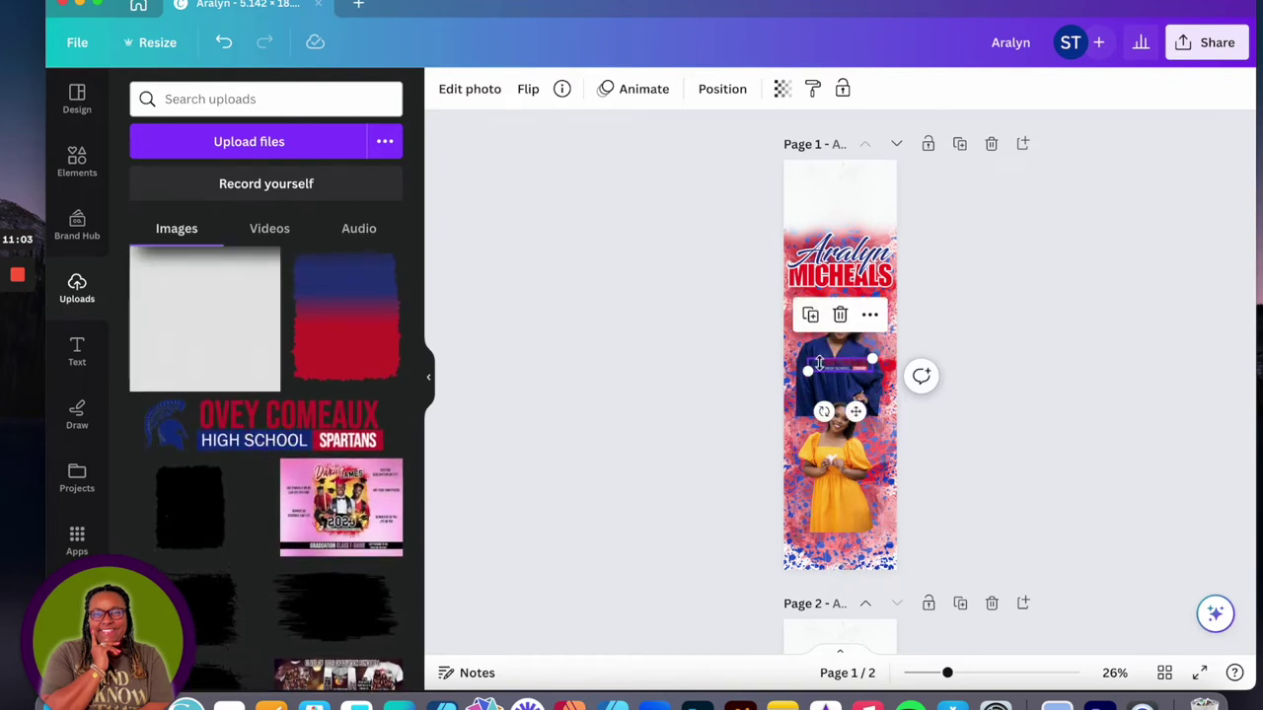
left_click(1083, 279)
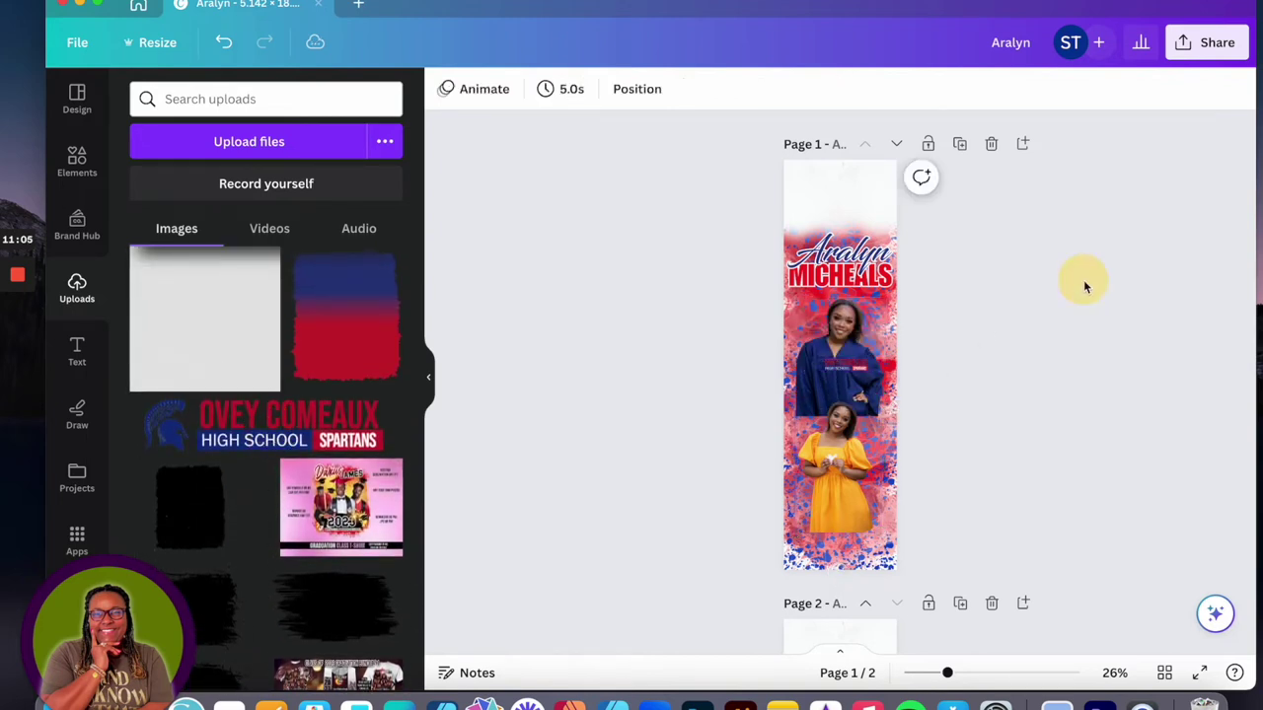
left_click(843, 371)
left_click_drag(844, 371, 858, 514)
left_click(966, 471)
left_click(1031, 446)
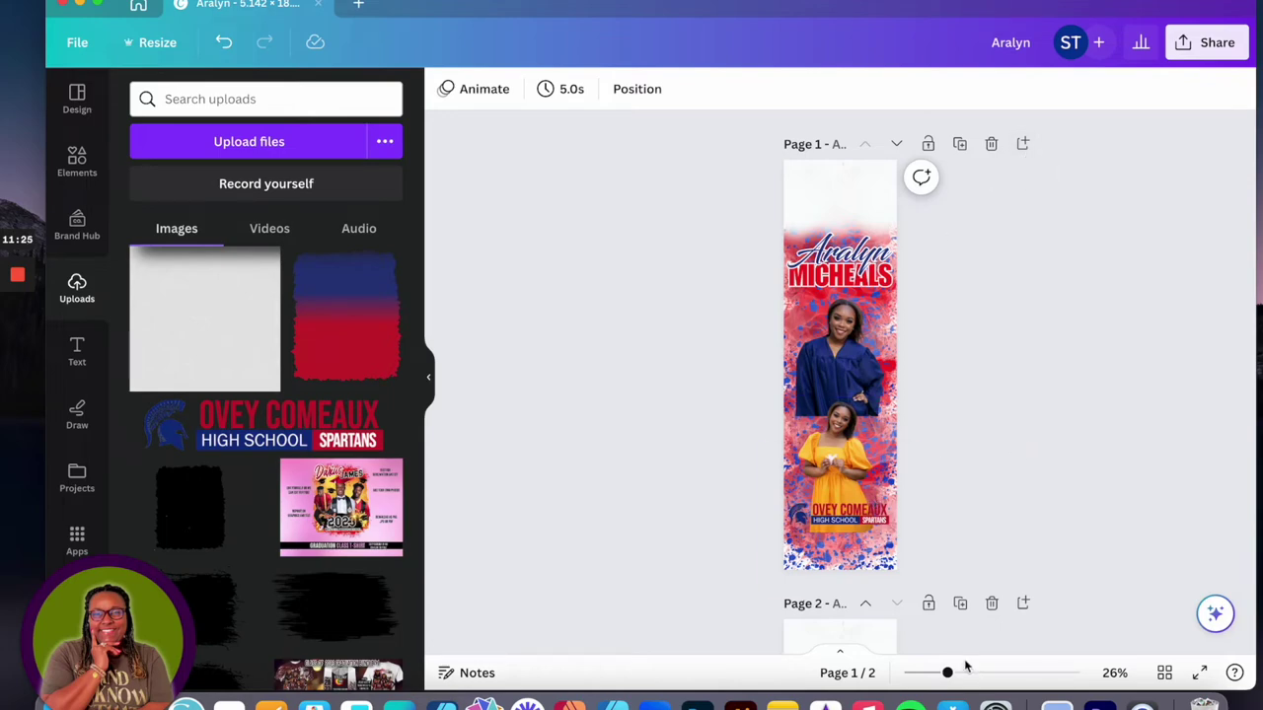
left_click_drag(950, 675, 975, 673)
scroll(947, 524, "down", 2)
scroll(947, 526, "down", 3)
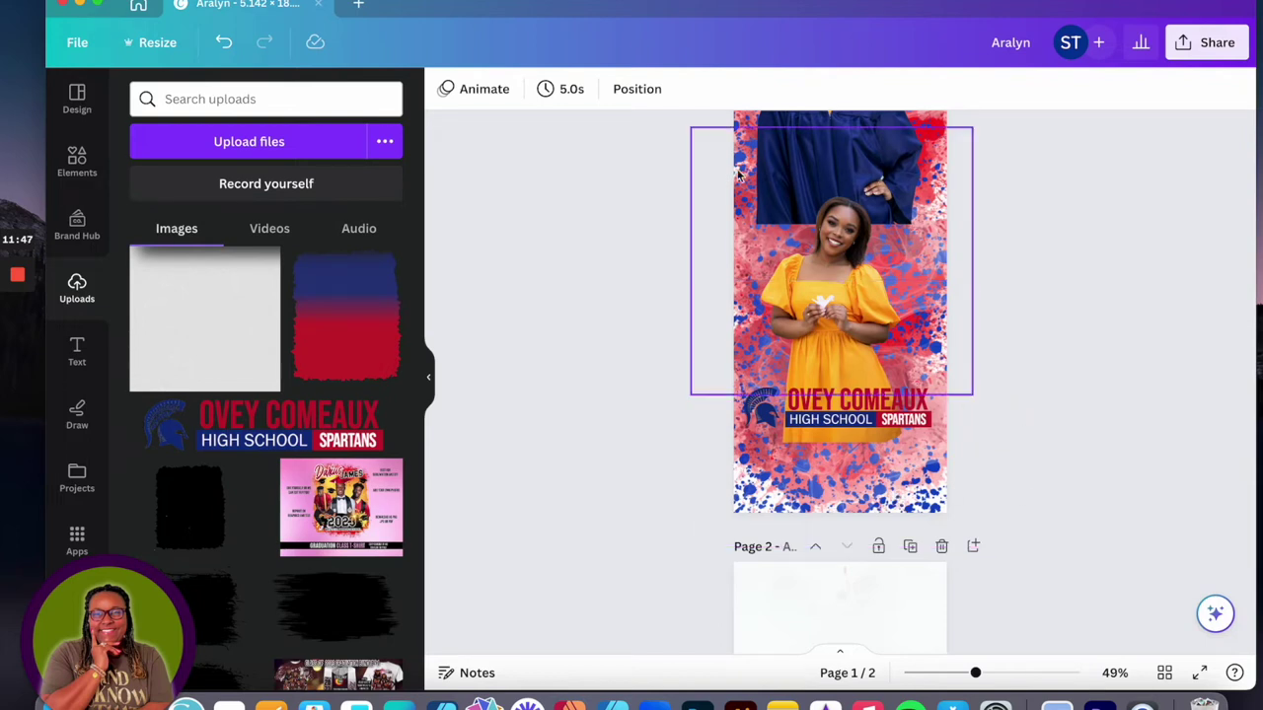
left_click_drag(976, 675, 946, 674)
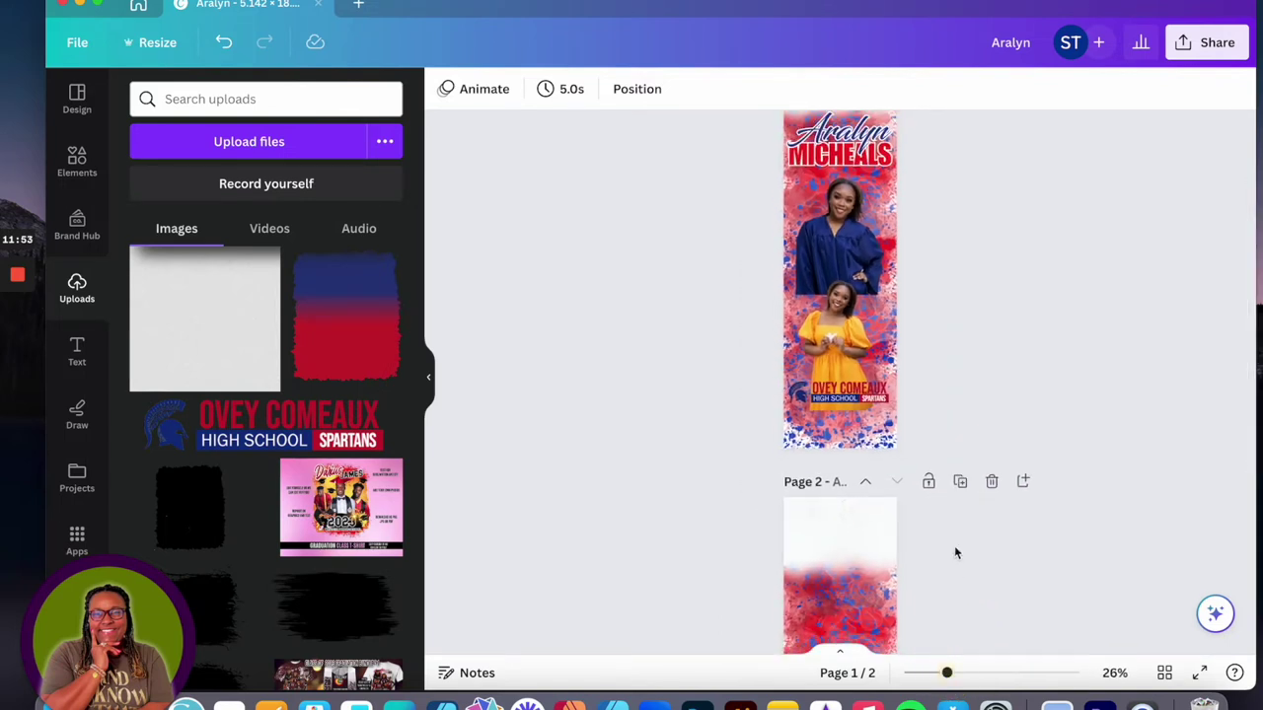
Add a heading text box to page 2, type 'Chr', and move it higher.
scroll(955, 553, "down", 5)
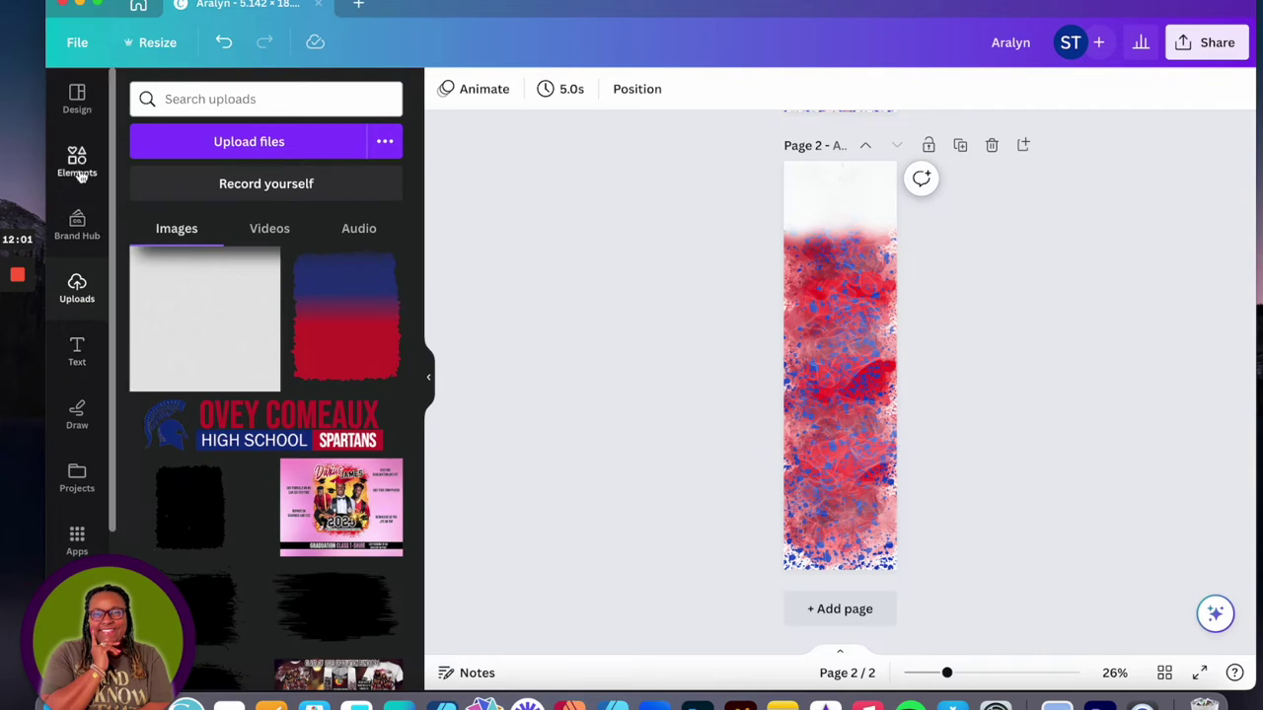
left_click(83, 356)
left_click(301, 235)
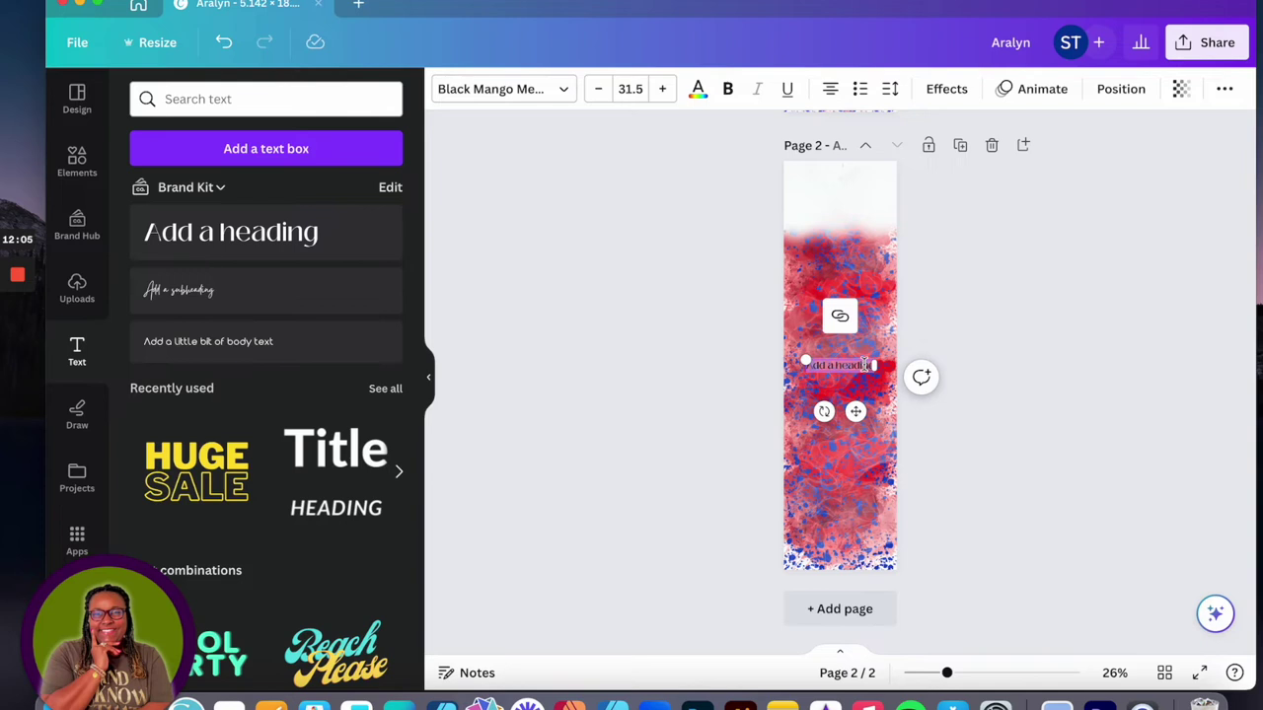
type("Chr")
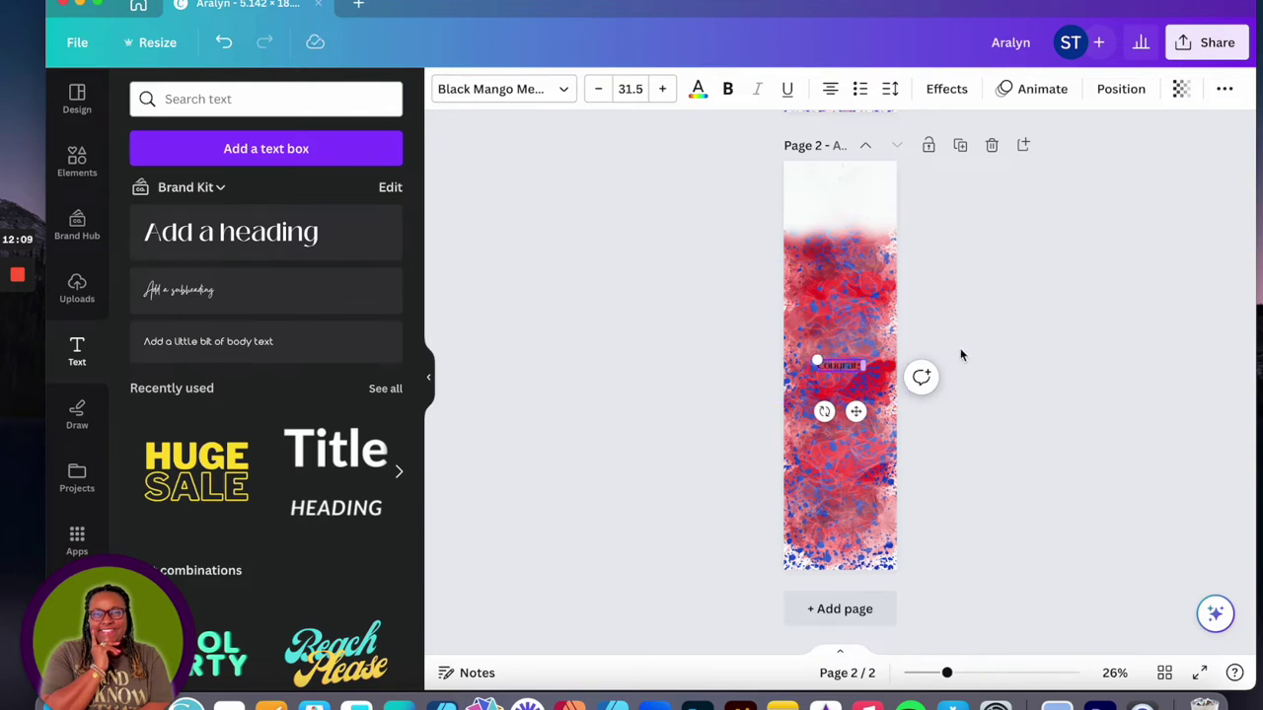
left_click(967, 314)
left_click(829, 366)
left_click_drag(829, 366, 810, 250)
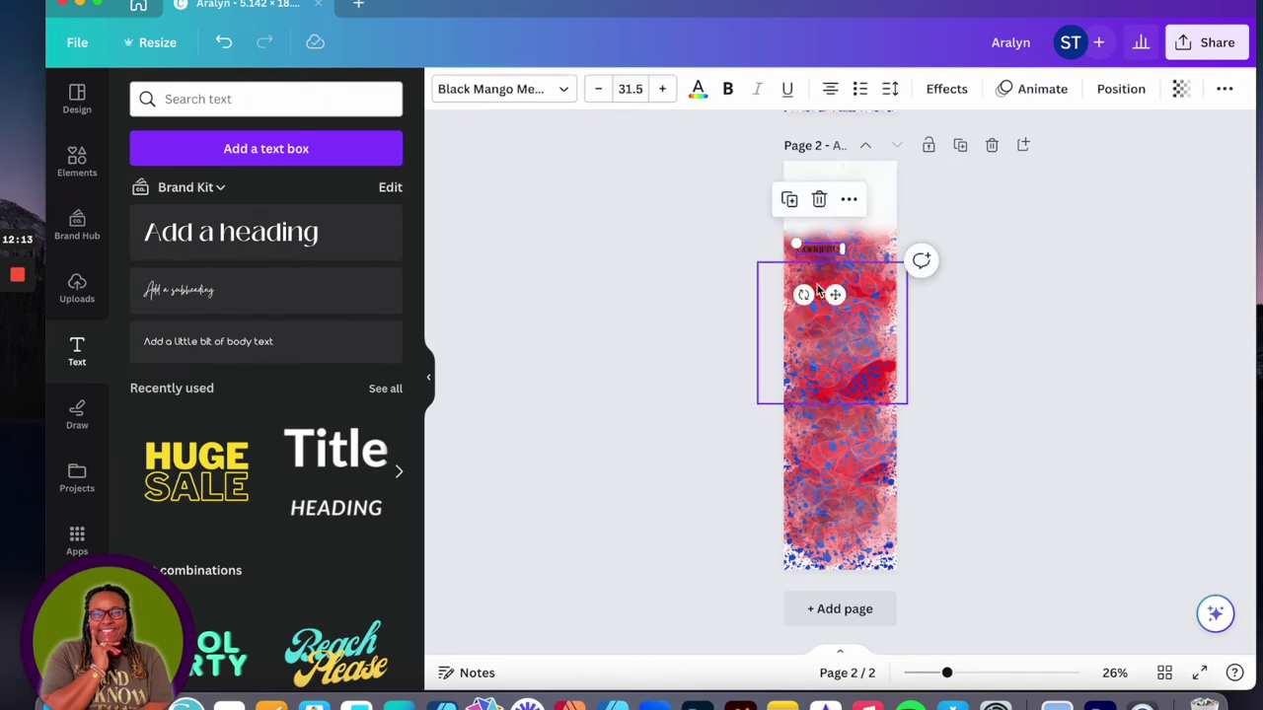
Place a resized copy of Congrats lower on page 2 and drag in another heading.
left_click(827, 261)
left_click_drag(827, 261, 831, 465)
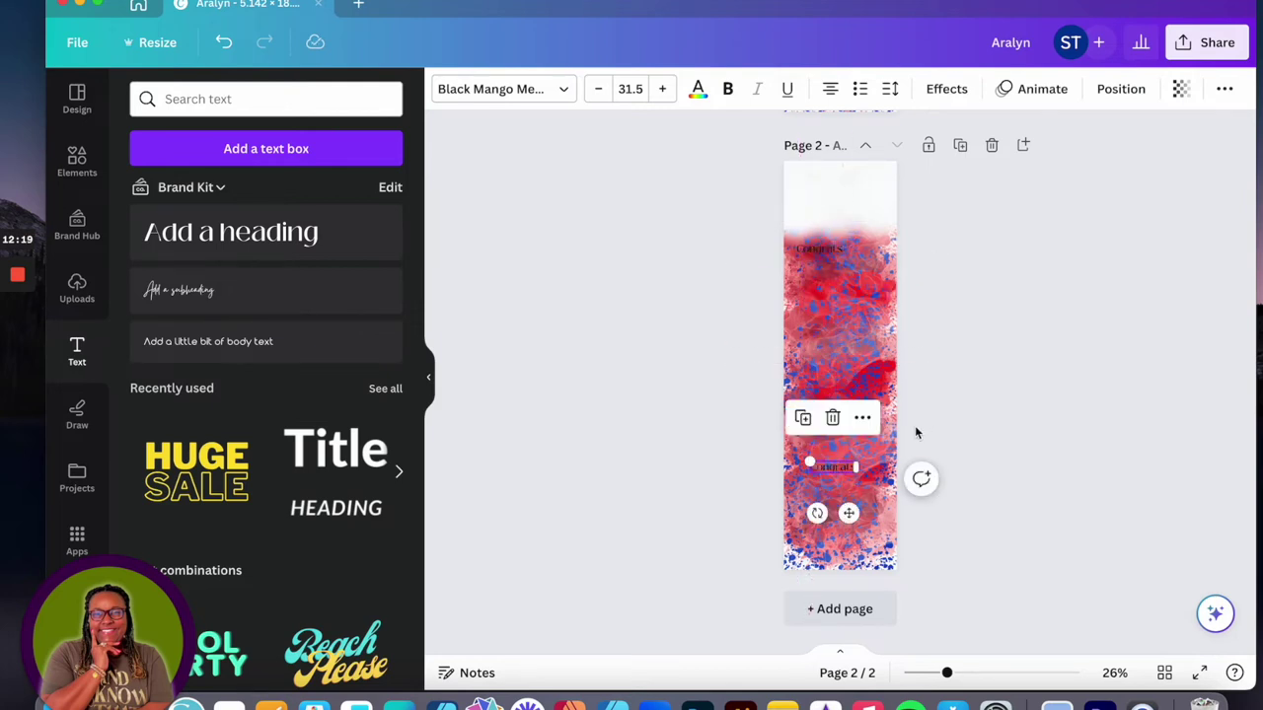
left_click(839, 466)
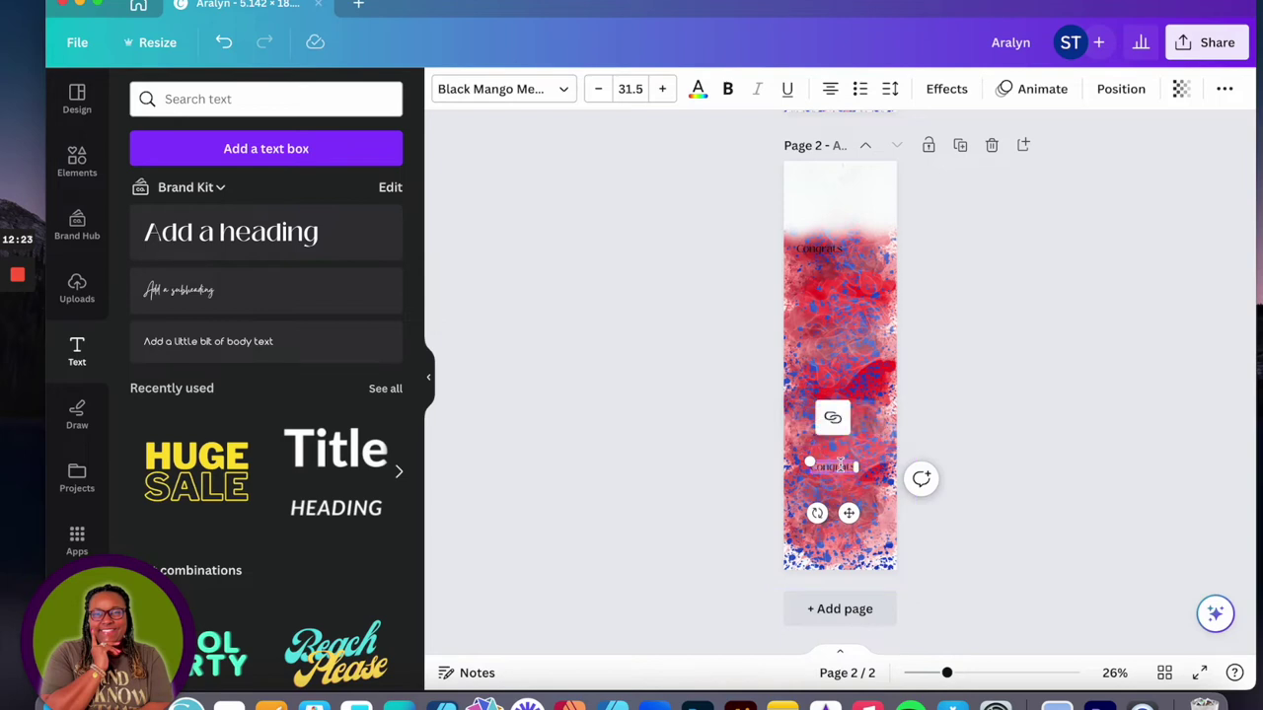
left_click_drag(810, 463, 829, 461)
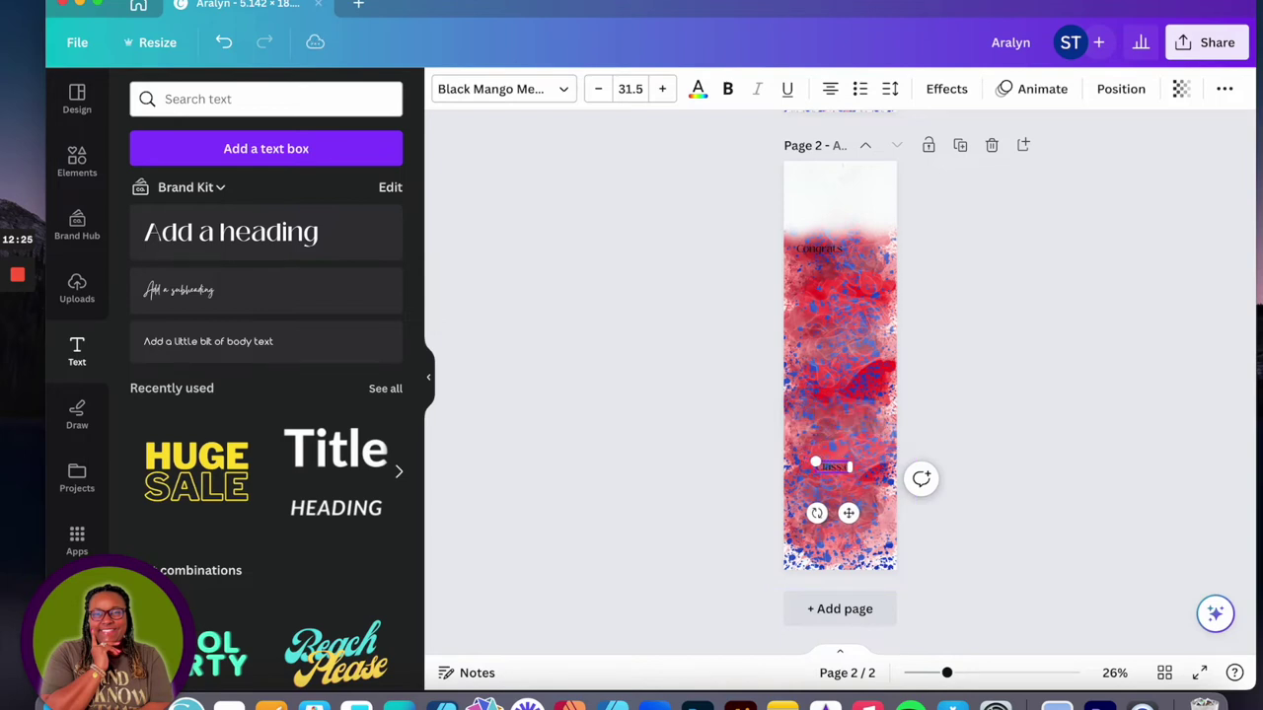
left_click(1074, 414)
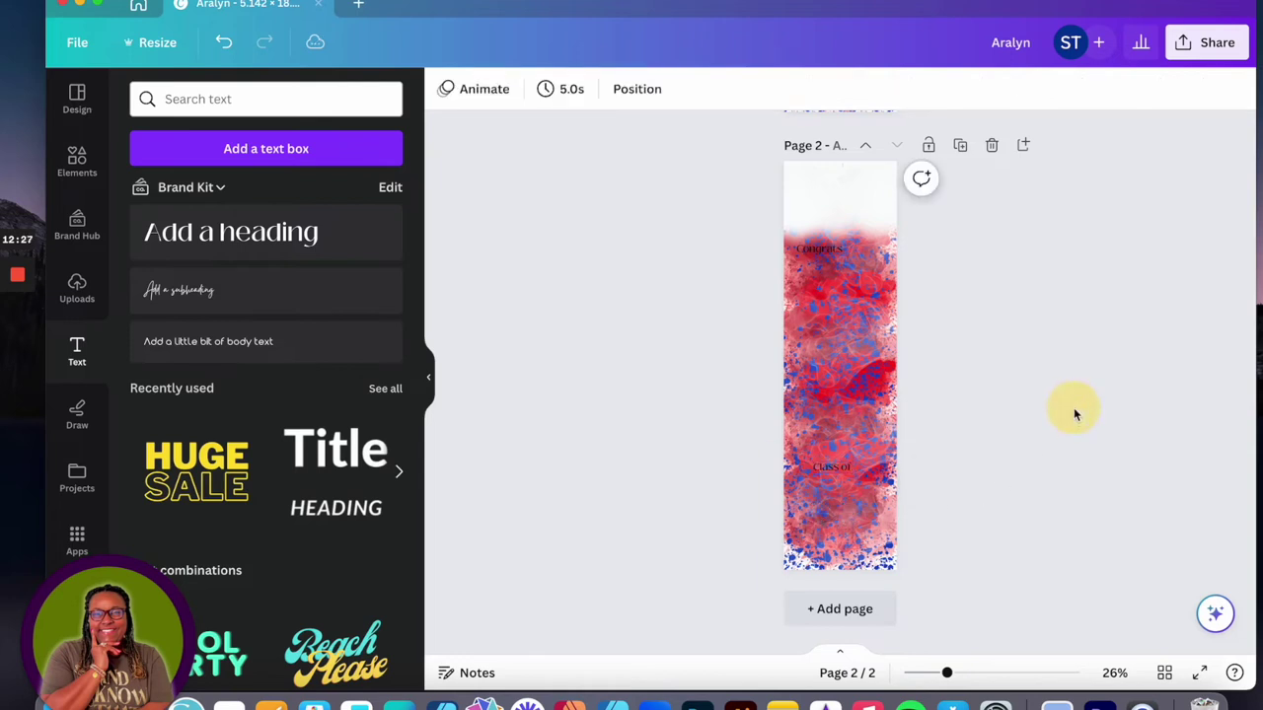
left_click(835, 469)
left_click(828, 254)
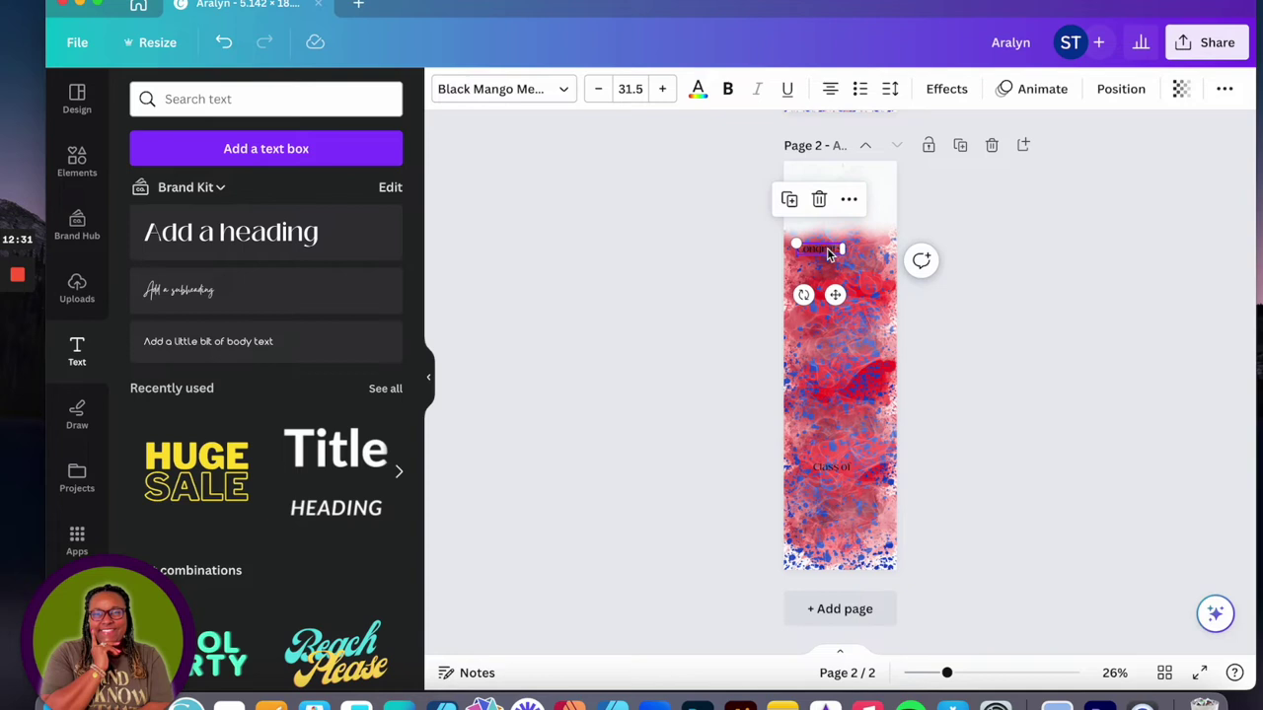
left_click_drag(240, 243, 701, 204)
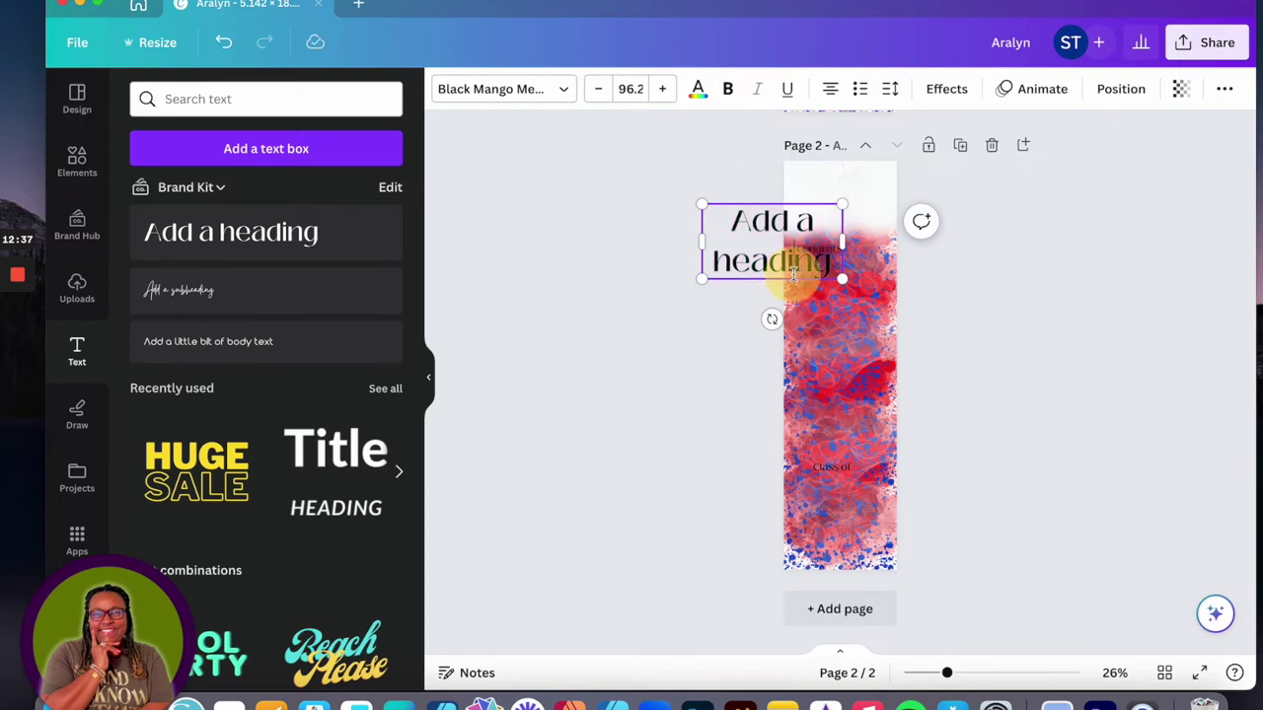
Move the heading below Congrats and retype it as G, R, A, D on separate lines.
left_click(1026, 296)
left_click(815, 275)
left_click_drag(815, 275, 883, 339)
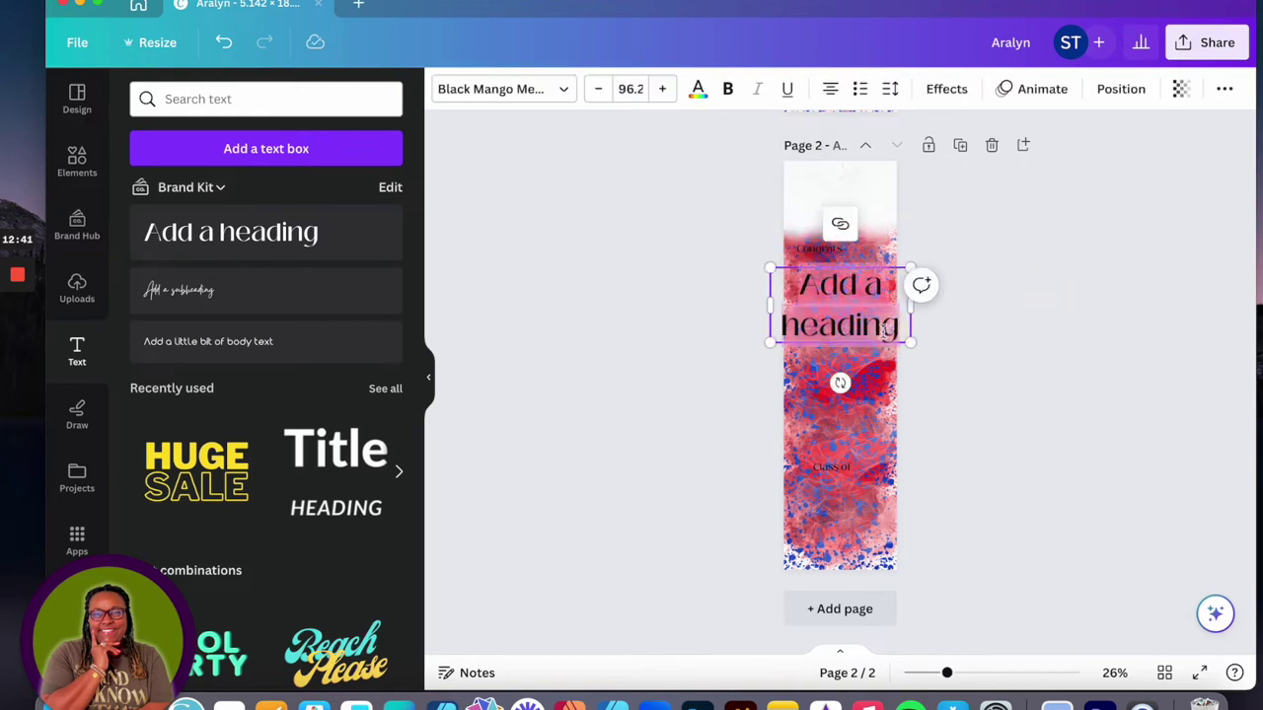
type("G")
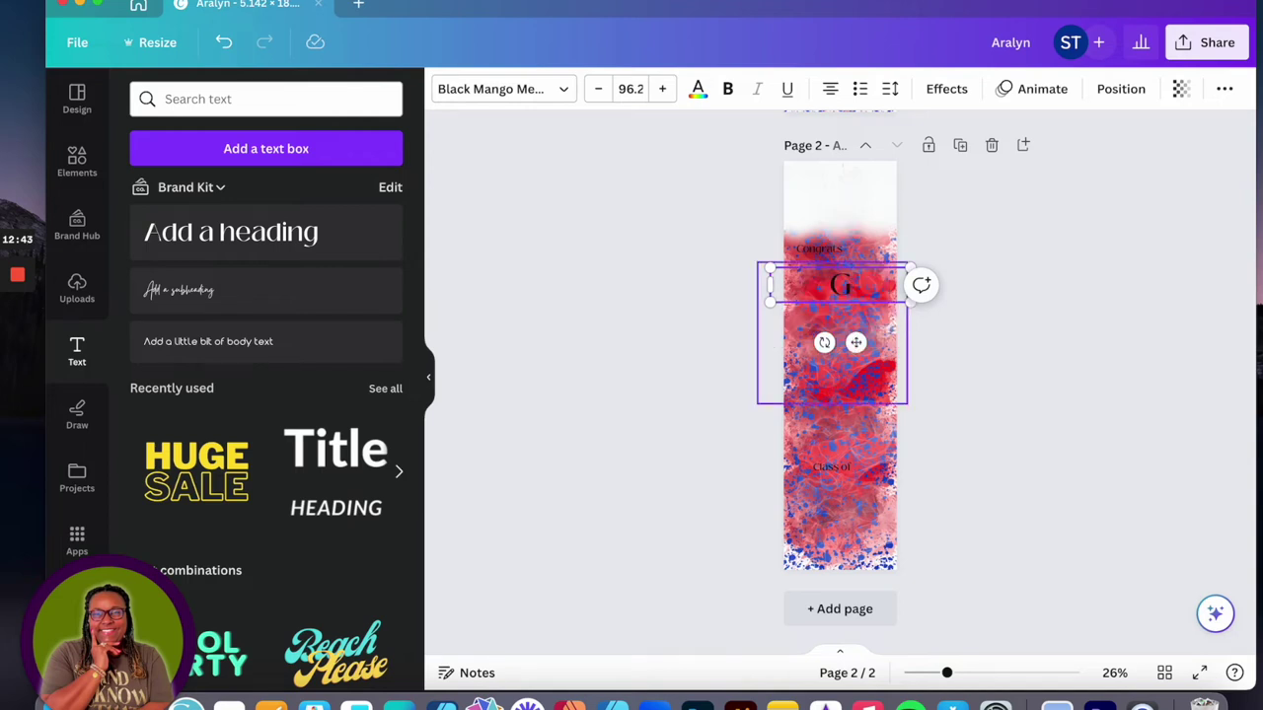
key("Return")
type("R")
key("Return")
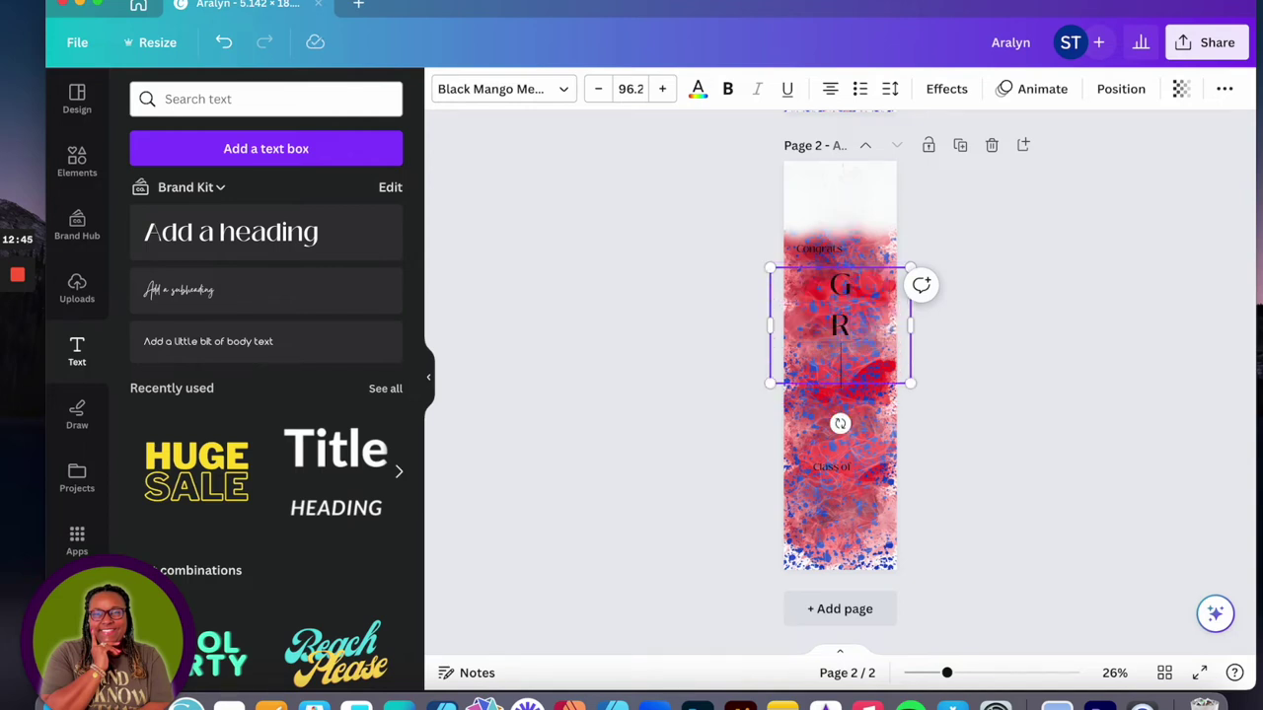
type("A")
key("Return")
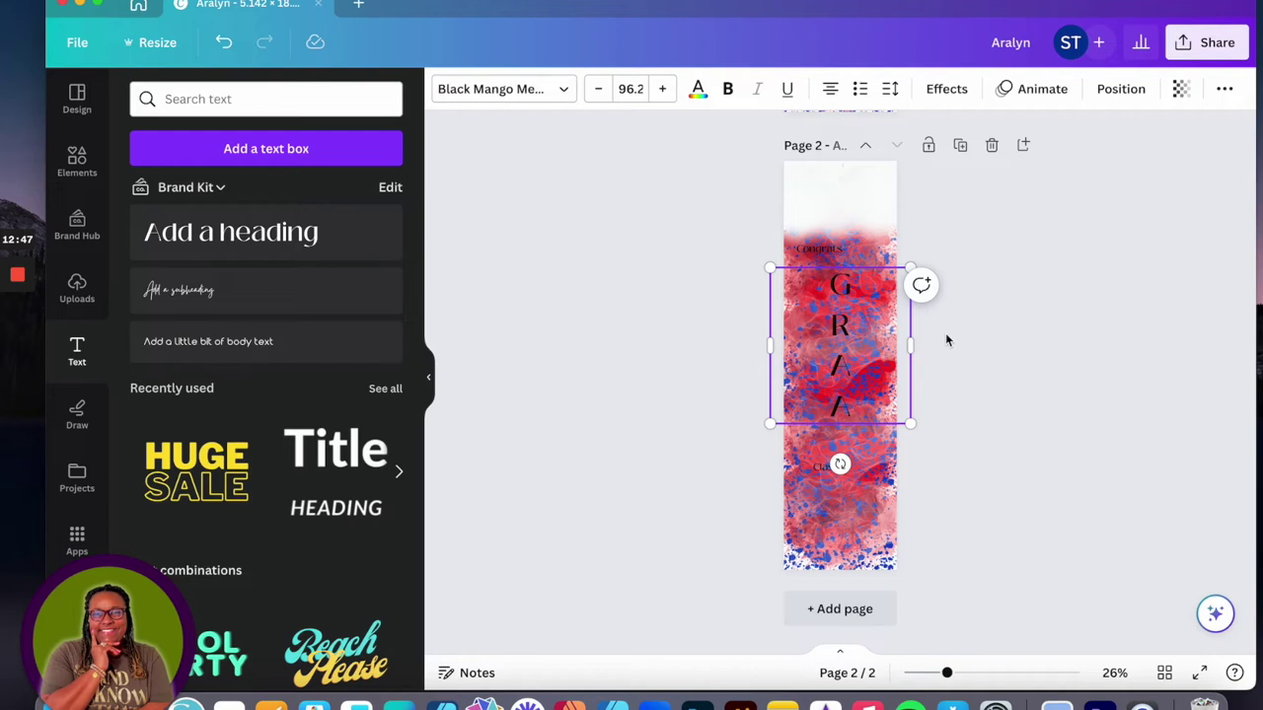
key("BackSpace")
type("D")
Enlarge the stacked GRAD text to size 172 and centre it on page 2.
left_click(1154, 336)
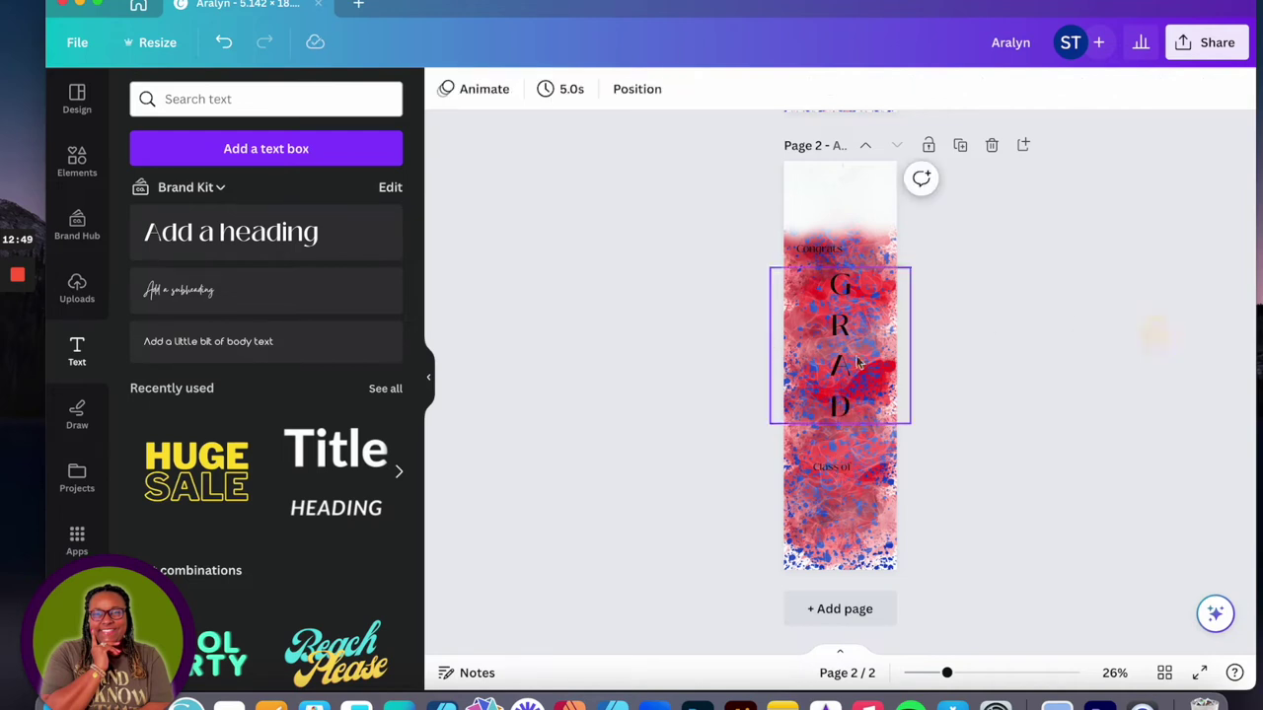
left_click(851, 345)
left_click_drag(910, 424, 989, 575)
left_click_drag(887, 379, 835, 370)
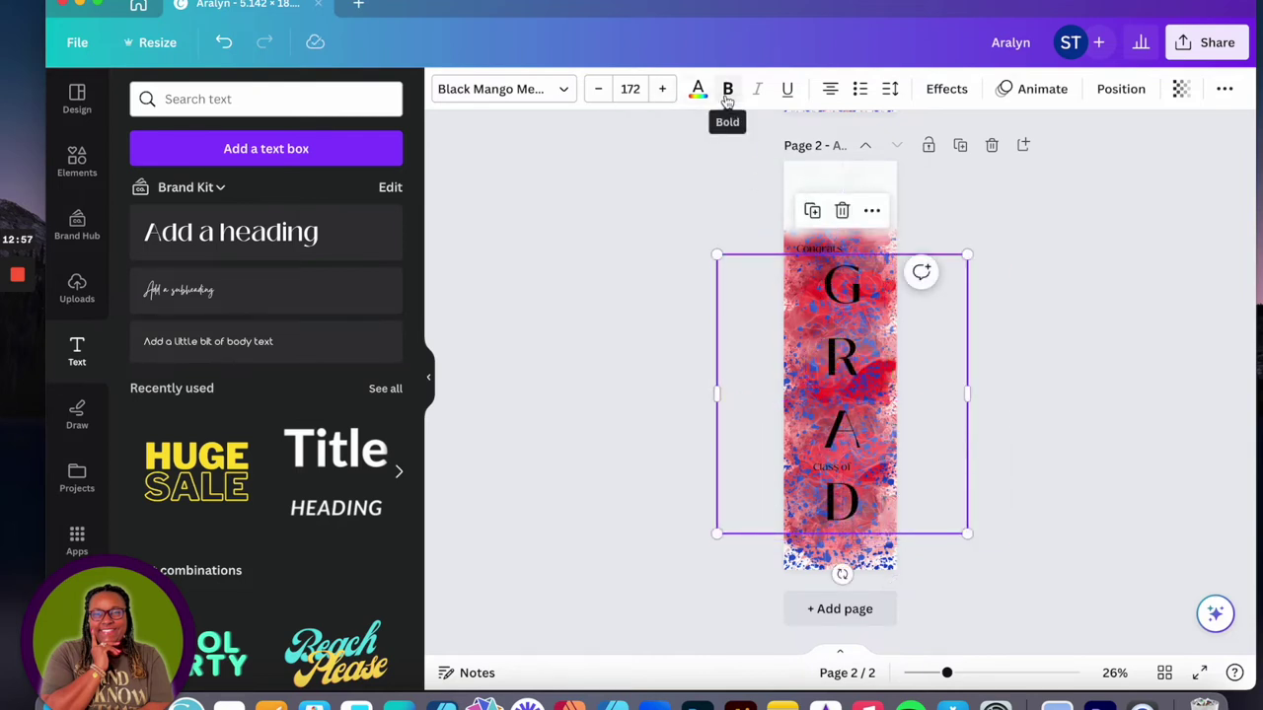
Set GRAD in the Impact font with tighter line spacing.
left_click(558, 87)
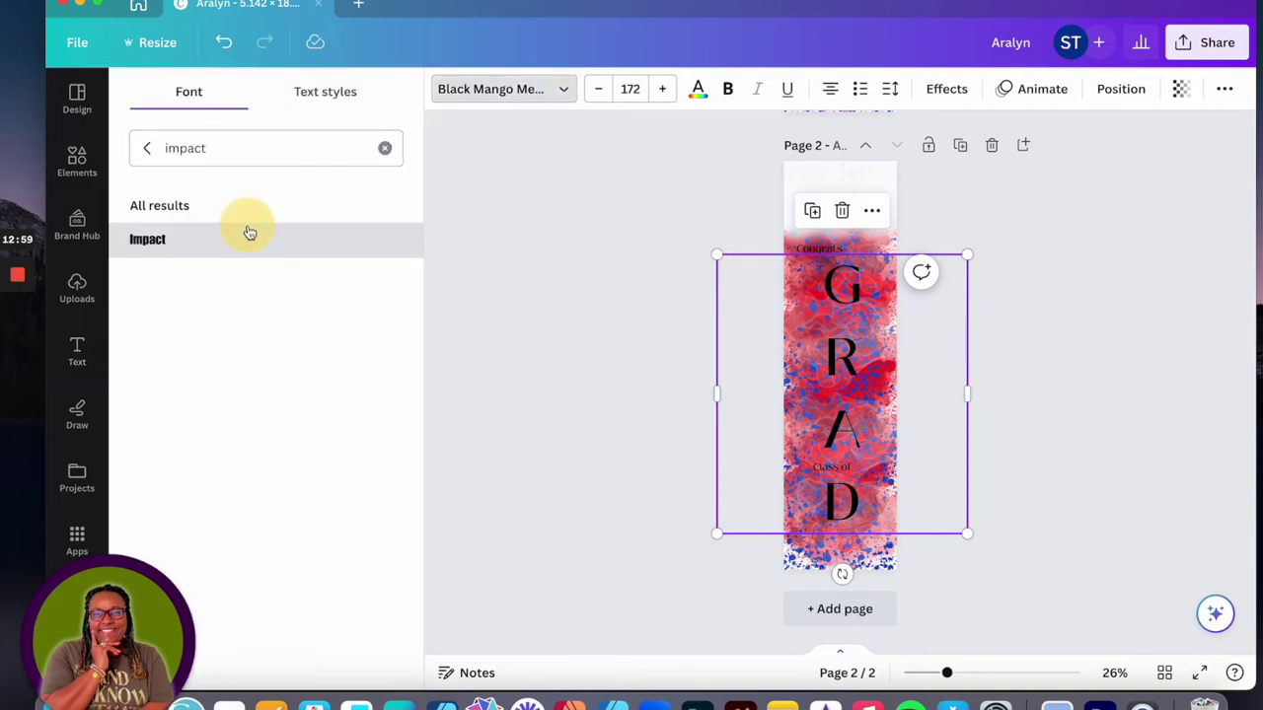
left_click(248, 237)
left_click(891, 89)
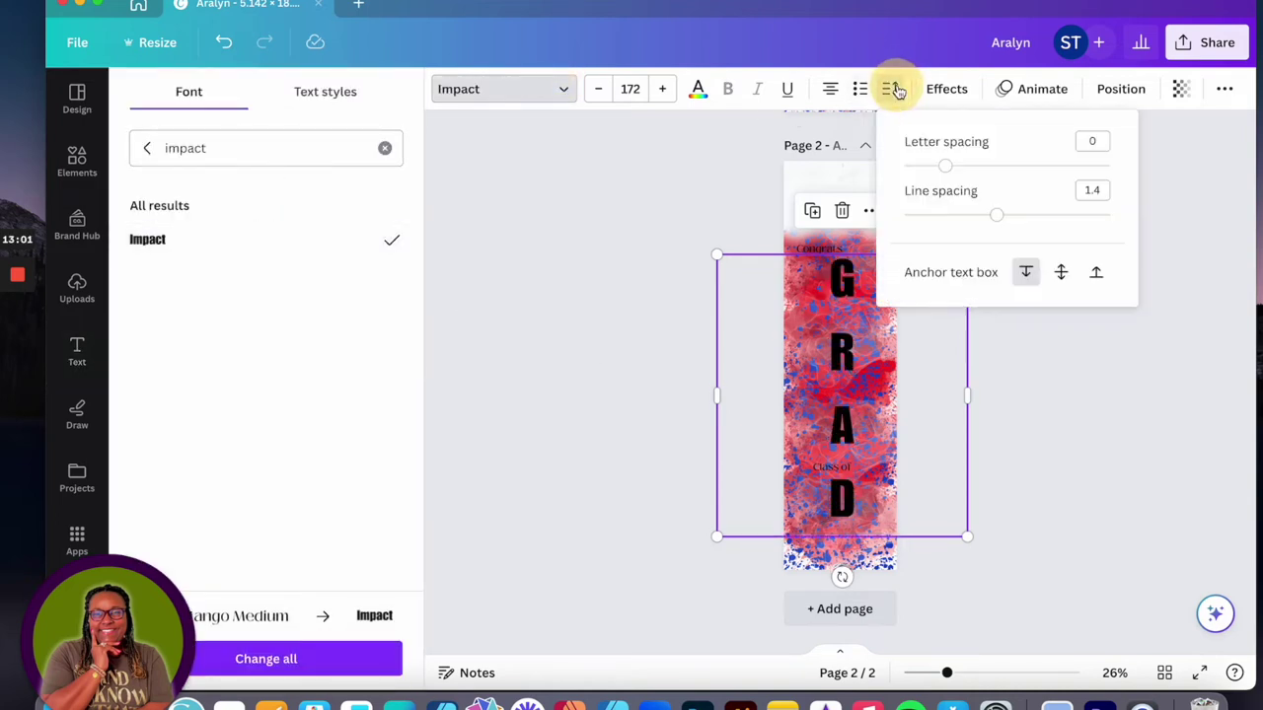
left_click_drag(997, 218, 924, 233)
Enlarge GRAD to size 291 to fill the banner height, narrowing and centring its box.
left_click_drag(966, 439, 1140, 570)
left_click_drag(909, 391, 824, 368)
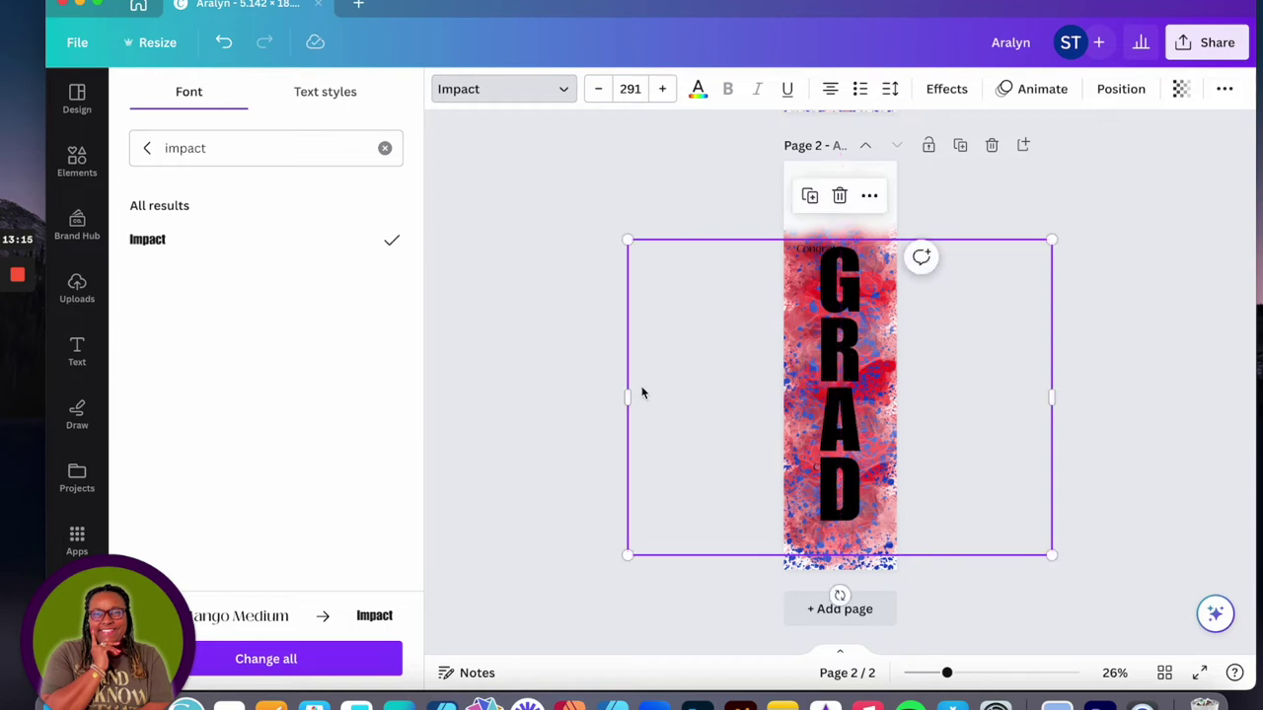
left_click_drag(627, 397, 904, 417)
left_click_drag(992, 375, 848, 385)
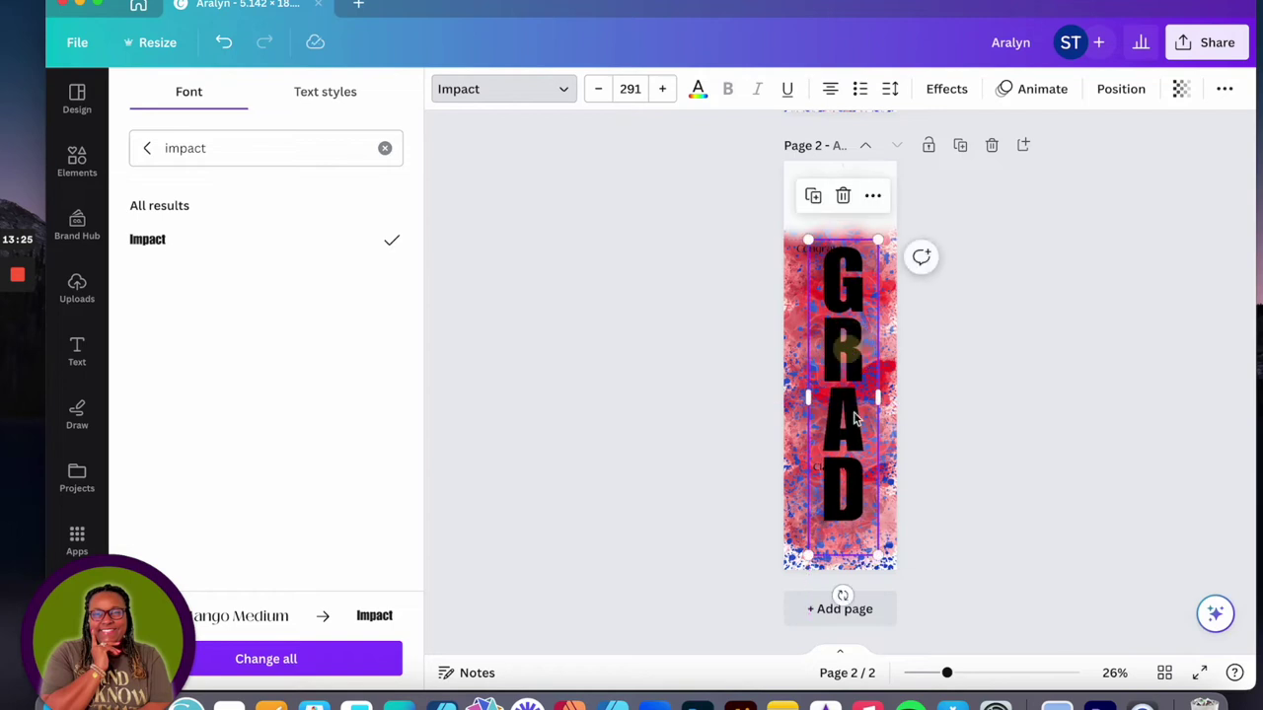
key("Escape")
left_click_drag(830, 367, 830, 371)
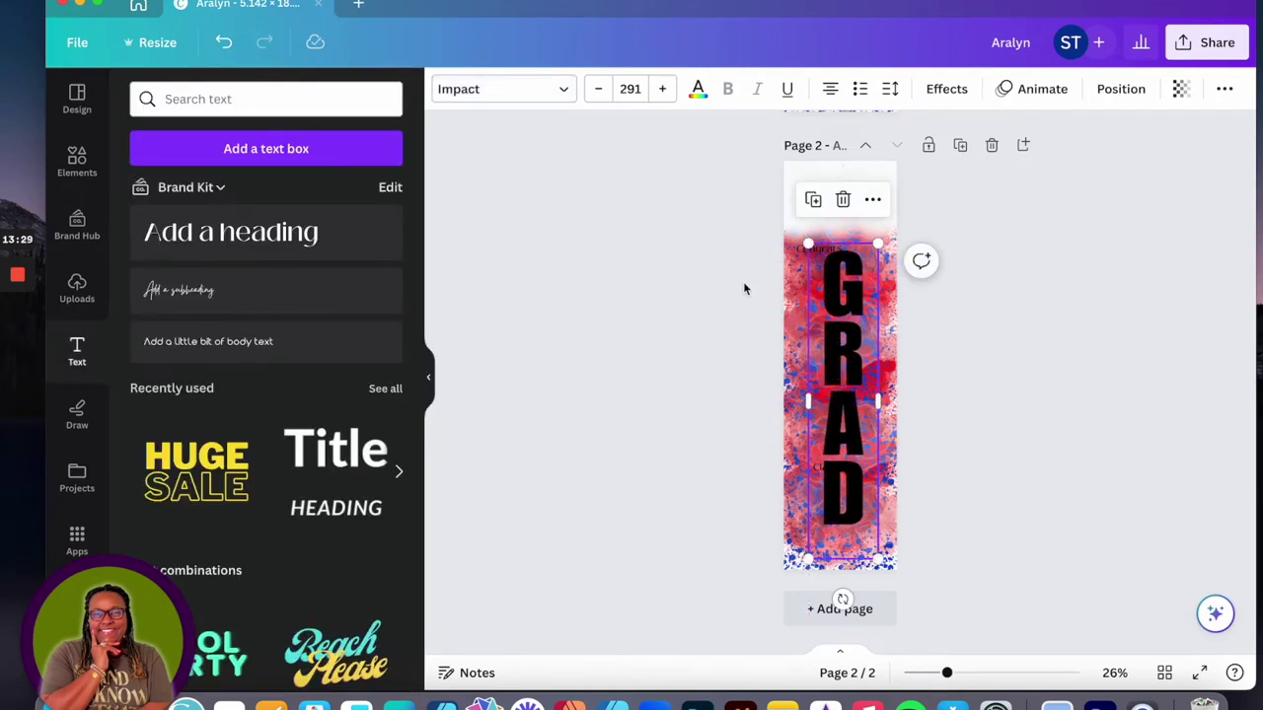
scroll(743, 281, "up", 4)
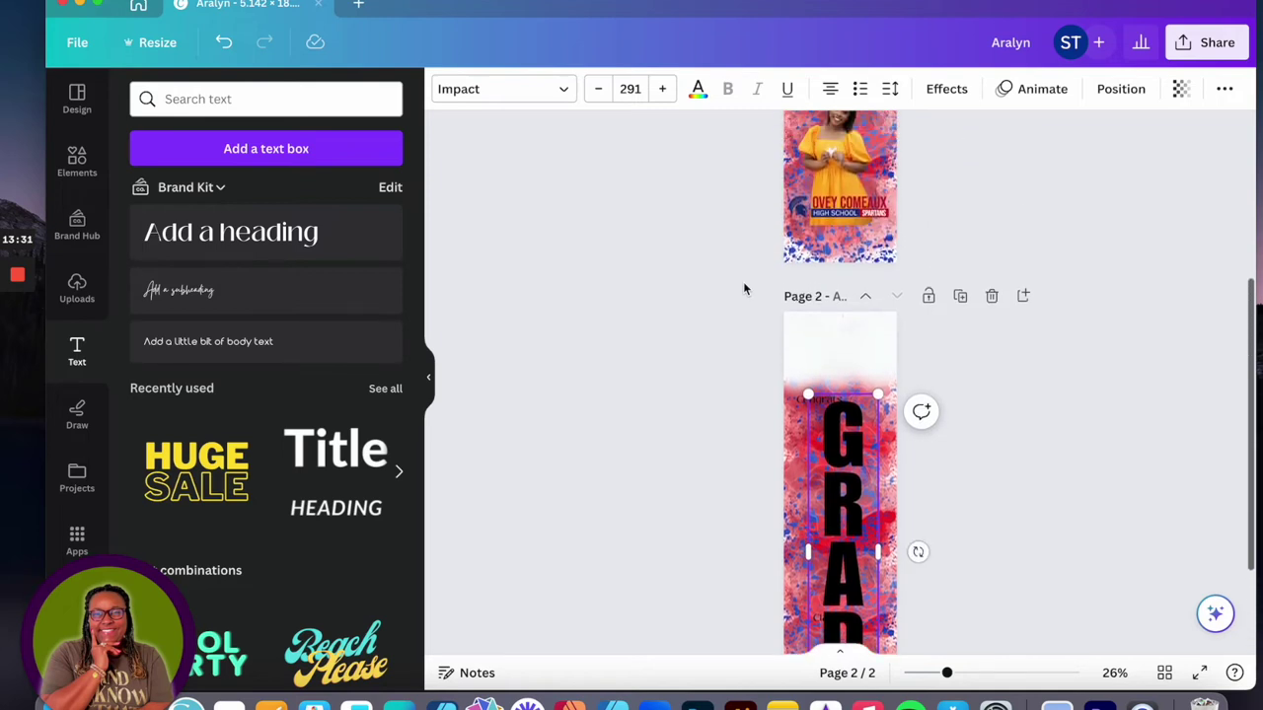
Colour the GRAD lettering navy.
left_click(695, 89)
left_click(243, 195)
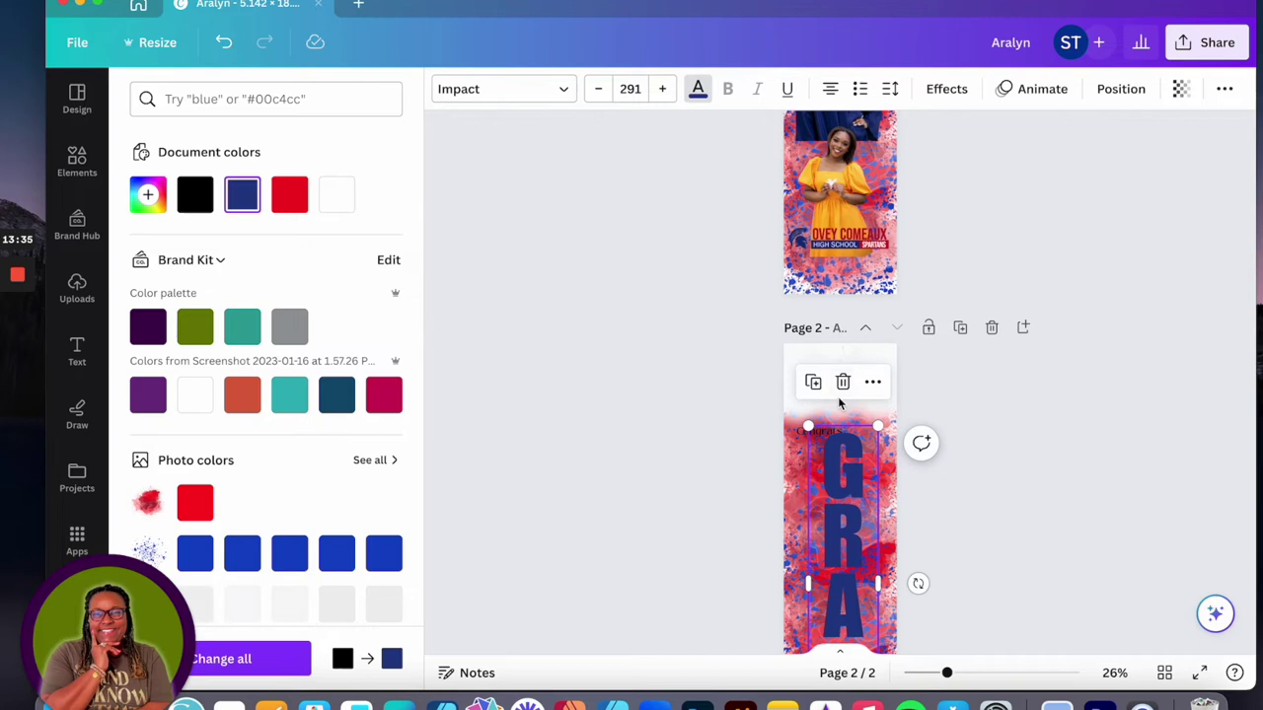
left_click(1023, 413)
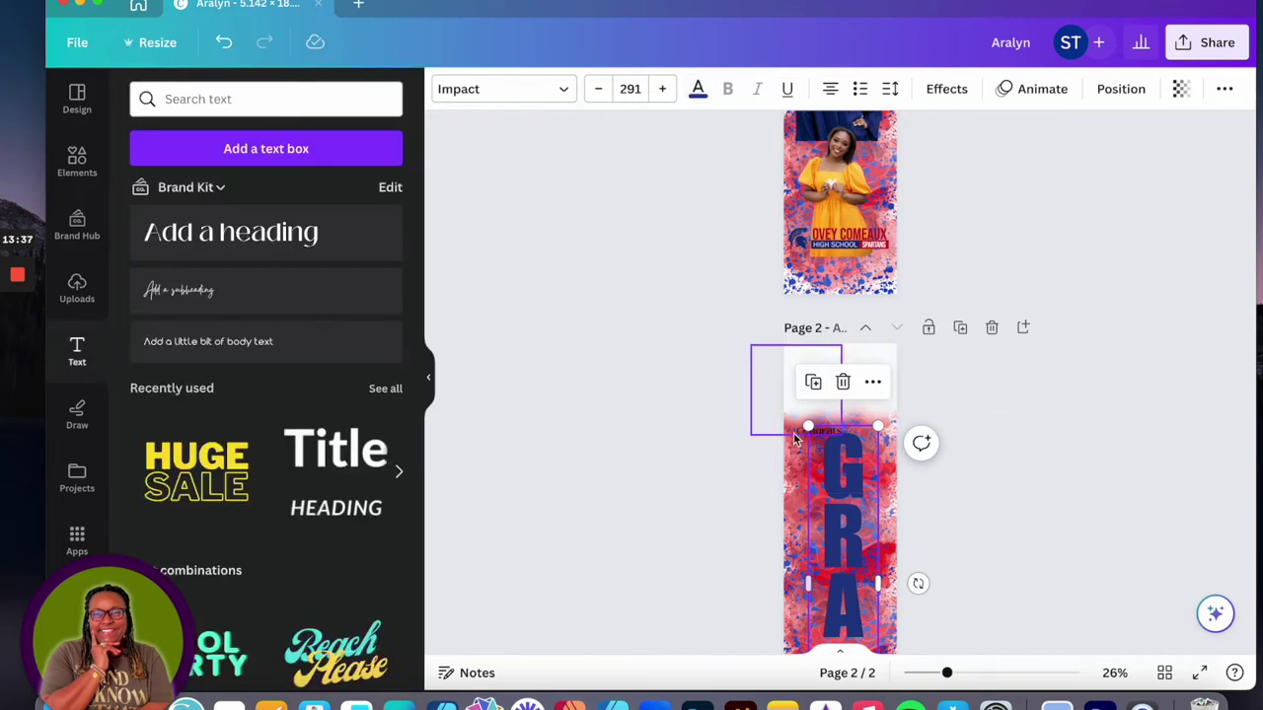
Send GRAD two layers backward so the Congrats text shows above it.
right_click(860, 462)
mouse_move(918, 473)
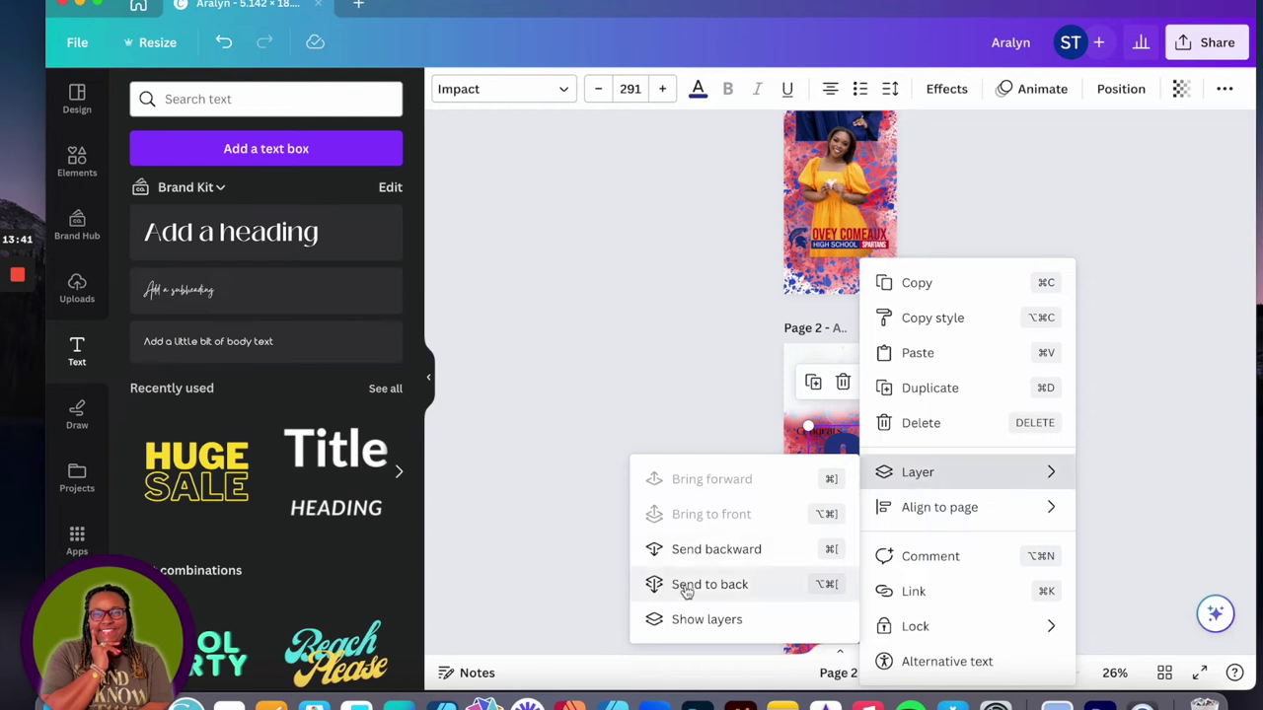
left_click(716, 549)
left_click(984, 507)
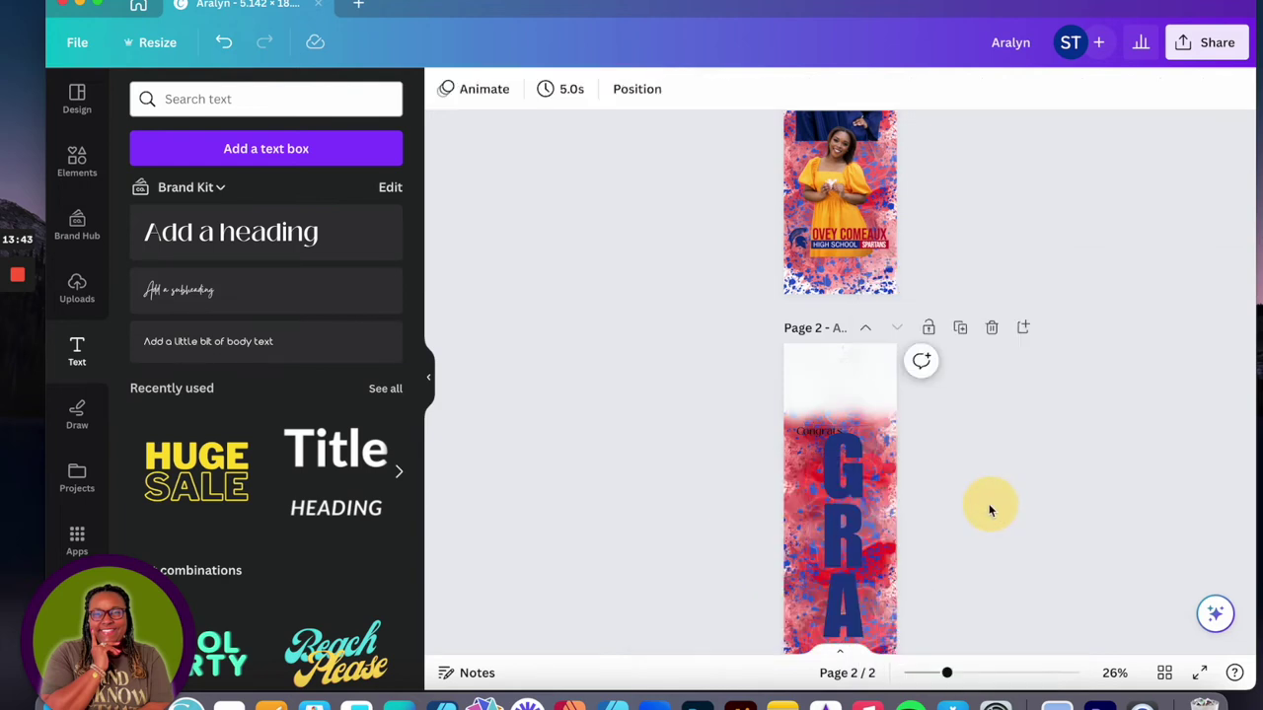
left_click(836, 476)
right_click(835, 474)
mouse_move(908, 476)
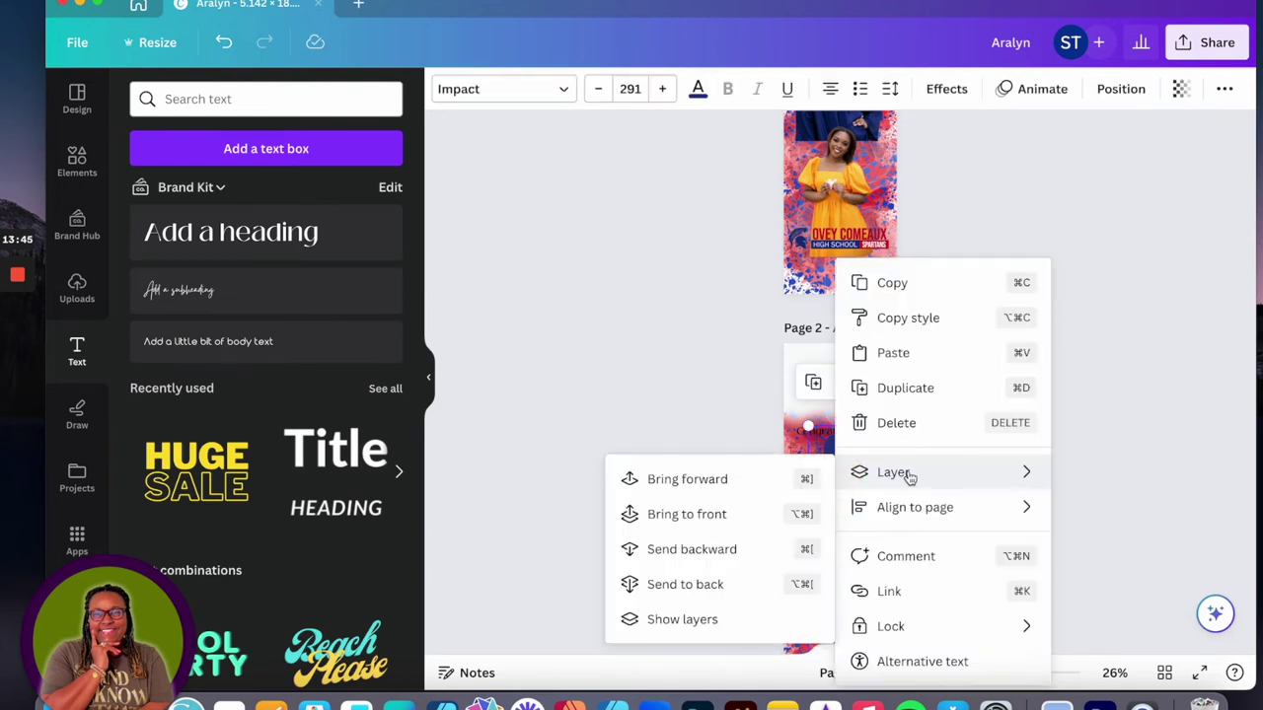
left_click(681, 553)
left_click(1058, 523)
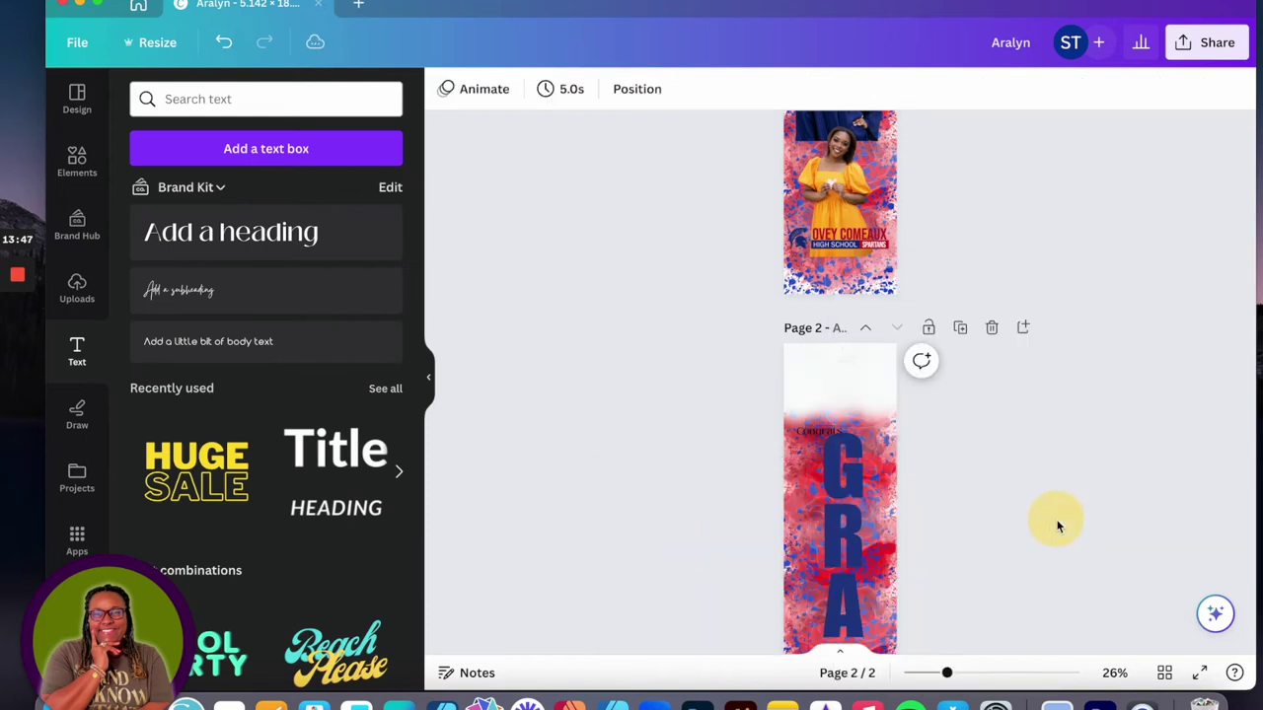
left_click(804, 432)
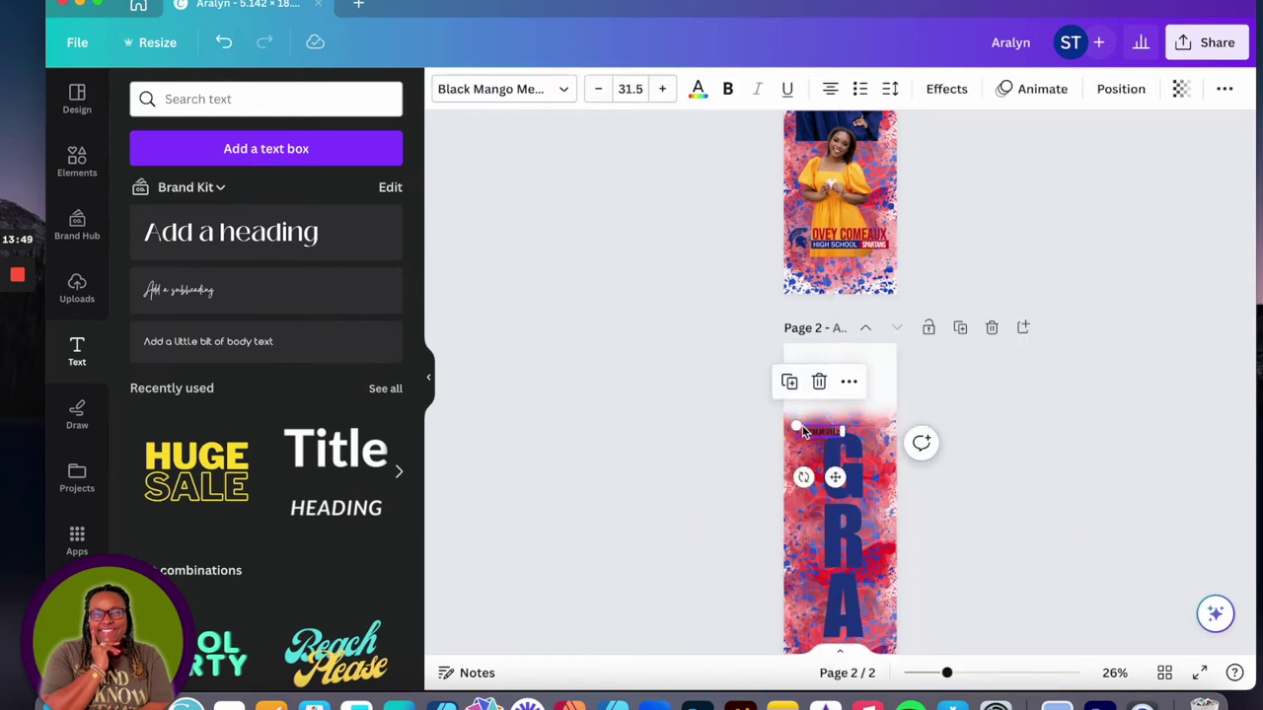
Enlarge Congrats, move it over the top of GRAD, and set it in Blacksword script.
left_click_drag(797, 426, 729, 412)
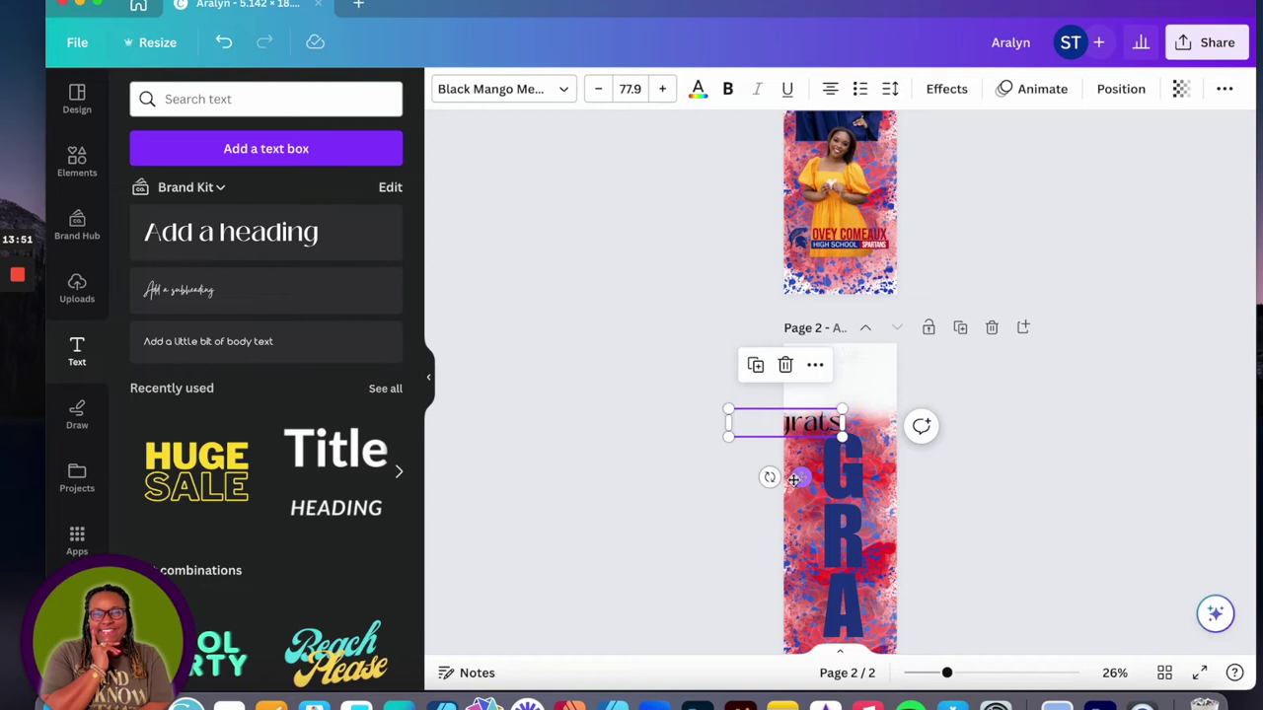
left_click_drag(800, 478, 858, 493)
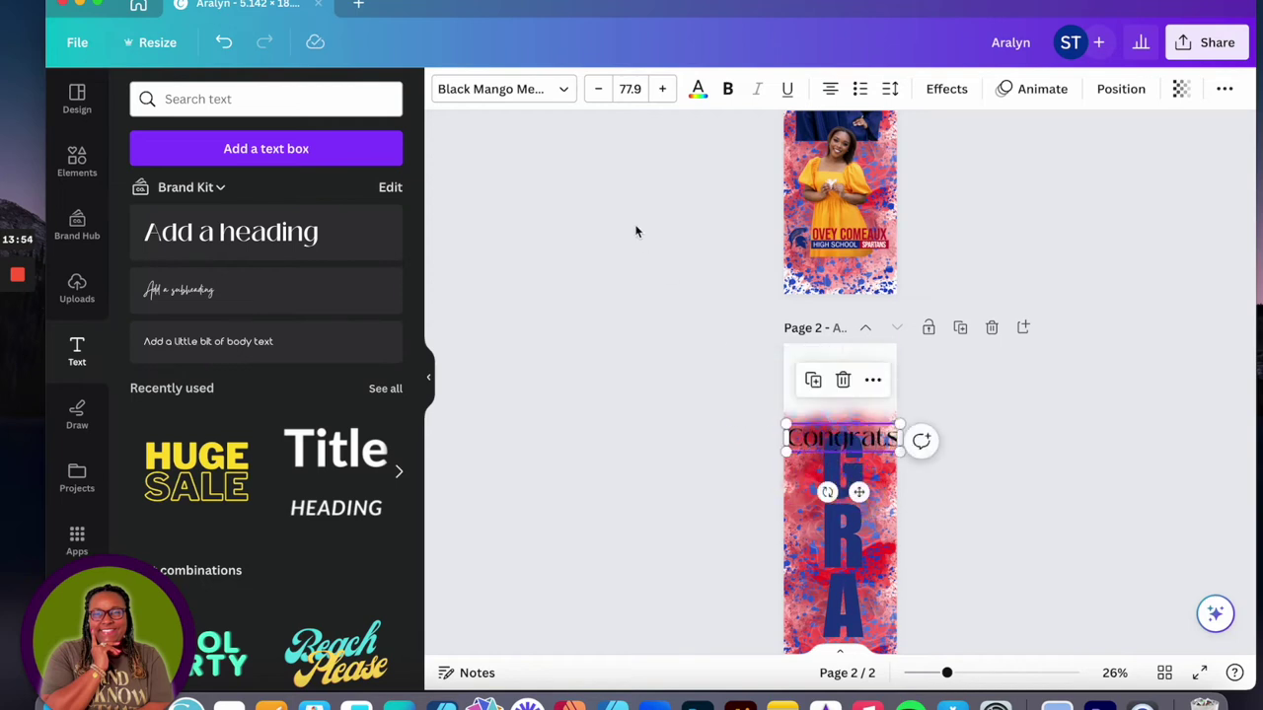
left_click(563, 91)
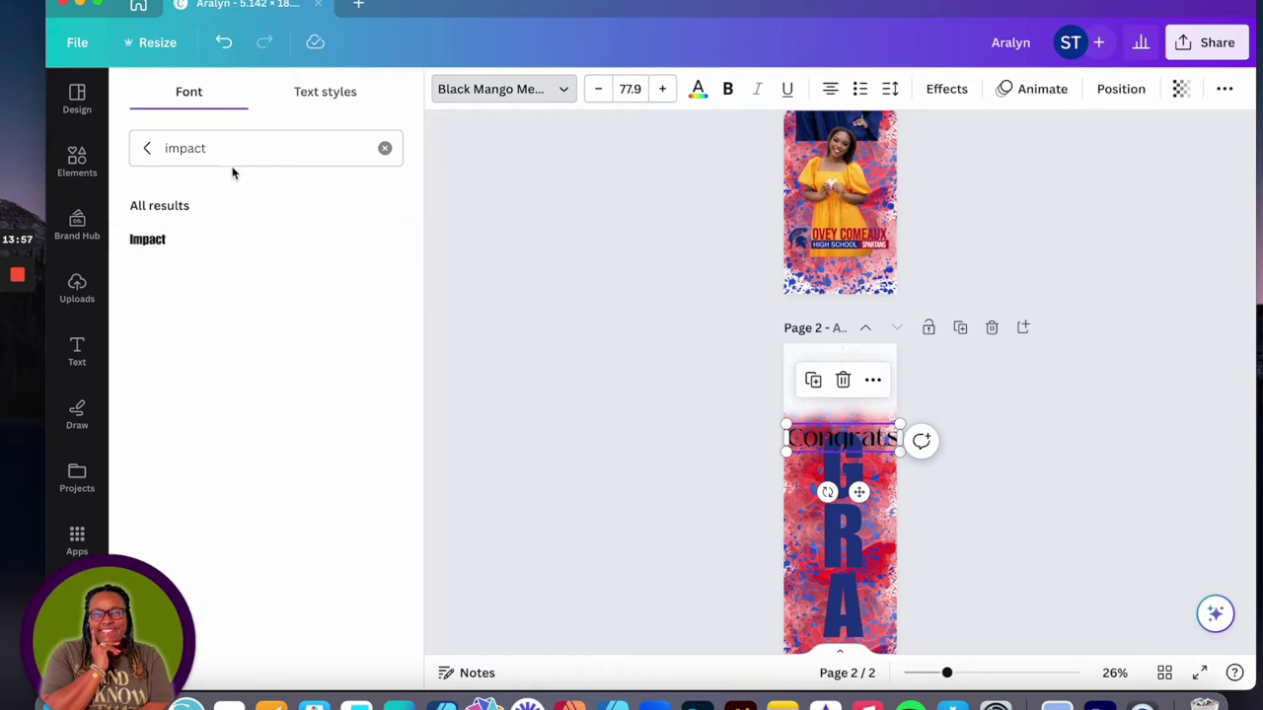
left_click(384, 149)
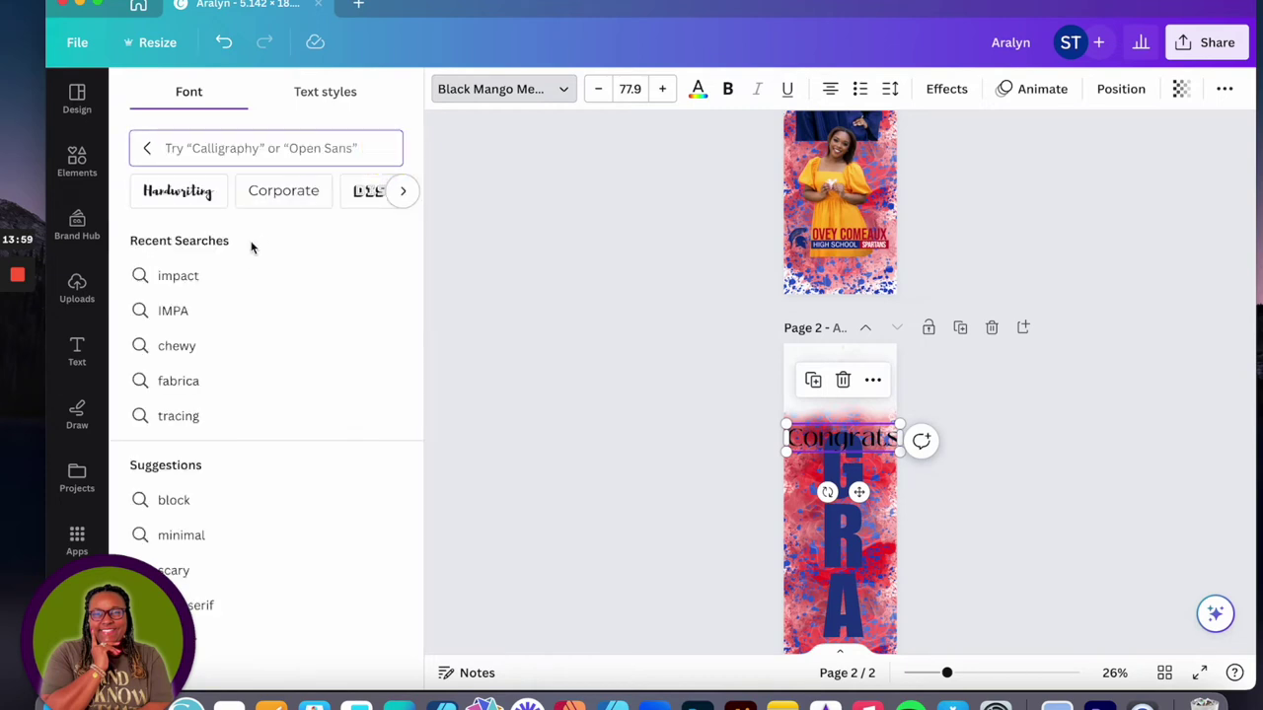
left_click(201, 90)
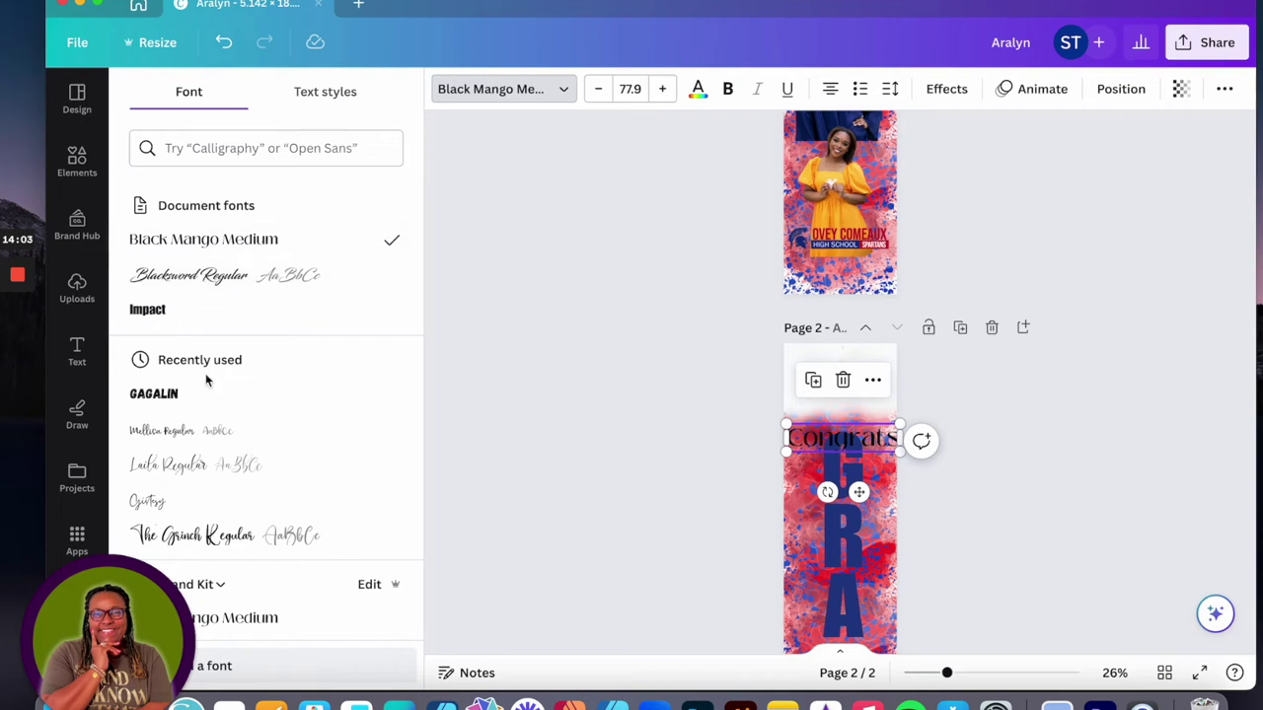
scroll(207, 395, "down", 2)
left_click(213, 460)
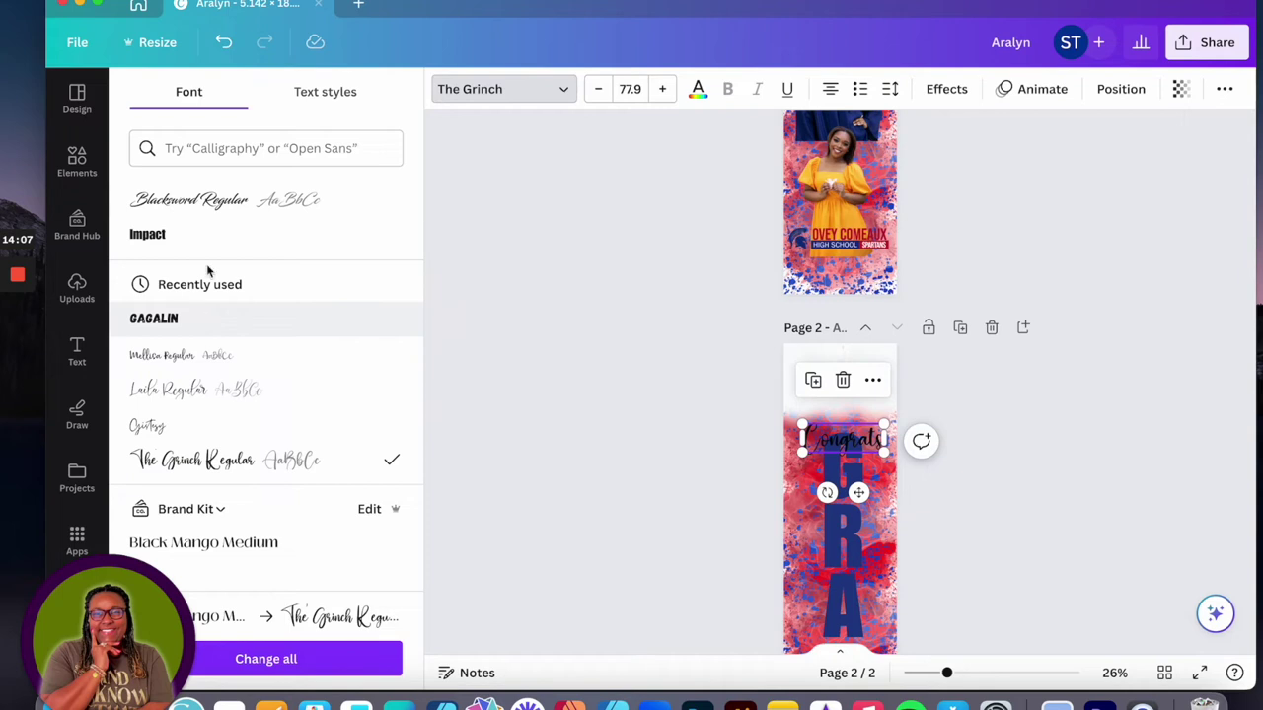
left_click(228, 200)
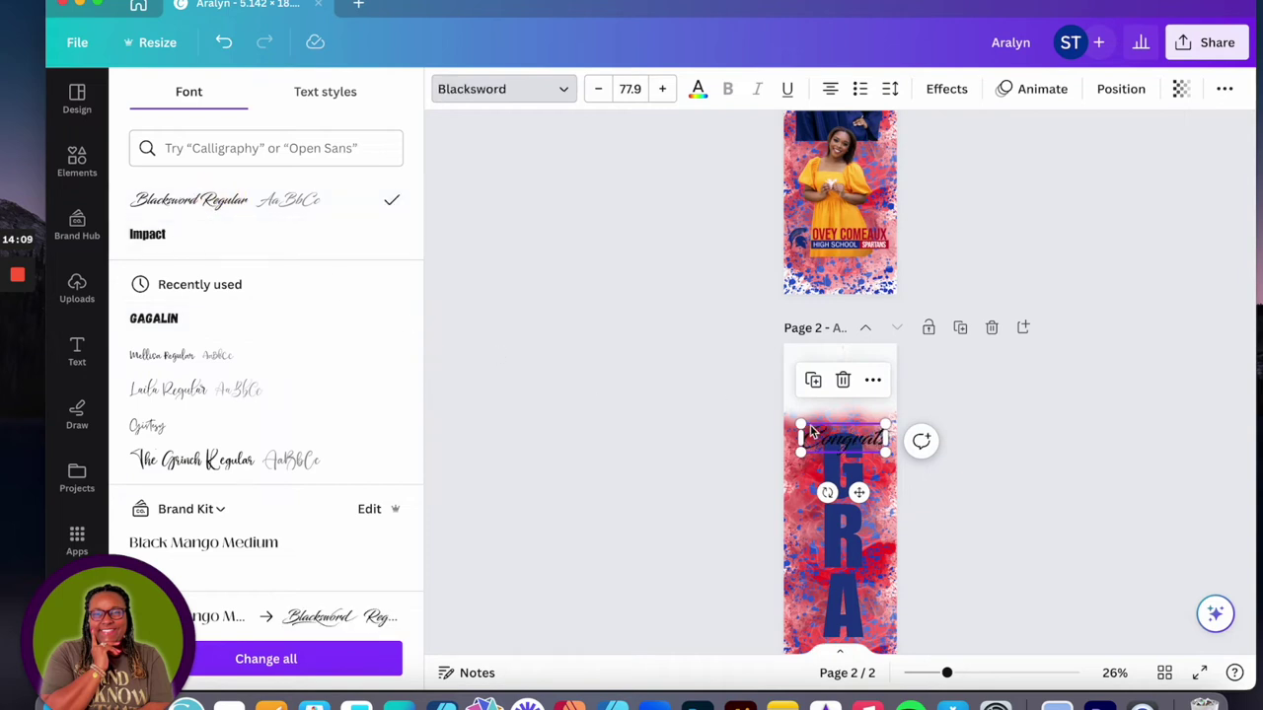
Make the Congrats text red with a white outline effect.
left_click(699, 92)
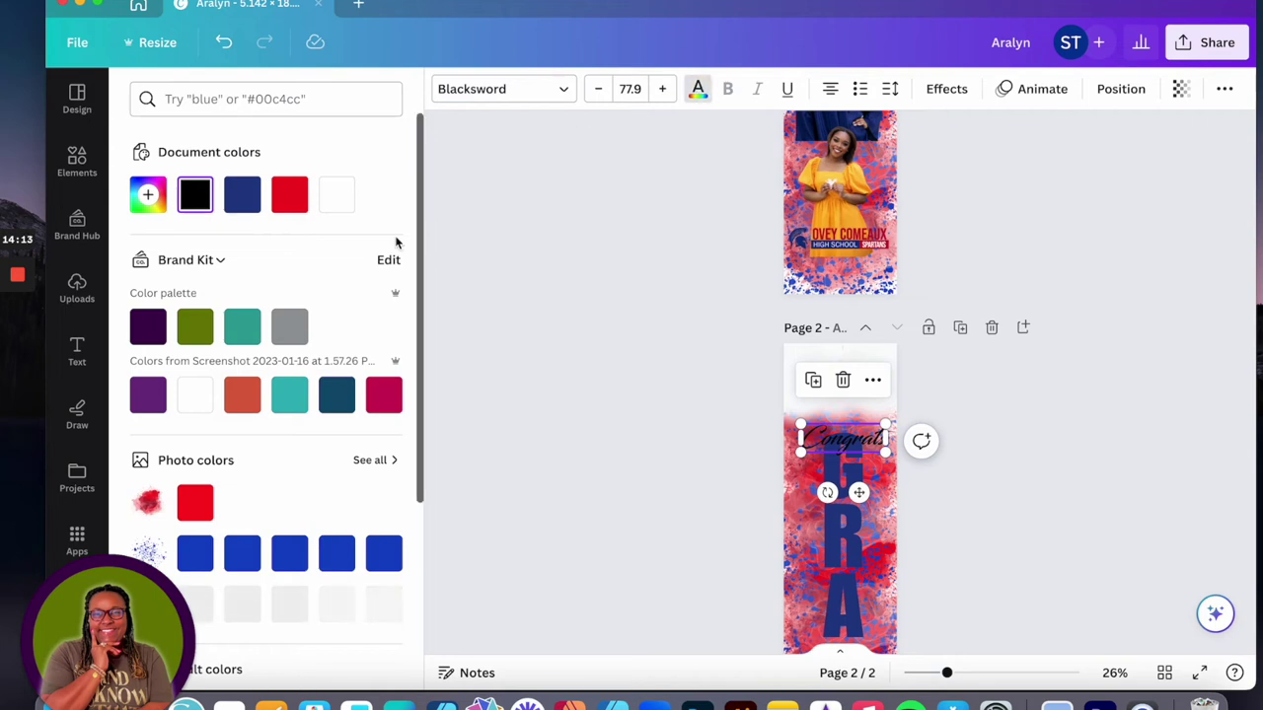
left_click(289, 195)
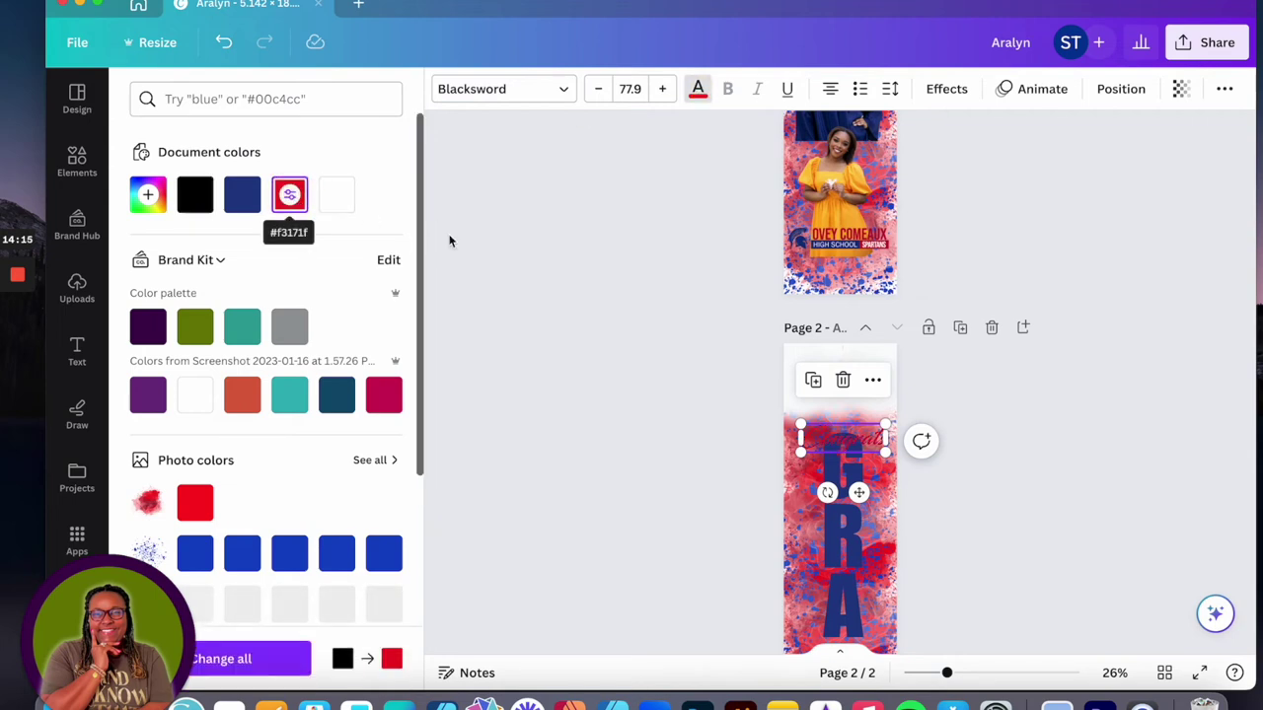
left_click(946, 89)
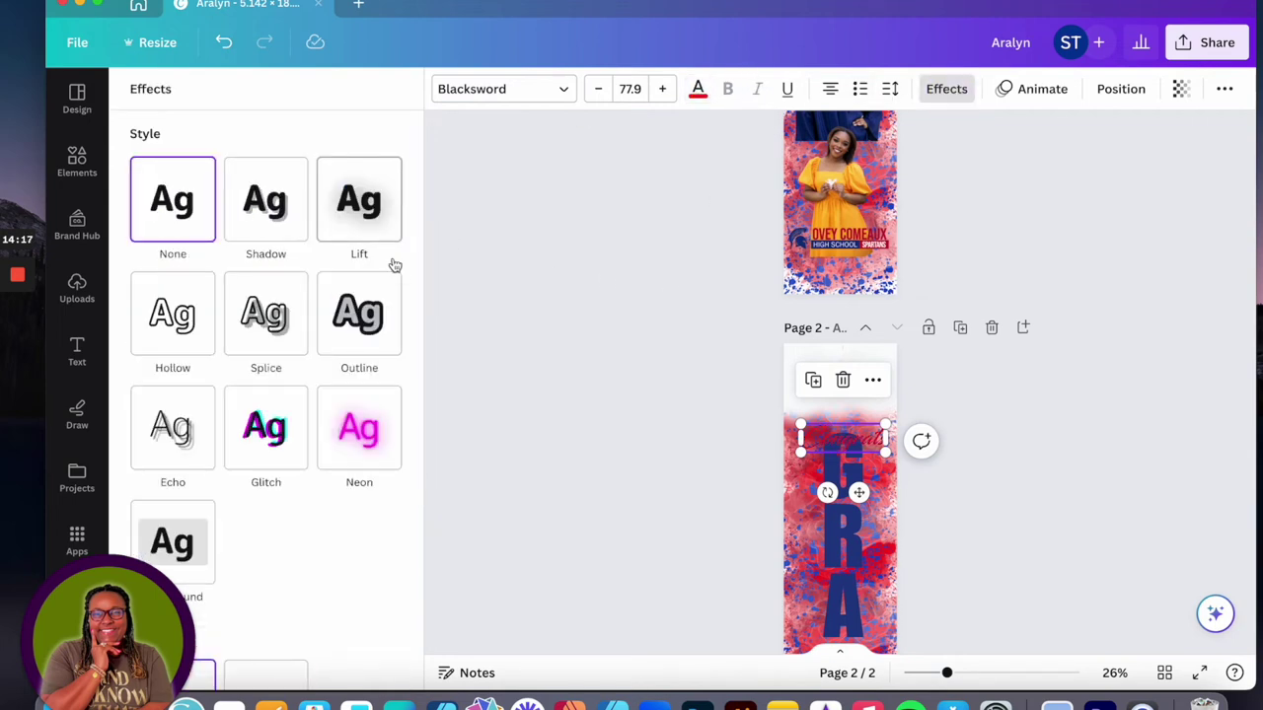
left_click(390, 312)
left_click(388, 454)
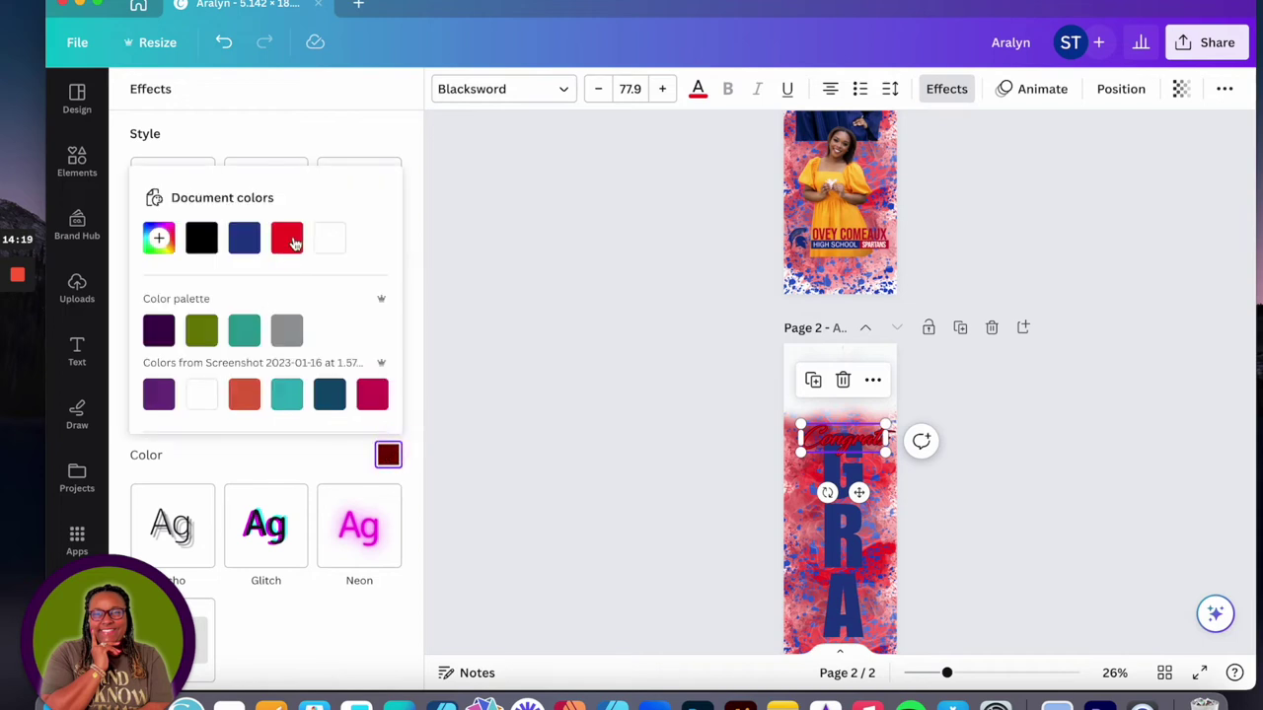
left_click(332, 239)
left_click(1043, 463)
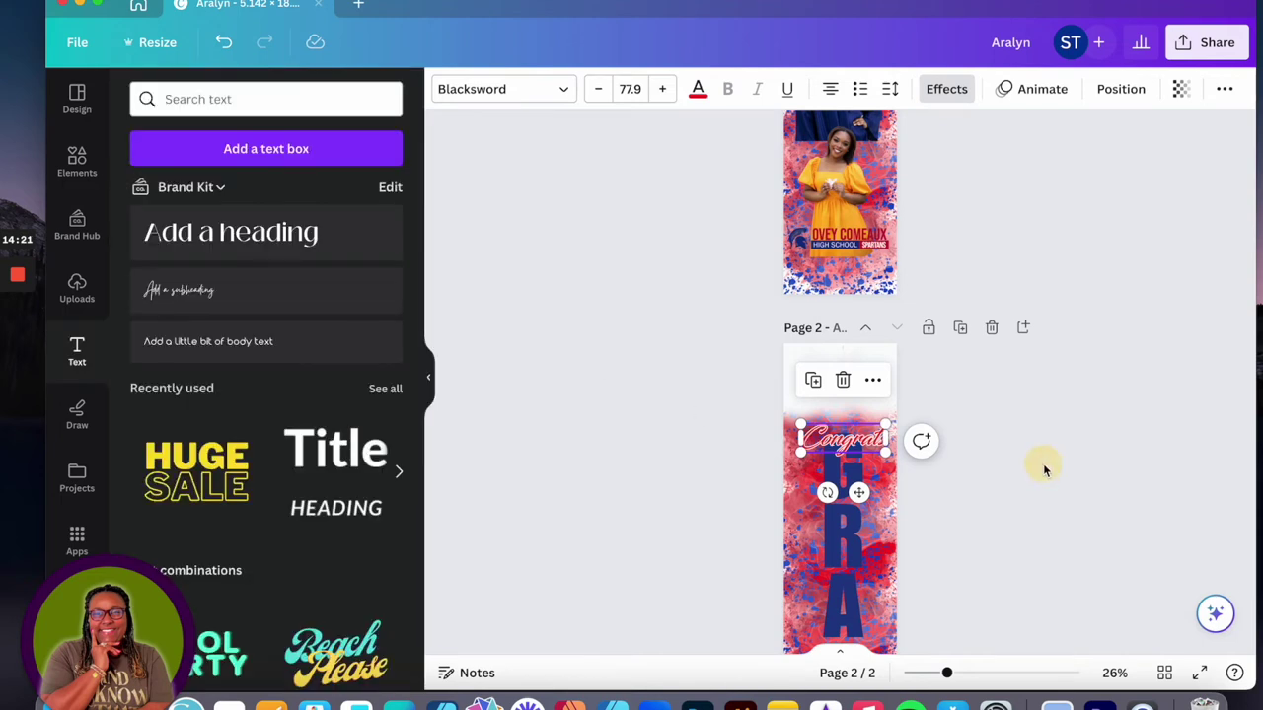
Shrink Congrats slightly, tilt it to about -23°, and move Class of near the banner bottom.
left_click(868, 434)
left_click_drag(883, 451, 874, 448)
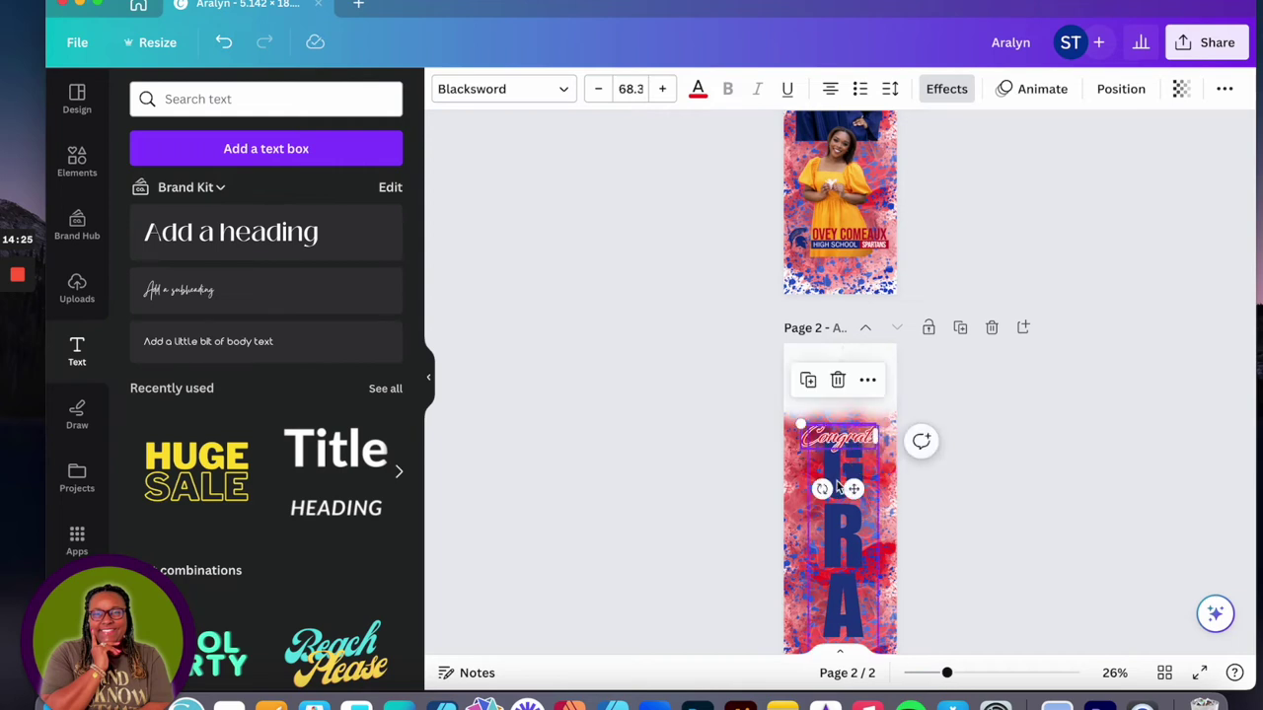
left_click_drag(825, 489, 863, 472)
scroll(868, 513, "down", 4)
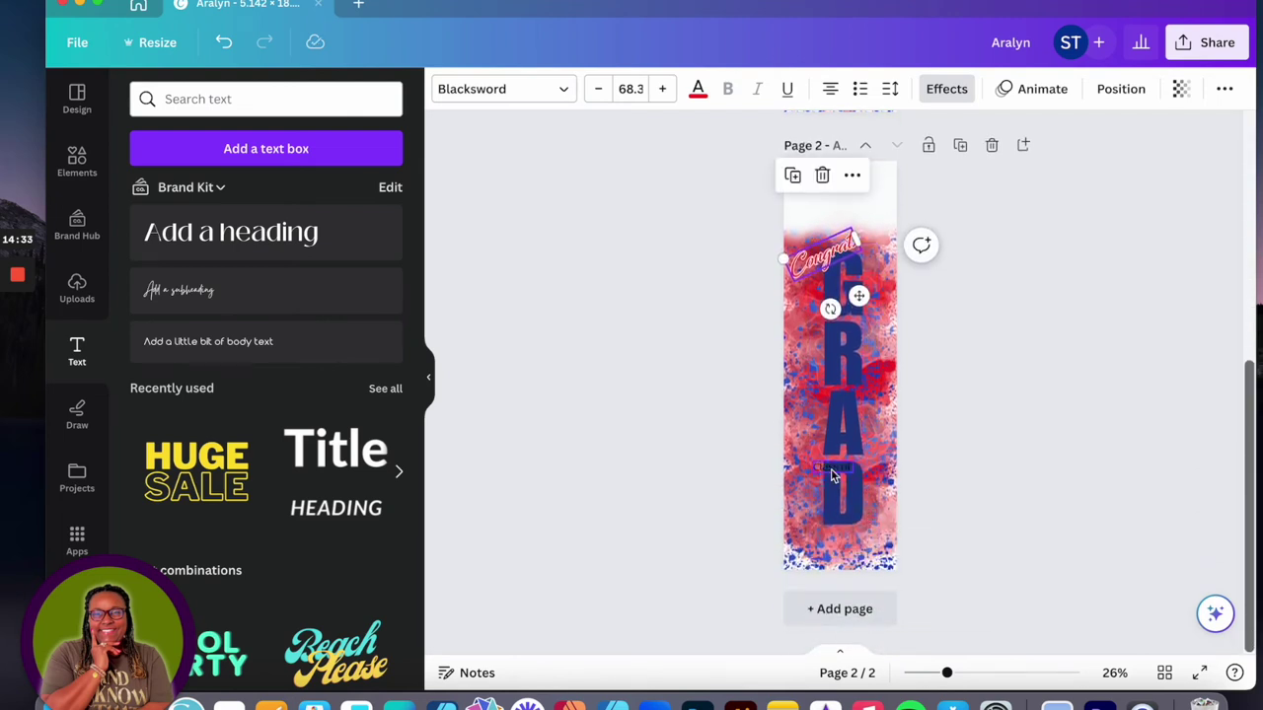
left_click_drag(835, 476, 767, 513)
Centre Class of near the bottom of the banner and make it white.
left_click_drag(806, 563, 858, 566)
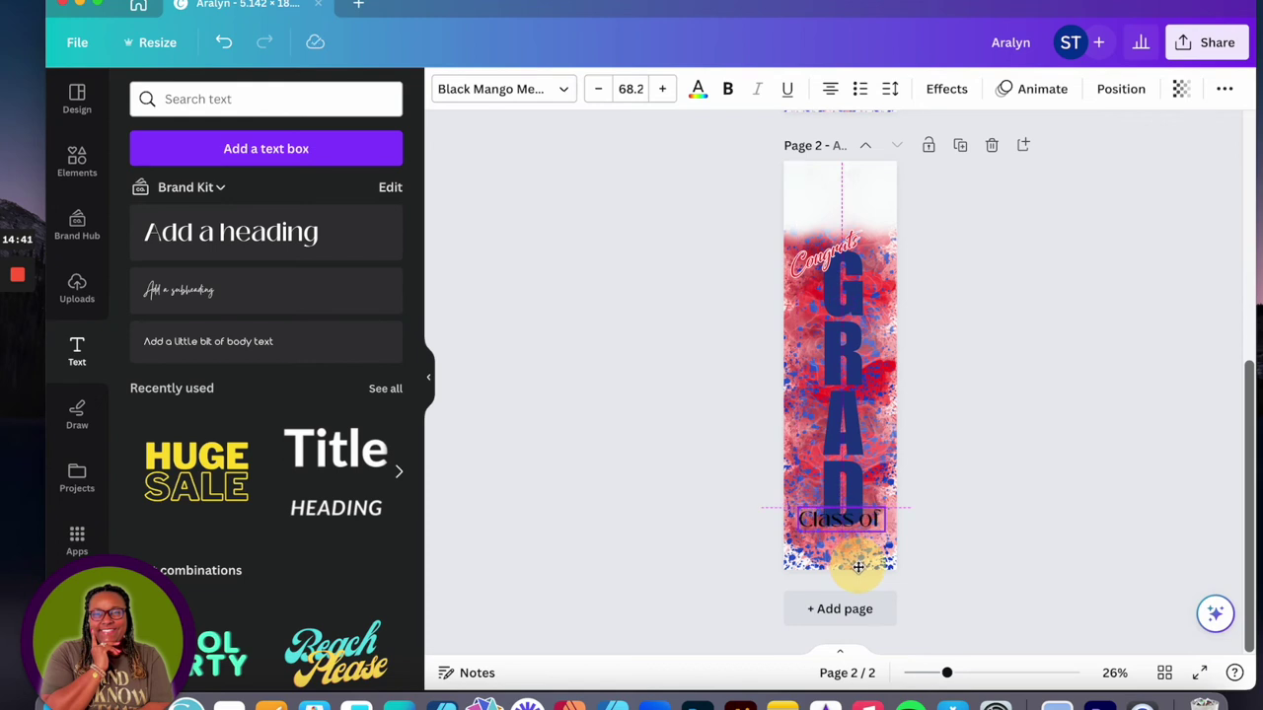
left_click_drag(858, 567, 859, 564)
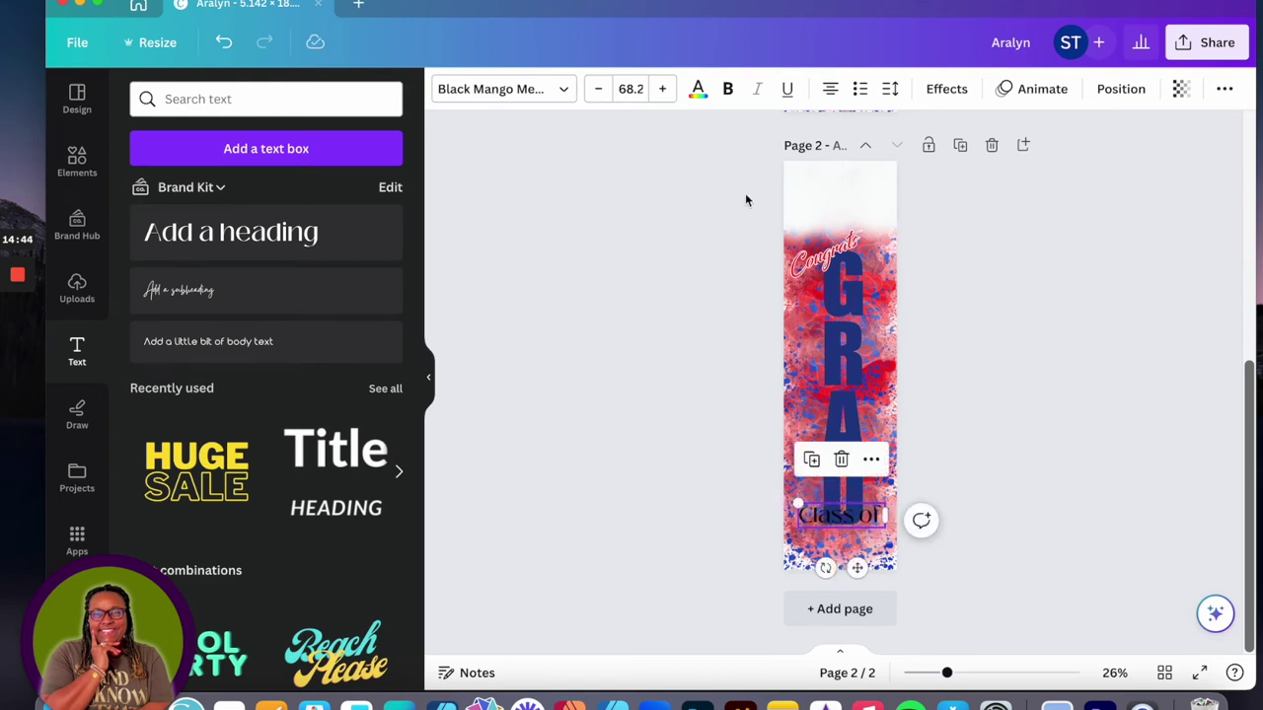
left_click(699, 89)
left_click(337, 195)
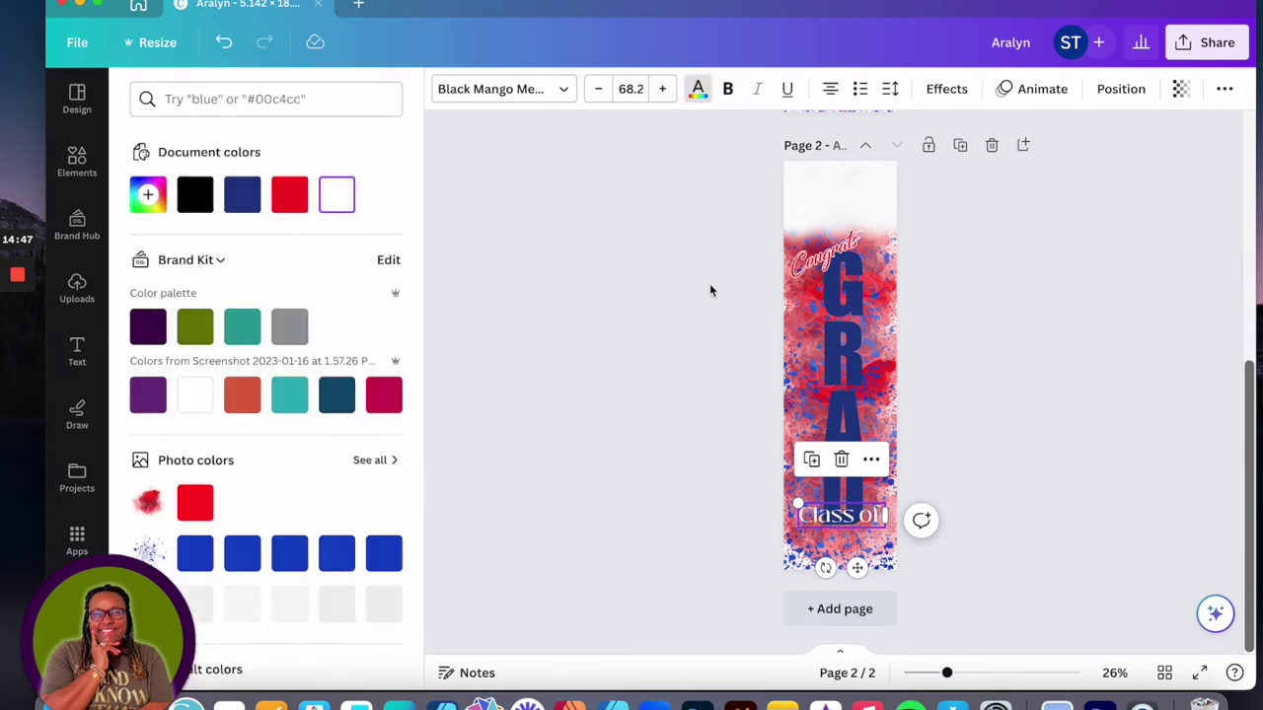
Give the Class of text a navy outline effect.
left_click(949, 91)
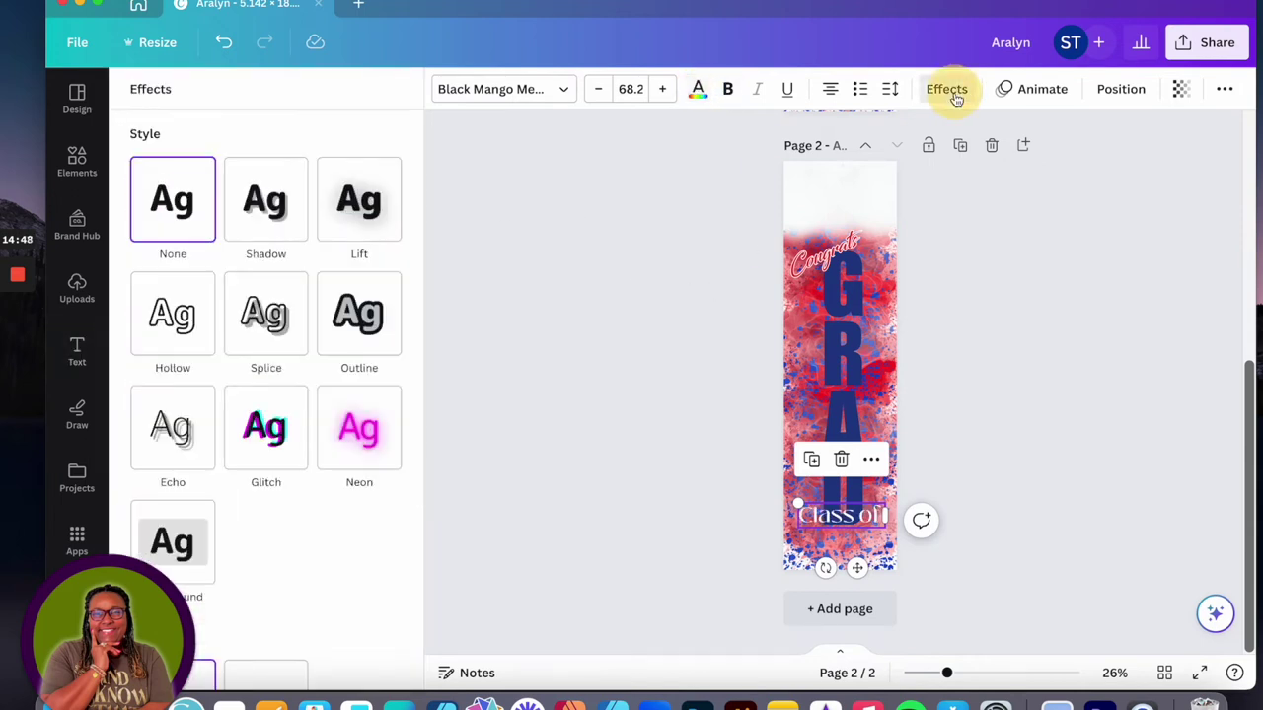
left_click(343, 315)
left_click(388, 455)
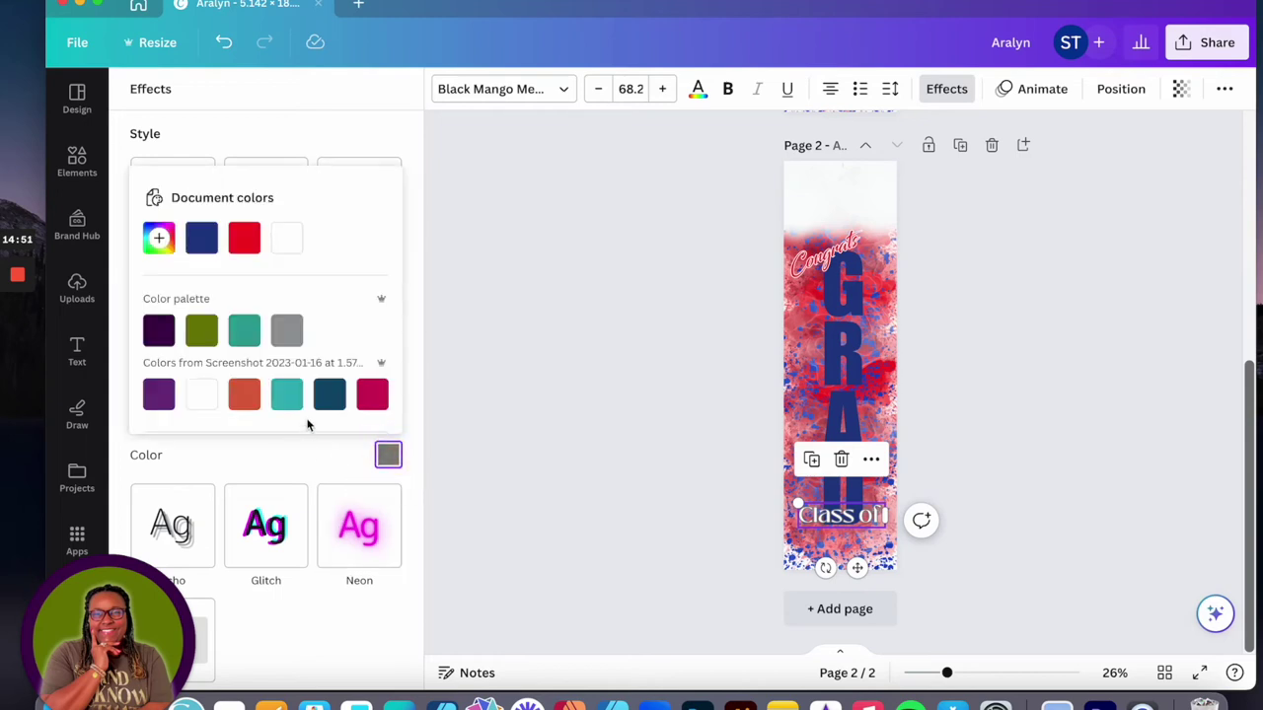
left_click(244, 241)
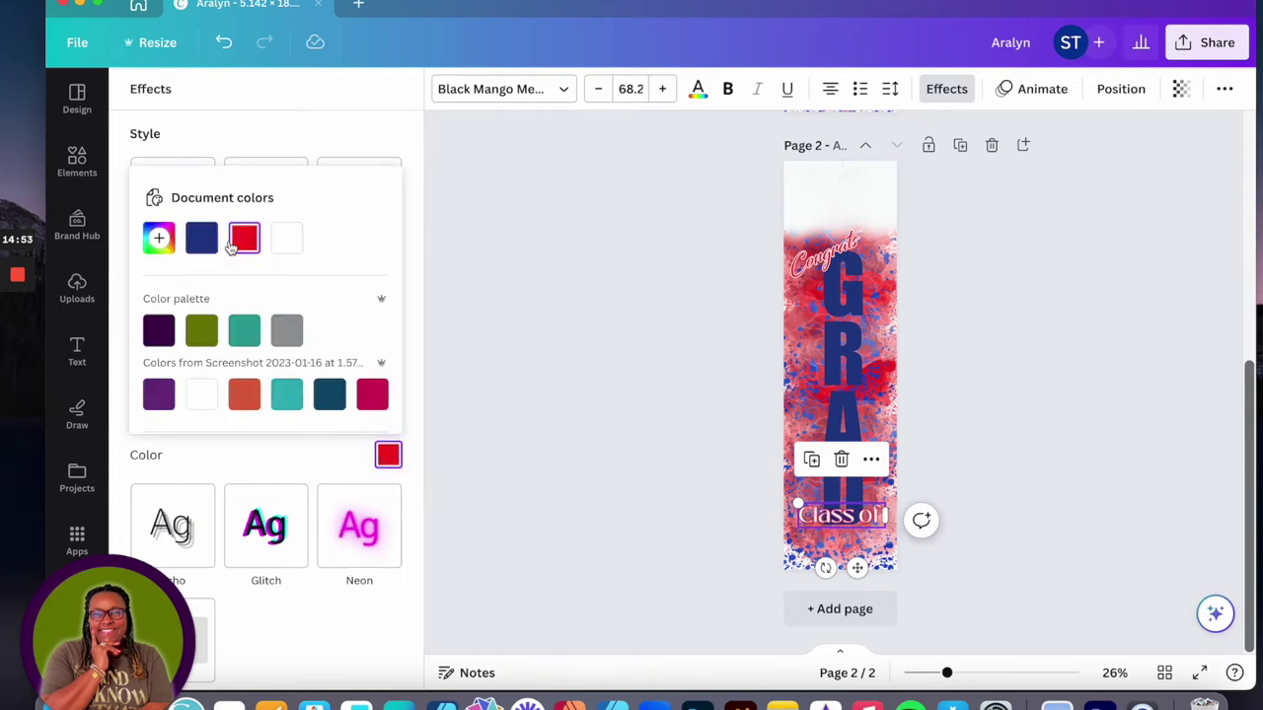
left_click(203, 240)
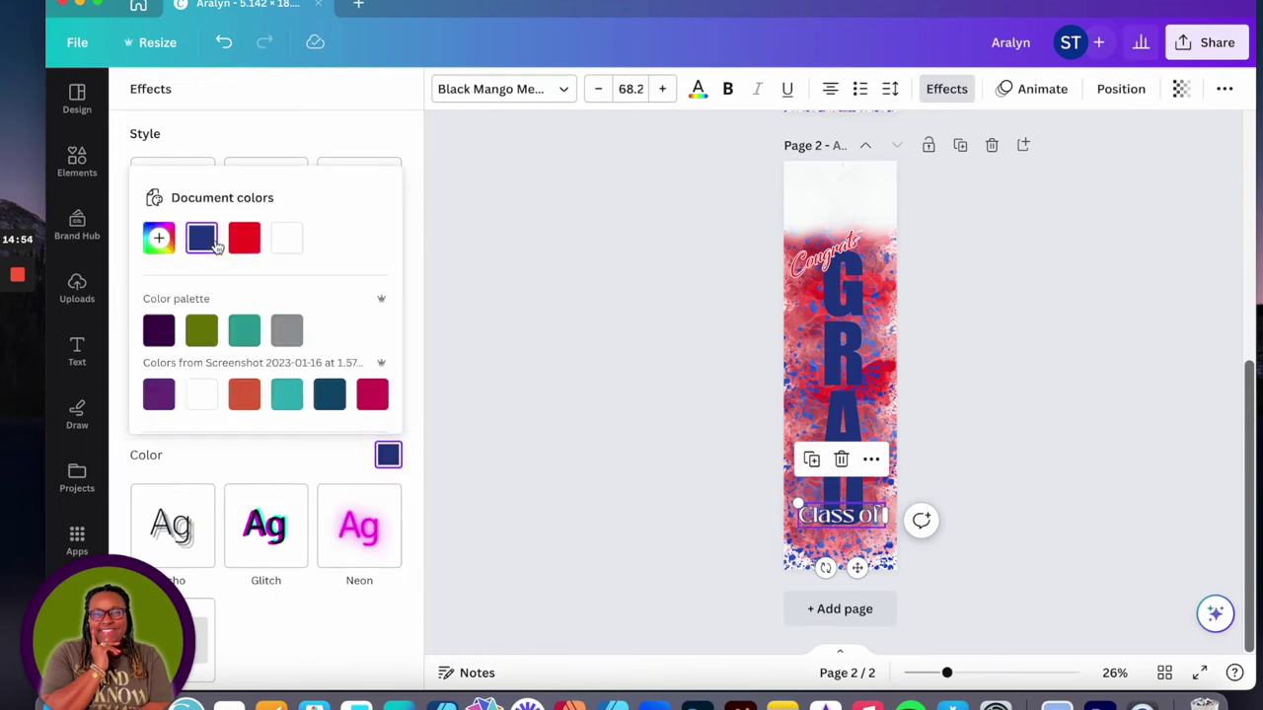
left_click(838, 310)
left_click(700, 91)
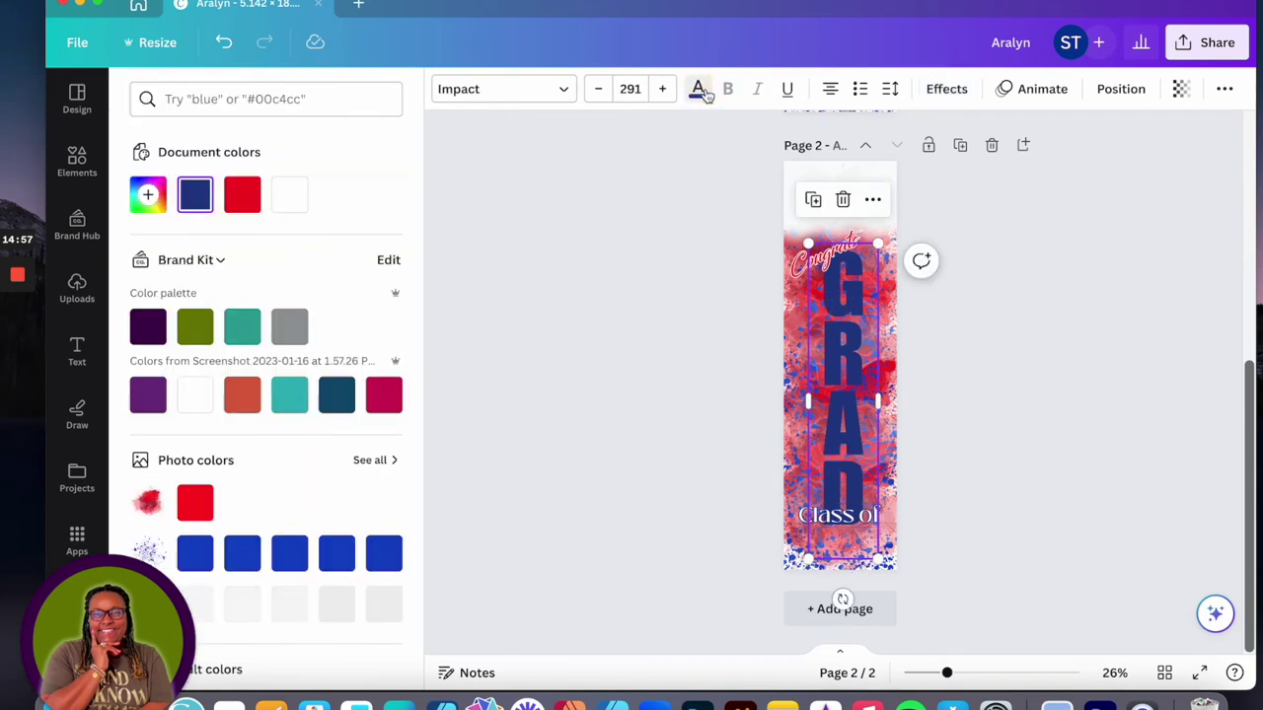
Give the GRAD lettering a white outline effect.
left_click(944, 88)
left_click(371, 332)
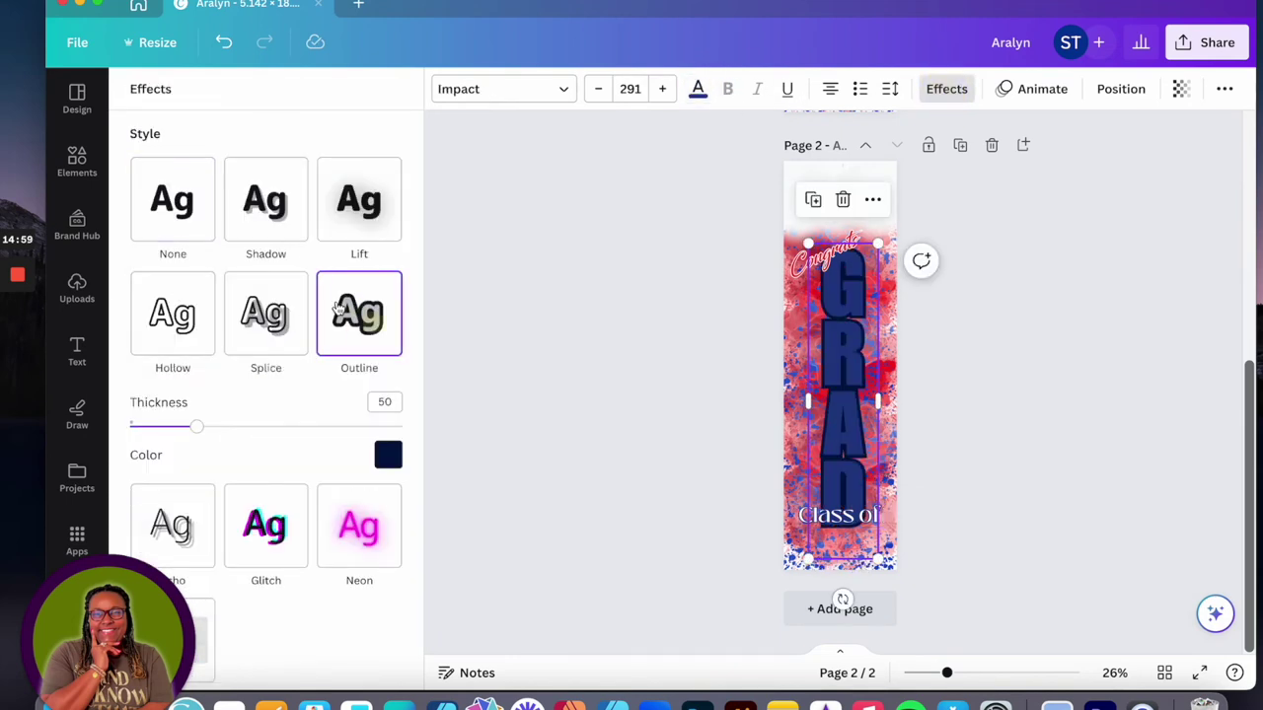
left_click(387, 457)
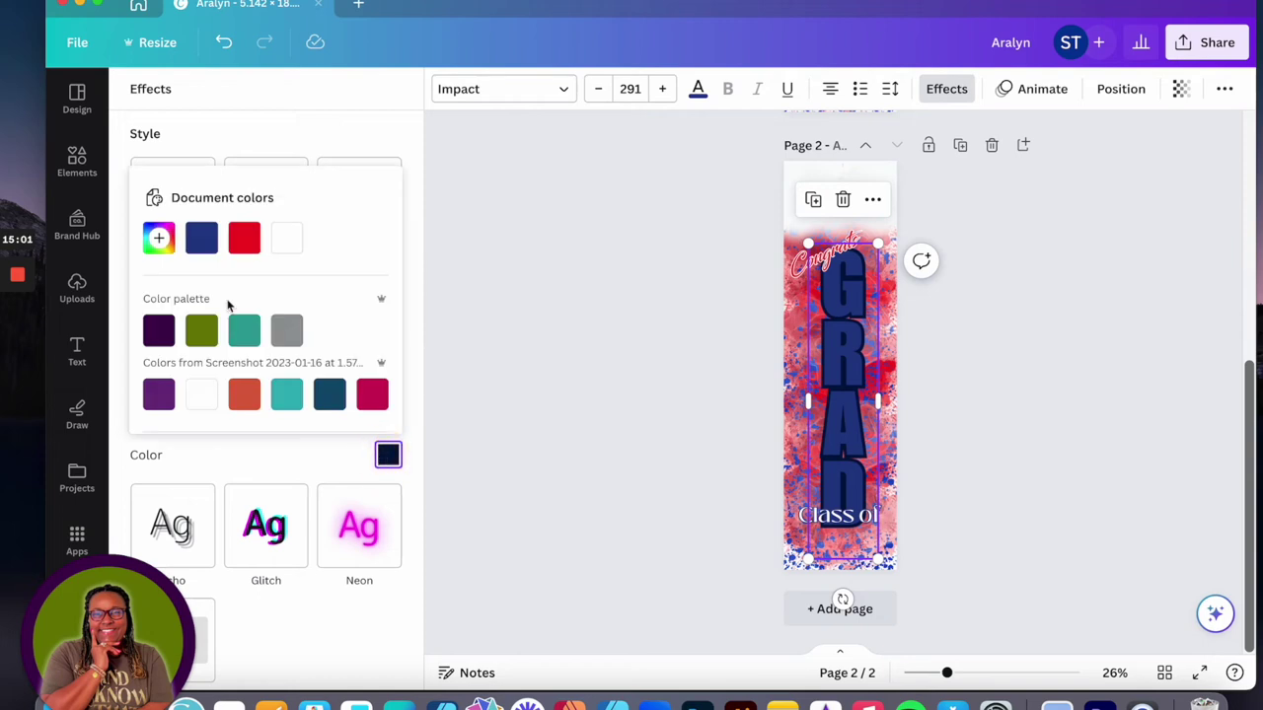
left_click(282, 244)
left_click(1079, 431)
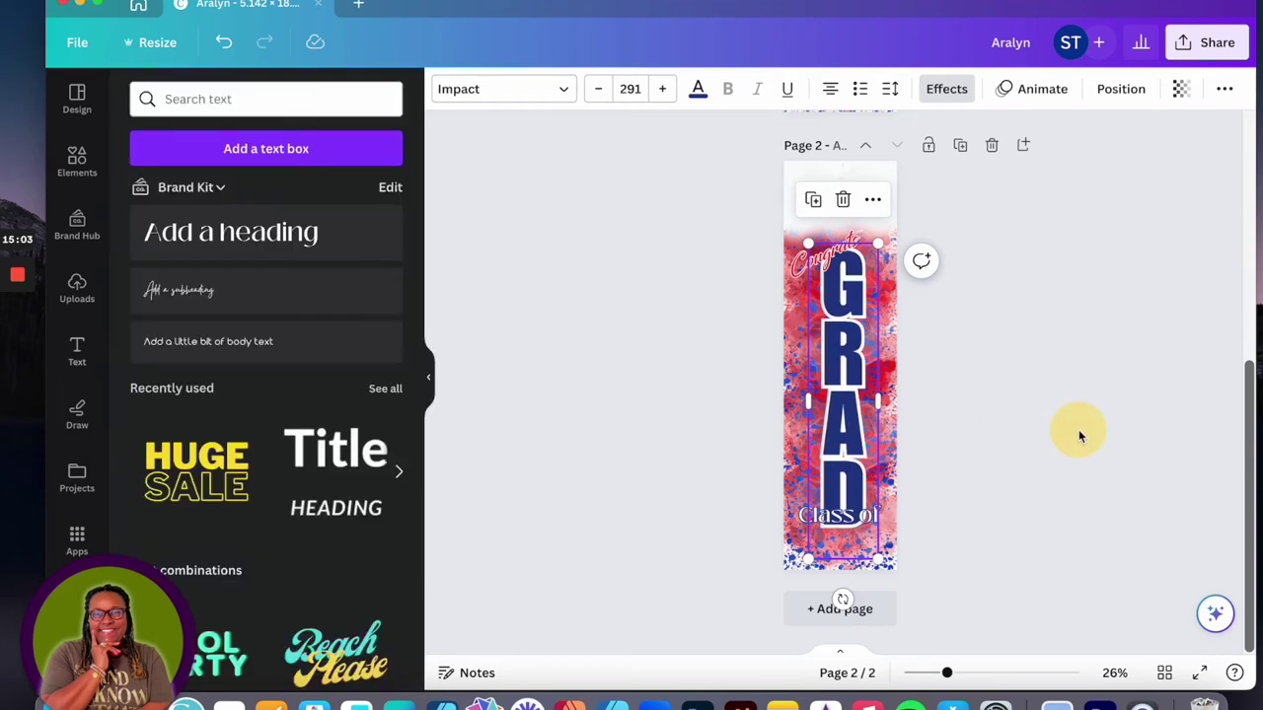
left_click(1052, 431)
Make the Class of text red with a white outline.
left_click(845, 517)
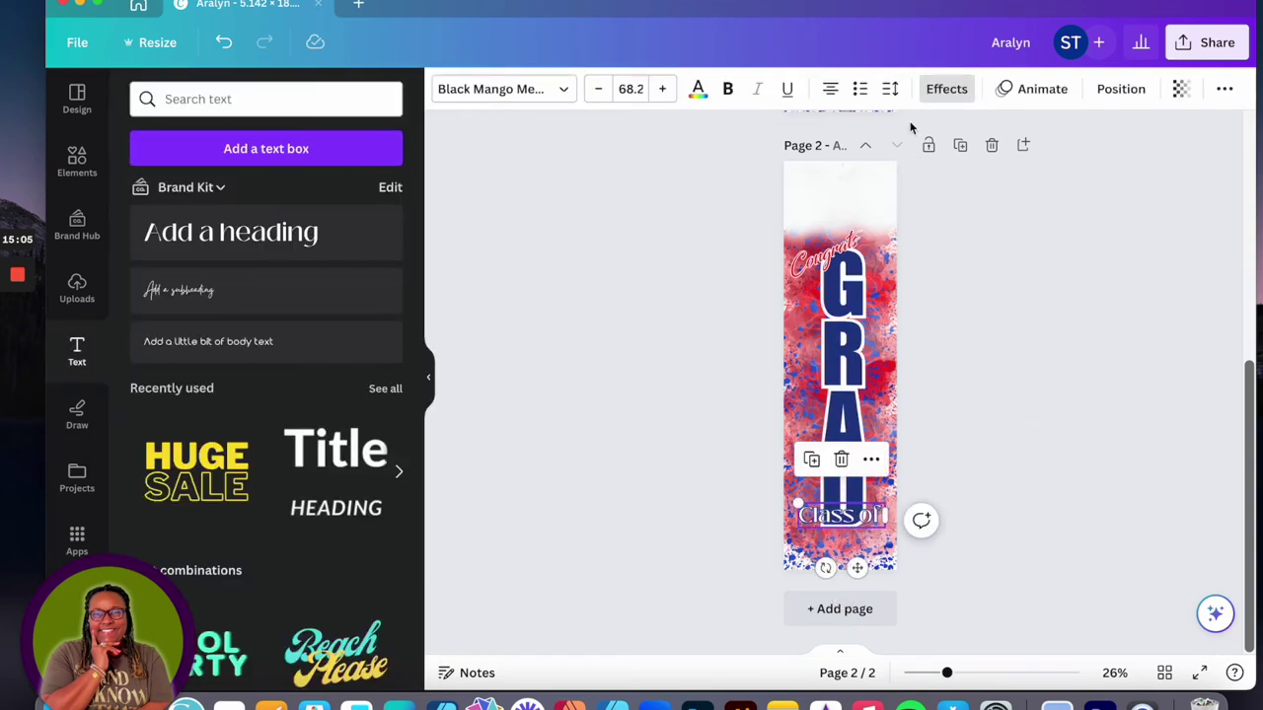
left_click(947, 91)
left_click(698, 89)
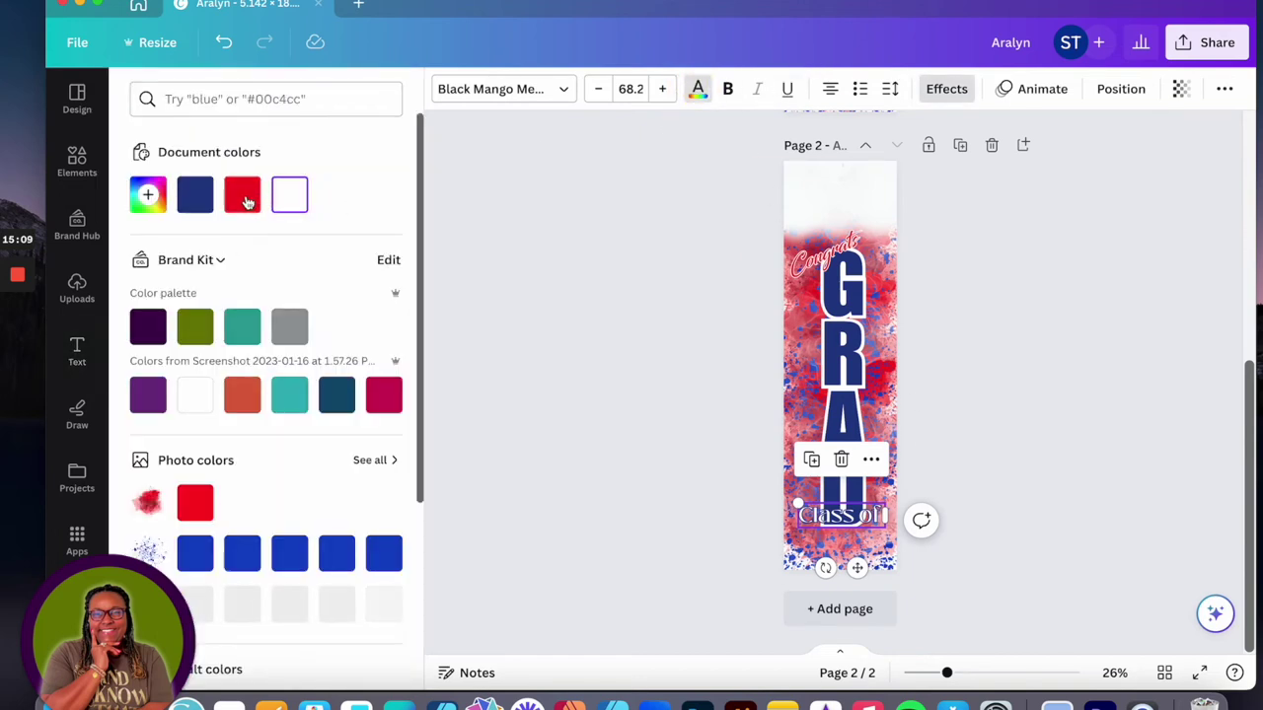
left_click(242, 194)
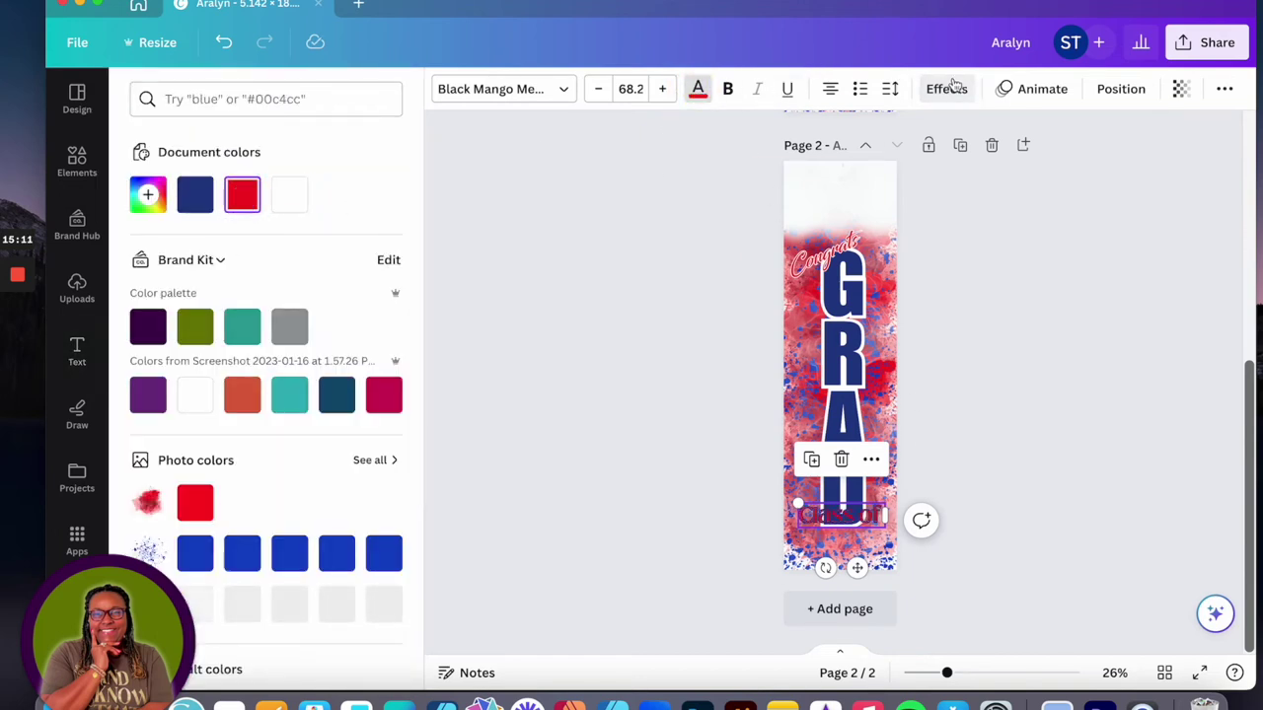
left_click(947, 88)
left_click(388, 455)
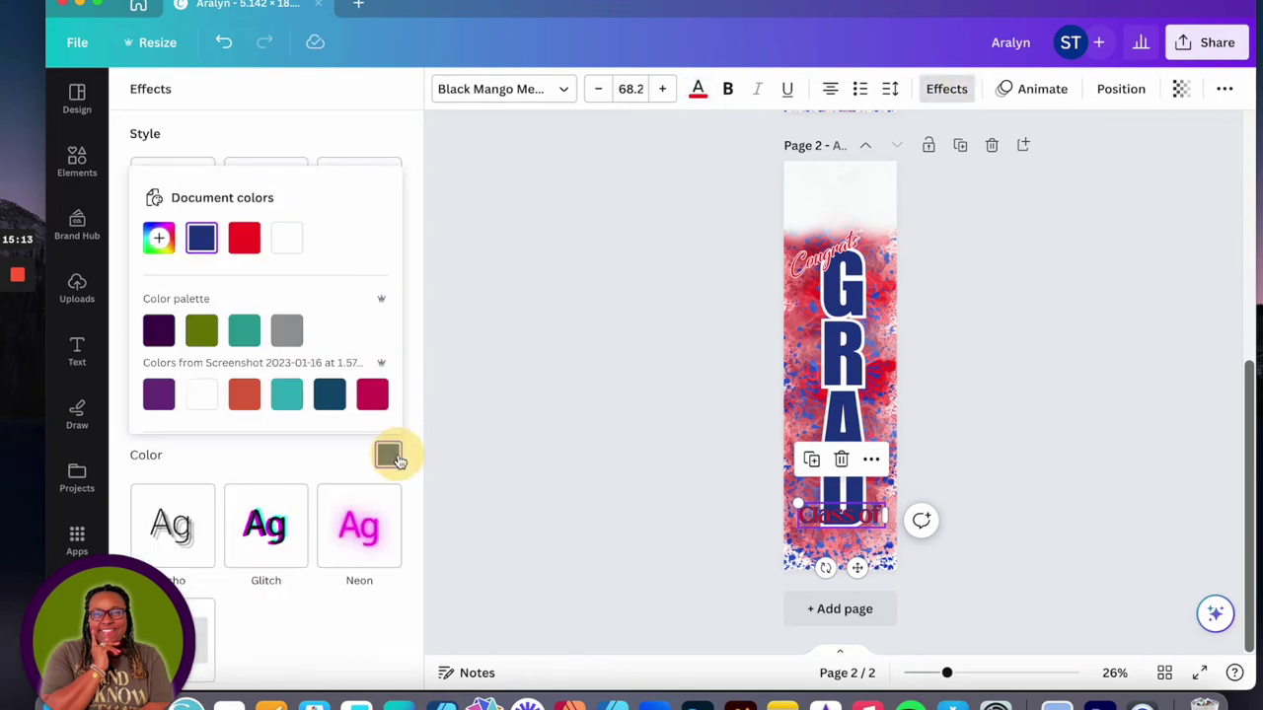
left_click(287, 240)
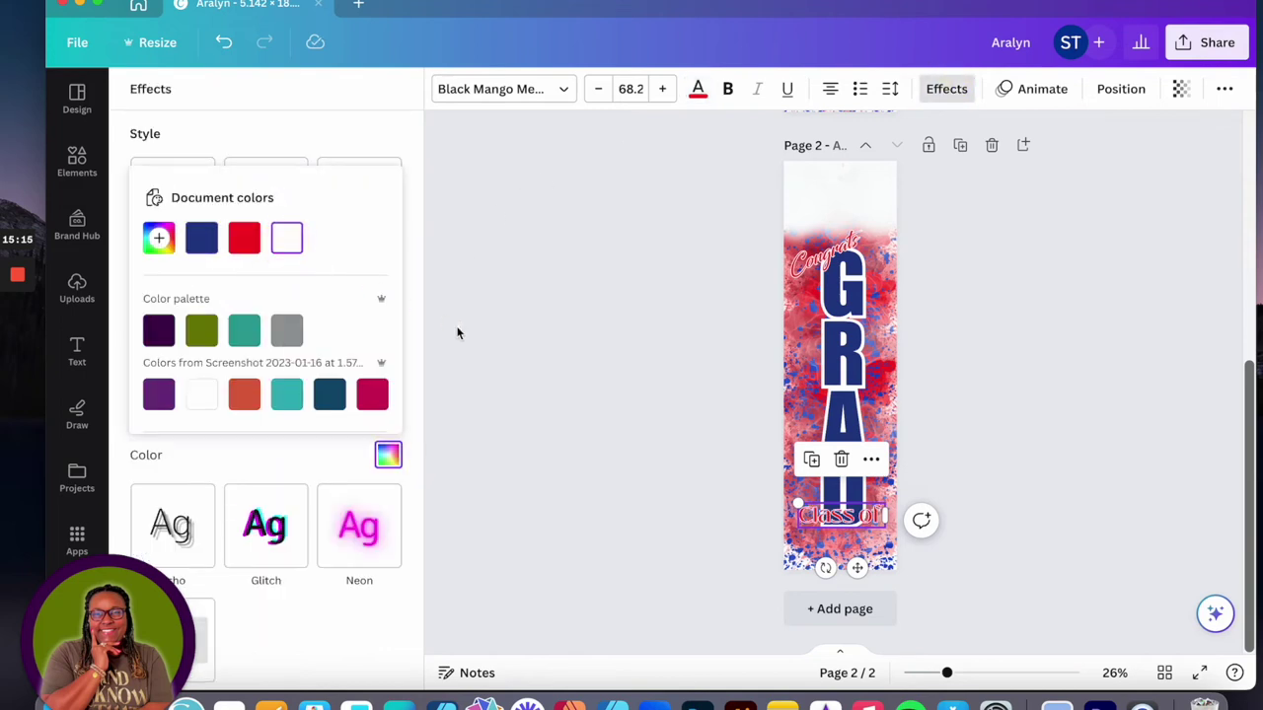
Set Class of in Blacksword, enlarge it to size 101, and nudge it right and down.
left_click(559, 91)
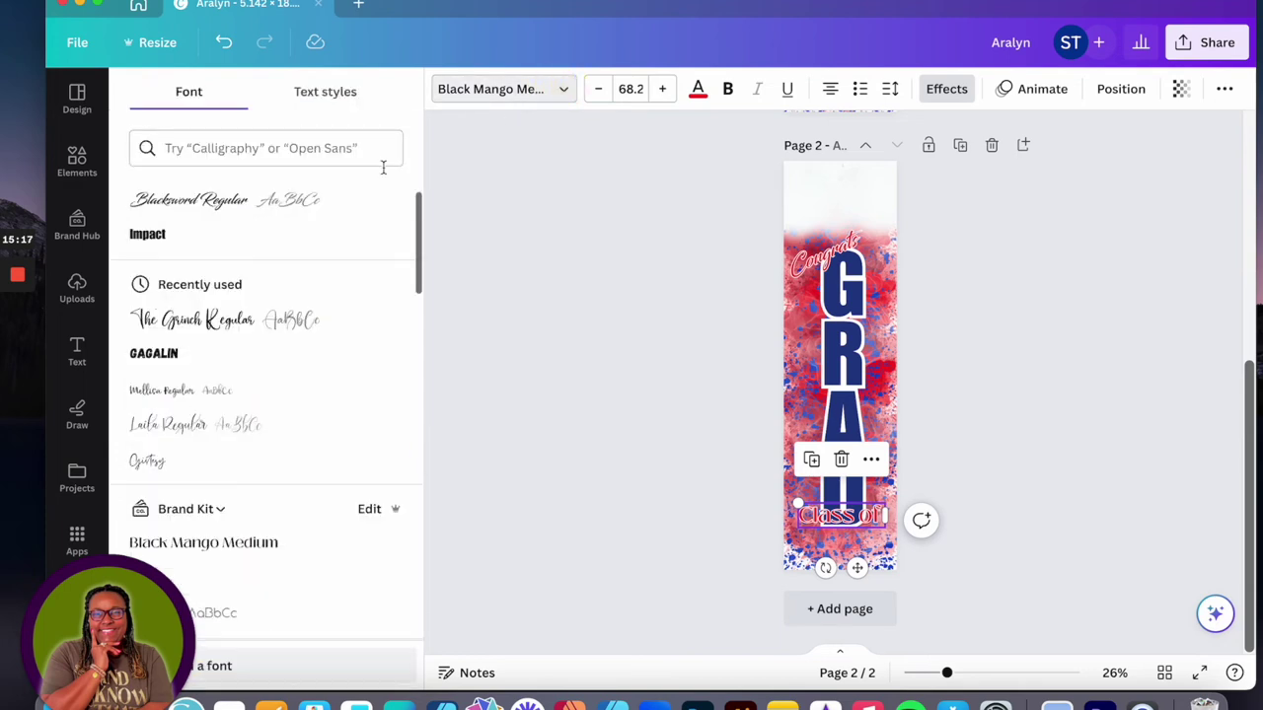
left_click(194, 201)
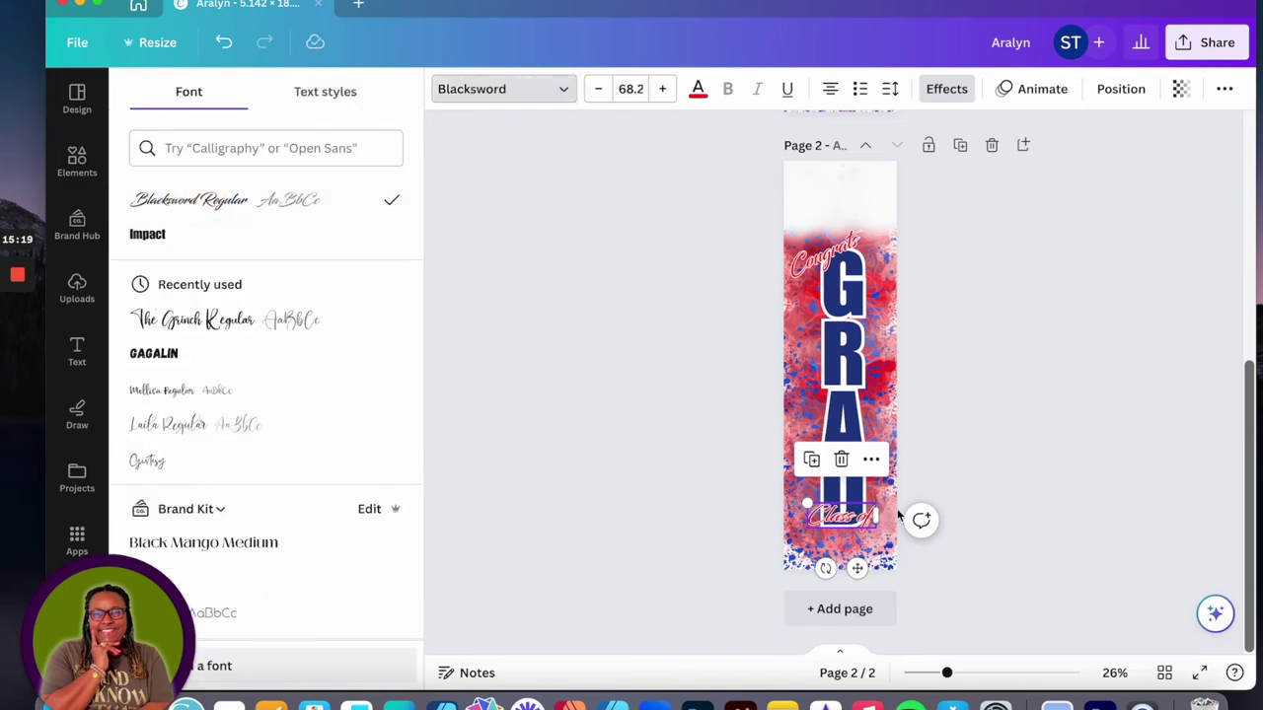
left_click_drag(807, 503, 774, 493)
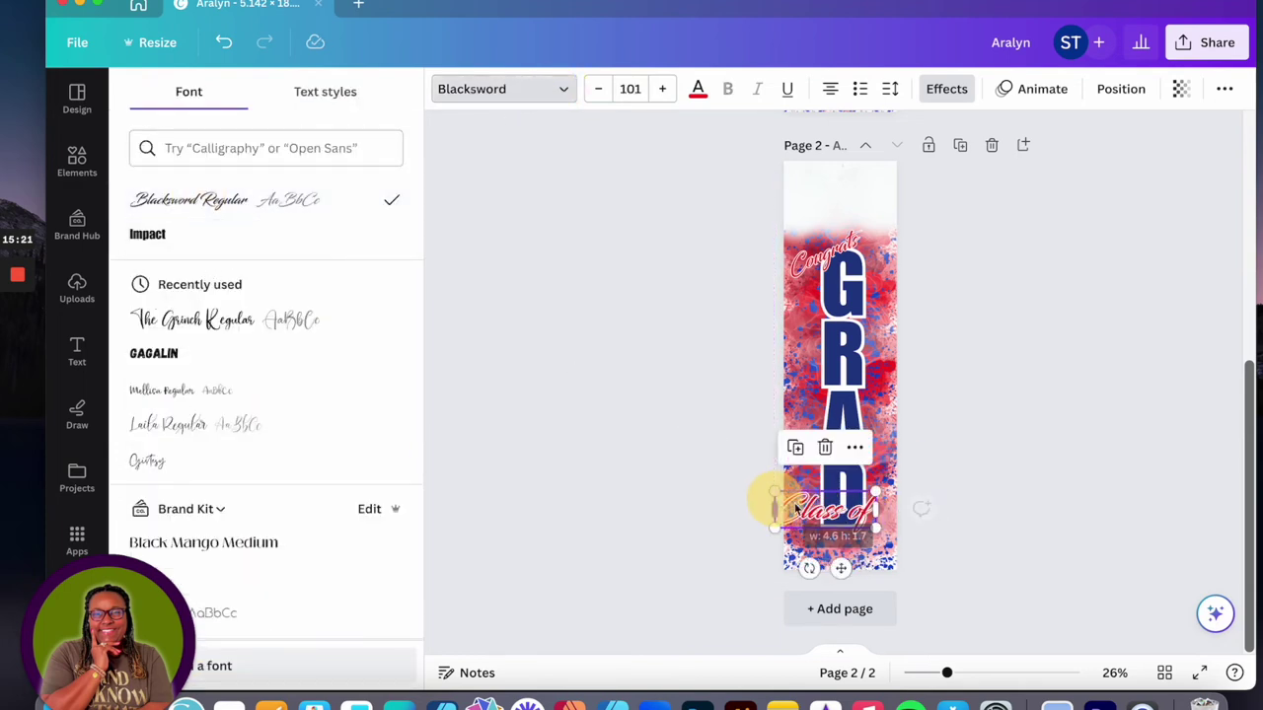
left_click_drag(844, 570, 856, 573)
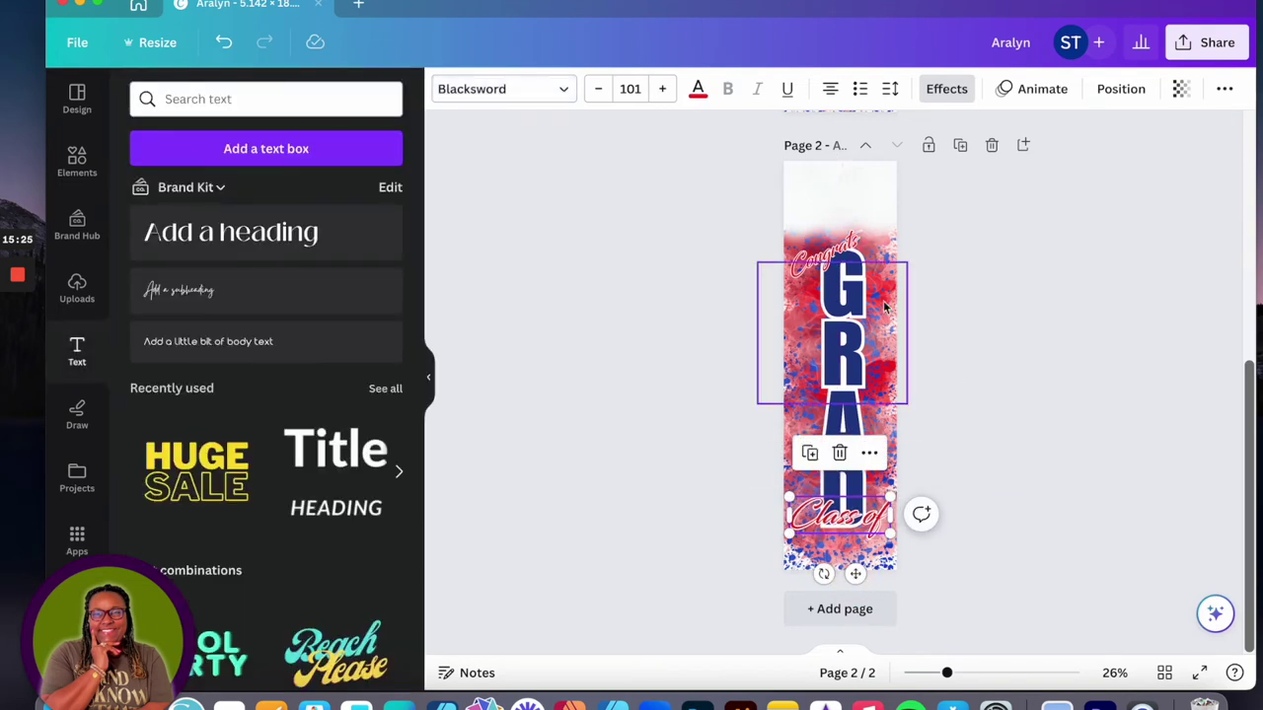
Add a '2023' heading, resize its box, and move it to the bottom of the GRAD design.
left_click(291, 227)
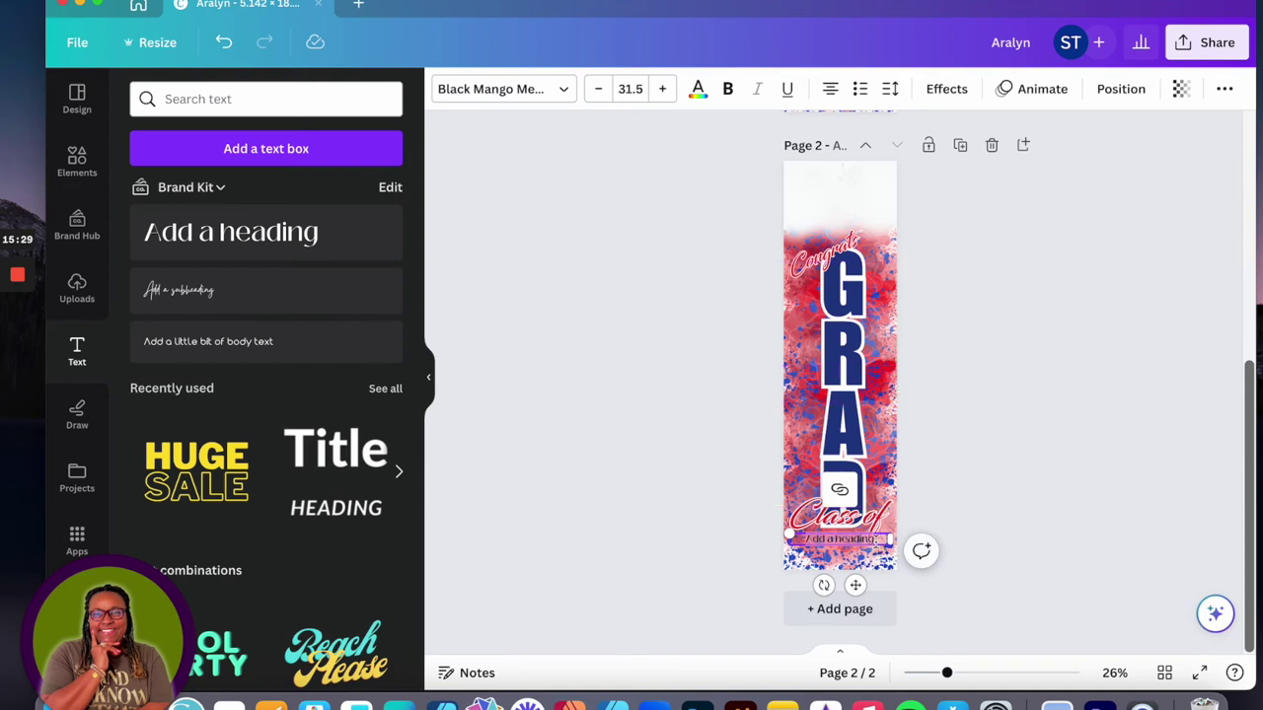
type("2023")
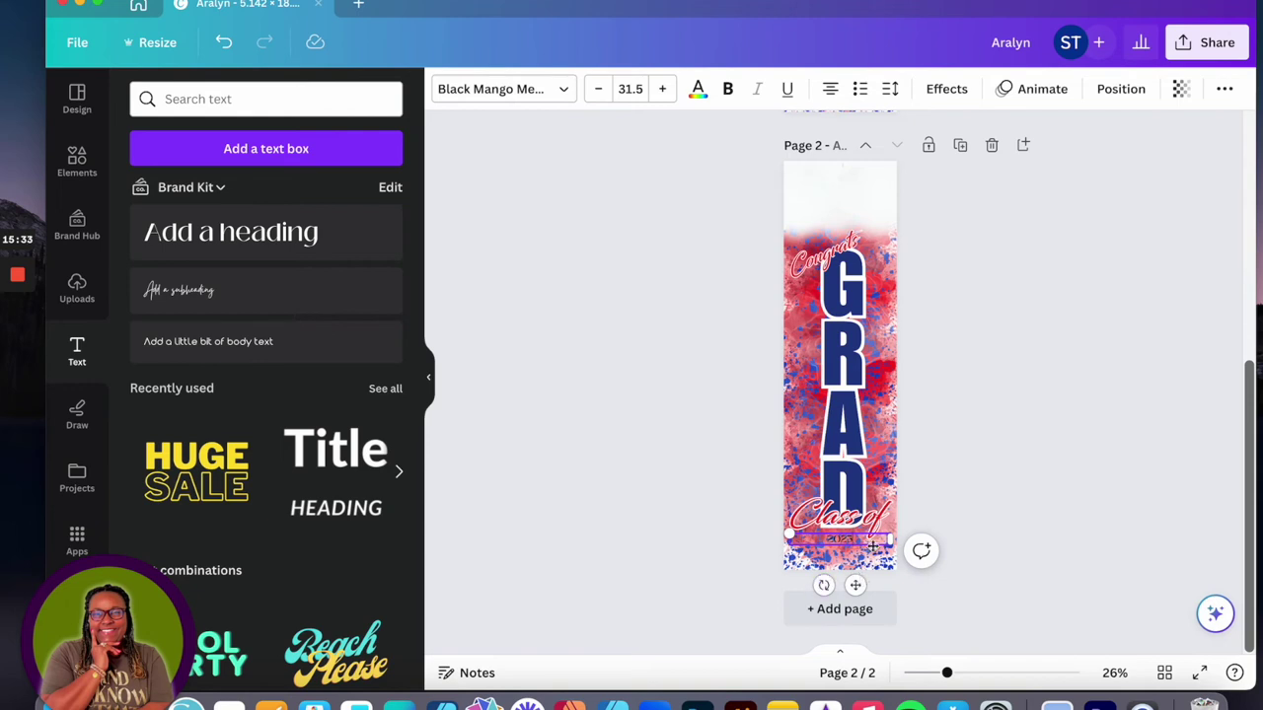
left_click_drag(791, 535, 631, 493)
left_click_drag(866, 529, 713, 530)
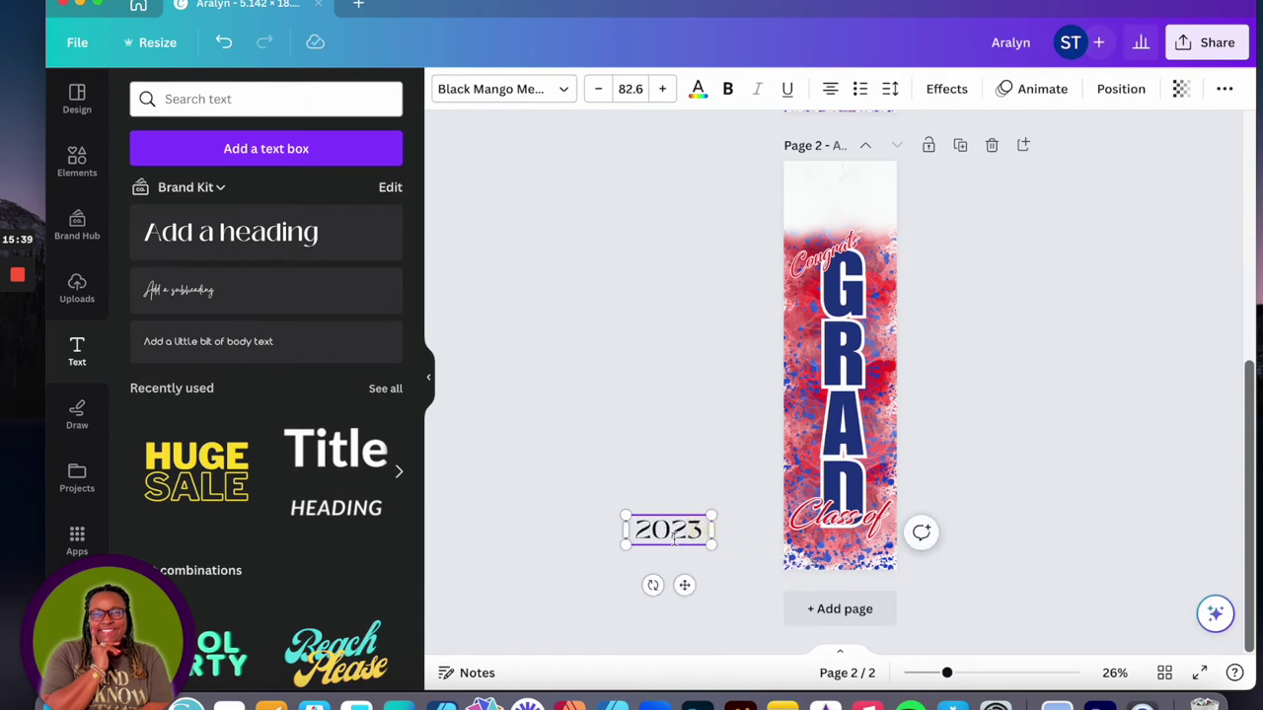
left_click_drag(684, 584, 858, 596)
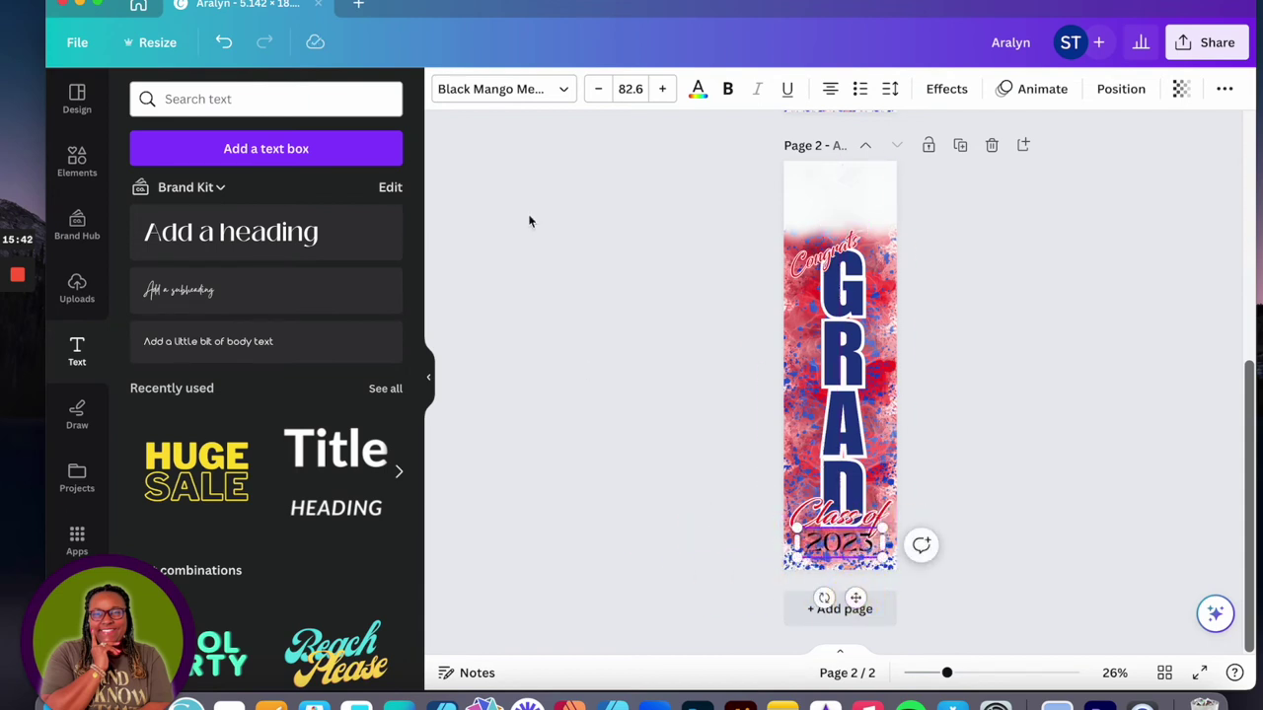
Set 2023 in Impact at size 115, placed just below Class of.
left_click(521, 89)
left_click(209, 228)
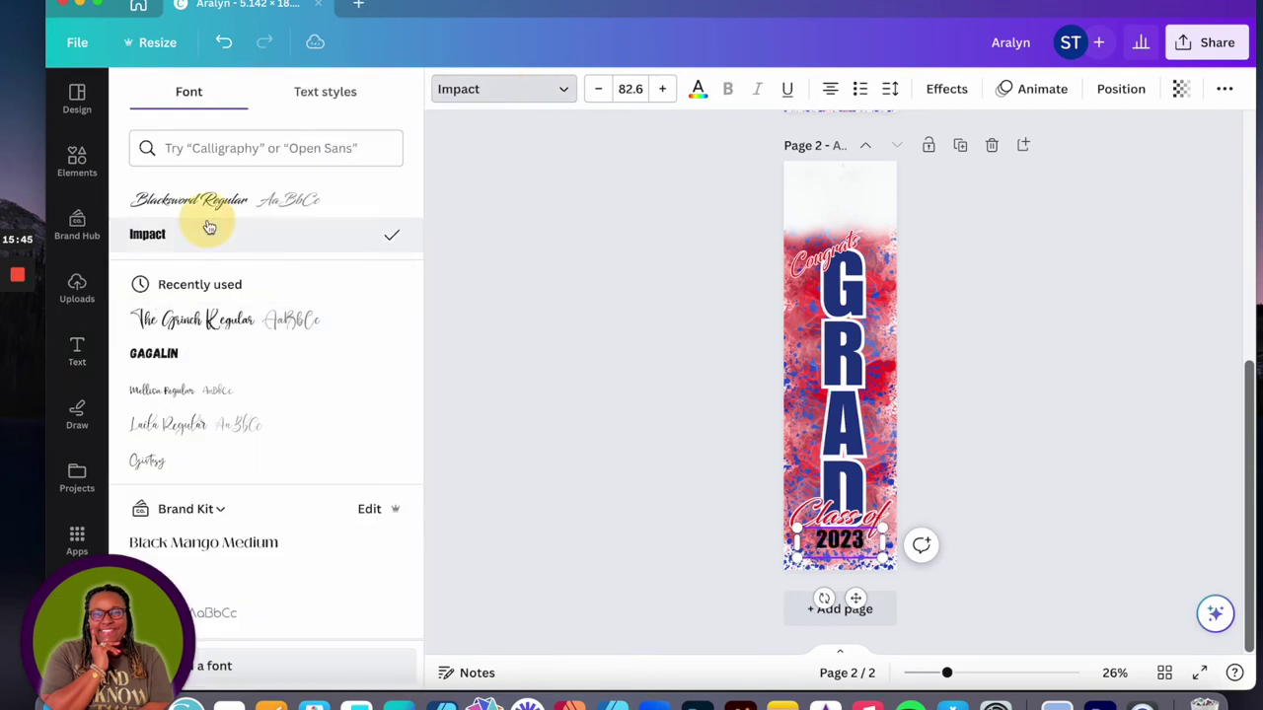
mouse_move(887, 540)
left_mouse_down()
mouse_move(856, 540)
mouse_move(886, 558)
left_mouse_up()
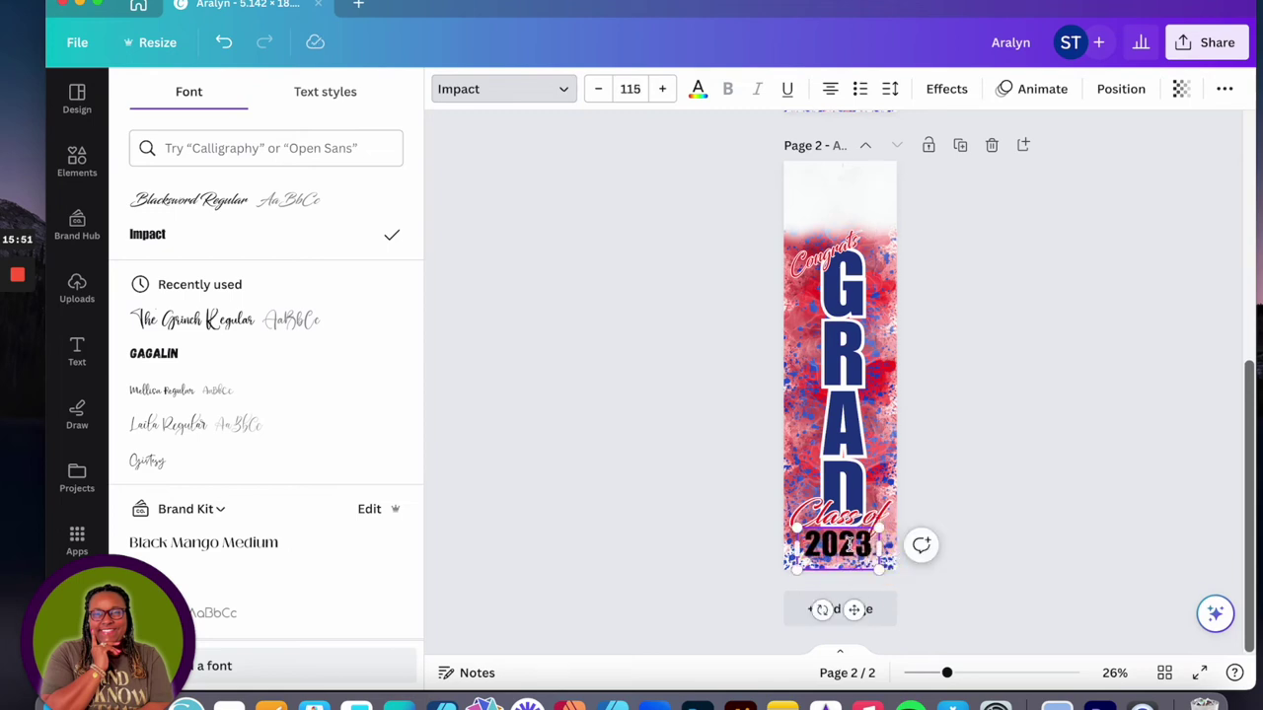
left_click_drag(855, 606, 858, 599)
Colour the 2023 text navy.
left_click(697, 91)
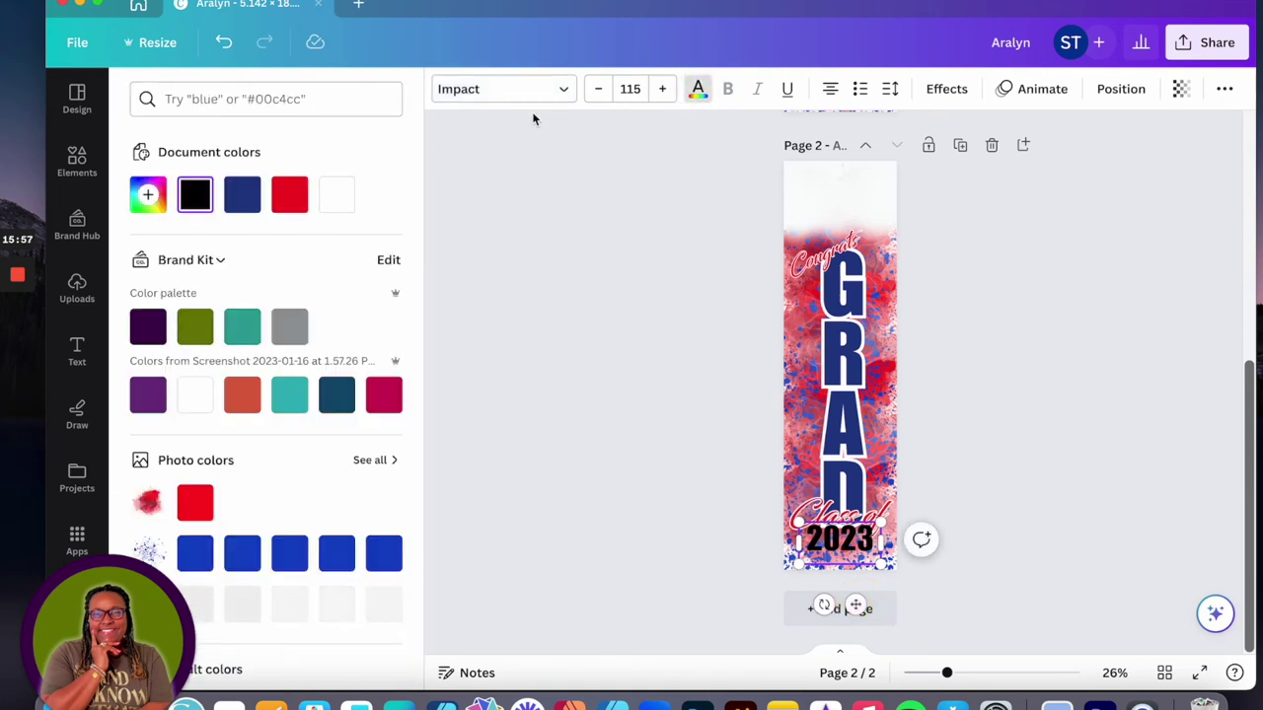
left_click(242, 195)
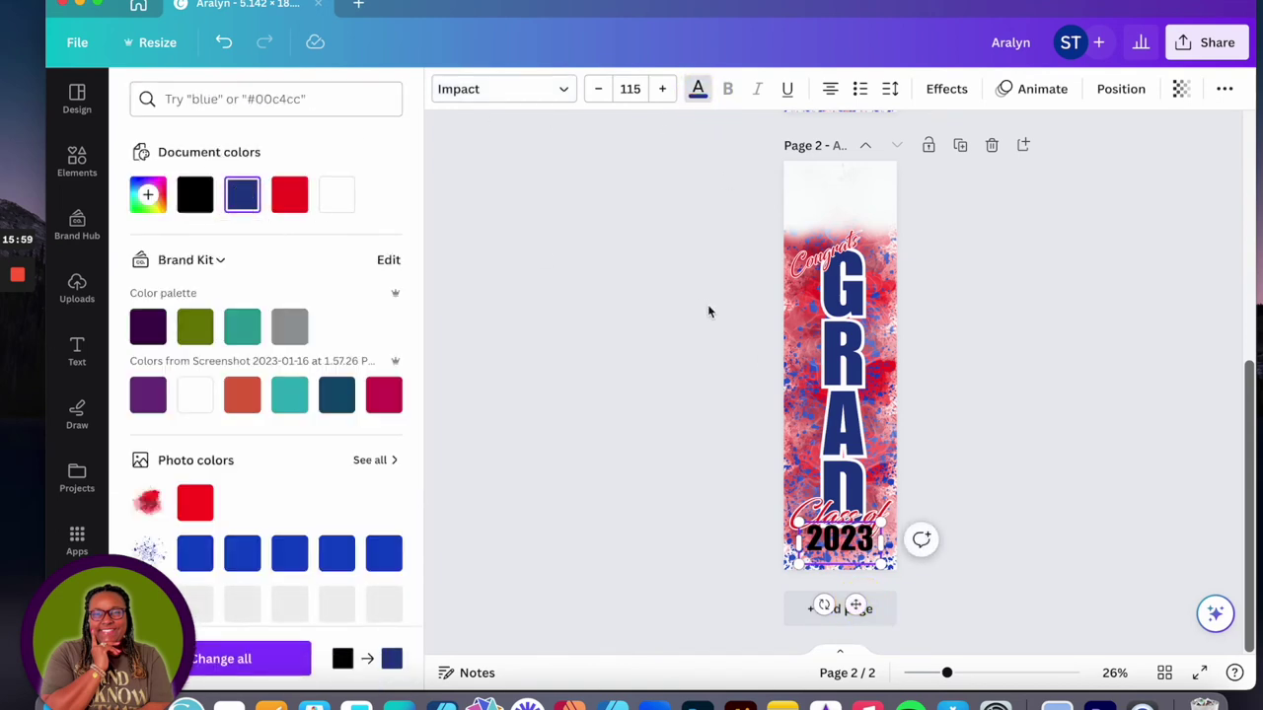
left_click(853, 540)
left_click(1061, 503)
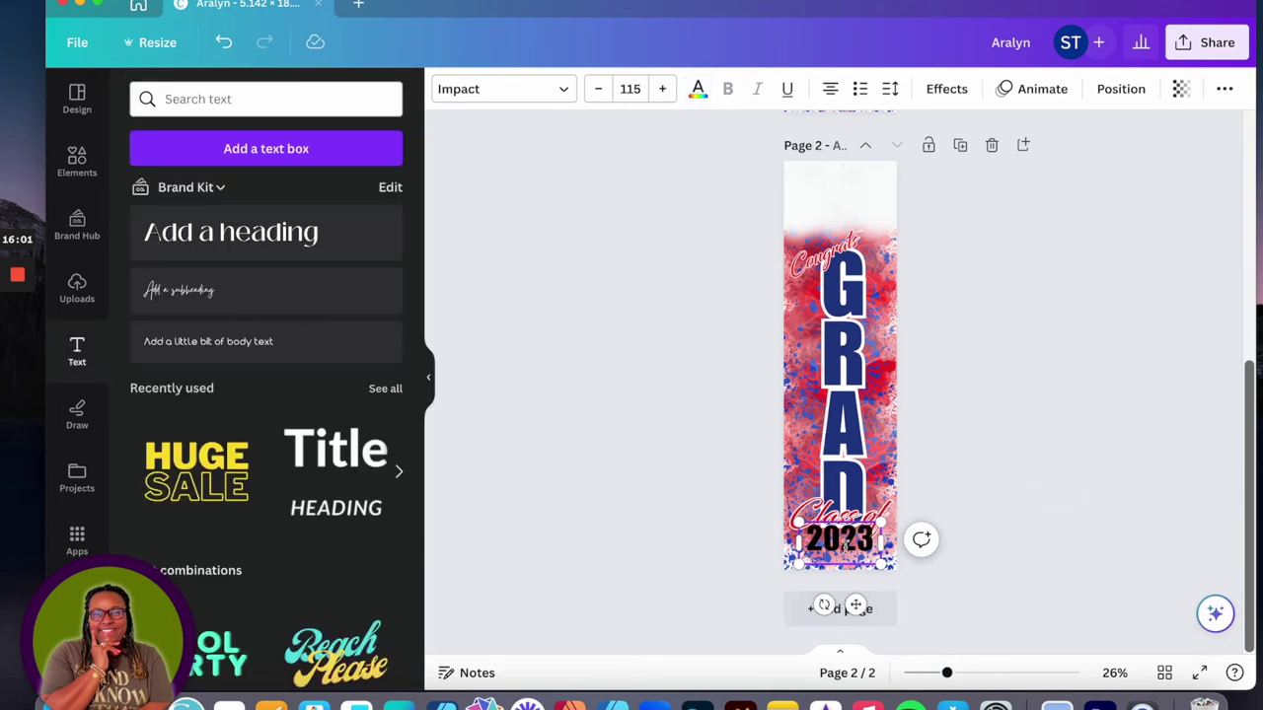
left_click(846, 544)
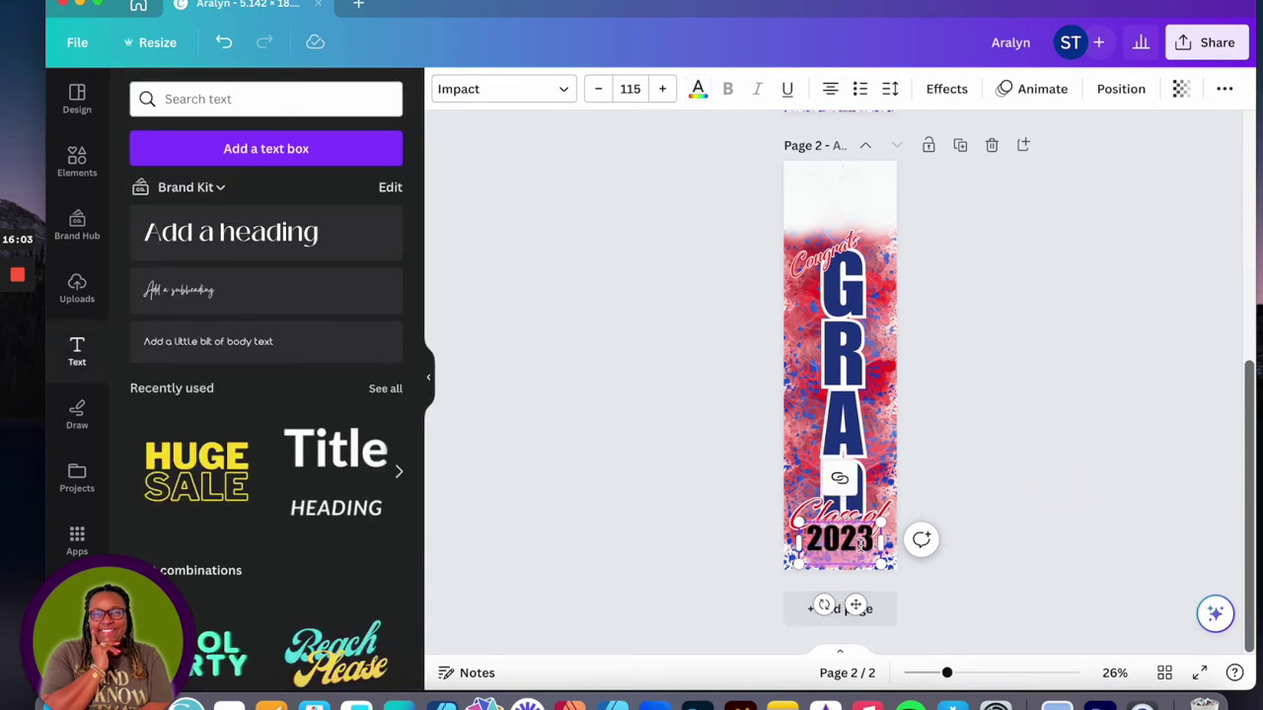
left_click(698, 89)
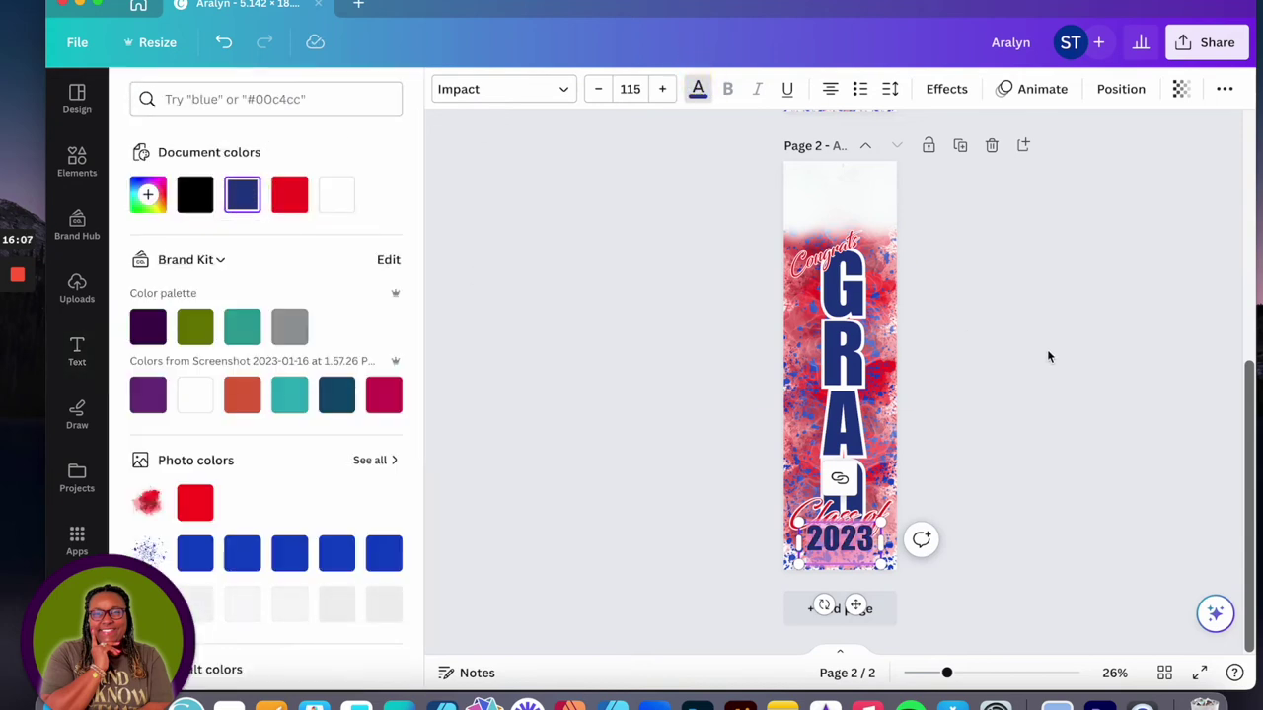
left_click(1041, 354)
left_click(1030, 358)
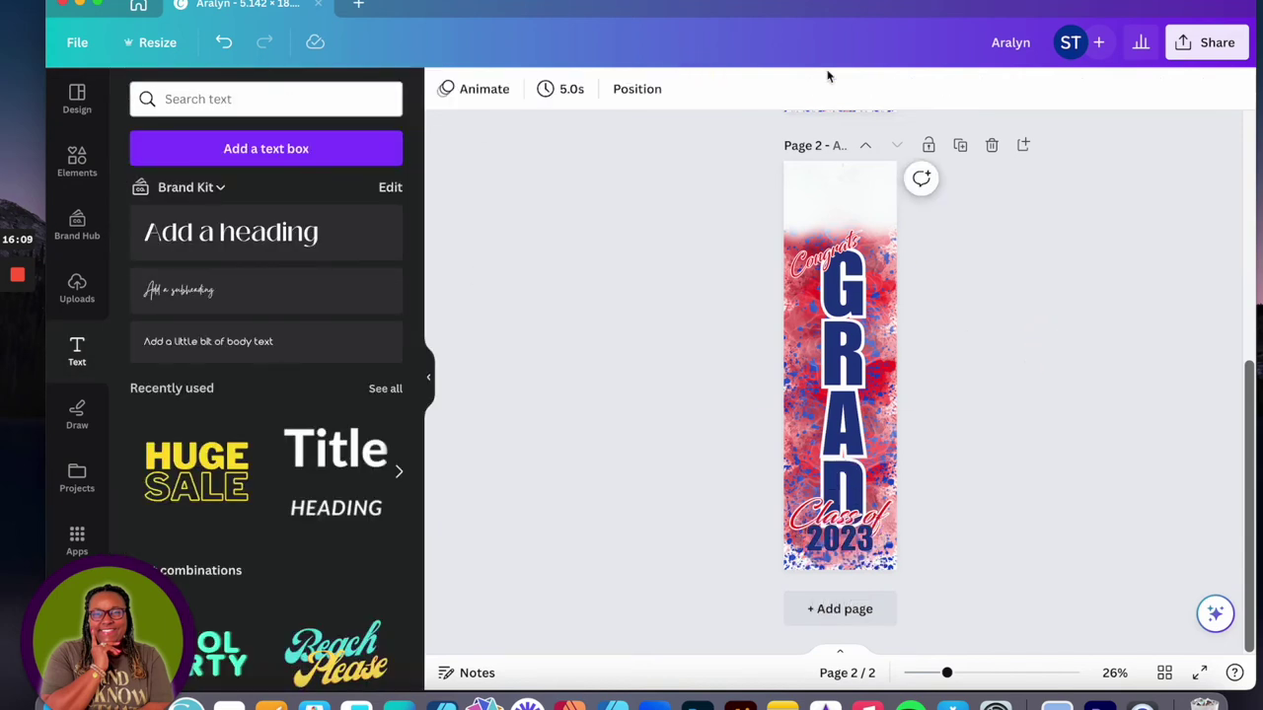
left_click(865, 545)
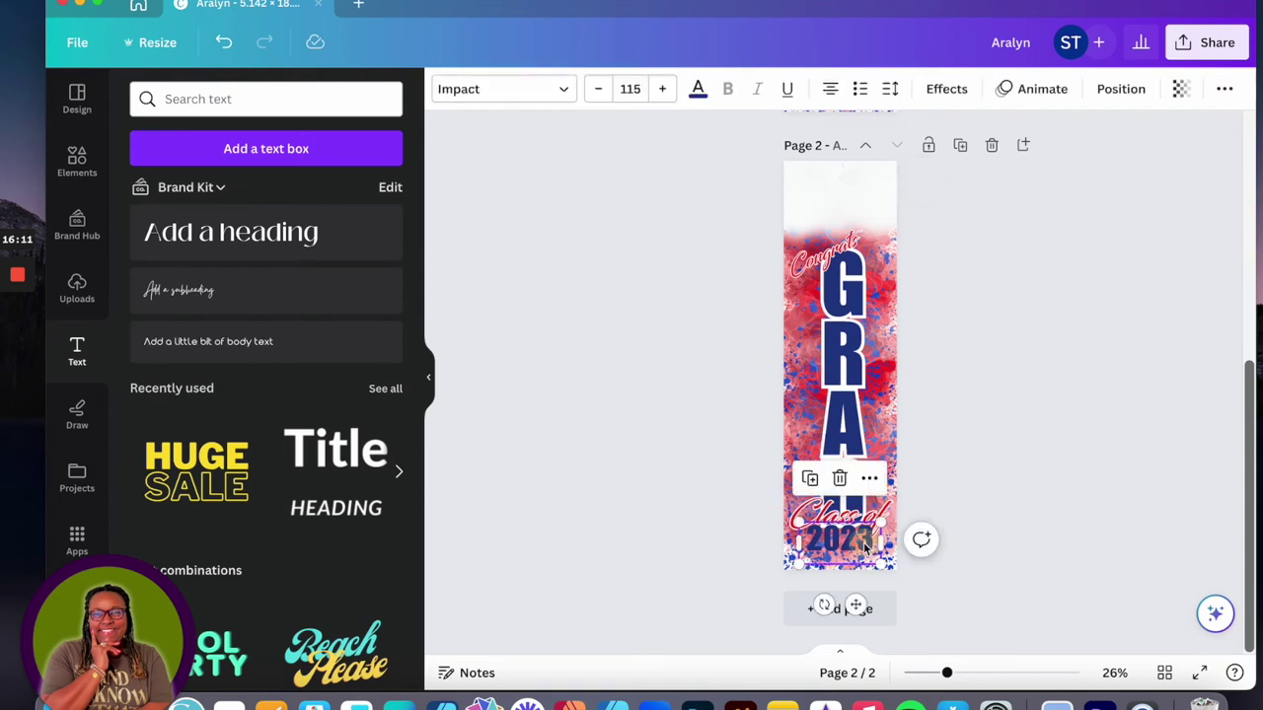
Apply a white Outline effect to the navy 2023 text.
left_click(939, 88)
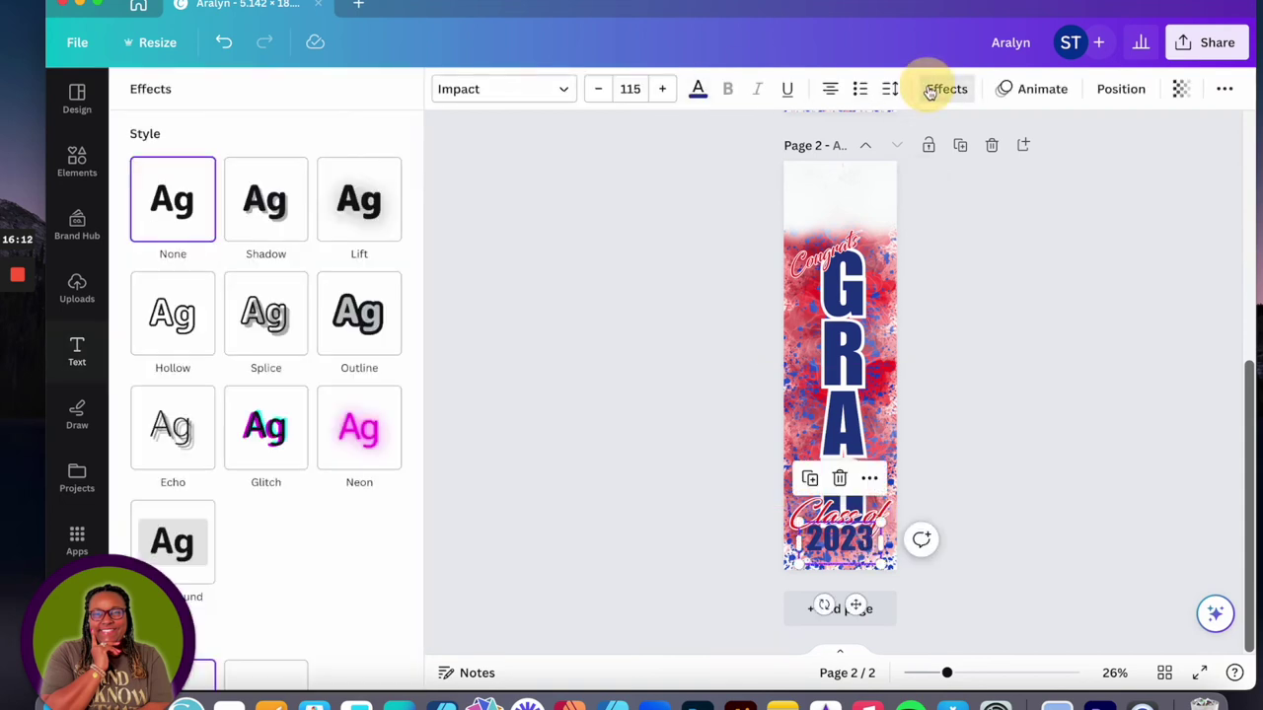
left_click(389, 314)
left_click(388, 455)
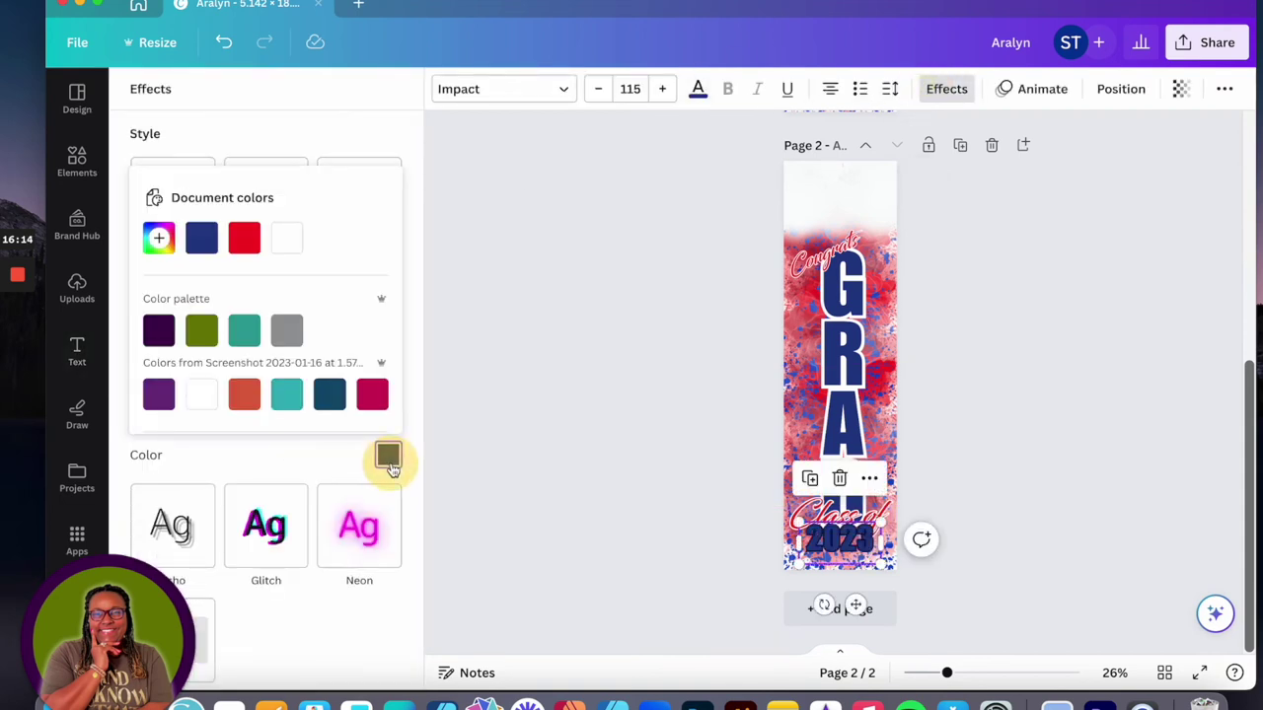
left_click(286, 237)
left_click(994, 378)
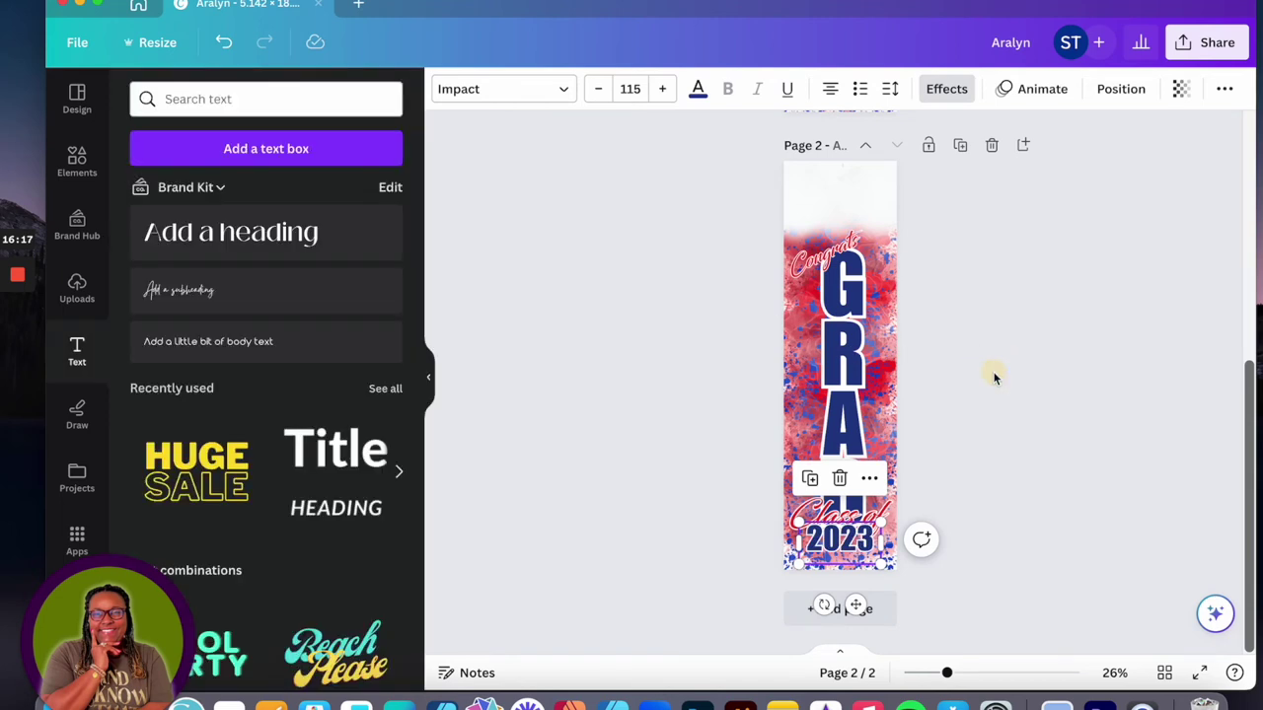
Send the 2023 text back one layer so the 'Class of' script overlaps it.
right_click(861, 539)
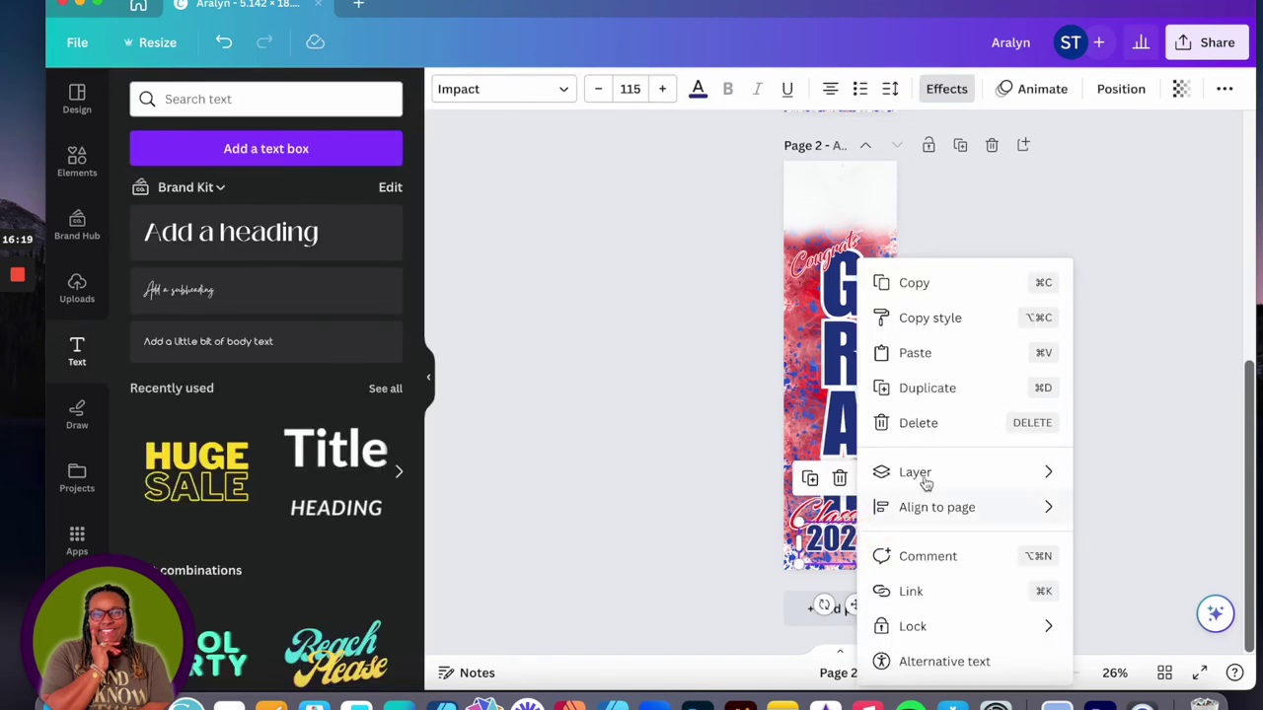
mouse_move(936, 477)
left_click(728, 550)
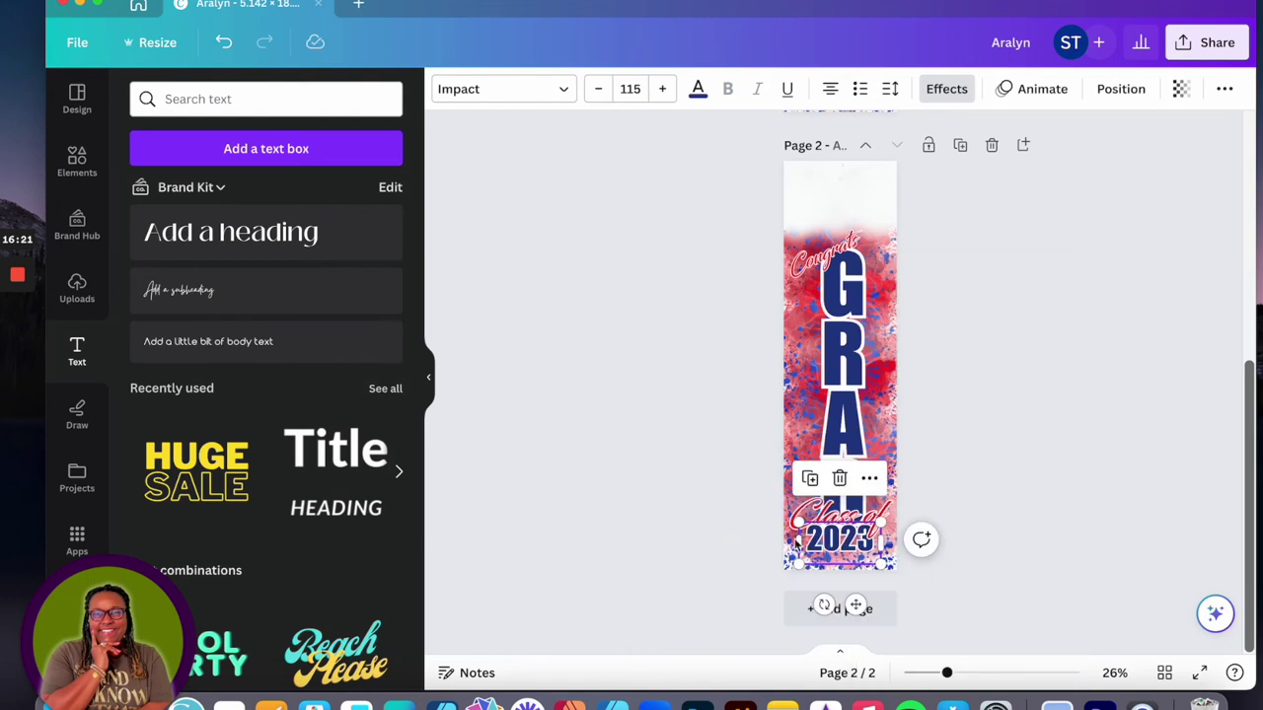
left_click(1148, 479)
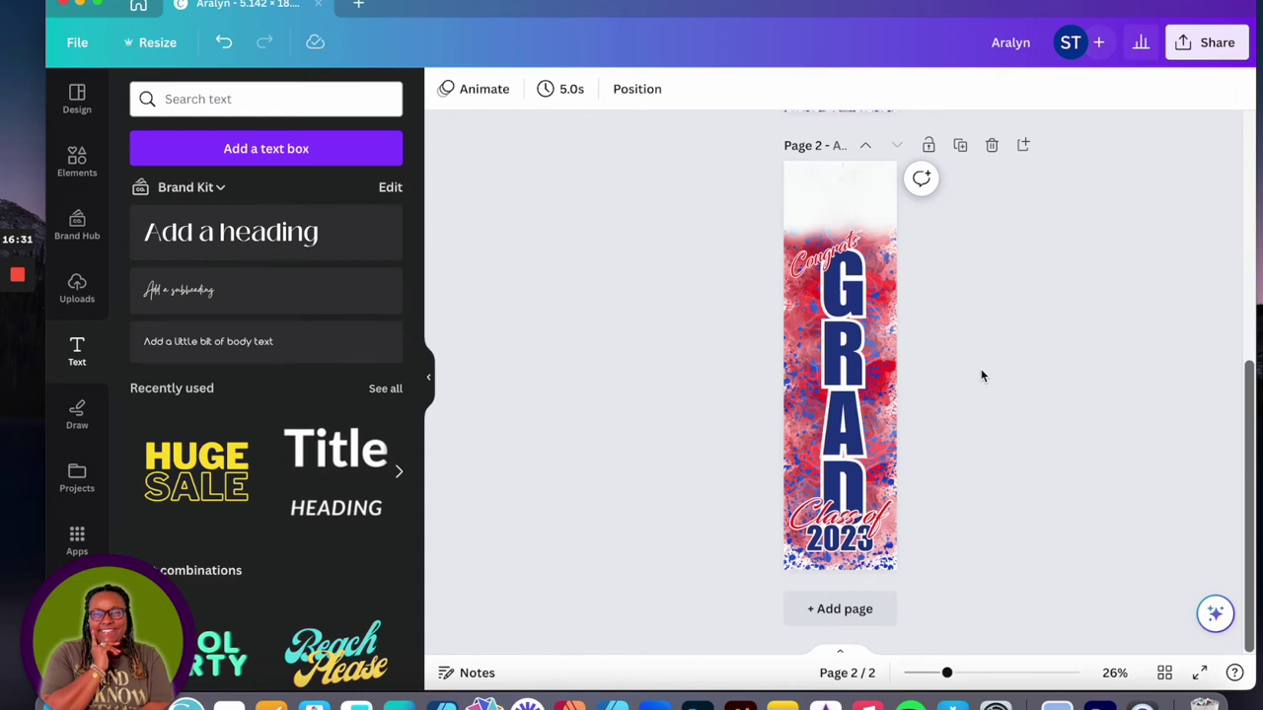
On page 1, nudge the graduation-gown photo down slightly.
scroll(982, 375, "up", 5)
scroll(981, 375, "down", 1)
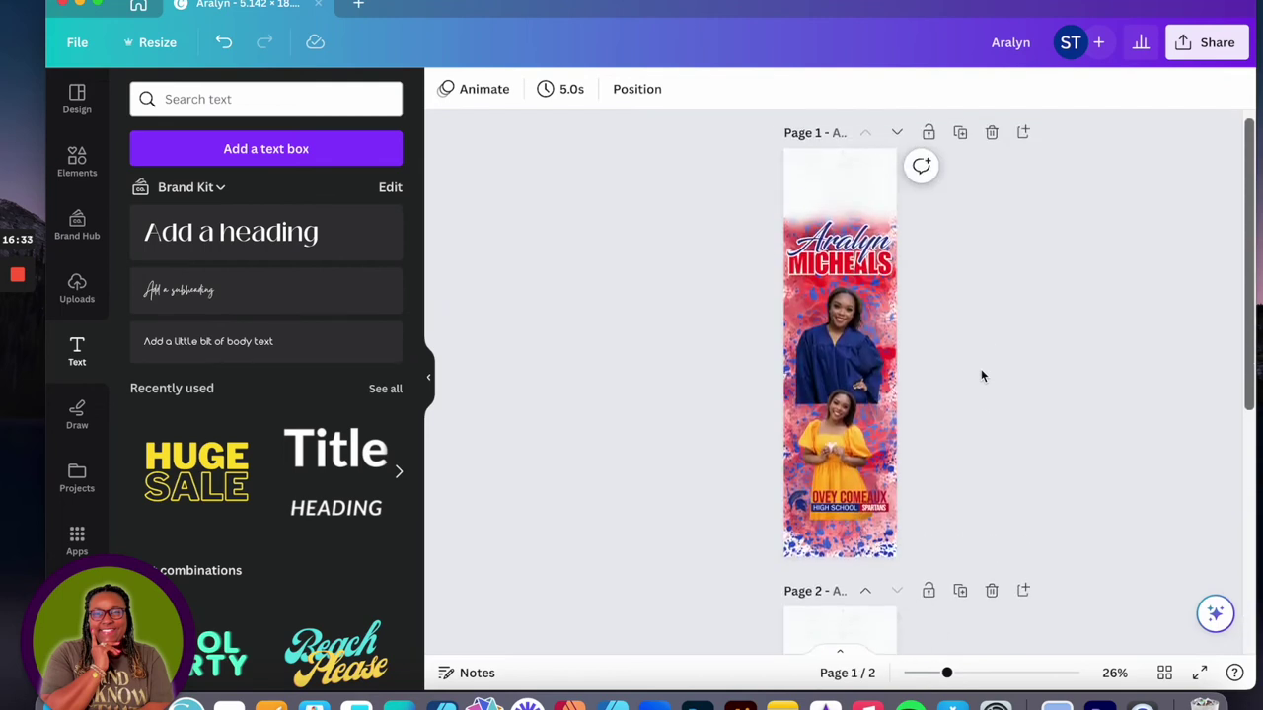
scroll(982, 375, "down", 2)
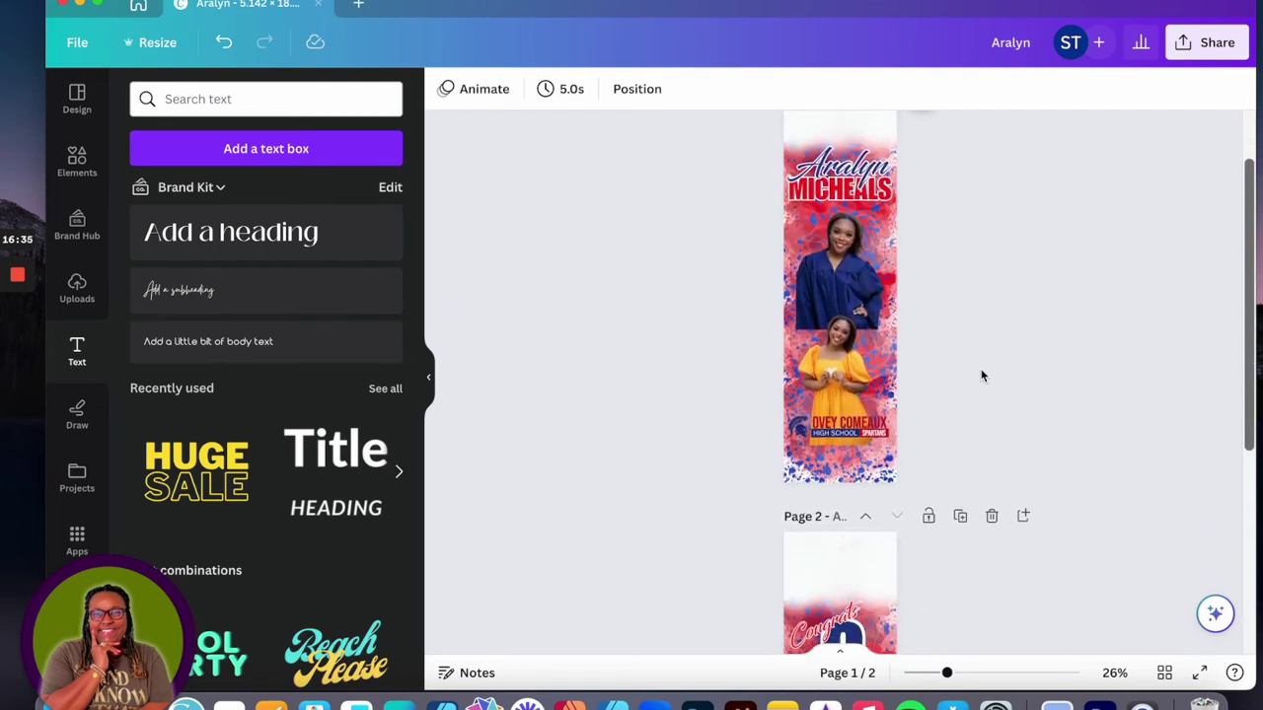
mouse_move(855, 285)
left_mouse_down()
mouse_move(854, 304)
mouse_move(851, 283)
left_mouse_up()
Move the yellow-dress photo up over the gown photo, enlarge it, and recentre it.
left_click(843, 351)
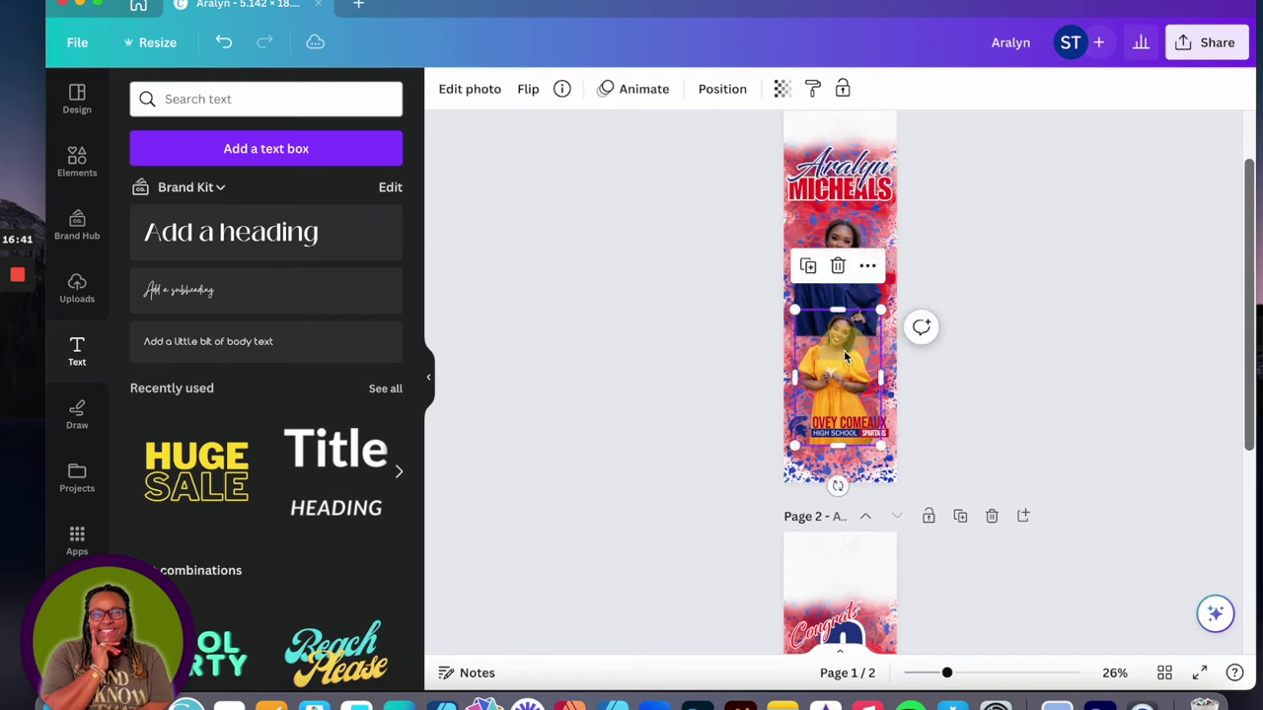
left_click_drag(843, 346, 844, 324)
left_click_drag(884, 403, 893, 430)
left_click_drag(833, 366, 836, 349)
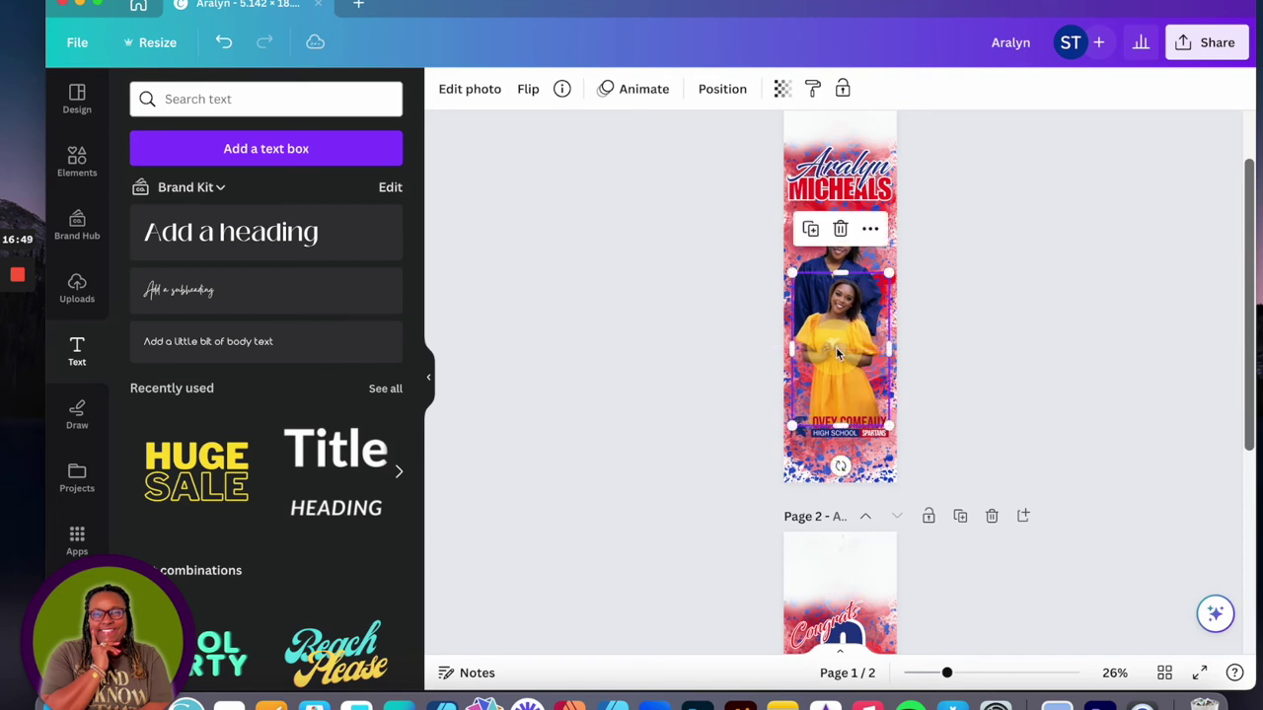
left_click(959, 423)
left_click(868, 437)
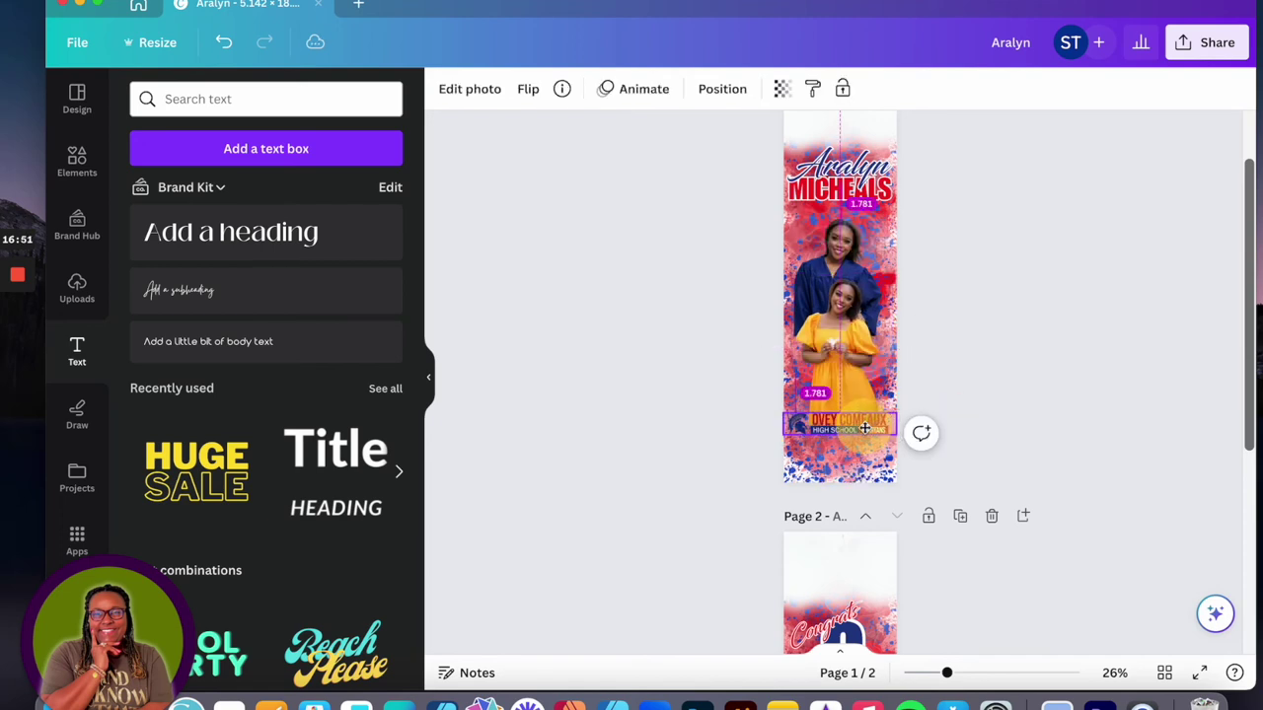
left_click(984, 355)
scroll(982, 360, "up", 2)
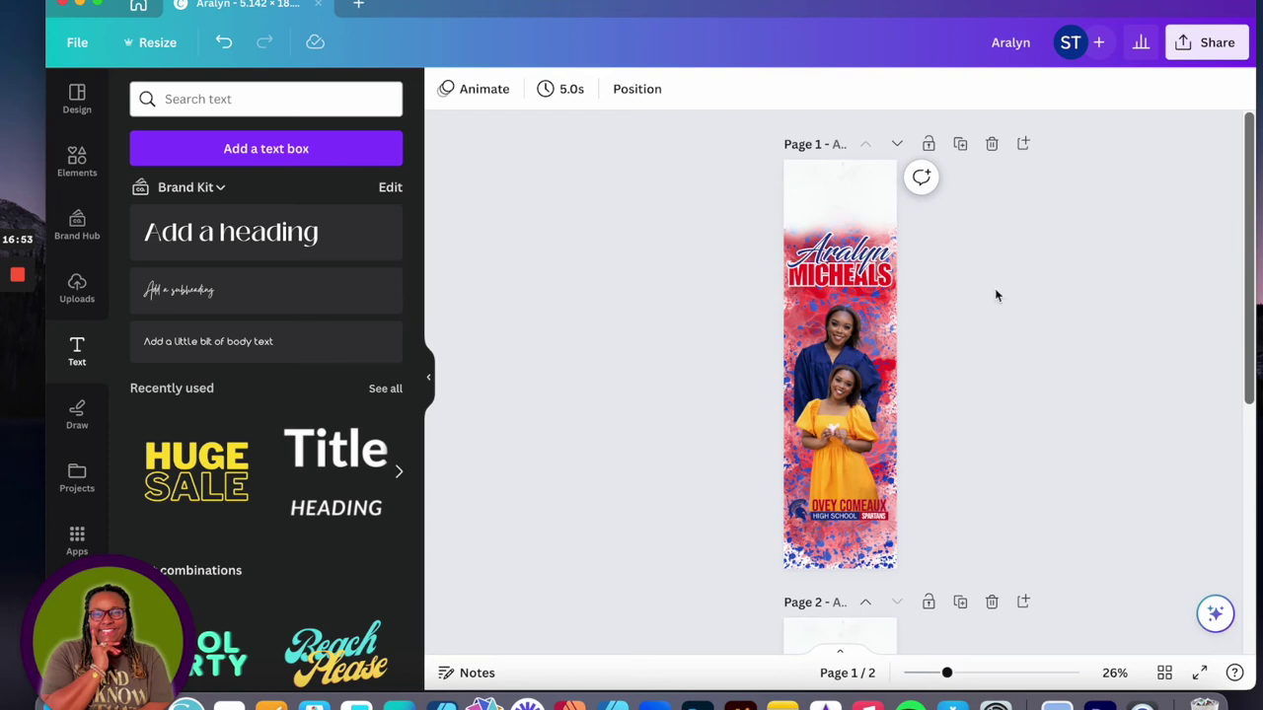
Download both banner pages as PNG at a slightly larger export size.
left_click(1207, 43)
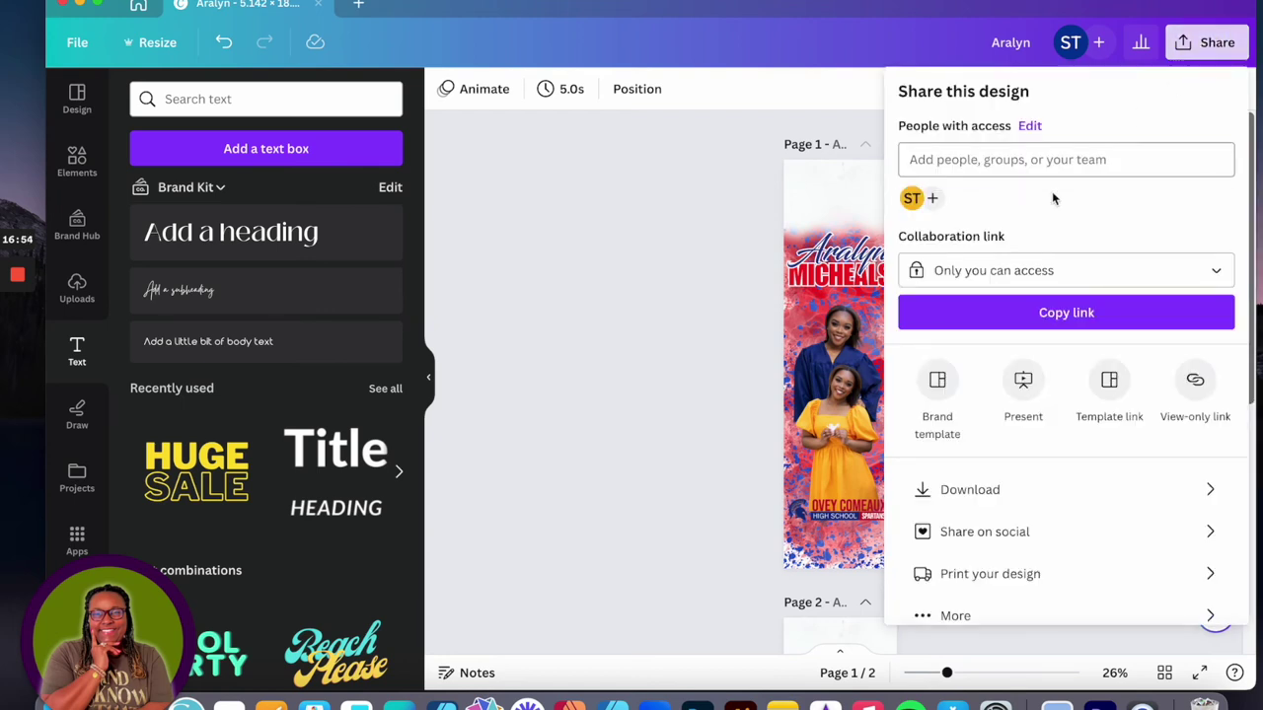
left_click(974, 502)
left_click_drag(959, 224, 1232, 225)
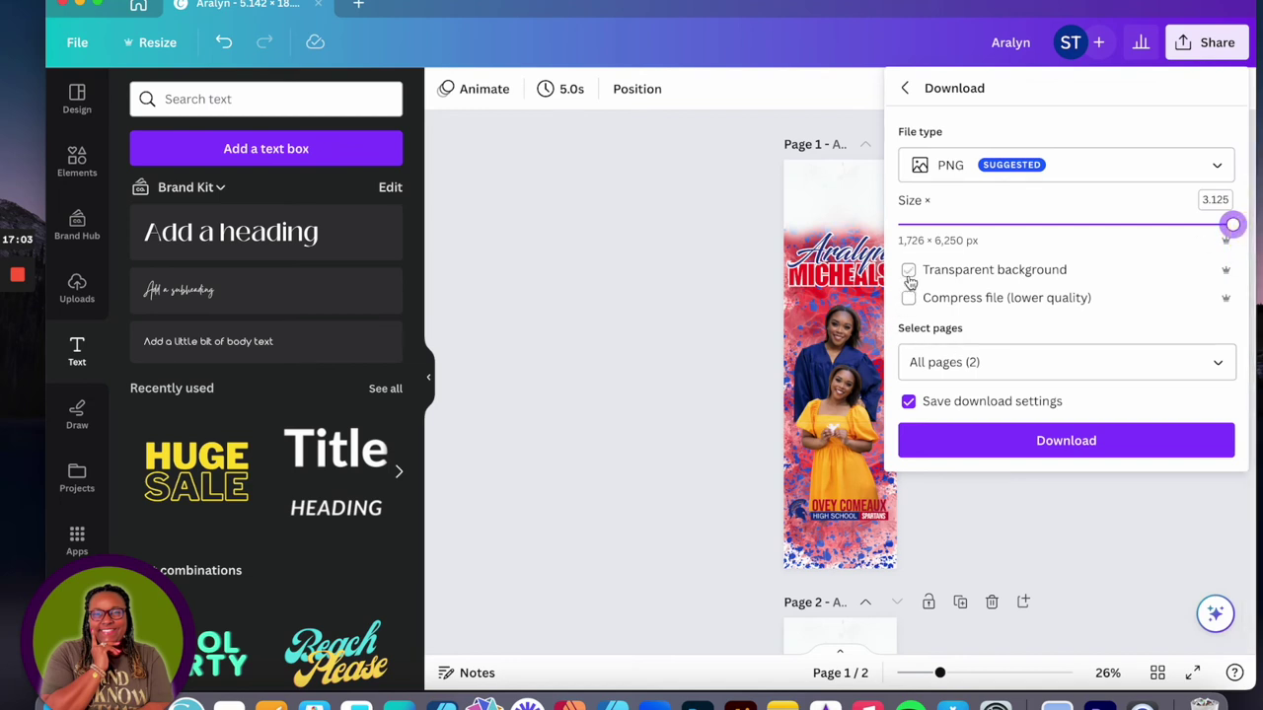
left_click(991, 445)
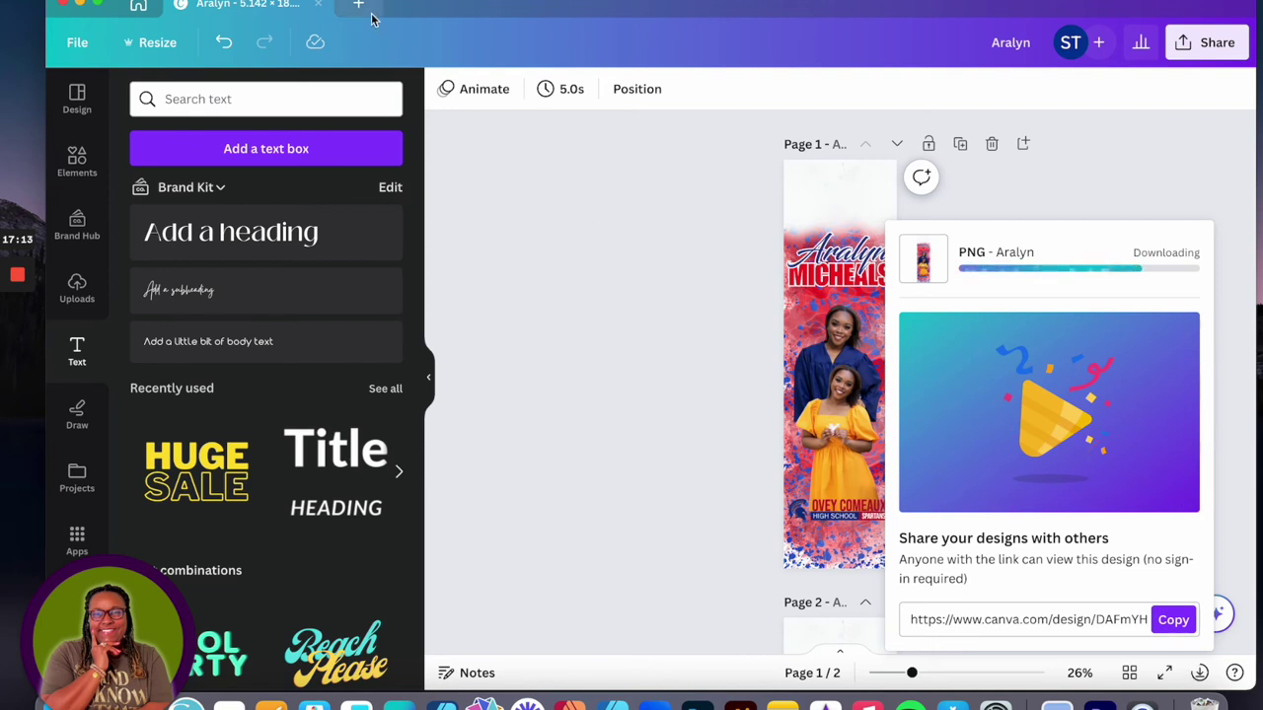
mouse_move(18, 350)
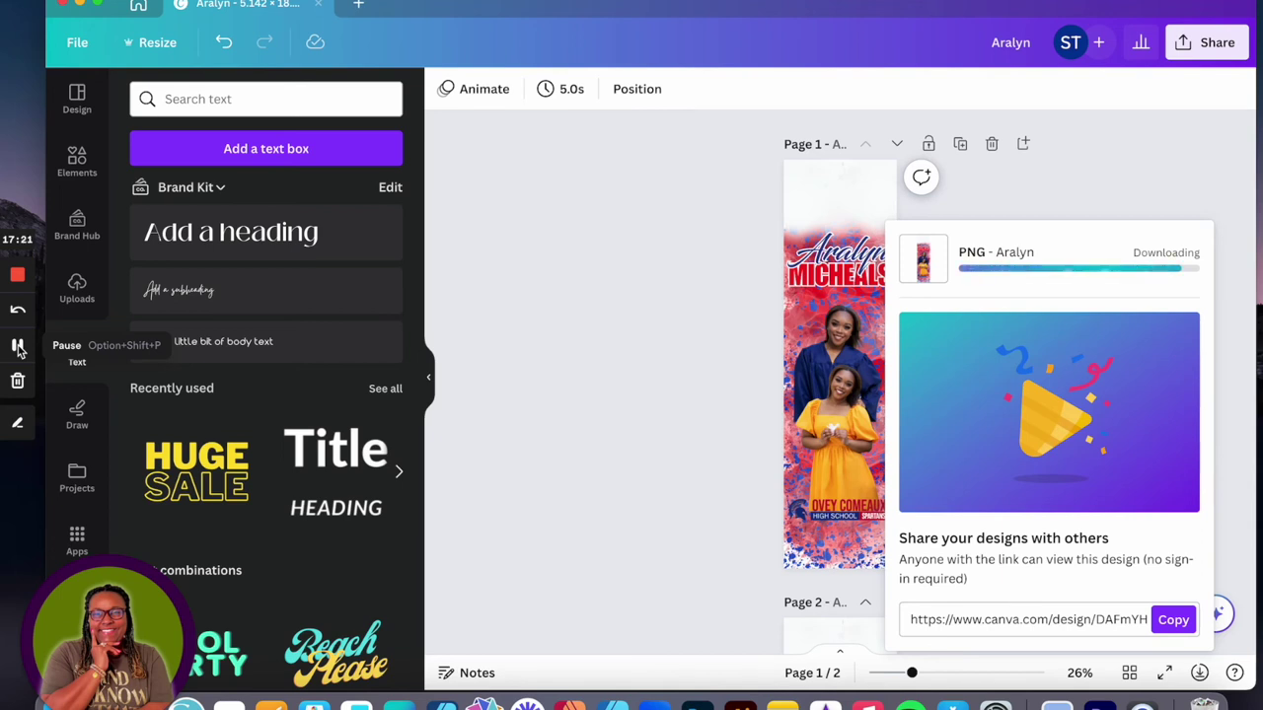
Create a blank 13 × 19 in design in a new tab, then minimise Canva.
left_click(18, 350)
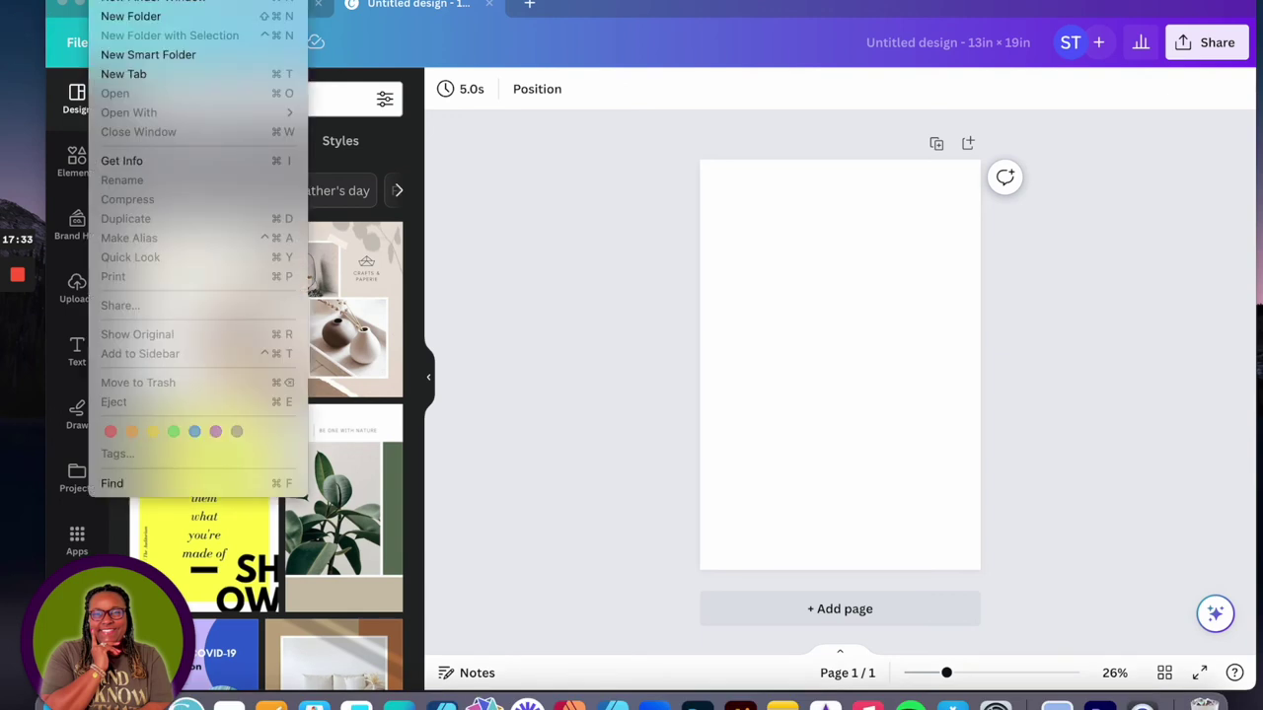
mouse_move(53, 2)
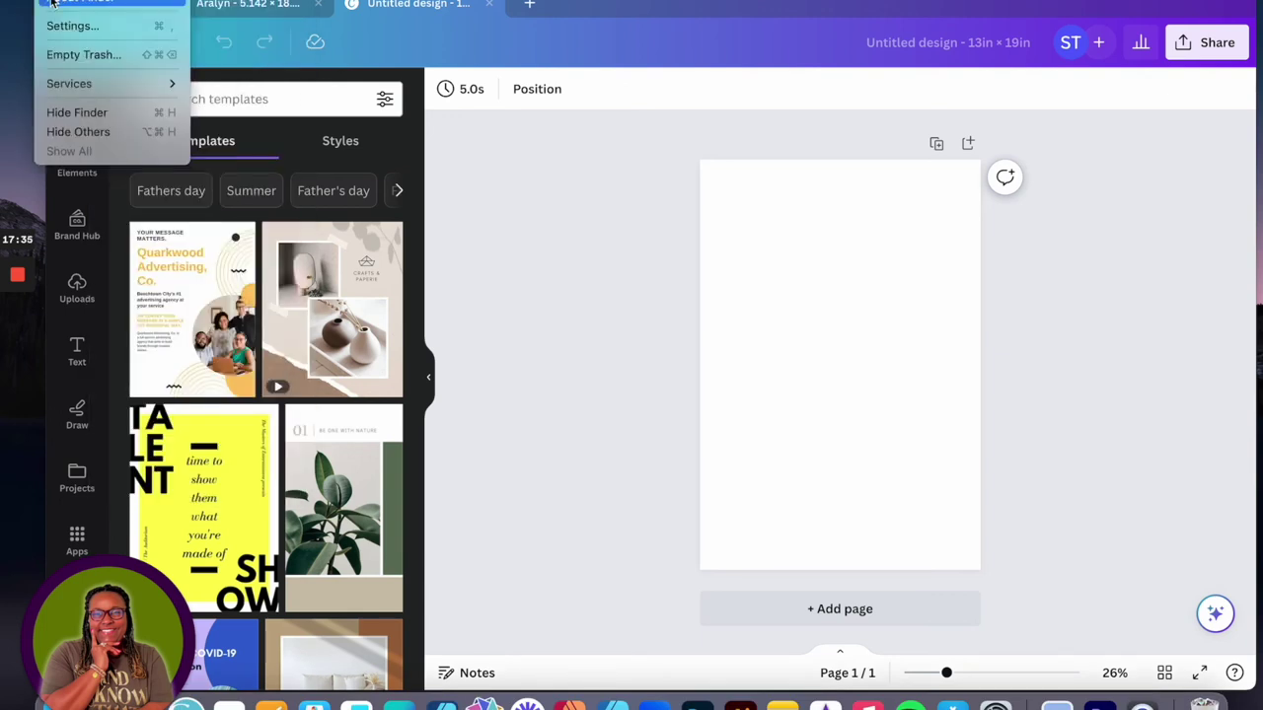
key("Escape")
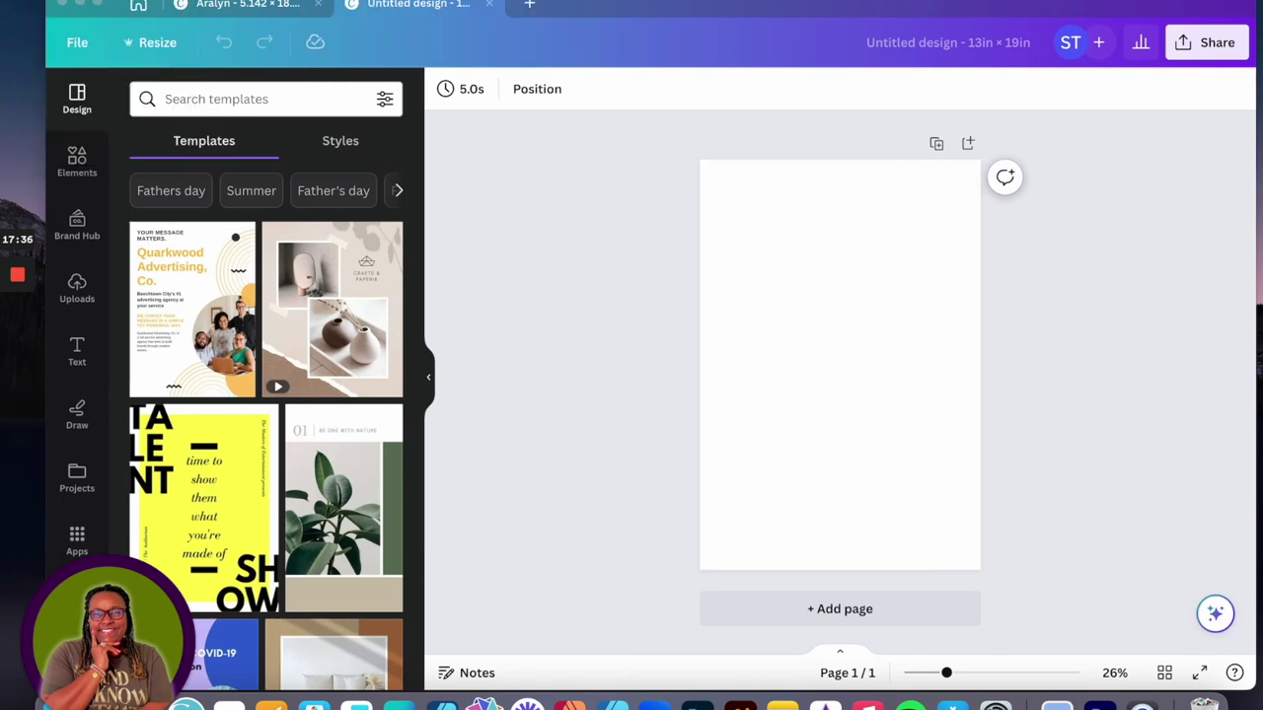
left_click(80, 4)
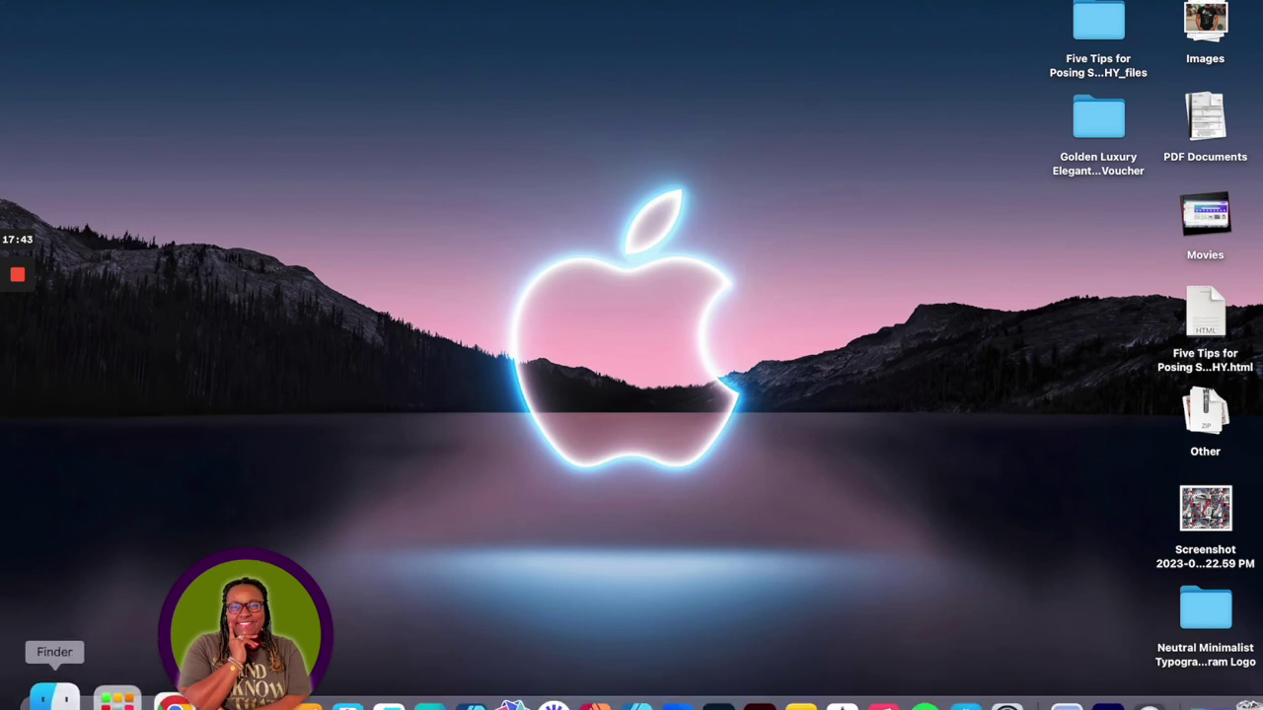
In Finder, show the Desktop and locate the downloaded Aralyn.zip.
left_click(50, 693)
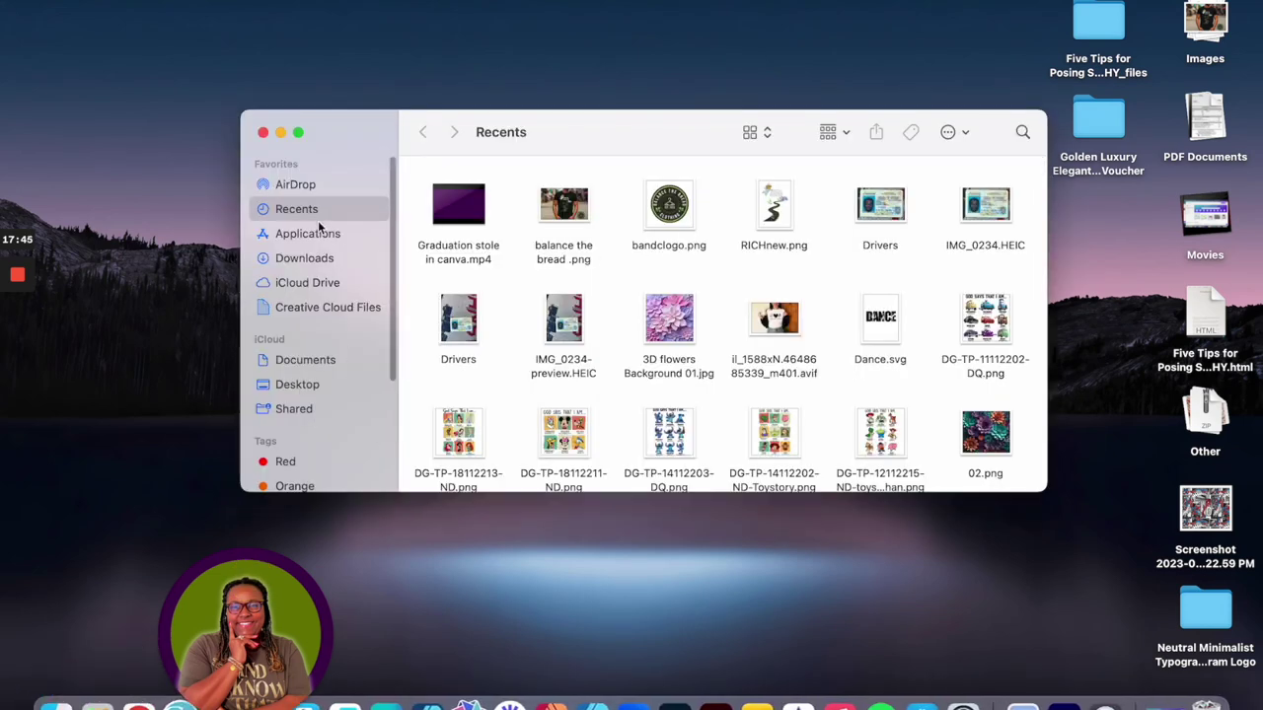
left_click(296, 385)
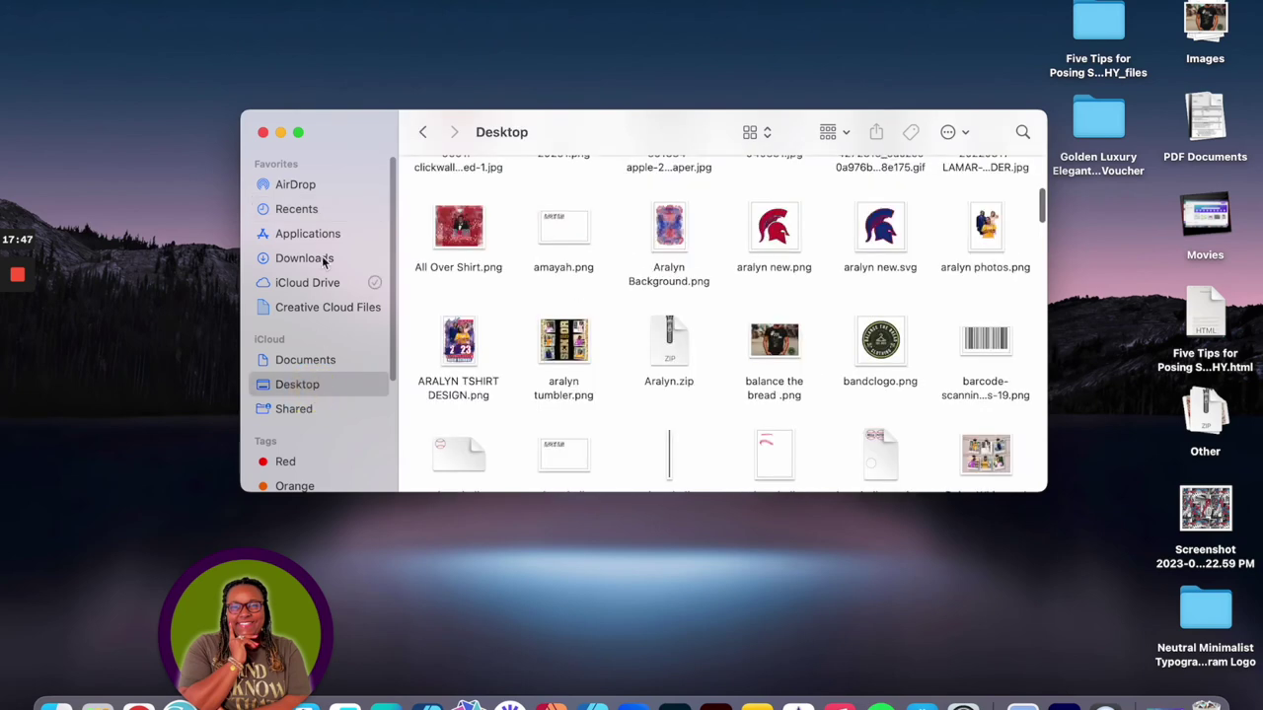
scroll(590, 259, "up", 3)
scroll(590, 259, "up", 2)
scroll(590, 258, "down", 10)
scroll(590, 258, "up", 3)
scroll(590, 258, "up", 10)
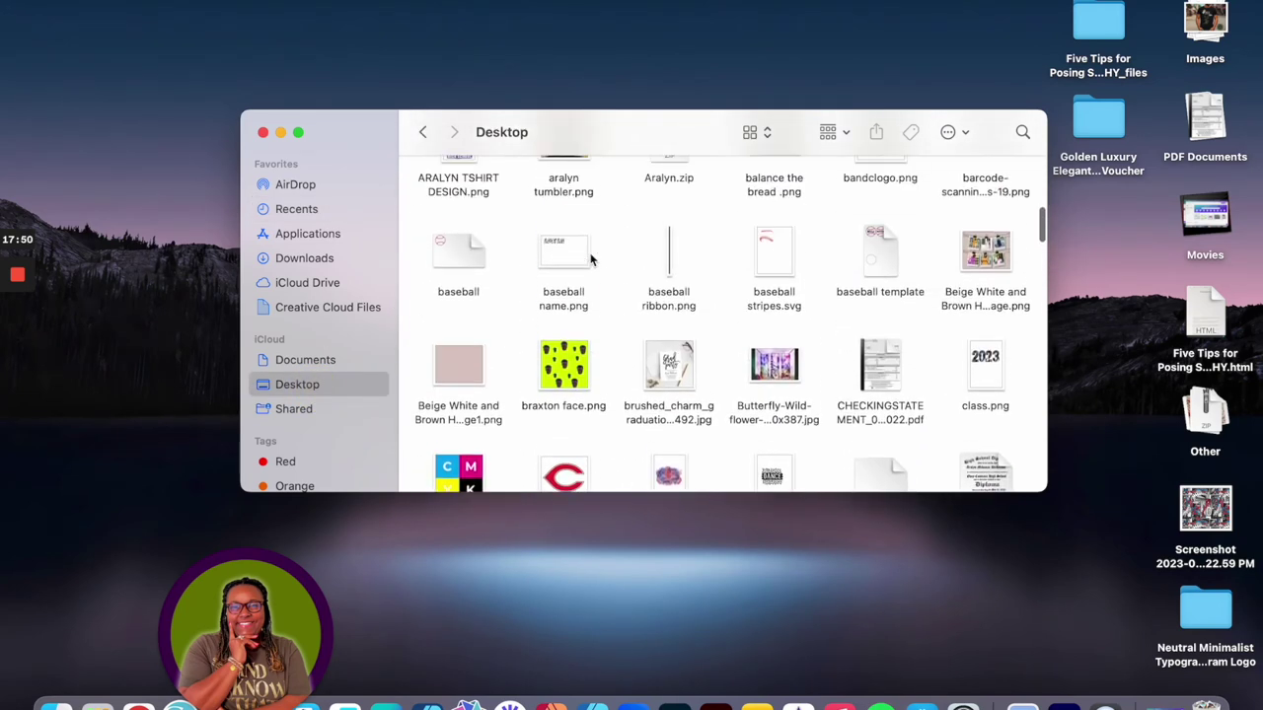
scroll(590, 258, "up", 1)
scroll(590, 259, "down", 10)
scroll(590, 258, "down", 2)
scroll(590, 259, "up", 4)
scroll(590, 258, "up", 4)
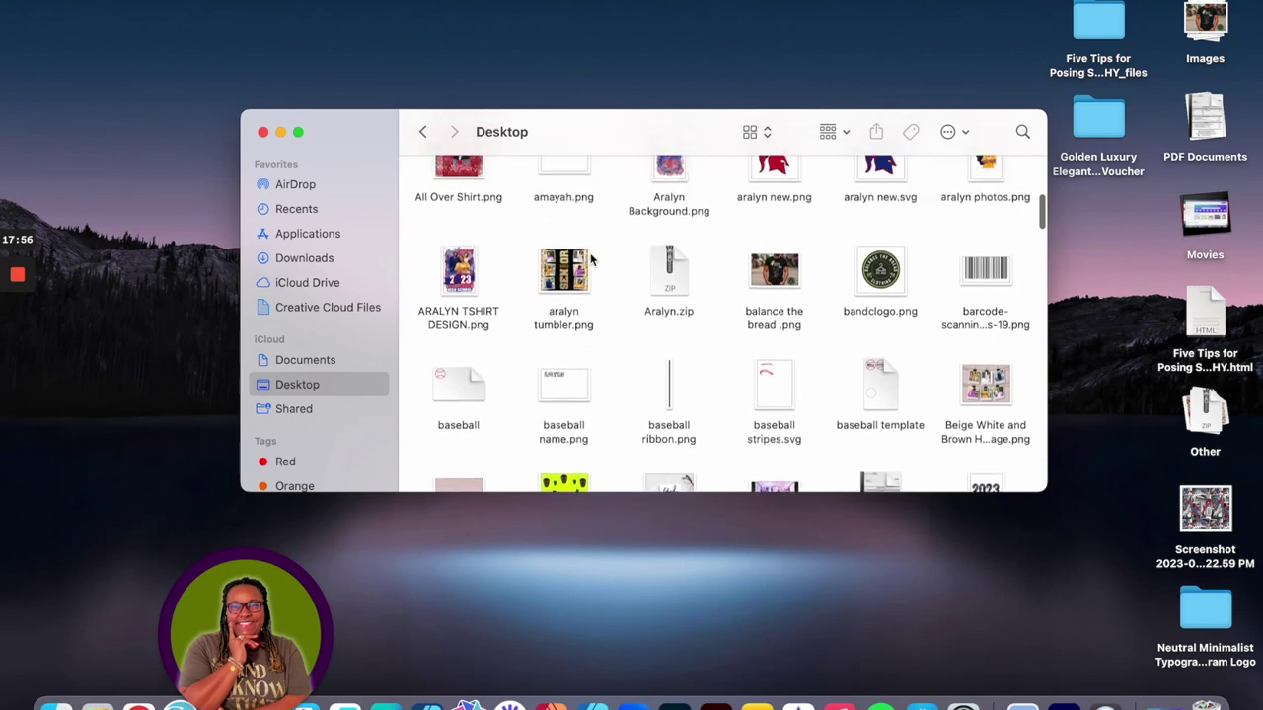
scroll(590, 258, "up", 1)
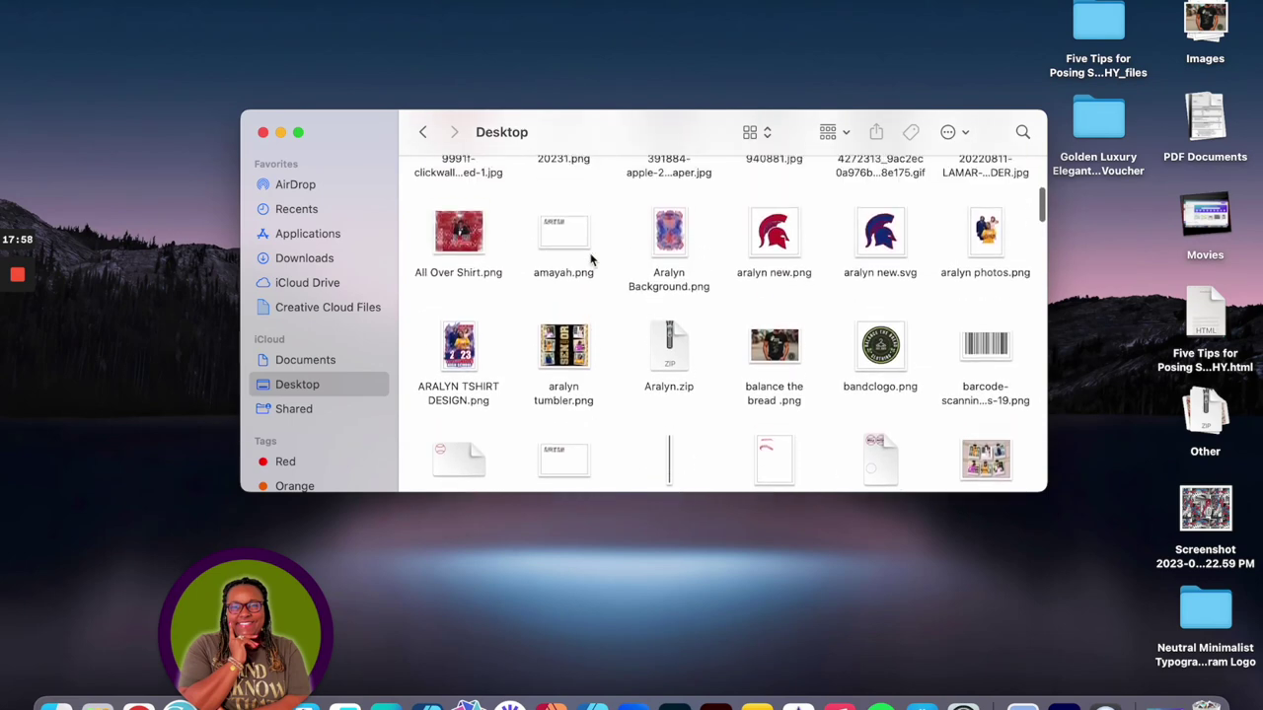
Unzip Aralyn.zip, open the Aralyn folder with 1.png and 2.png, and return to Canva.
double_click(670, 350)
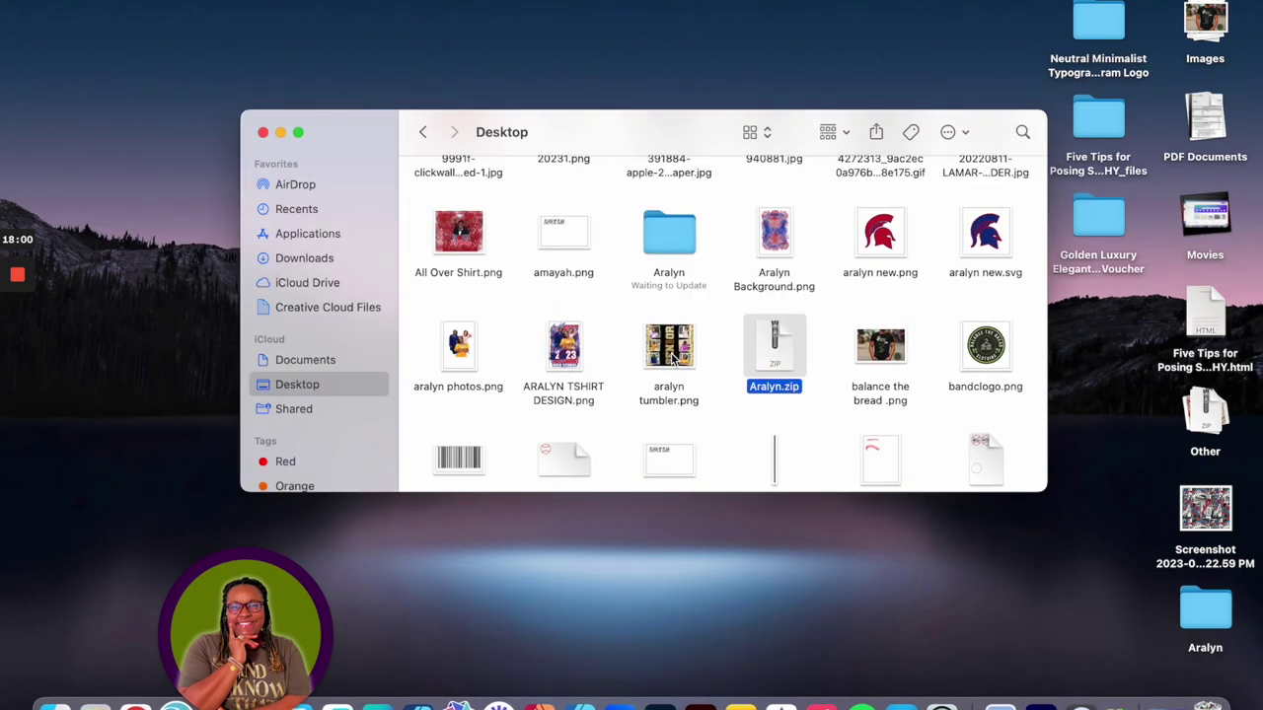
left_click(672, 236)
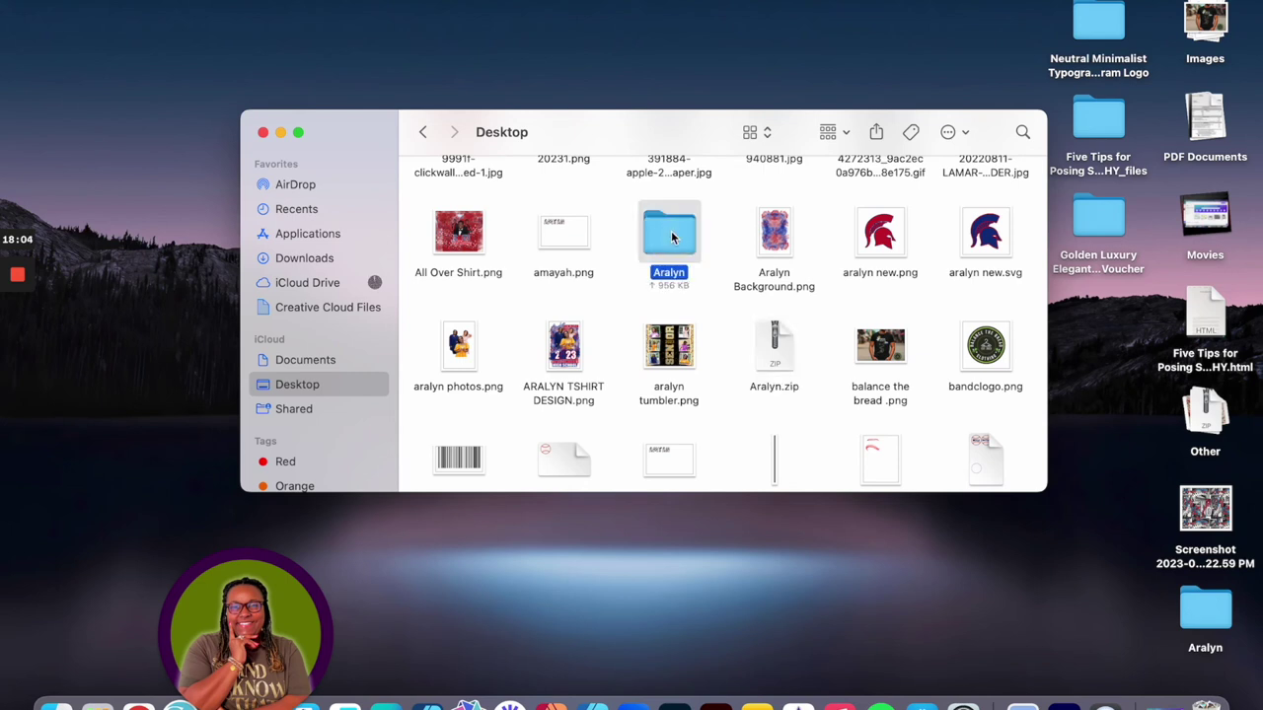
double_click(672, 237)
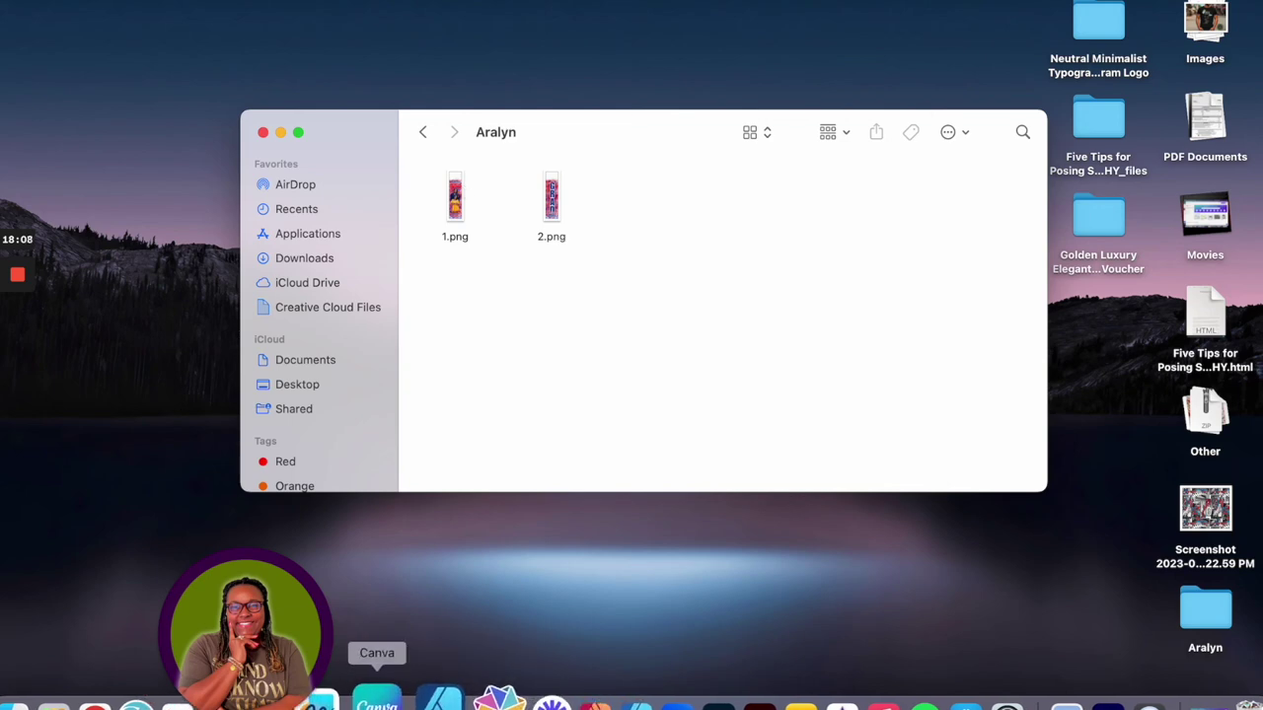
left_click(385, 703)
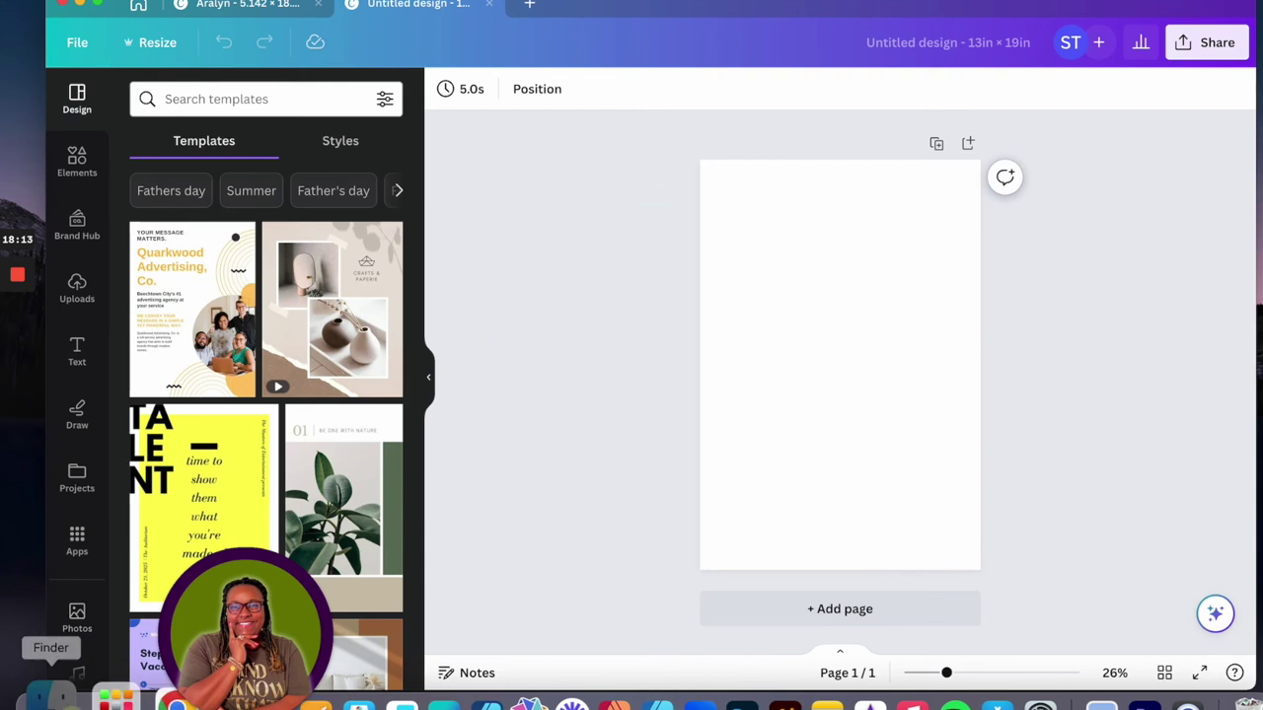
Drag 1.png and 2.png from Finder into Canva's Uploads panel, then minimise Finder.
left_click(60, 704)
left_click(456, 204)
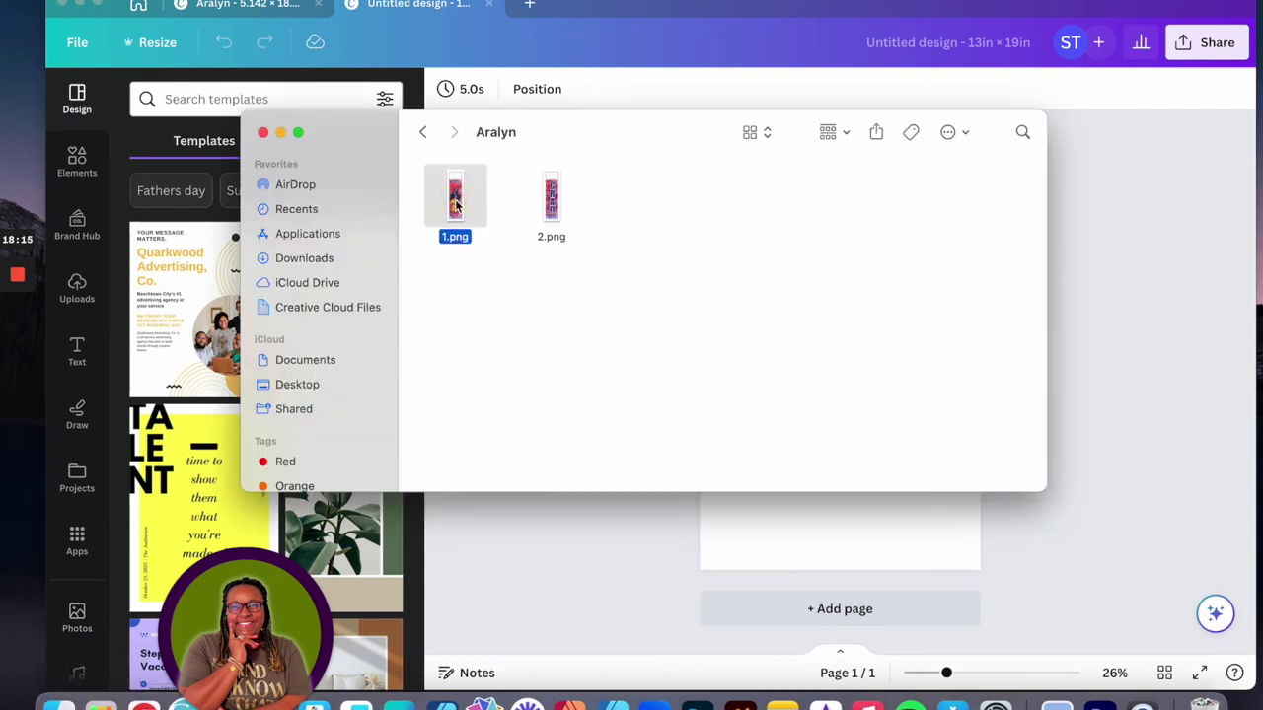
left_click(571, 202, "shift")
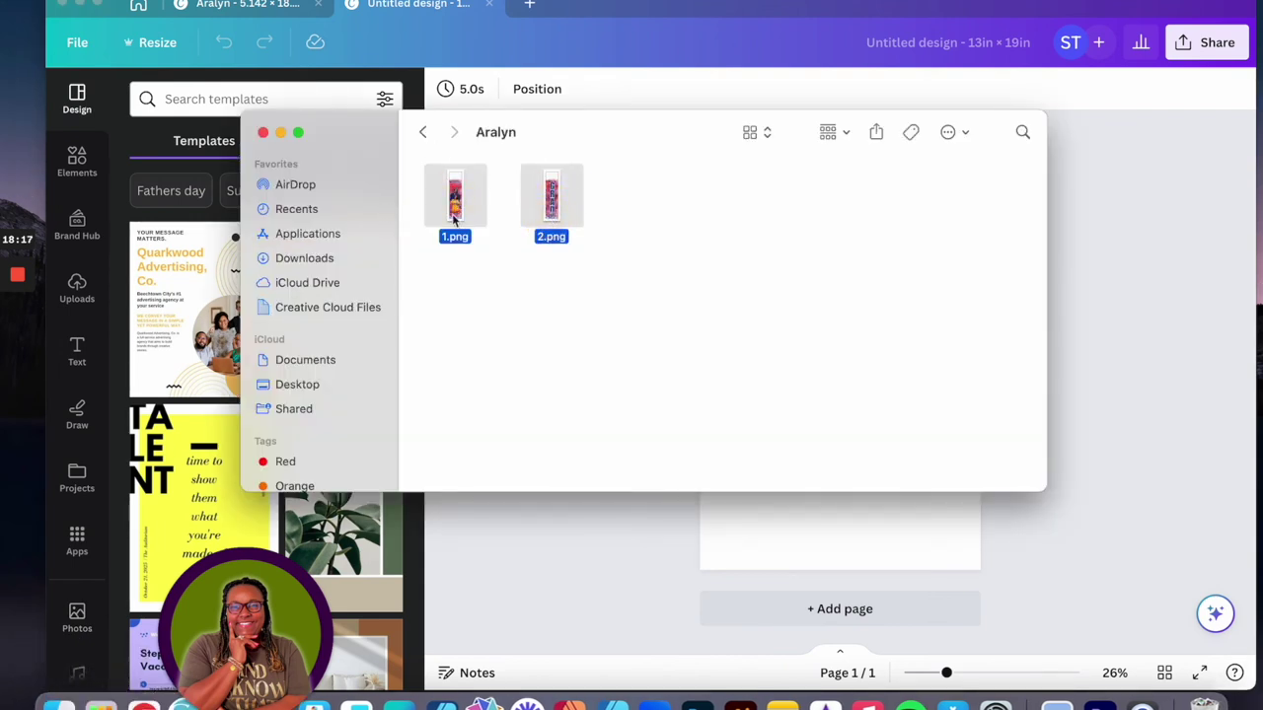
left_click(79, 288)
left_click(77, 288)
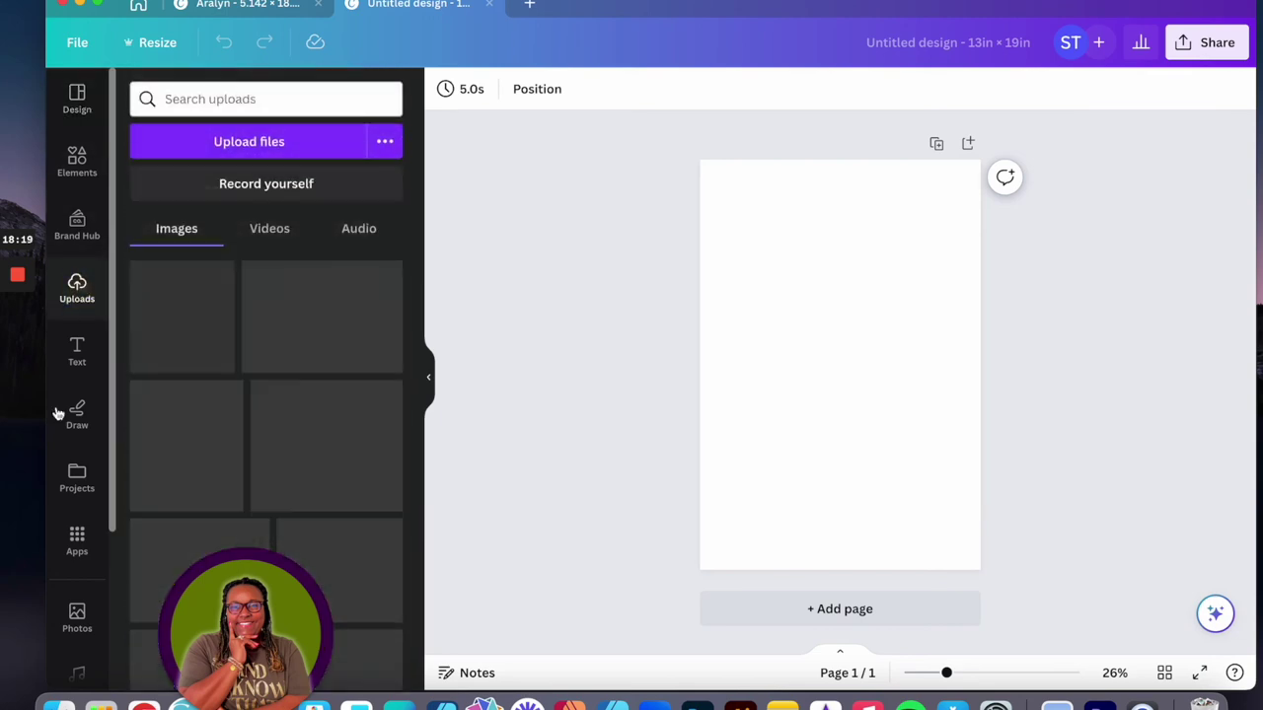
left_click(69, 696)
left_click_drag(456, 232, 194, 387)
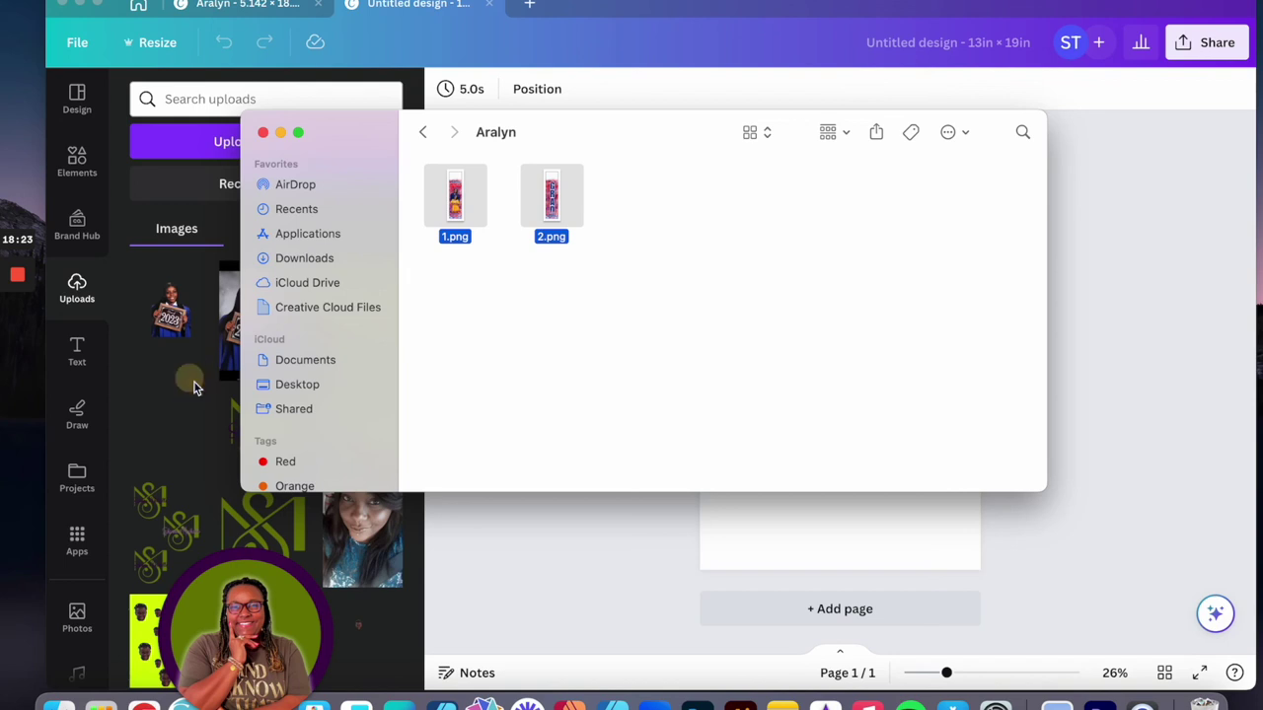
left_click(281, 132)
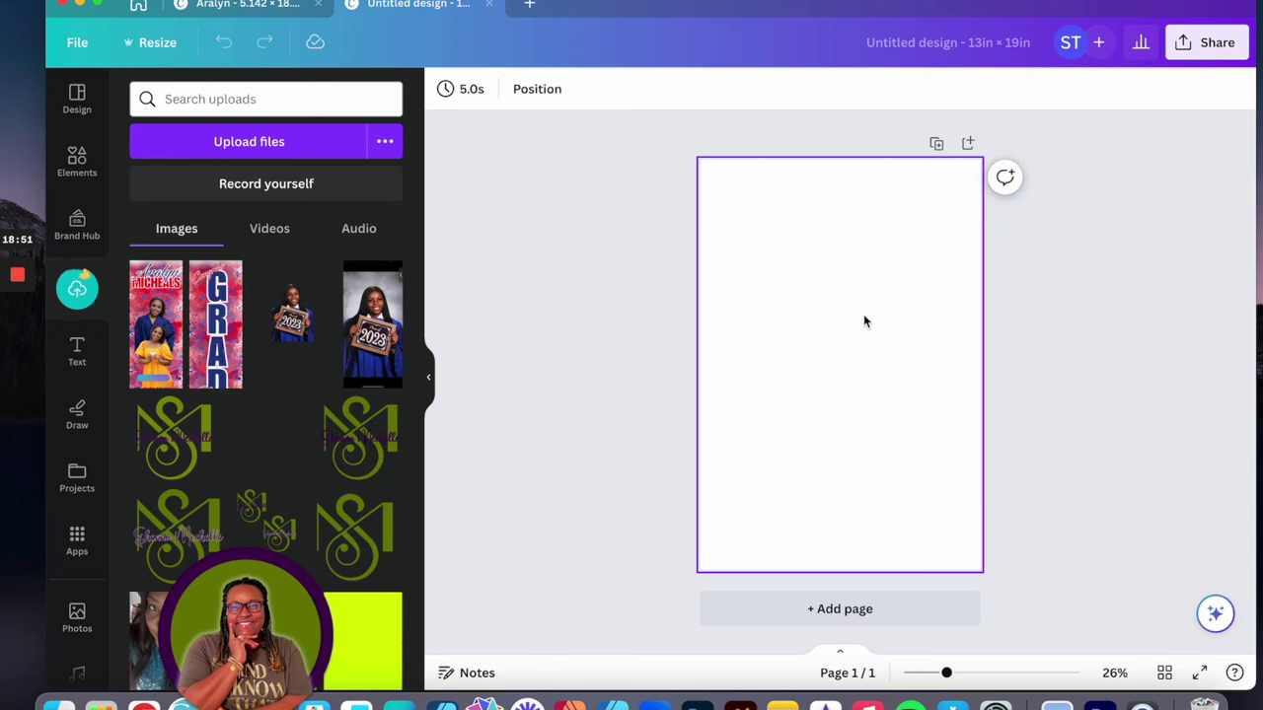
Add the portrait and GRAD strips to the page and align them side by side at the centre.
left_click(148, 326)
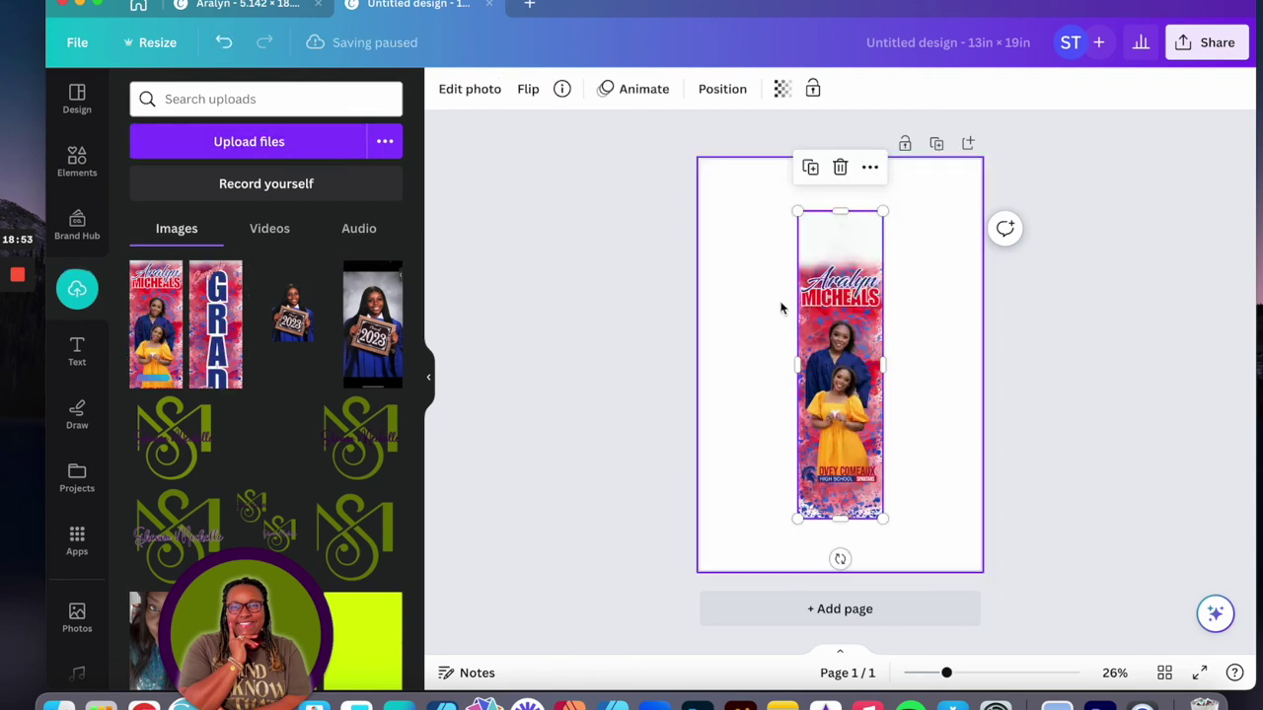
left_click_drag(858, 292, 793, 277)
left_click(215, 325)
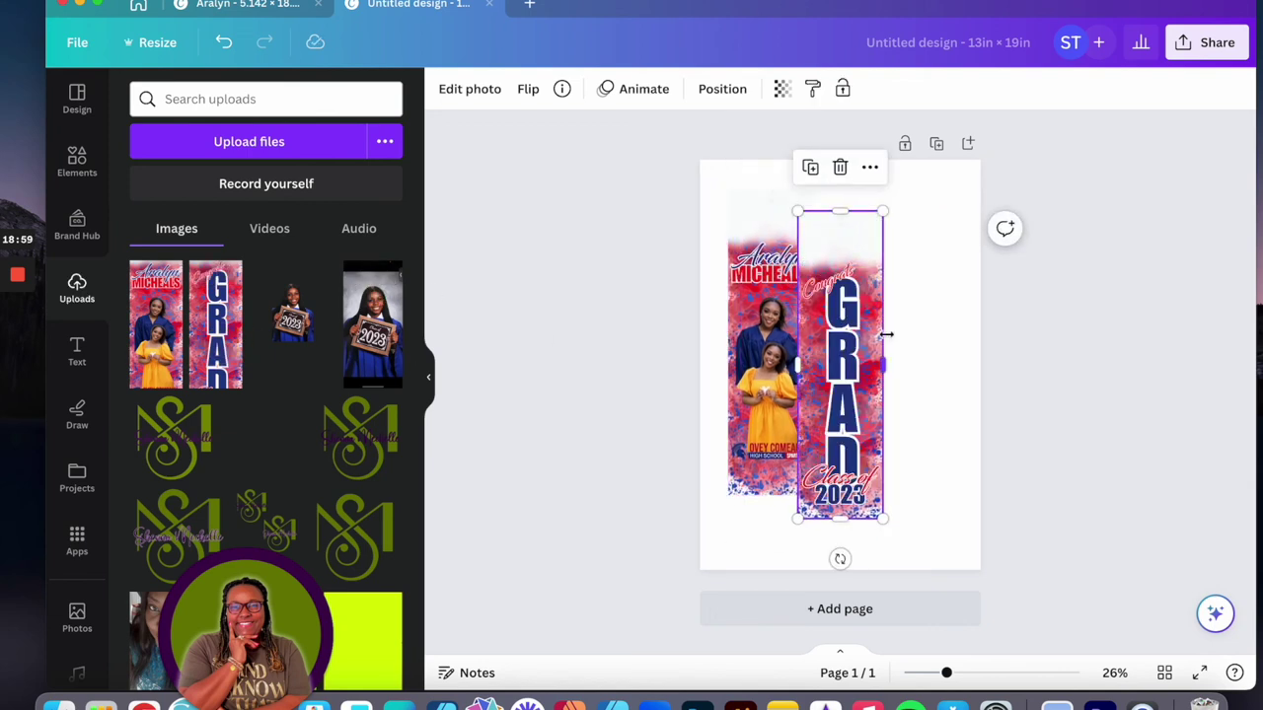
left_click_drag(843, 337, 896, 309)
left_click(1069, 324)
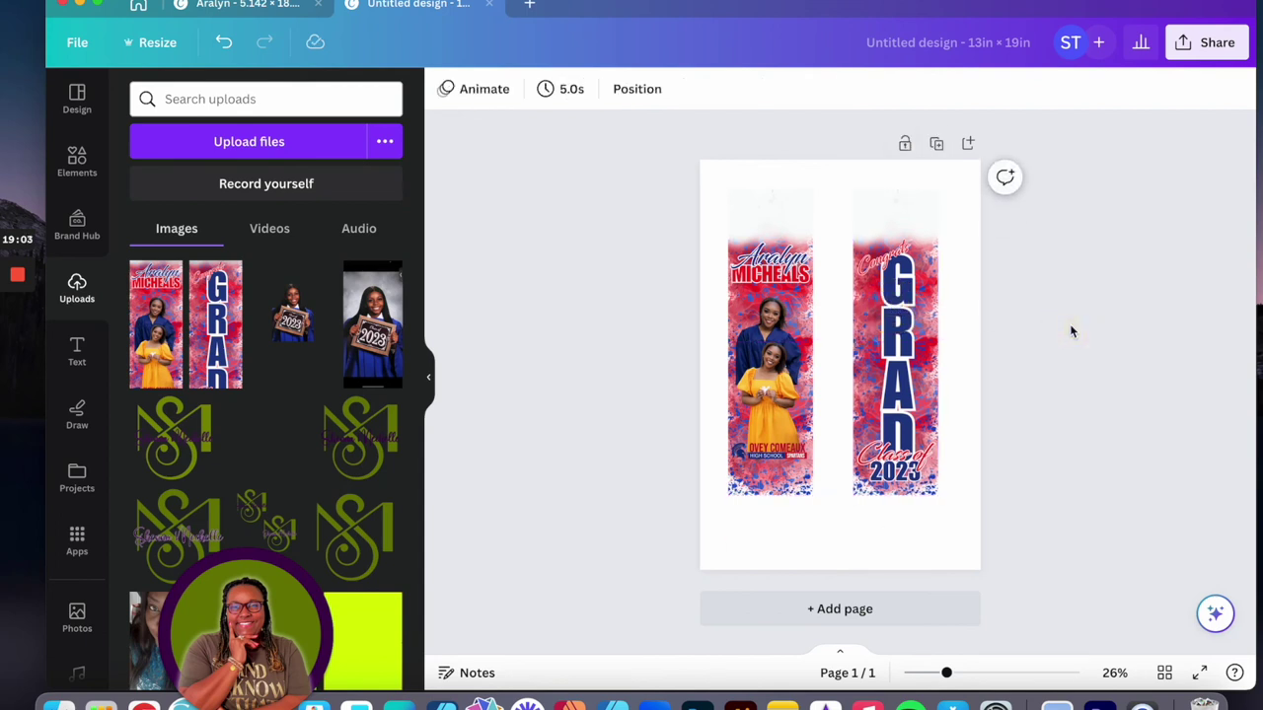
left_click_drag(811, 337, 818, 330)
left_click_drag(911, 323, 905, 319)
left_click(1007, 322)
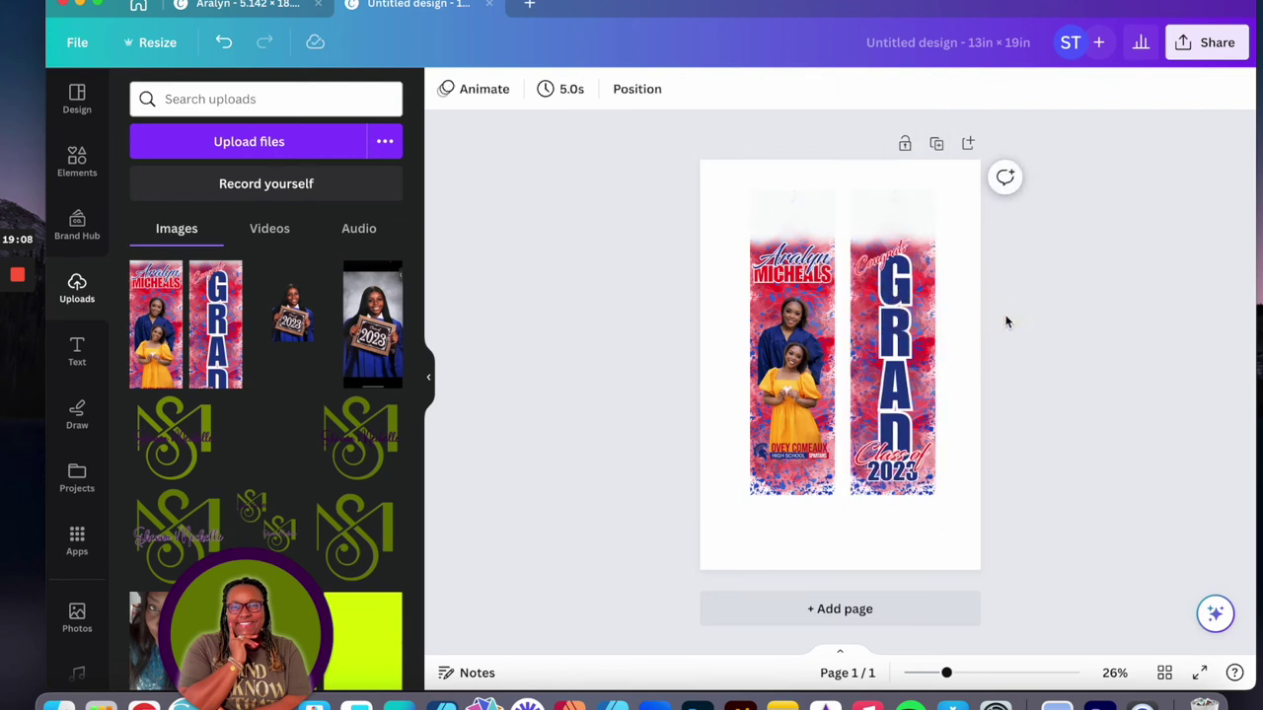